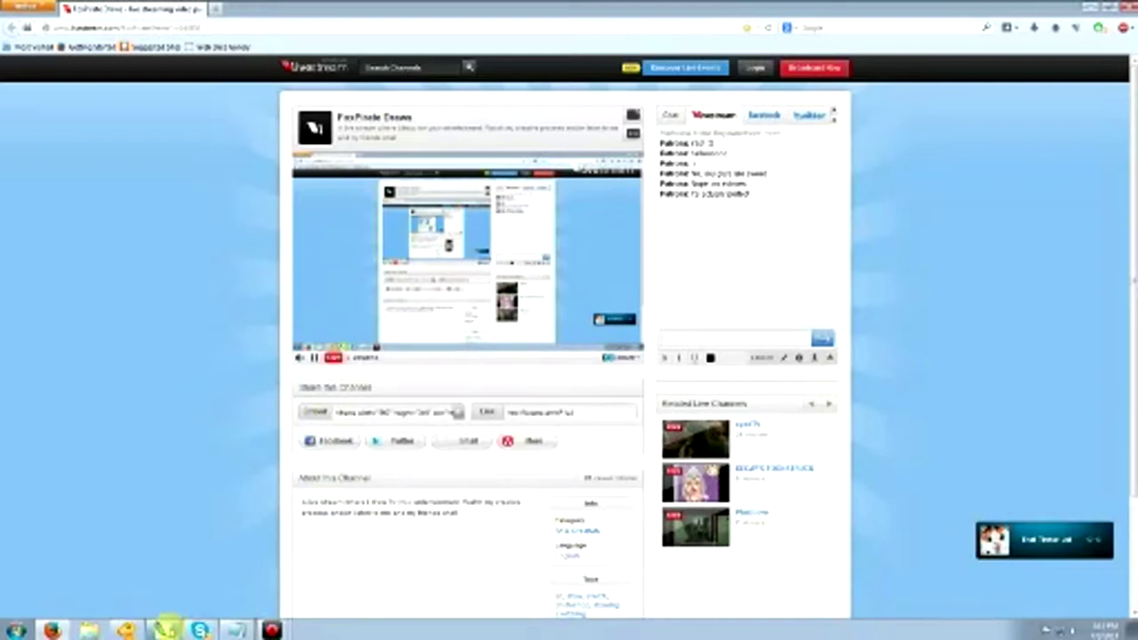
Switch to Photoshop, restore the minimized sketch document and enlarge its window across the workspace.
click(166, 630)
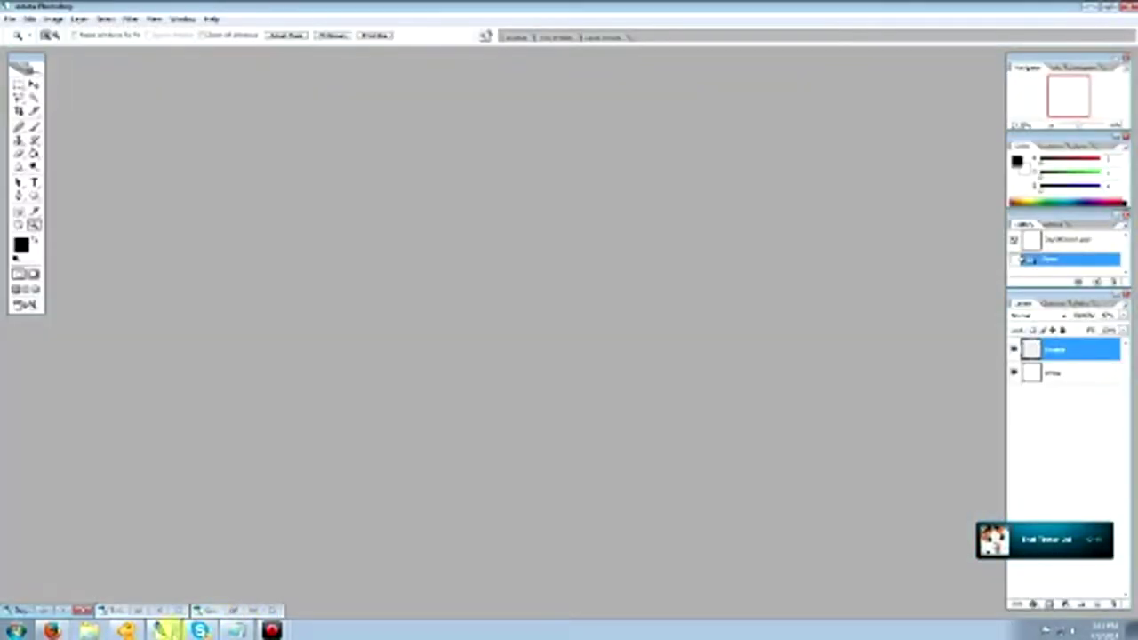
click(51, 630)
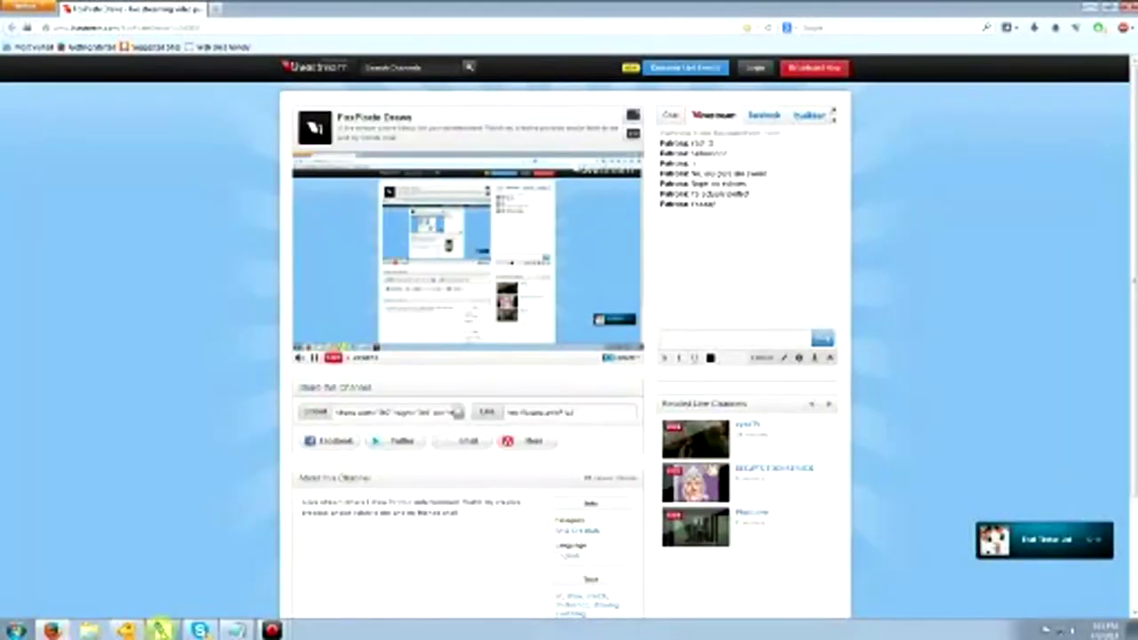
click(160, 631)
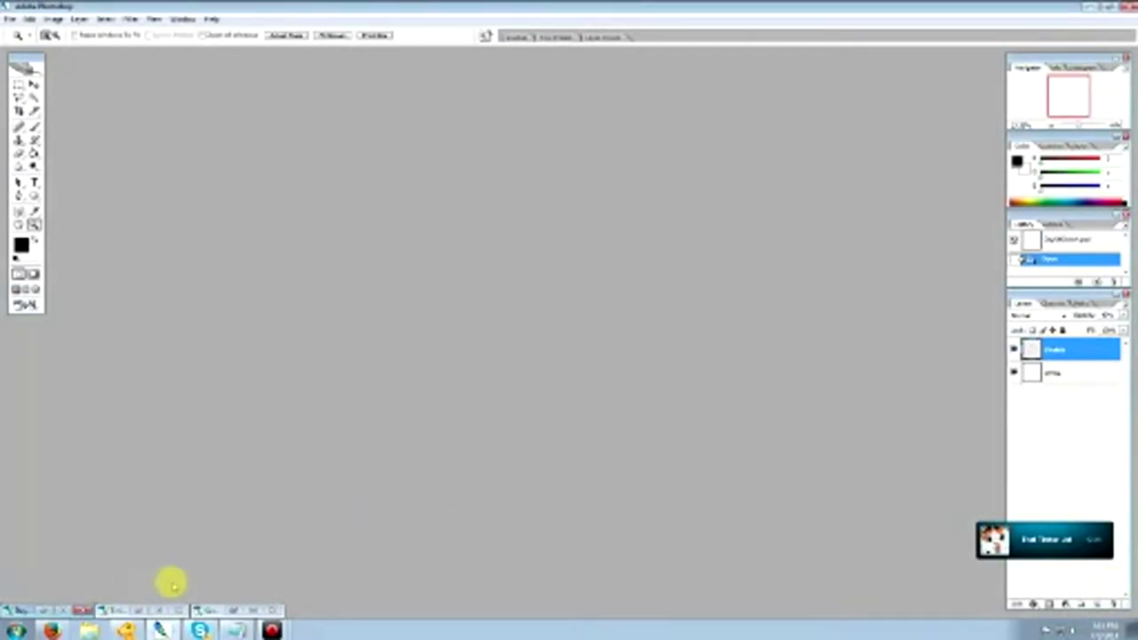
double_click(50, 609)
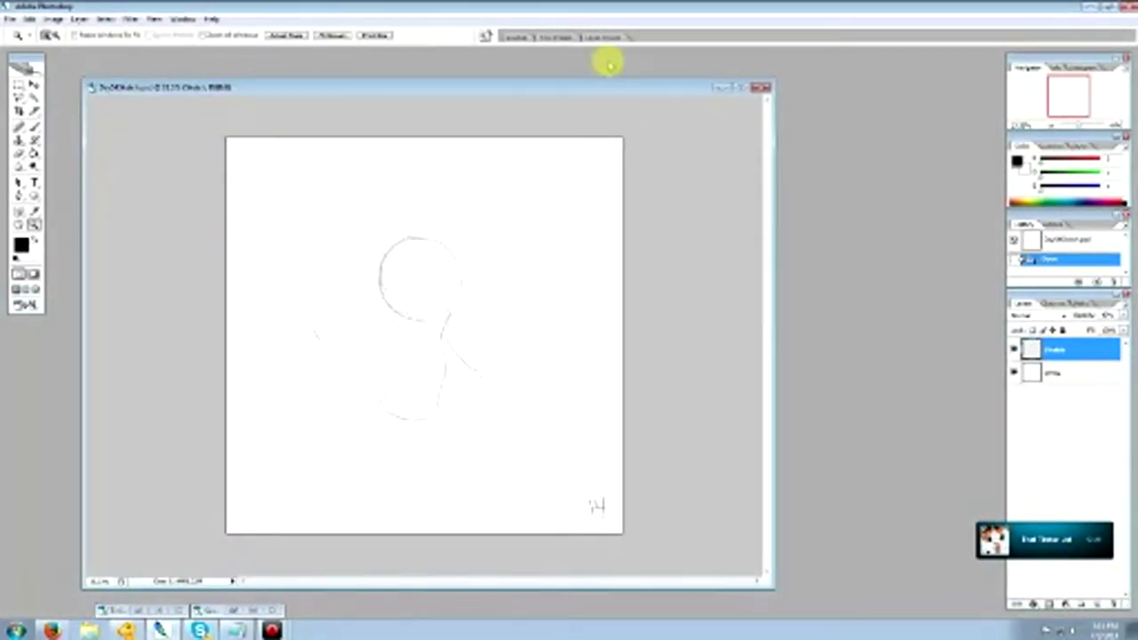
drag(774, 79, 862, 56)
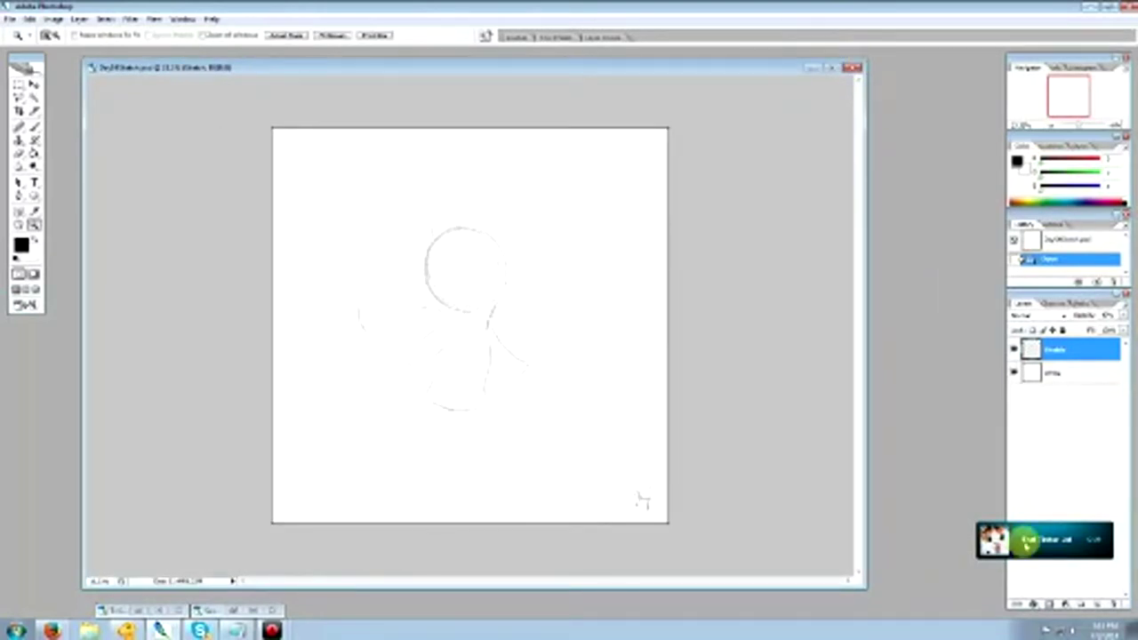
drag(867, 585, 934, 589)
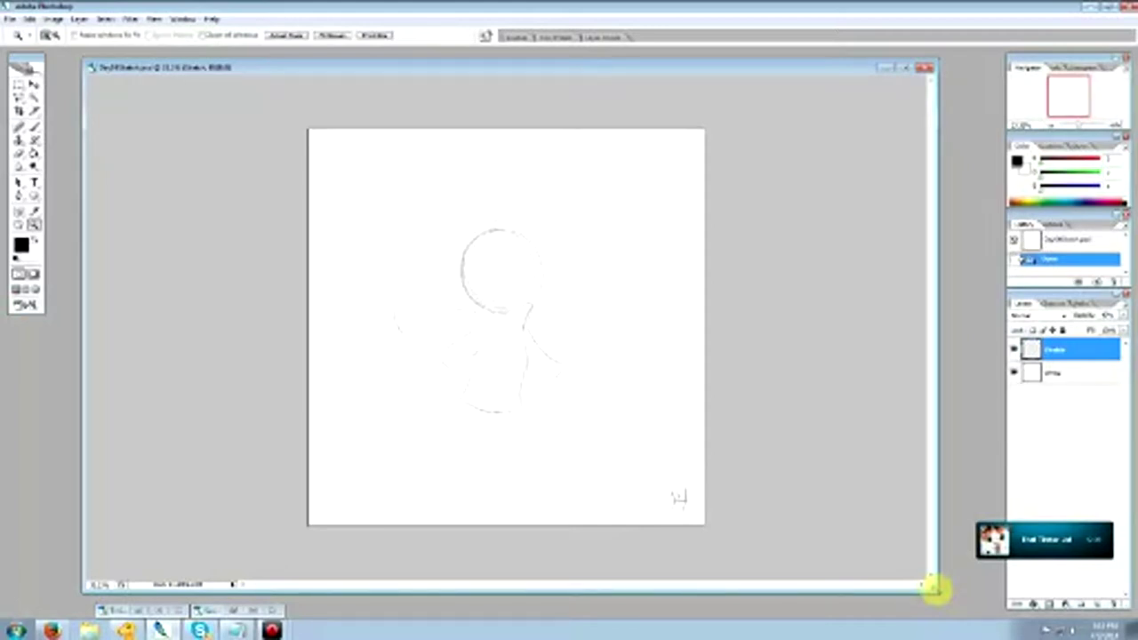
Choose a small tapered brush tip for both the Brush and the Eraser, ending with the Brush active.
click(36, 126)
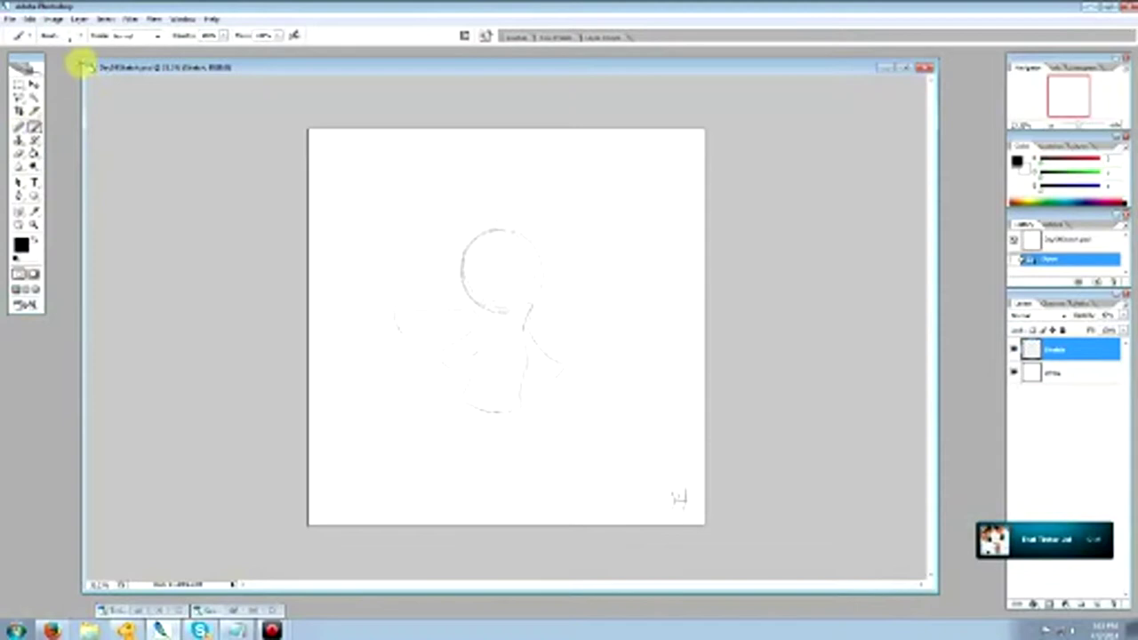
click(80, 35)
click(47, 182)
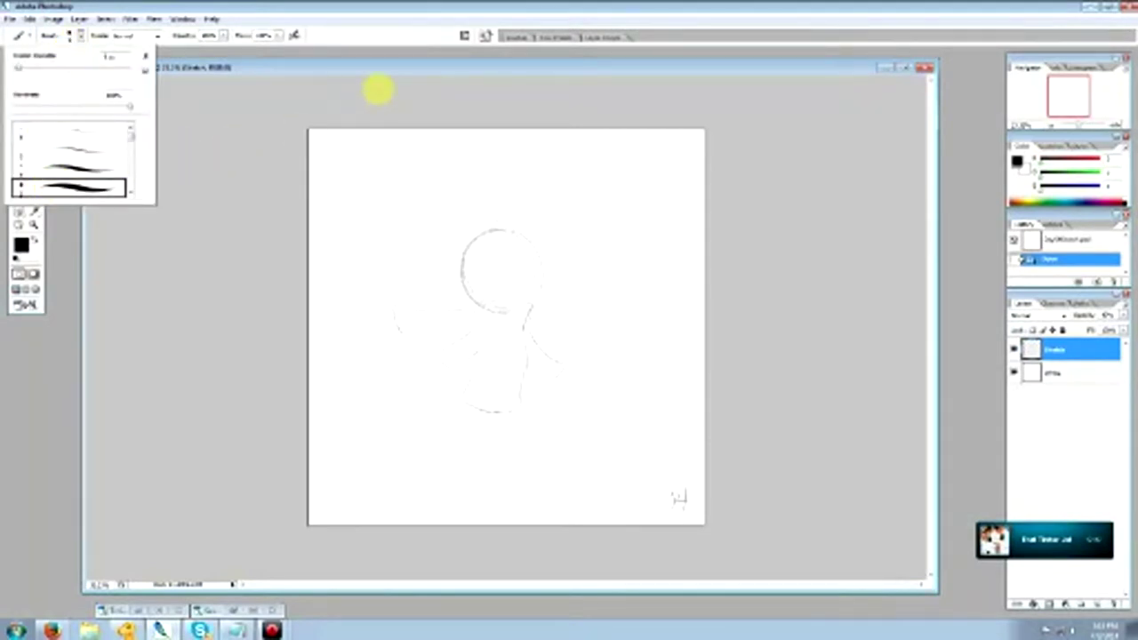
click(338, 77)
click(22, 152)
click(80, 37)
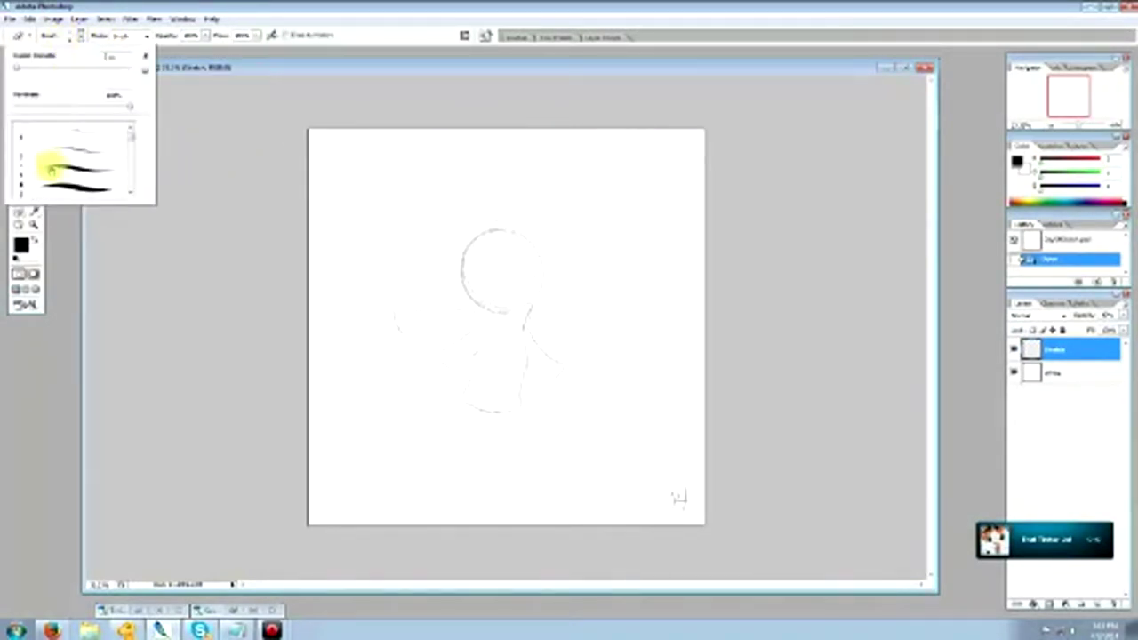
click(44, 185)
click(253, 69)
click(34, 126)
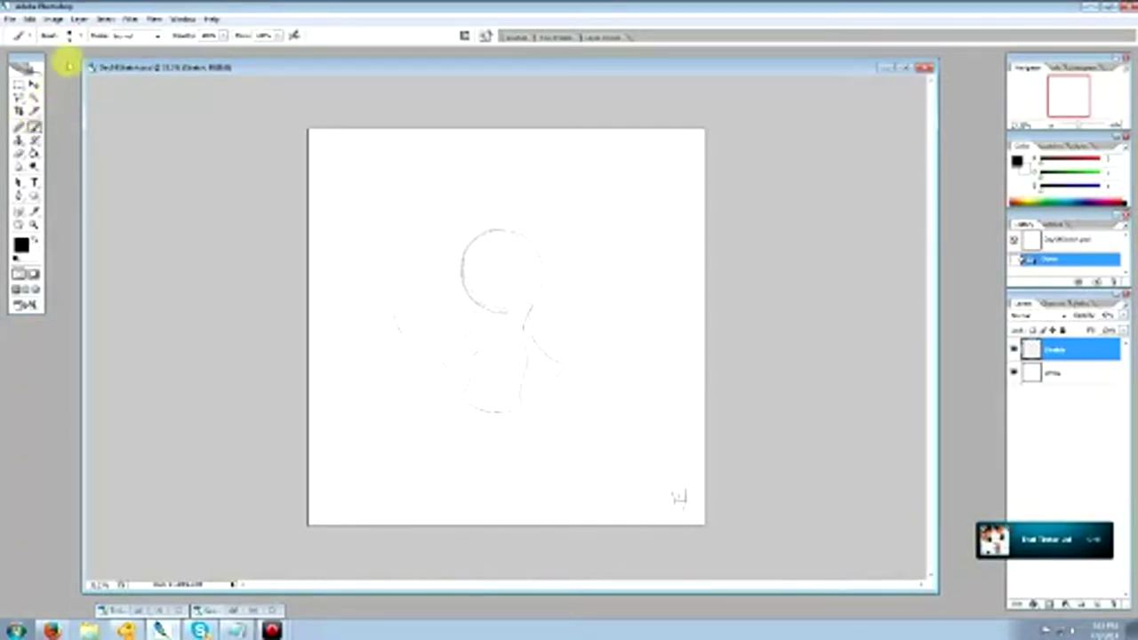
Zoom in on the sketched head, check the livestream page in Firefox and return to Photoshop.
click(34, 224)
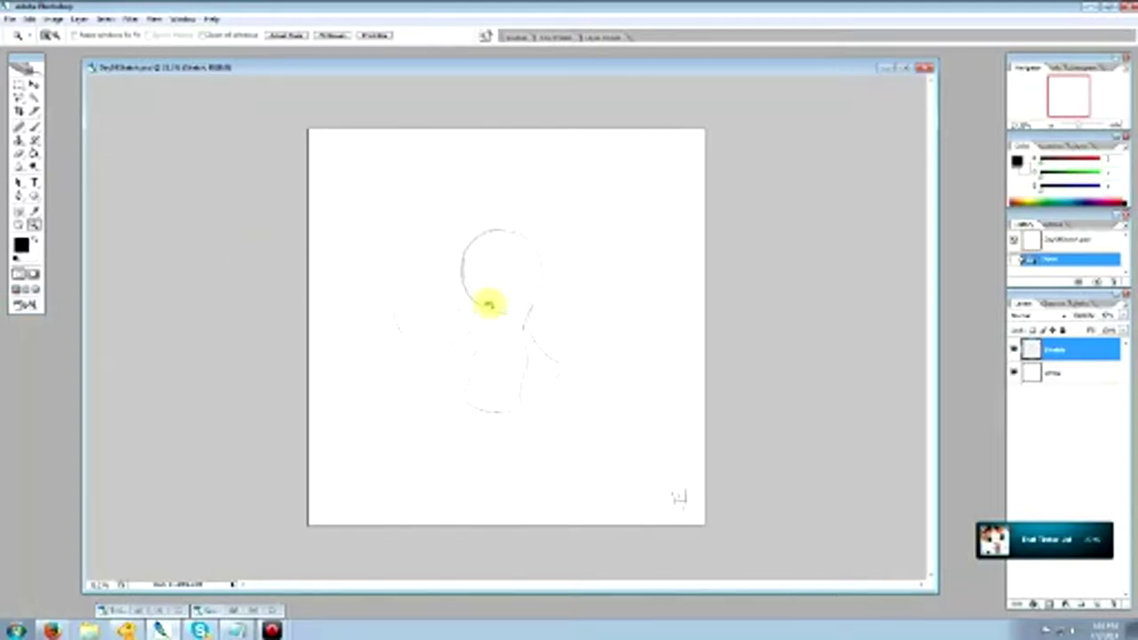
click(512, 287)
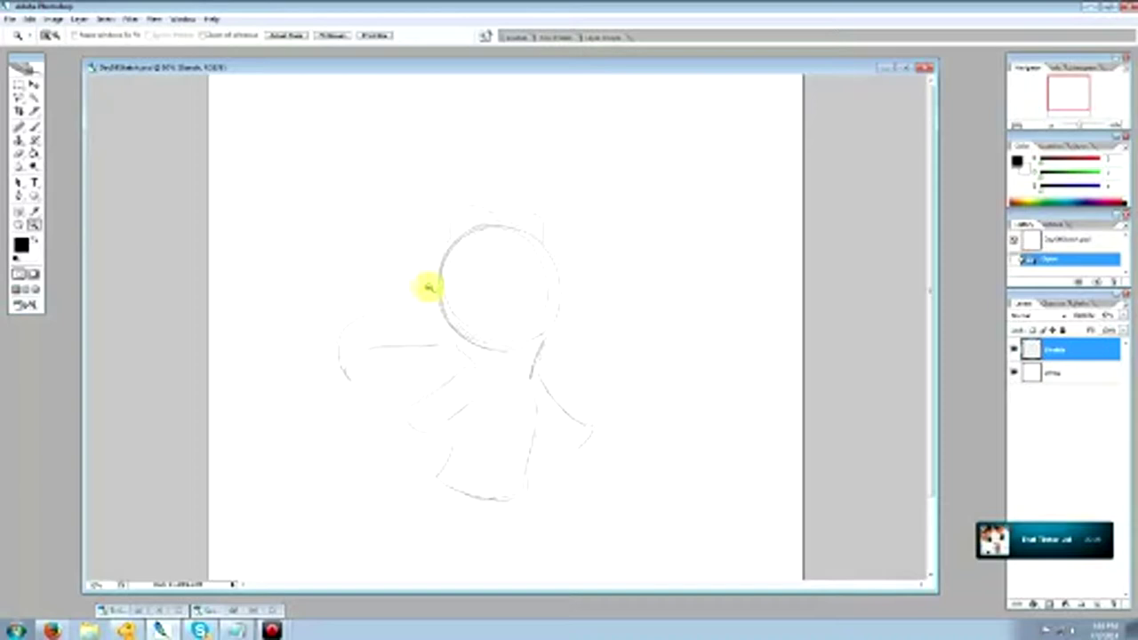
click(506, 310)
click(35, 127)
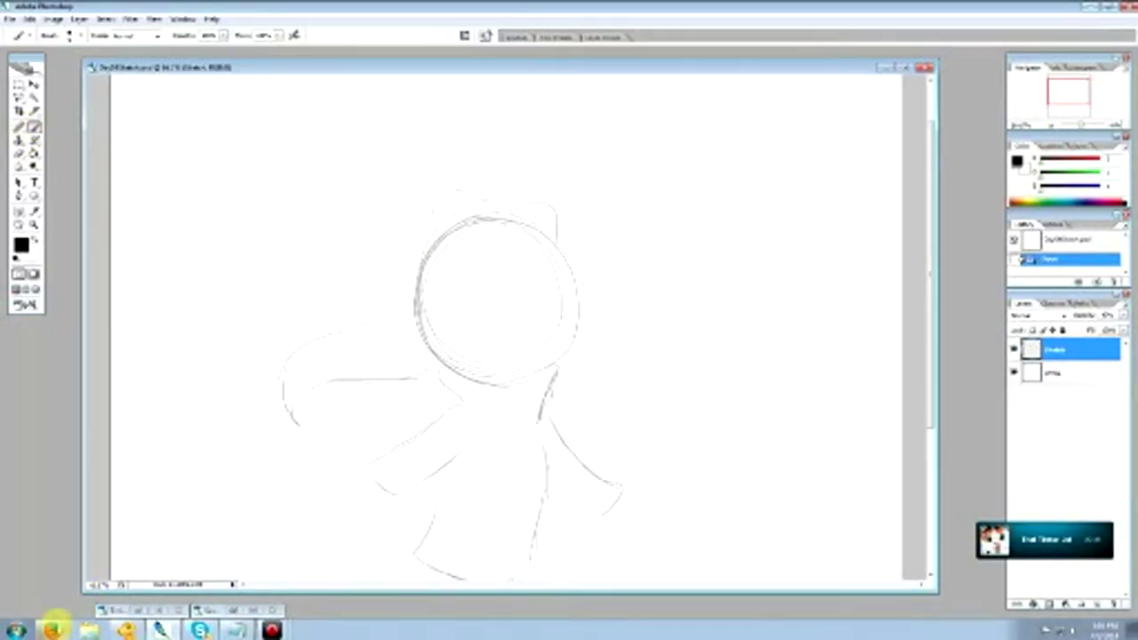
click(54, 628)
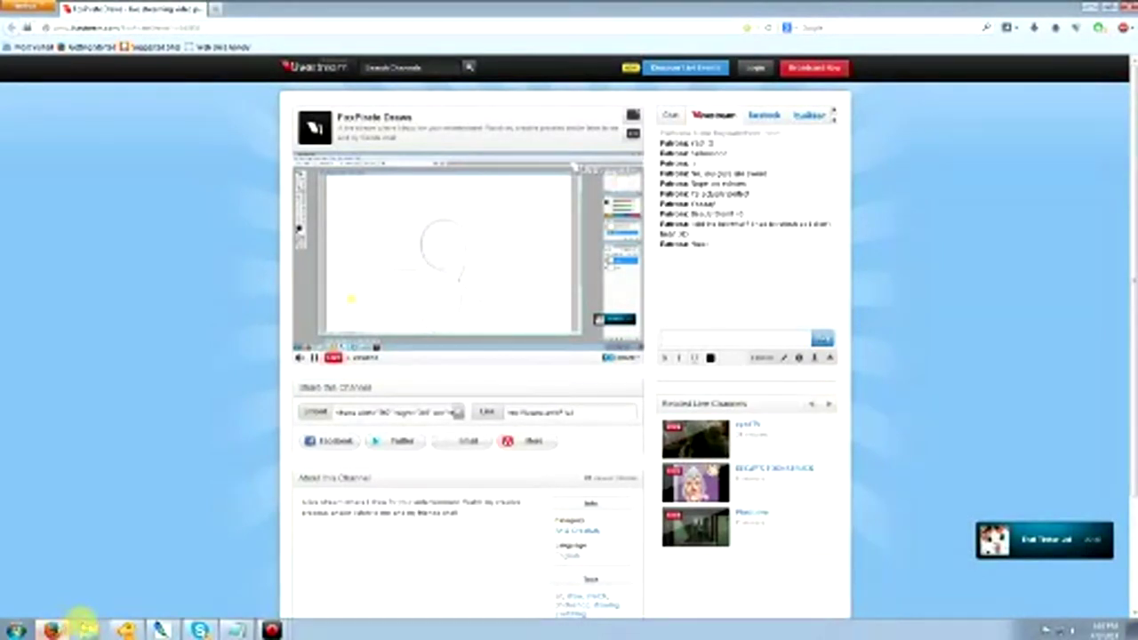
click(160, 629)
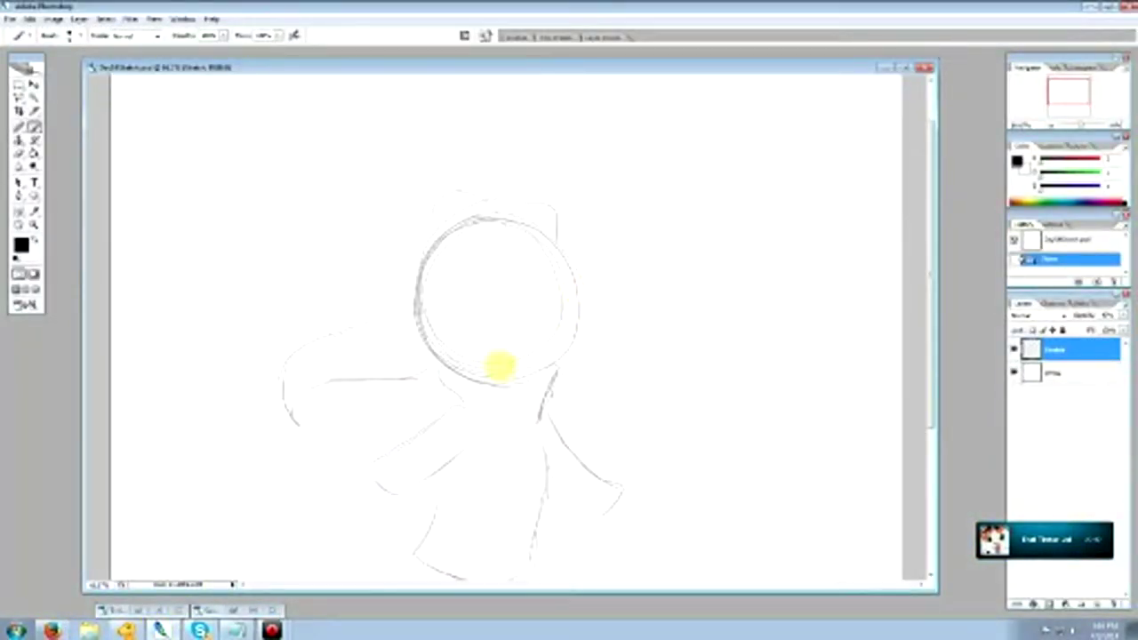
Trace the top curve of the head with darker brush strokes and erase the rough edges along it.
click(34, 224)
click(578, 276)
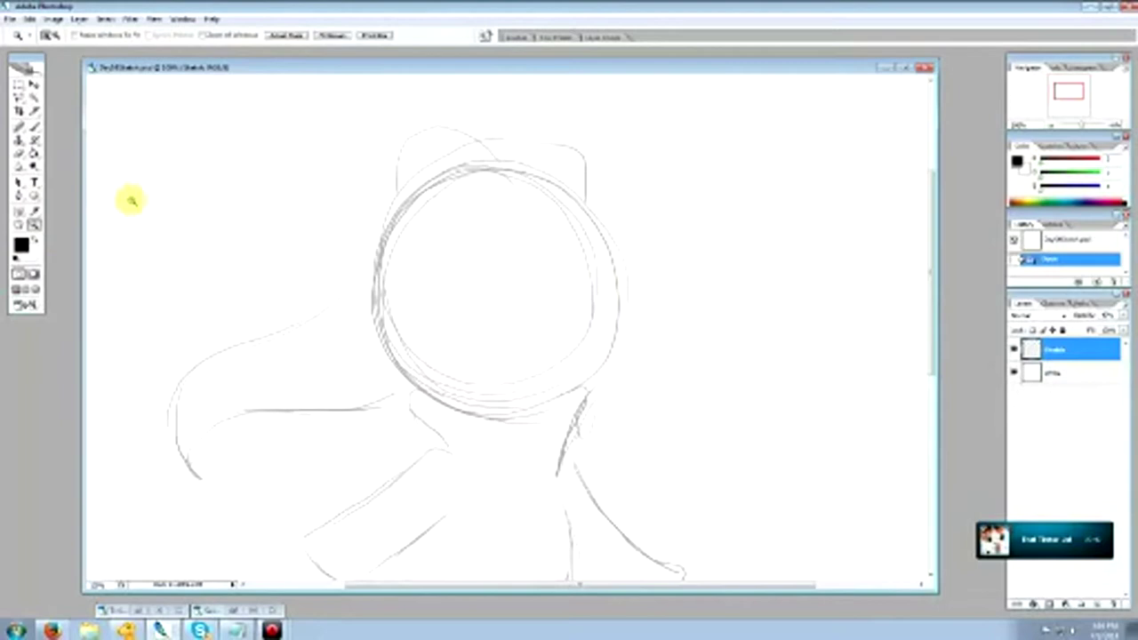
click(34, 126)
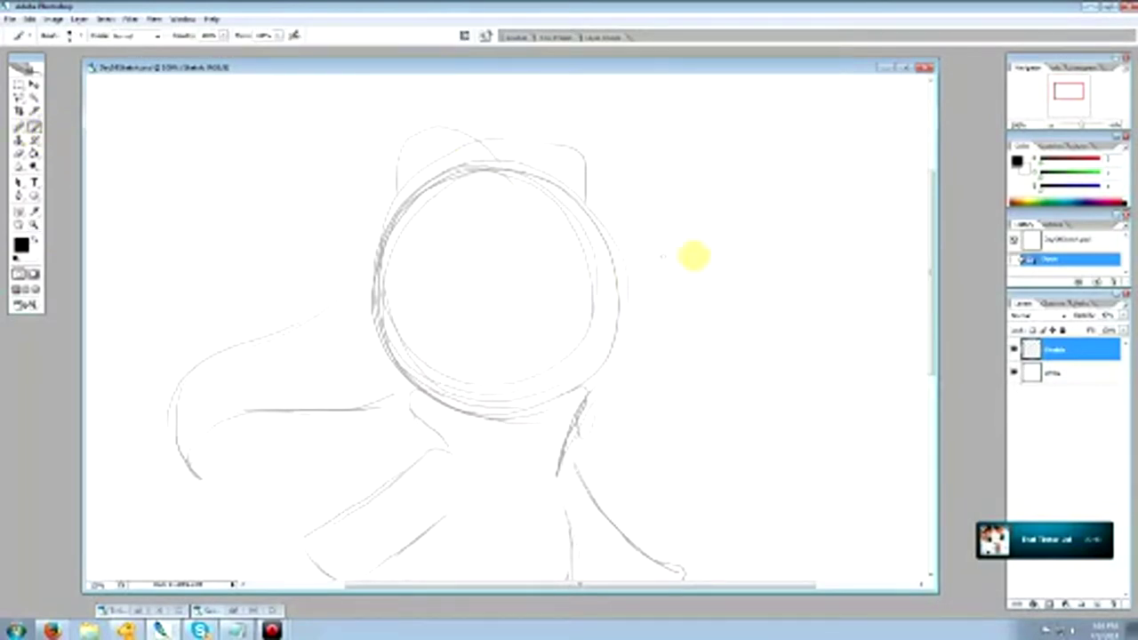
drag(935, 269, 935, 281)
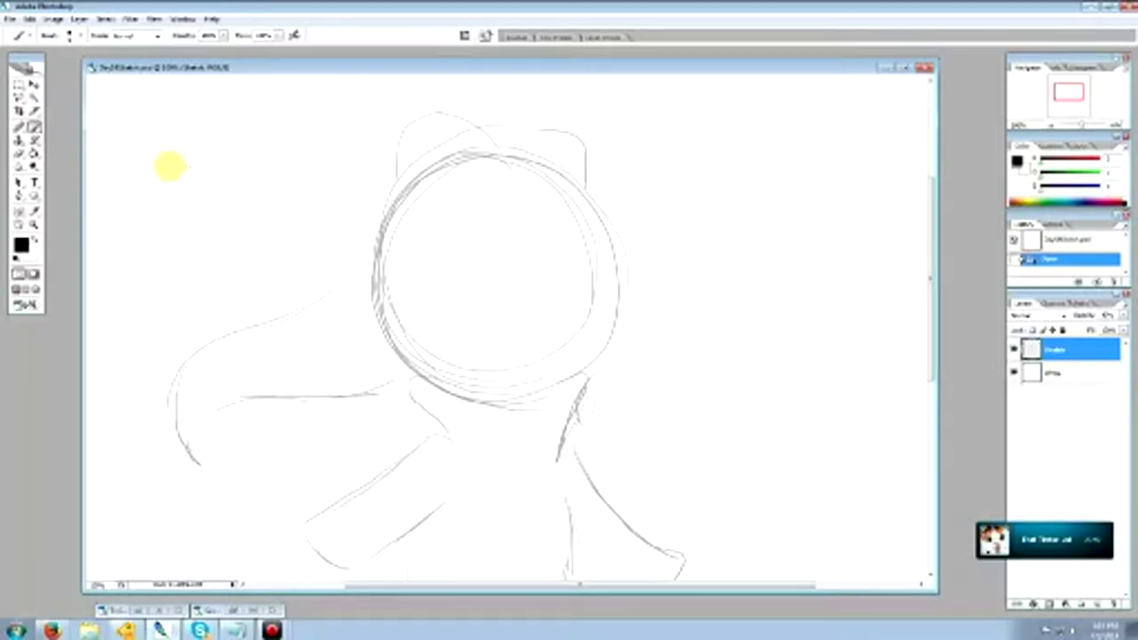
click(34, 127)
mouse_move(457, 158)
mouse_down()
mouse_move(477, 146)
mouse_move(561, 166)
mouse_move(513, 149)
mouse_up()
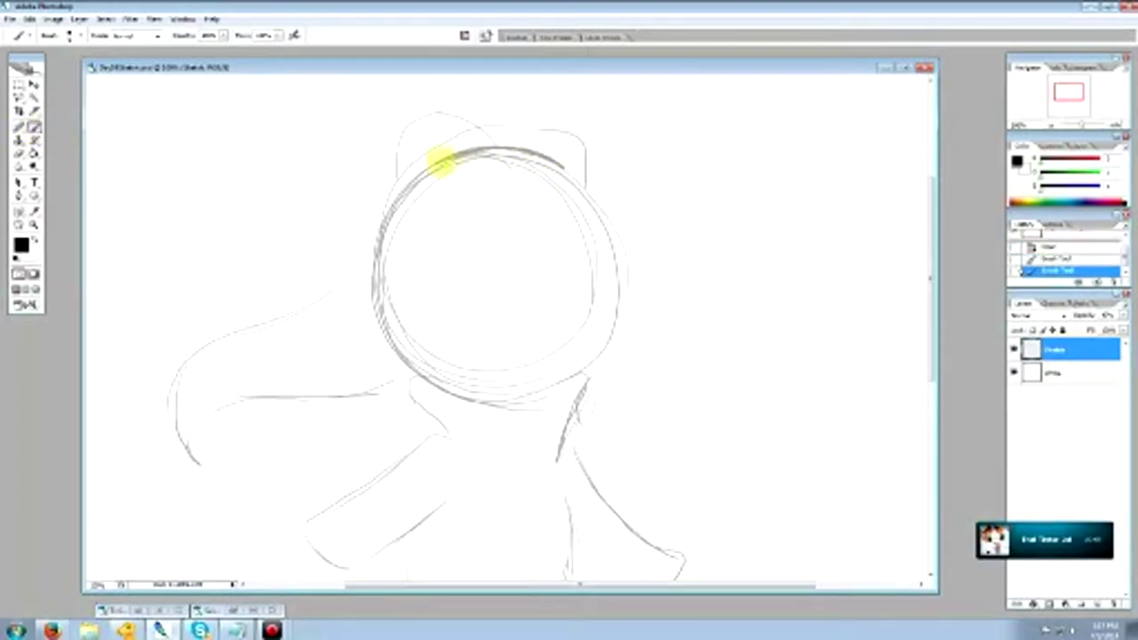
mouse_move(425, 172)
mouse_down()
mouse_move(510, 153)
mouse_move(538, 160)
mouse_up()
click(17, 153)
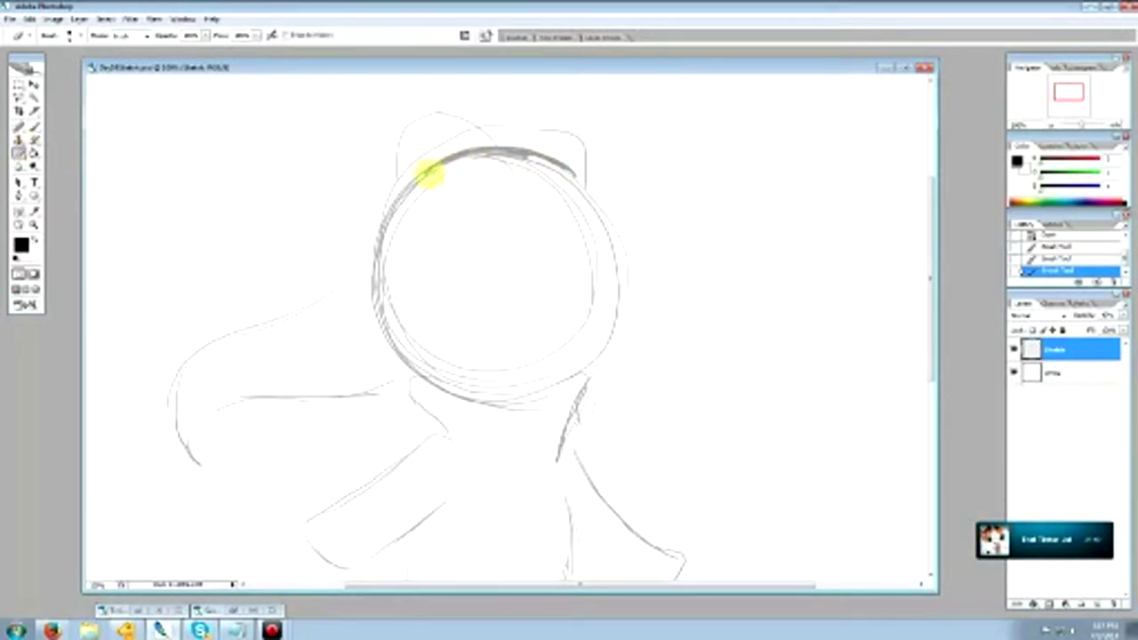
mouse_move(439, 168)
mouse_down()
mouse_move(512, 155)
mouse_move(559, 170)
mouse_move(516, 157)
mouse_move(434, 169)
mouse_move(528, 157)
mouse_move(560, 171)
mouse_up()
Draw a dark rounded contour from the head's upper left down its left side and erase the rough lines beside it.
click(34, 128)
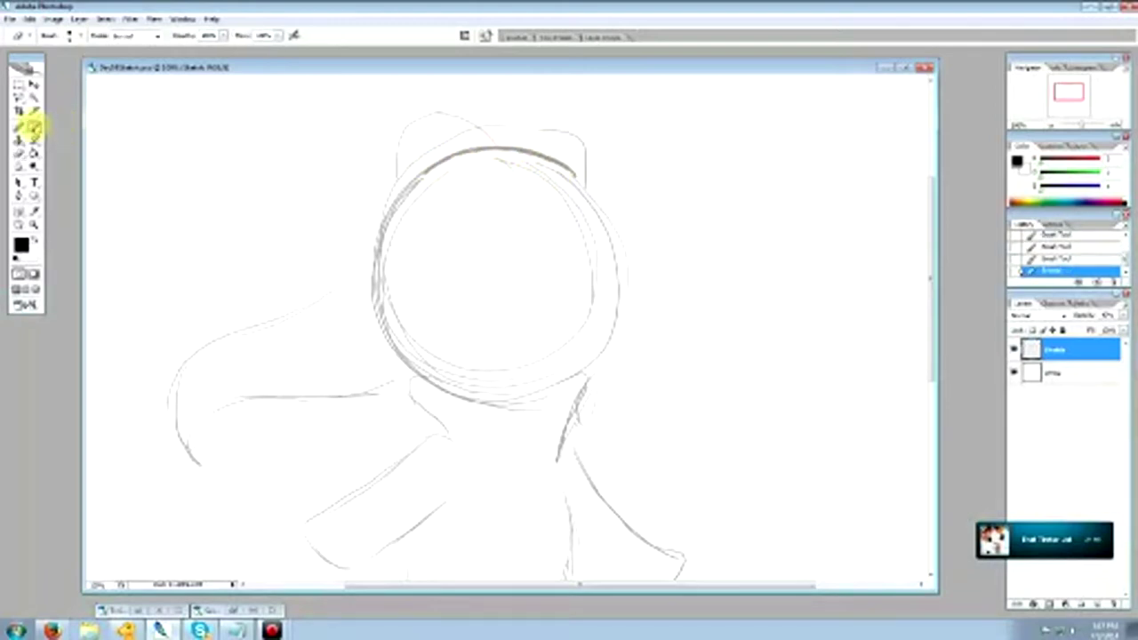
drag(425, 168, 387, 174)
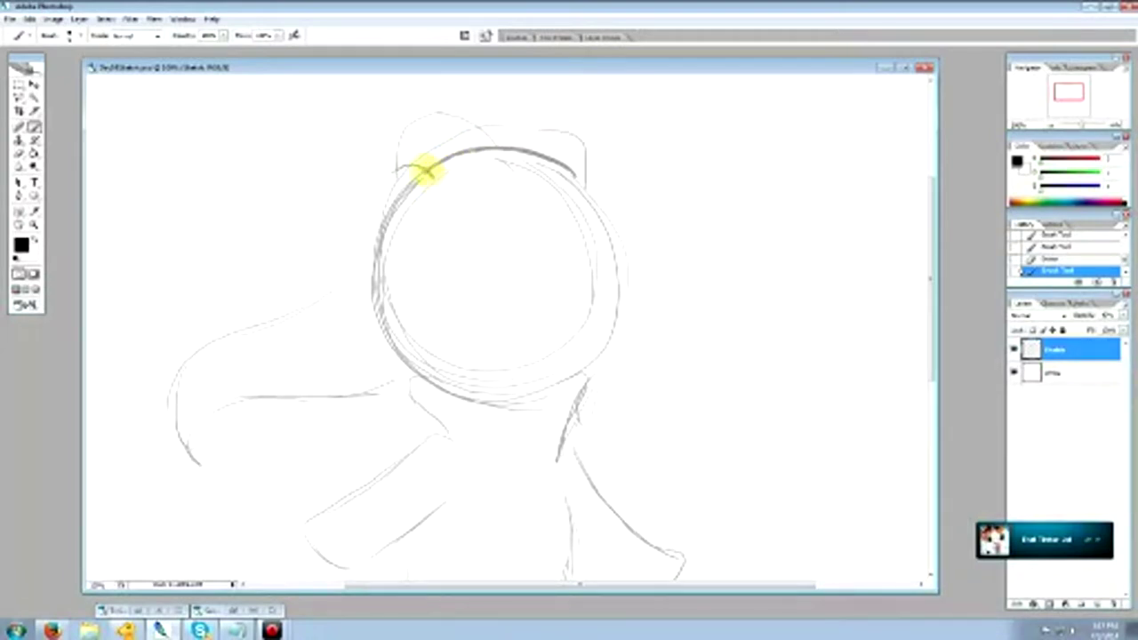
drag(427, 173, 400, 167)
mouse_move(431, 174)
mouse_down()
mouse_move(412, 166)
mouse_move(383, 224)
mouse_up()
mouse_move(431, 174)
mouse_down()
mouse_move(401, 170)
mouse_move(375, 258)
mouse_up()
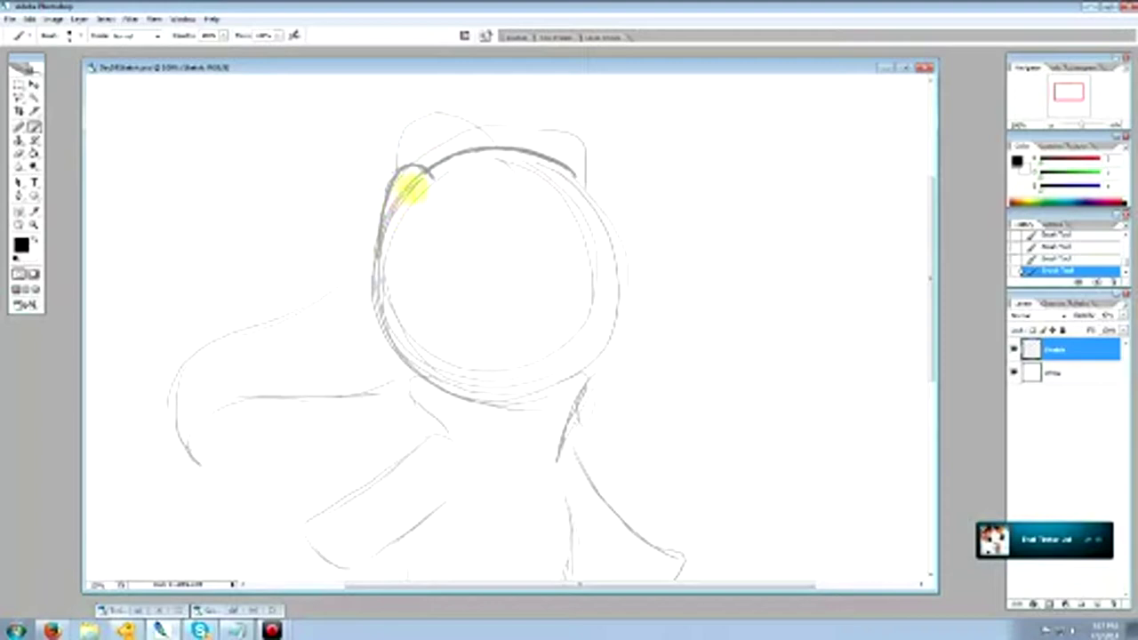
mouse_move(399, 173)
mouse_down()
mouse_move(378, 239)
mouse_move(377, 309)
mouse_up()
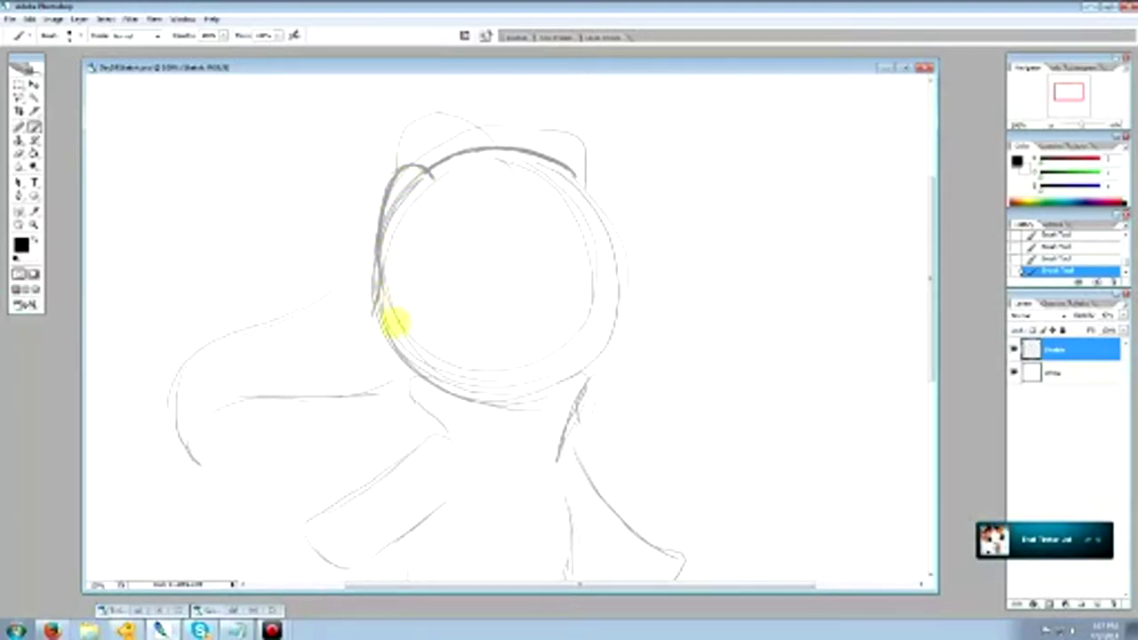
click(17, 153)
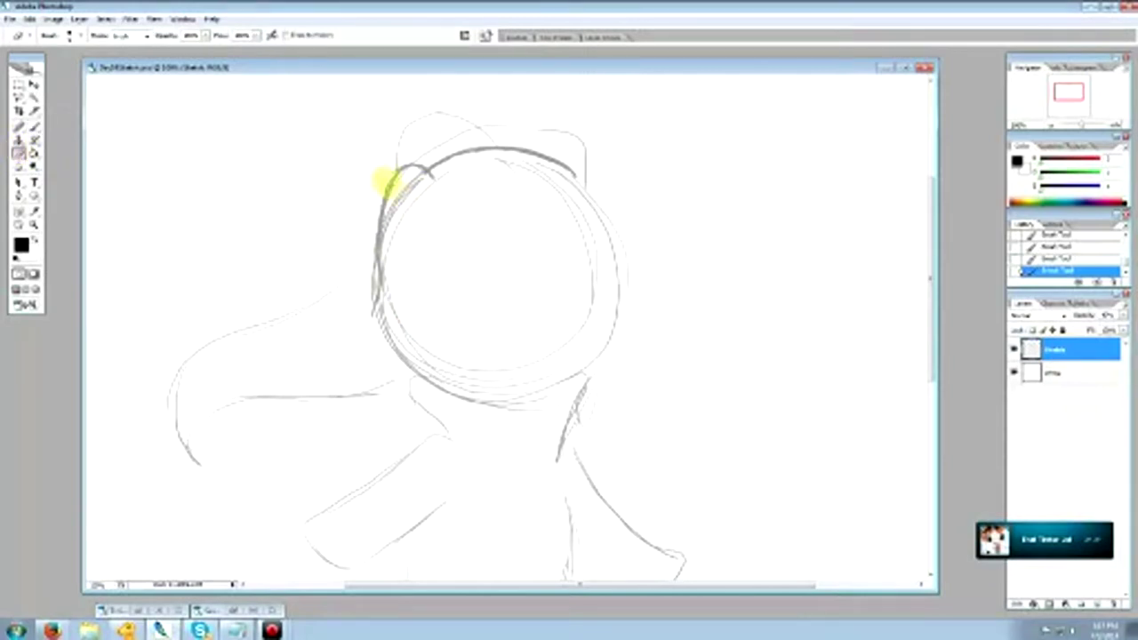
mouse_move(382, 186)
mouse_down()
mouse_move(402, 178)
mouse_move(386, 249)
mouse_move(381, 241)
mouse_move(398, 185)
mouse_move(394, 243)
mouse_move(371, 257)
mouse_move(382, 208)
mouse_move(389, 251)
mouse_move(393, 241)
mouse_up()
Reinforce the rounded upper-left contour of the head and erase the leftover guide lines around it.
click(33, 126)
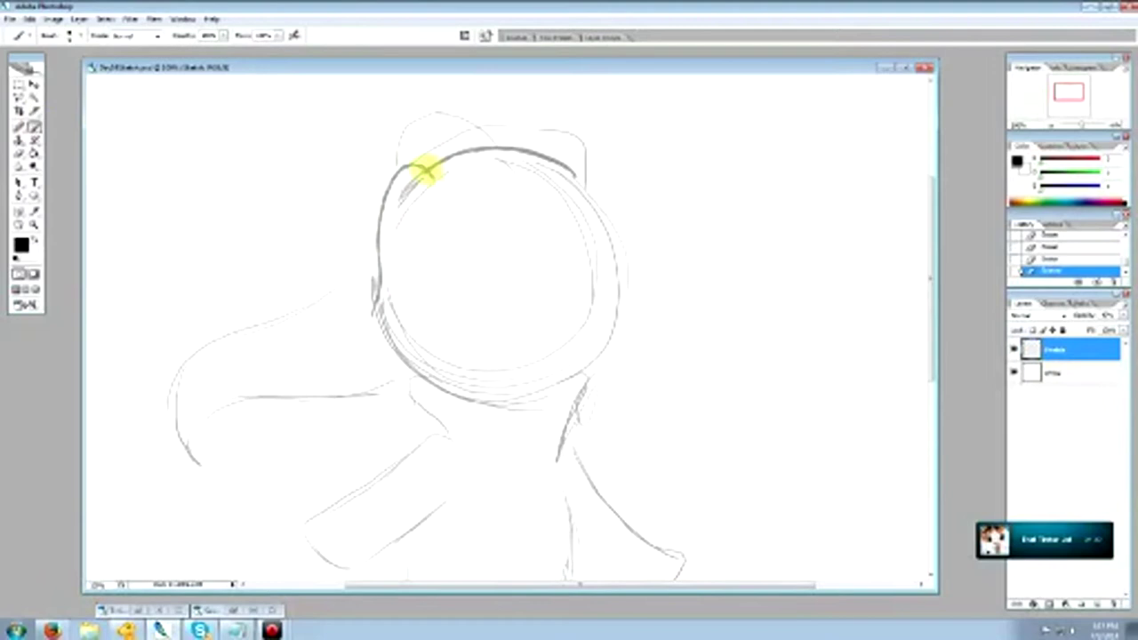
drag(403, 169, 391, 184)
drag(397, 176, 379, 258)
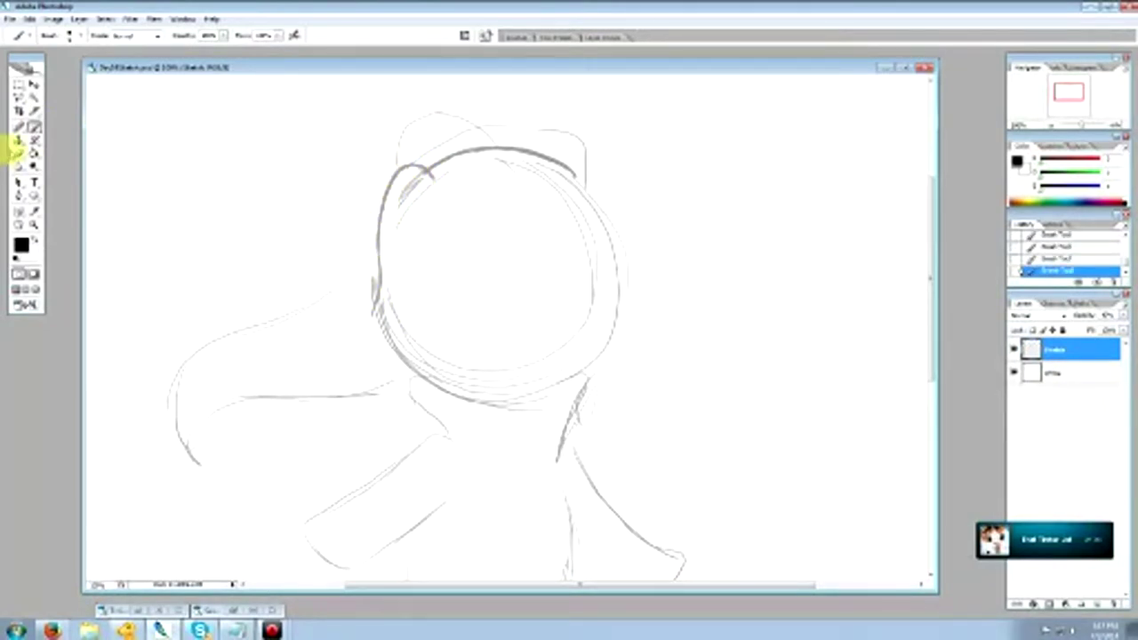
click(17, 153)
mouse_move(388, 237)
mouse_down()
mouse_move(369, 272)
mouse_move(370, 311)
mouse_move(399, 185)
mouse_up()
Extend the head's left contour down around the cheek and along the jaw toward the chin.
click(33, 126)
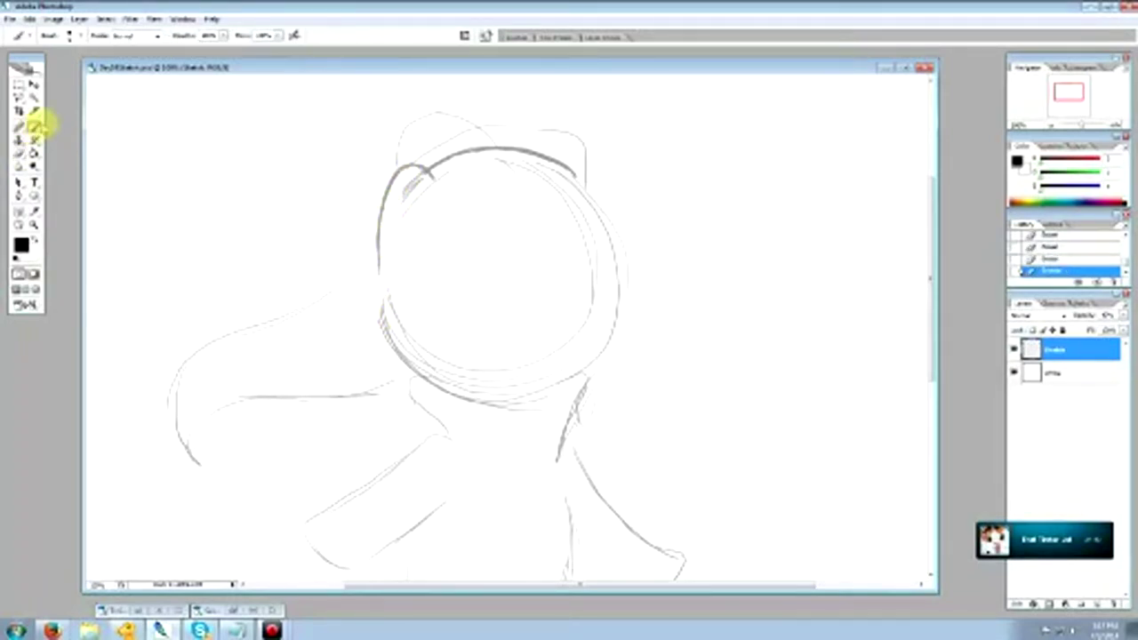
drag(379, 254, 378, 322)
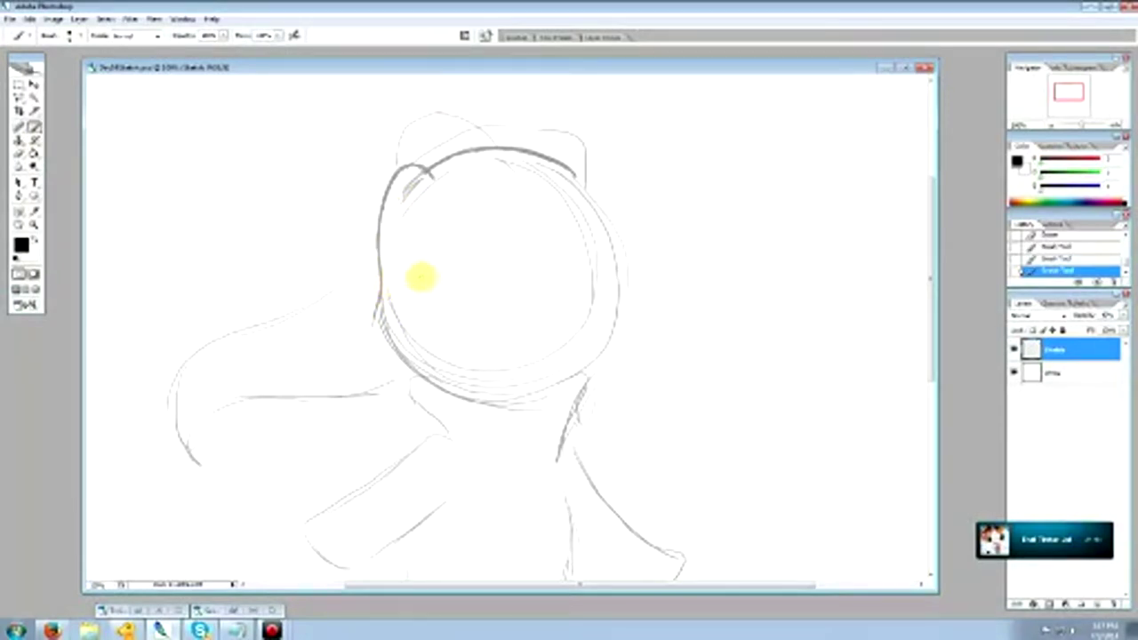
drag(373, 330, 469, 405)
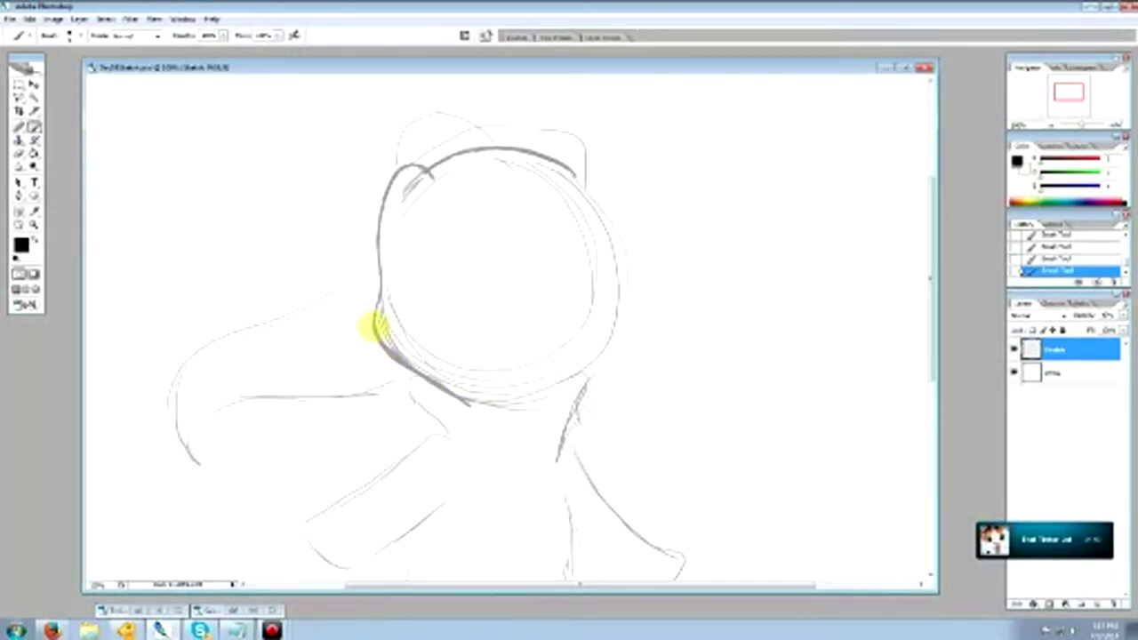
drag(375, 328, 422, 375)
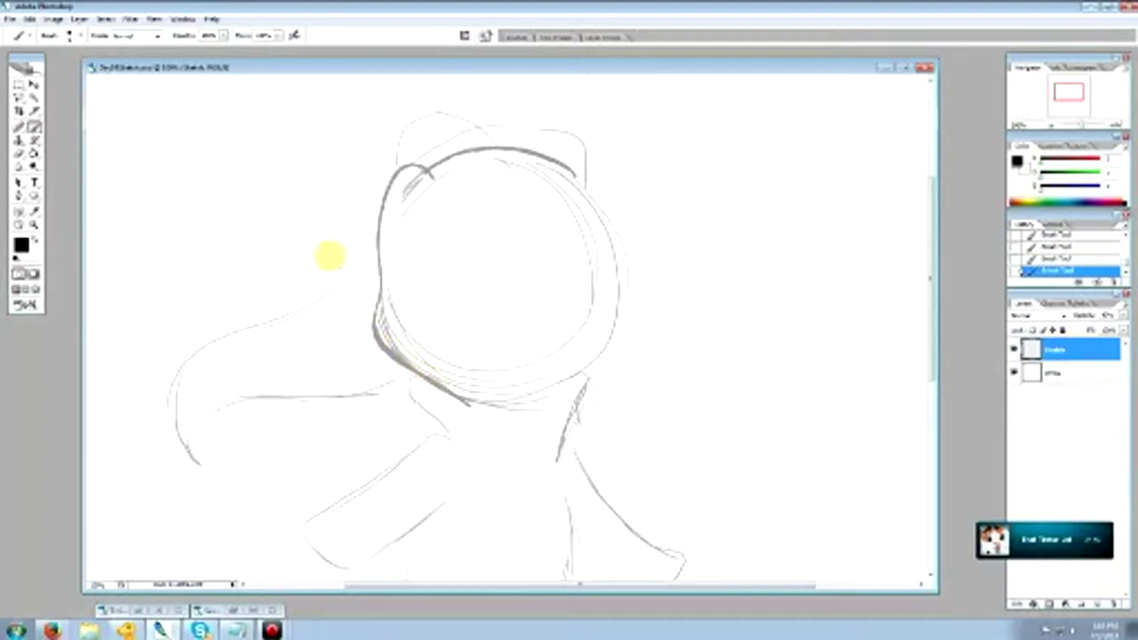
Erase the rough lines inside the head's left cheek, jaw and upper-left corner, and touch up the jaw line's lower end.
click(17, 155)
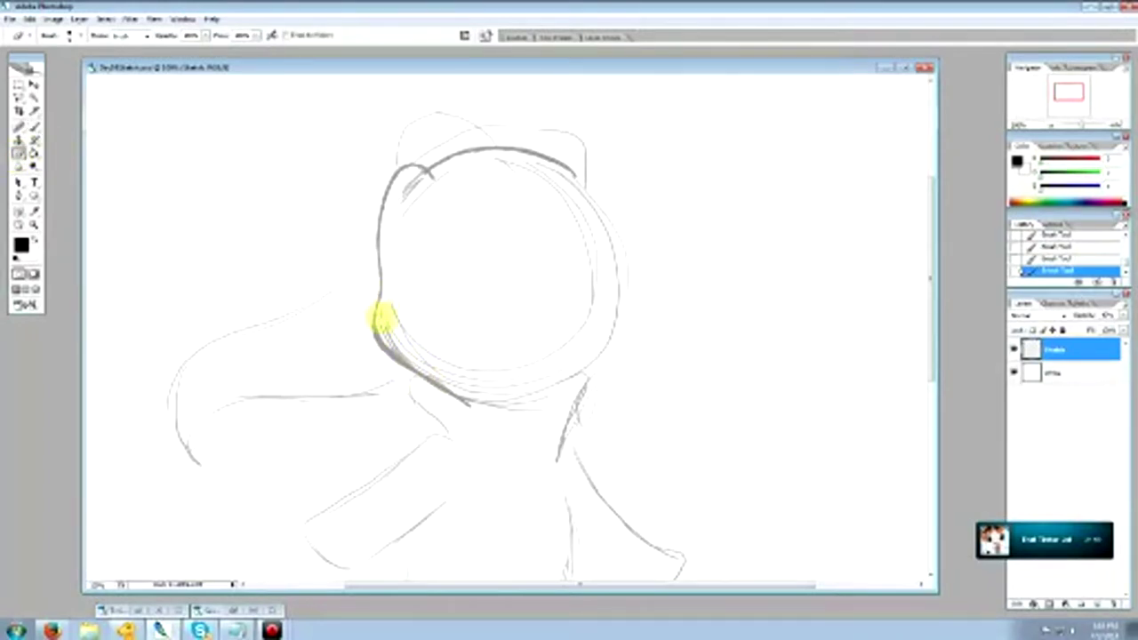
mouse_move(385, 335)
mouse_down()
mouse_move(430, 378)
mouse_move(392, 349)
mouse_up()
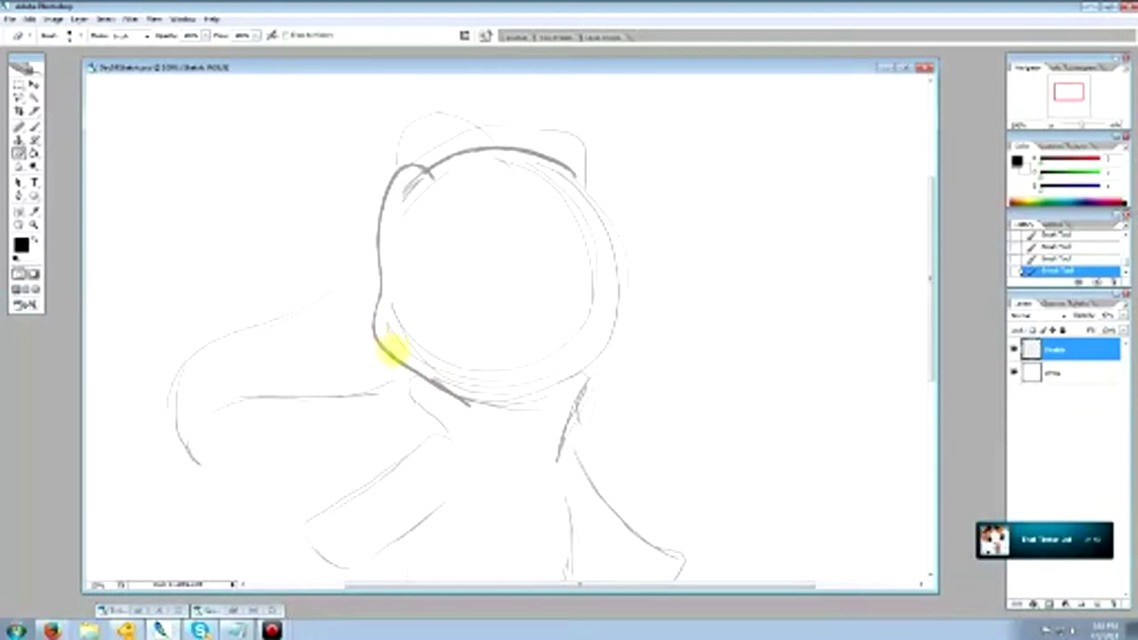
mouse_move(396, 355)
mouse_down()
mouse_move(384, 307)
mouse_move(386, 332)
mouse_move(397, 320)
mouse_up()
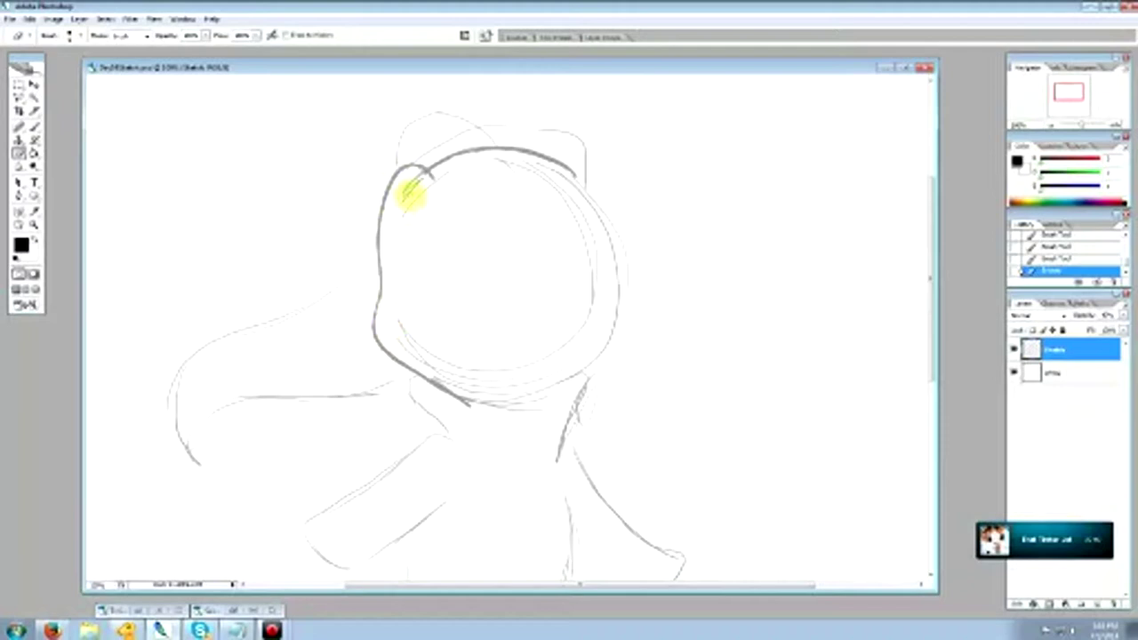
mouse_move(409, 187)
mouse_down()
mouse_move(397, 216)
mouse_move(412, 183)
mouse_up()
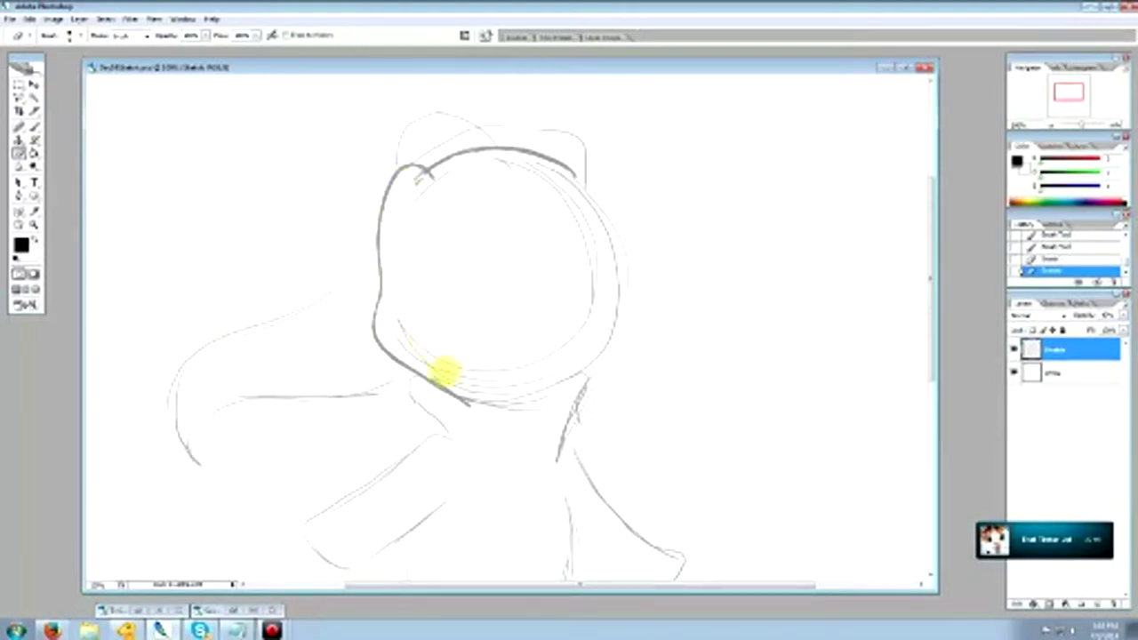
drag(466, 400, 442, 382)
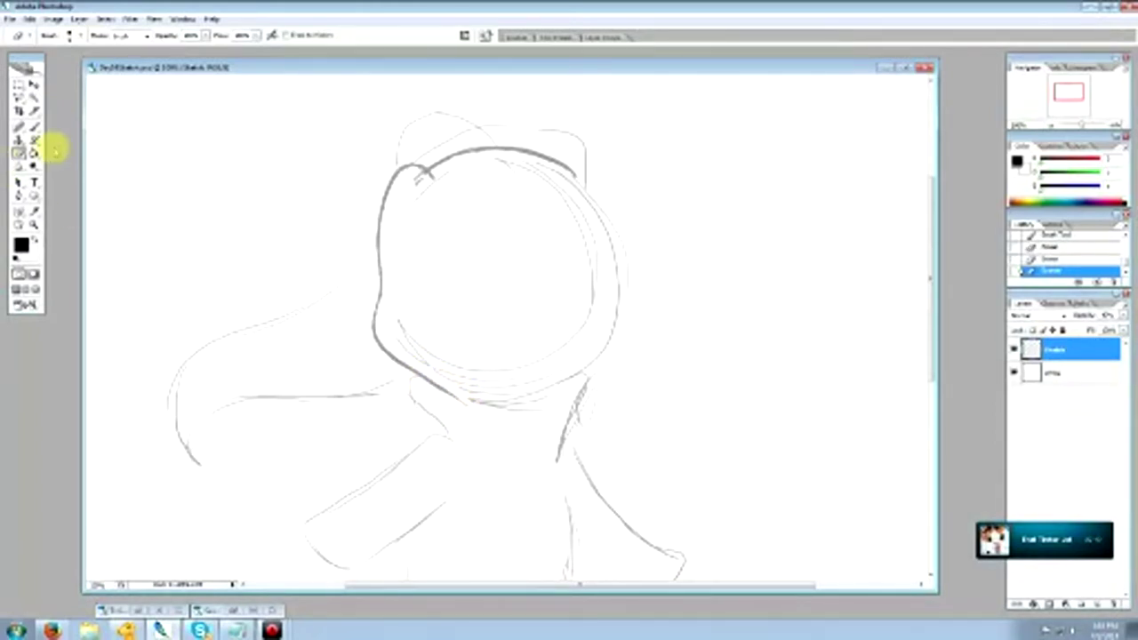
key(b)
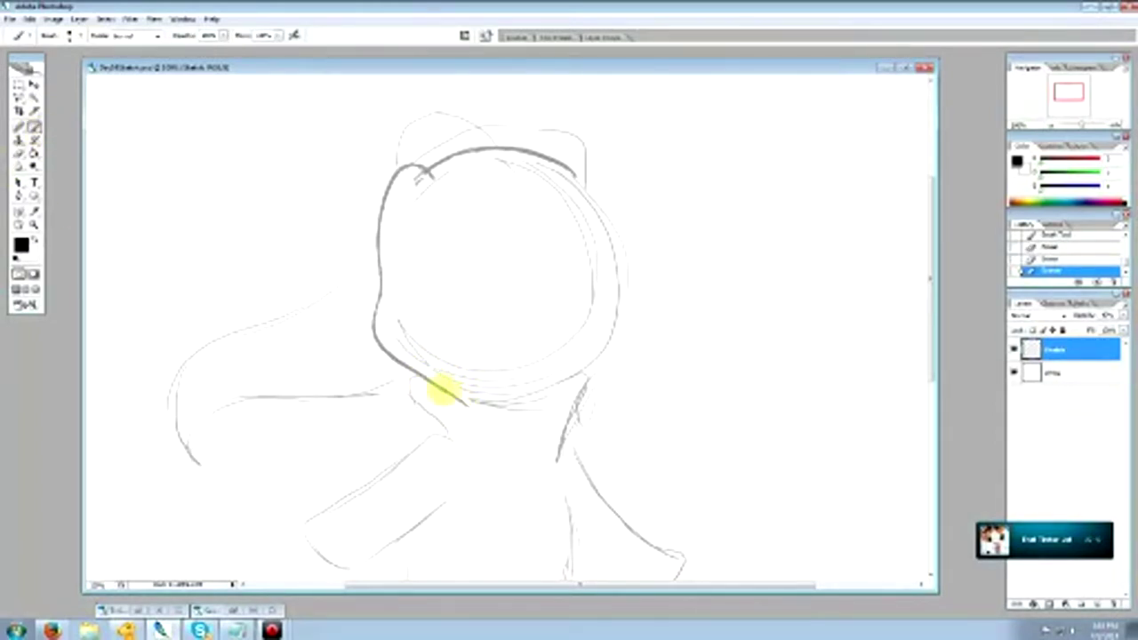
click(18, 153)
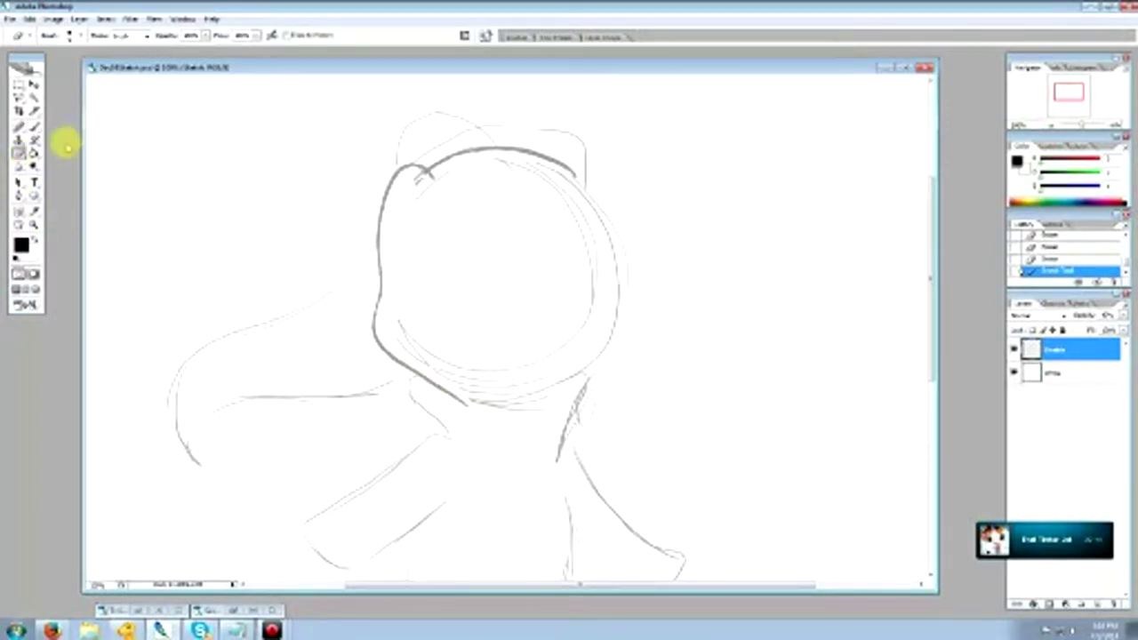
Draw the head's dark right contour from a rounded upper-right bump down the side and cheek, and redraw the jaw's end near the chin.
click(33, 127)
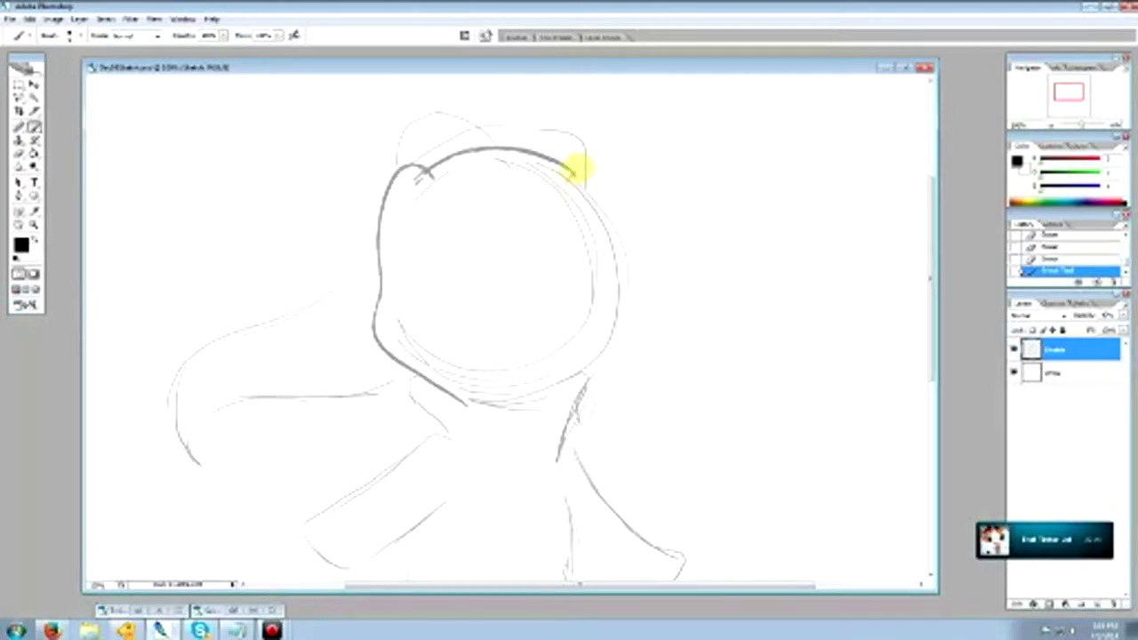
mouse_move(570, 179)
mouse_down()
mouse_move(587, 164)
mouse_move(617, 201)
mouse_up()
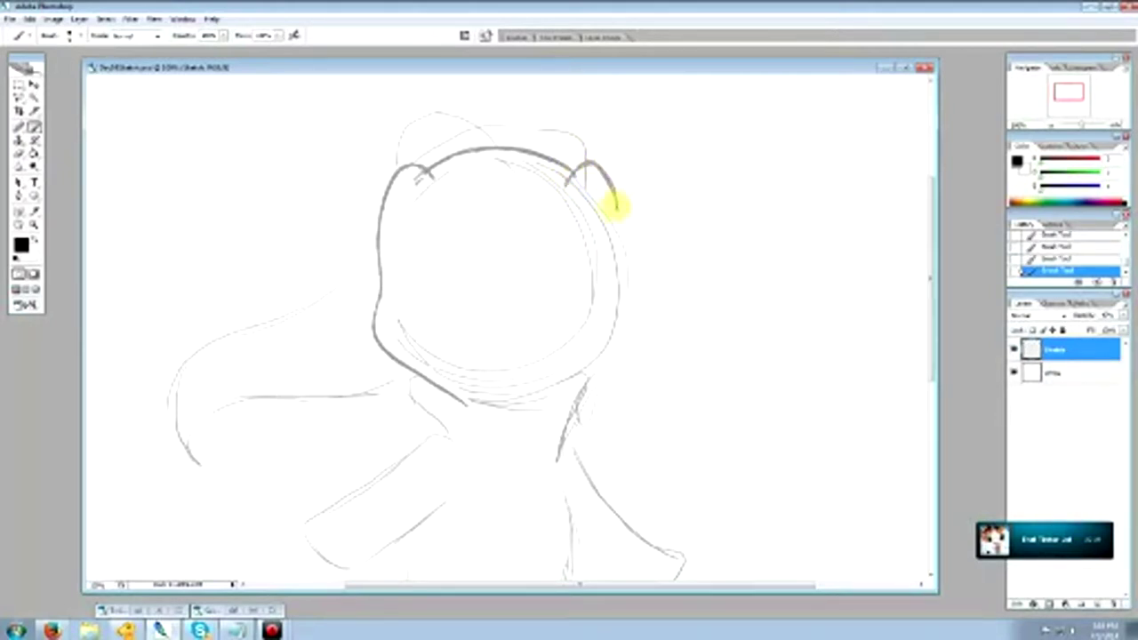
mouse_move(617, 201)
mouse_down()
mouse_move(614, 319)
mouse_move(569, 378)
mouse_move(544, 390)
mouse_move(579, 373)
mouse_move(613, 317)
mouse_up()
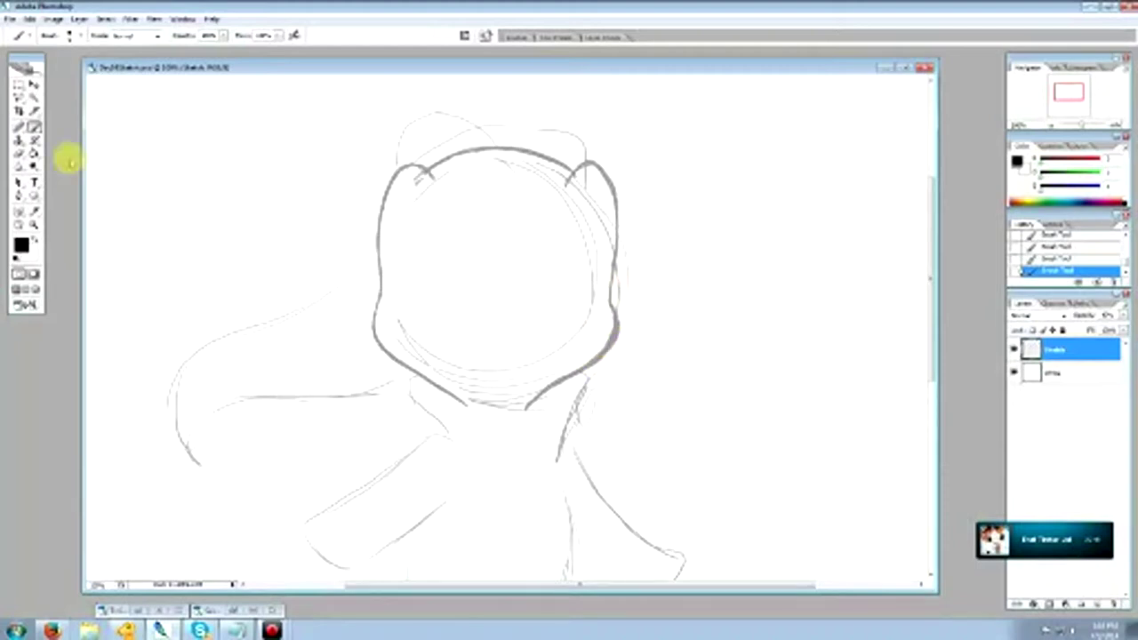
click(18, 153)
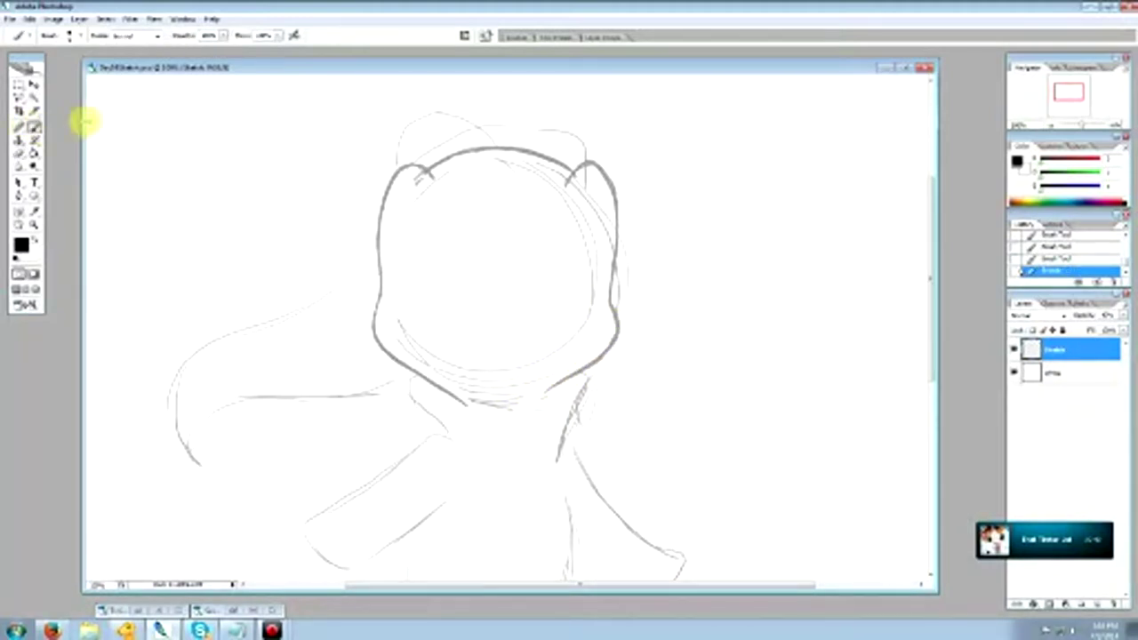
key(b)
drag(539, 400, 591, 365)
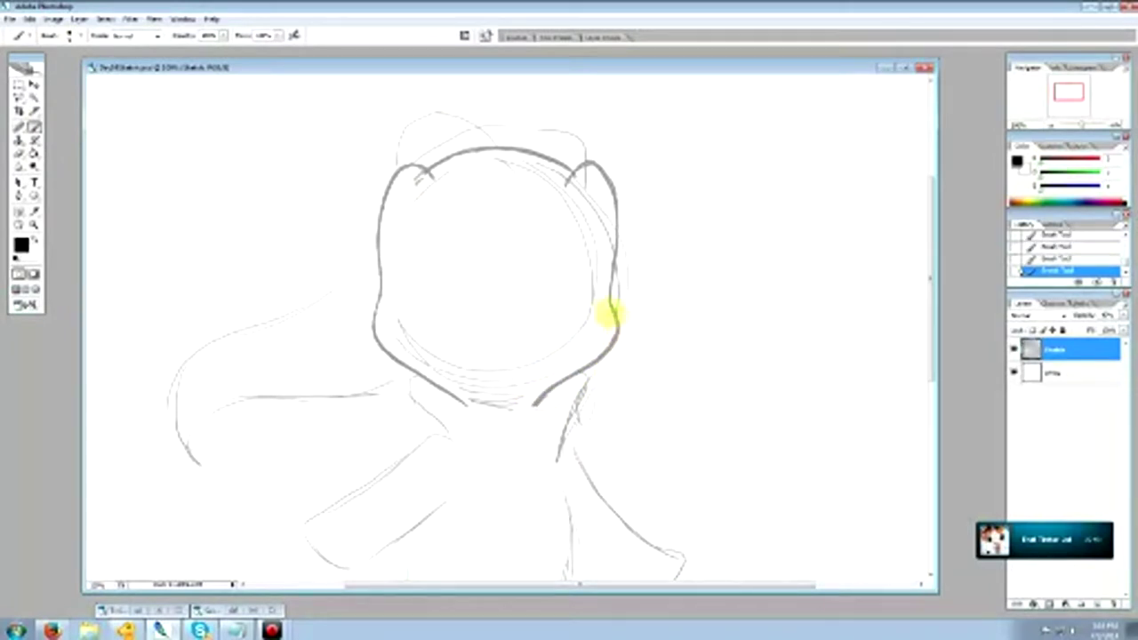
Erase the rough edges of the right jaw line and the circular construction lines inside the head.
click(17, 153)
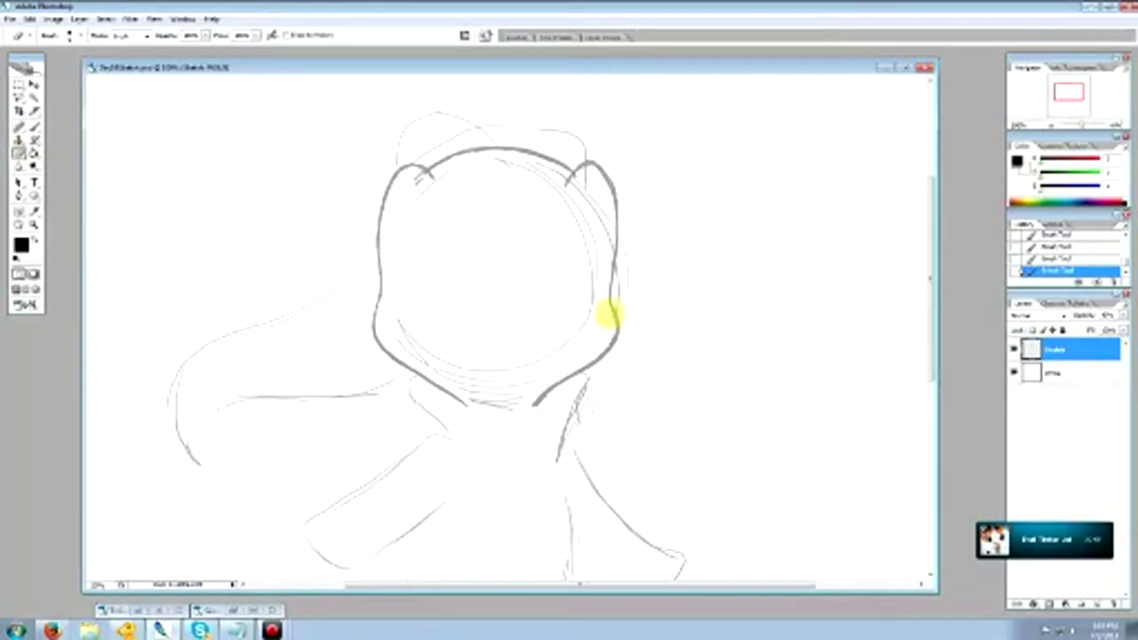
mouse_move(604, 342)
mouse_down()
mouse_move(554, 368)
mouse_move(526, 402)
mouse_up()
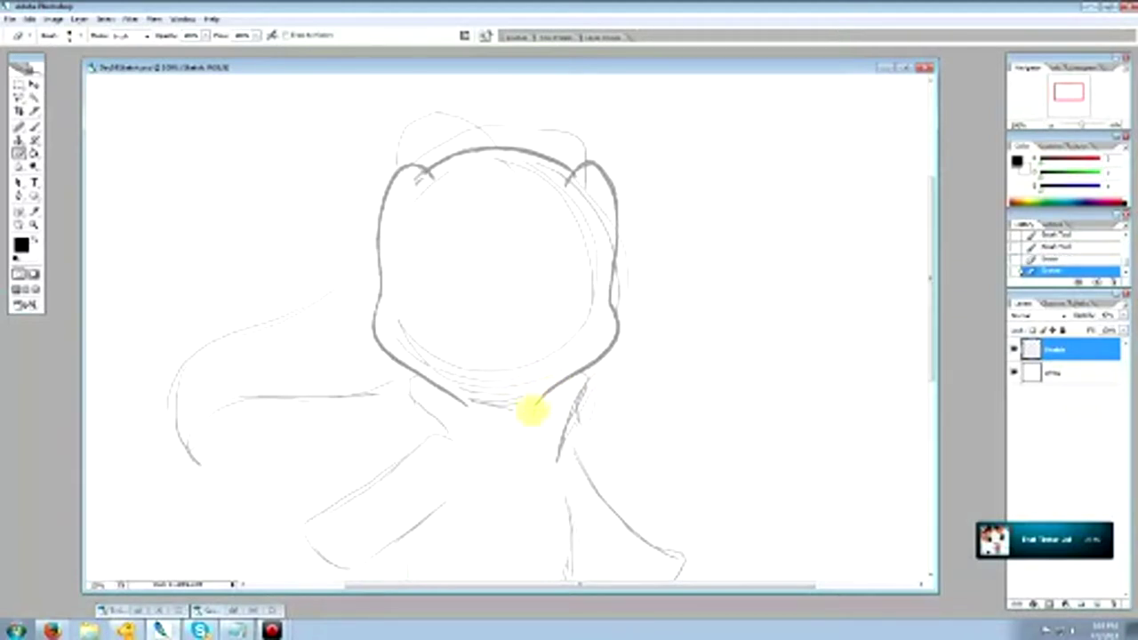
drag(533, 410, 538, 408)
mouse_move(408, 329)
mouse_down()
mouse_move(414, 353)
mouse_move(468, 381)
mouse_move(436, 374)
mouse_up()
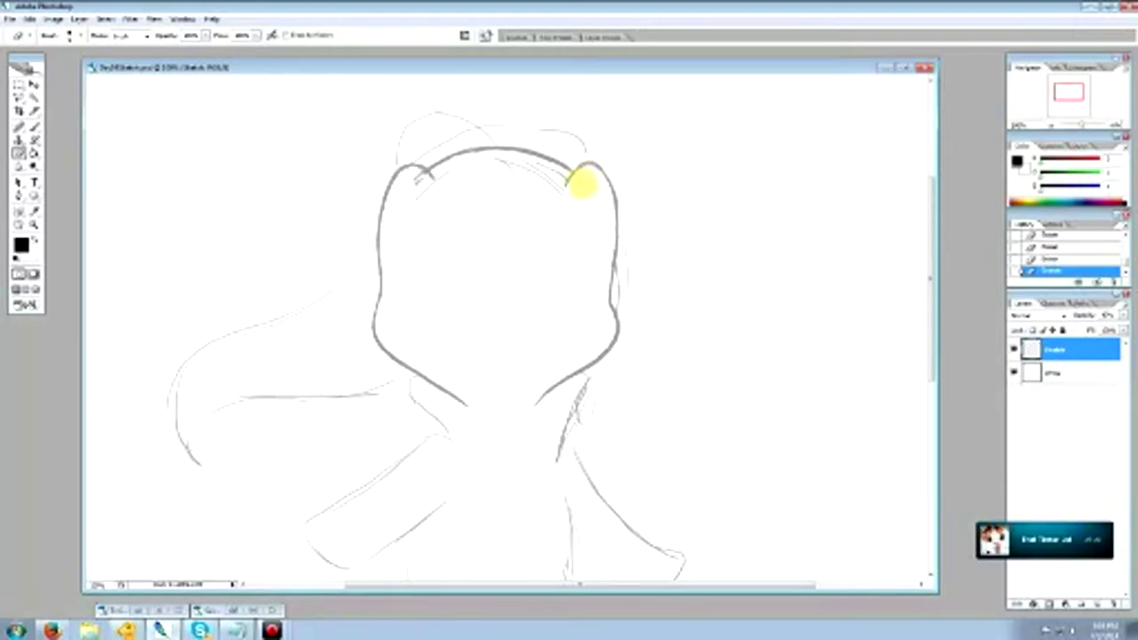
Darken the head's rounded upper-left bump and erase the stray lines beside it and beneath the top curve.
click(34, 127)
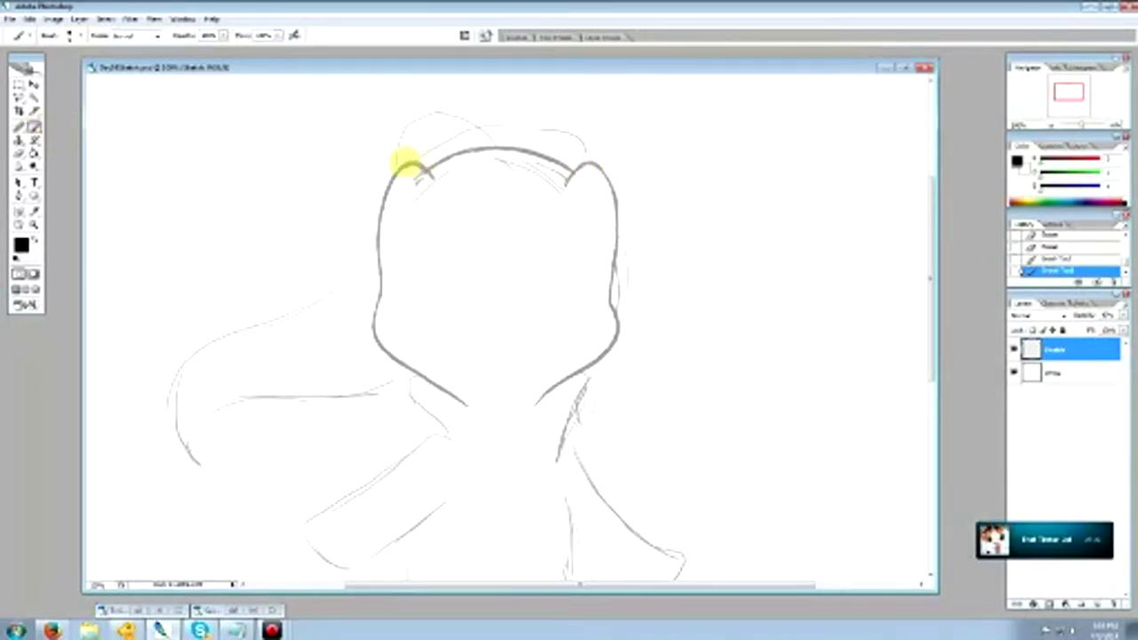
click(18, 153)
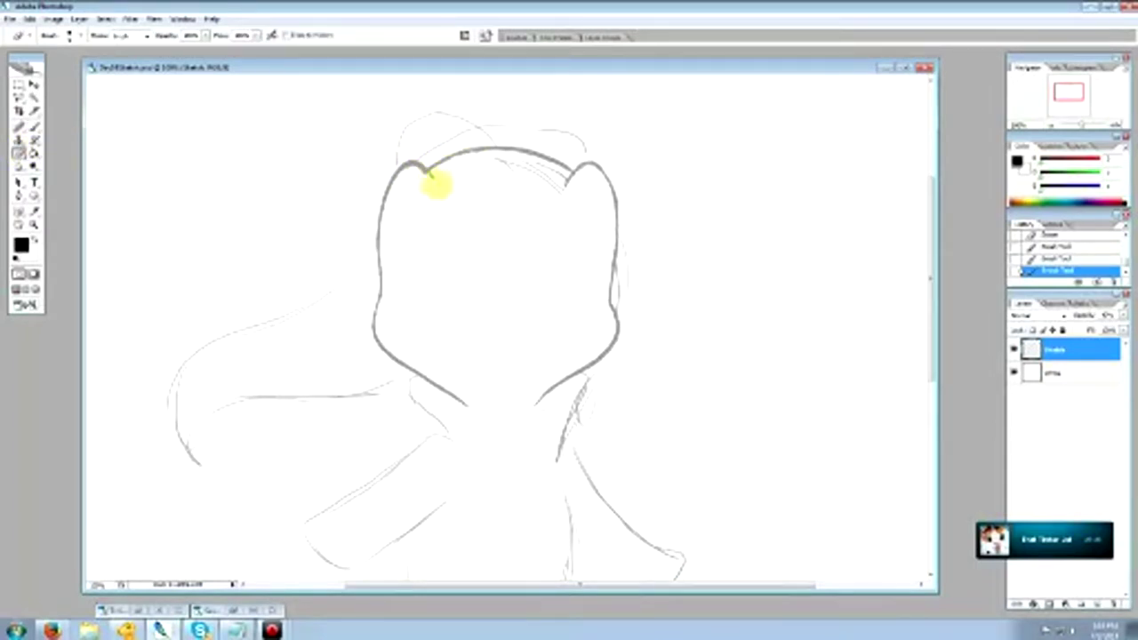
drag(436, 184, 420, 172)
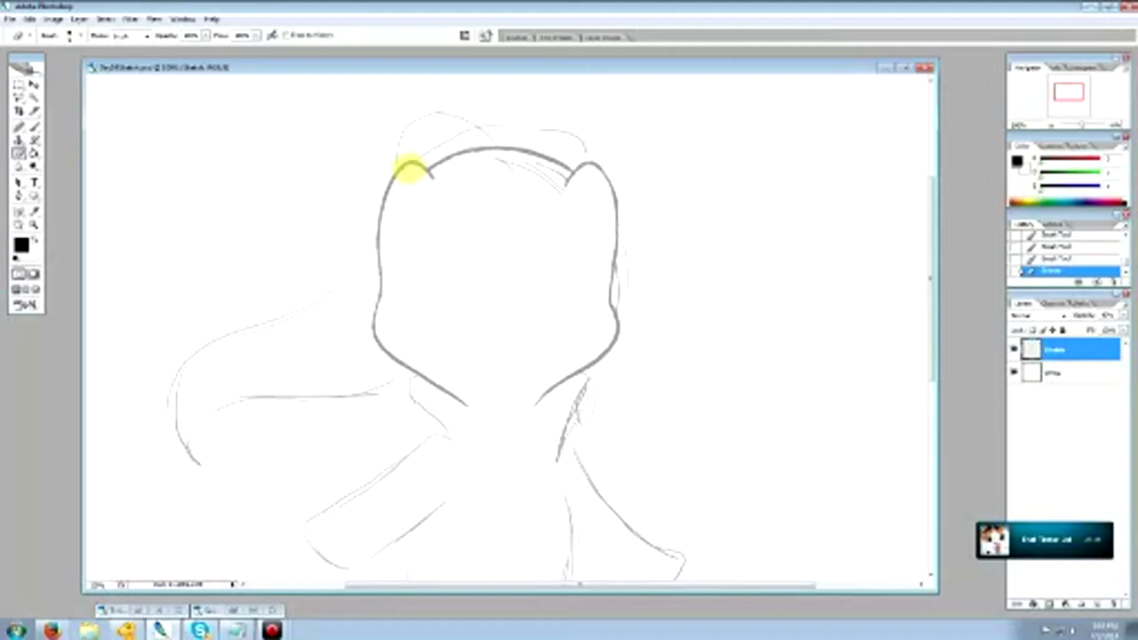
drag(516, 171, 529, 179)
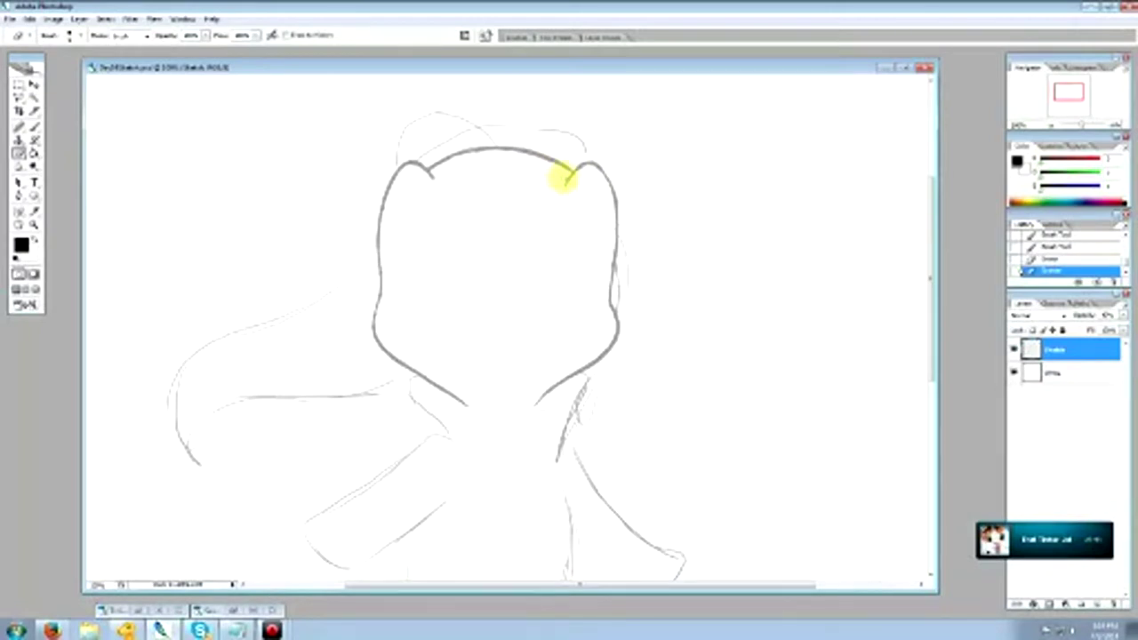
mouse_move(551, 167)
mouse_down()
mouse_move(511, 172)
mouse_move(472, 157)
mouse_move(520, 159)
mouse_up()
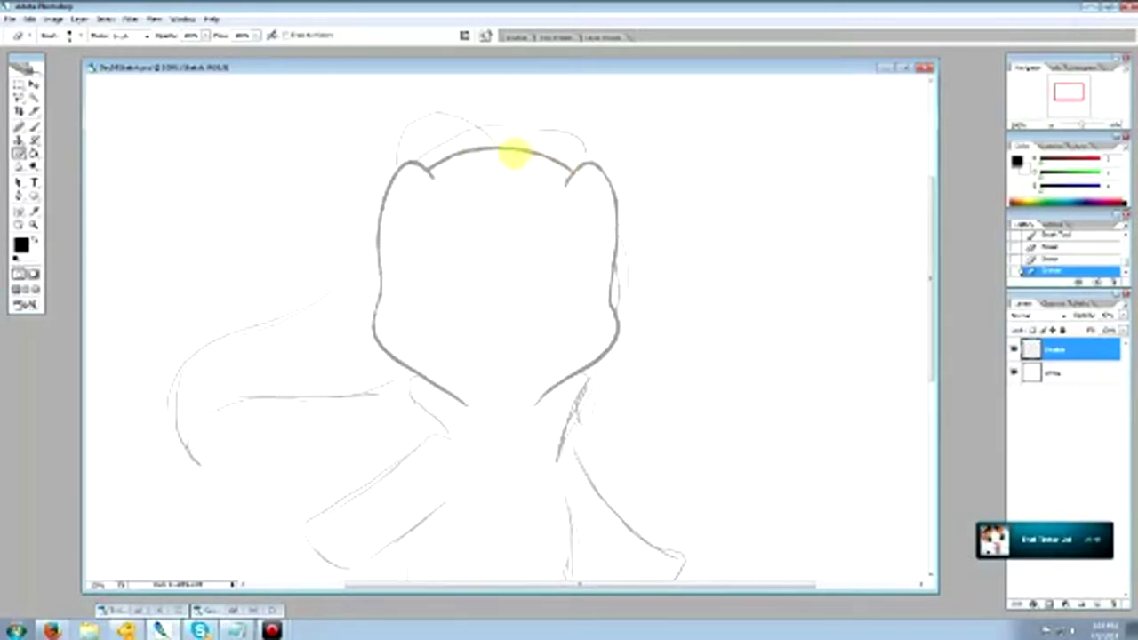
drag(491, 153, 438, 169)
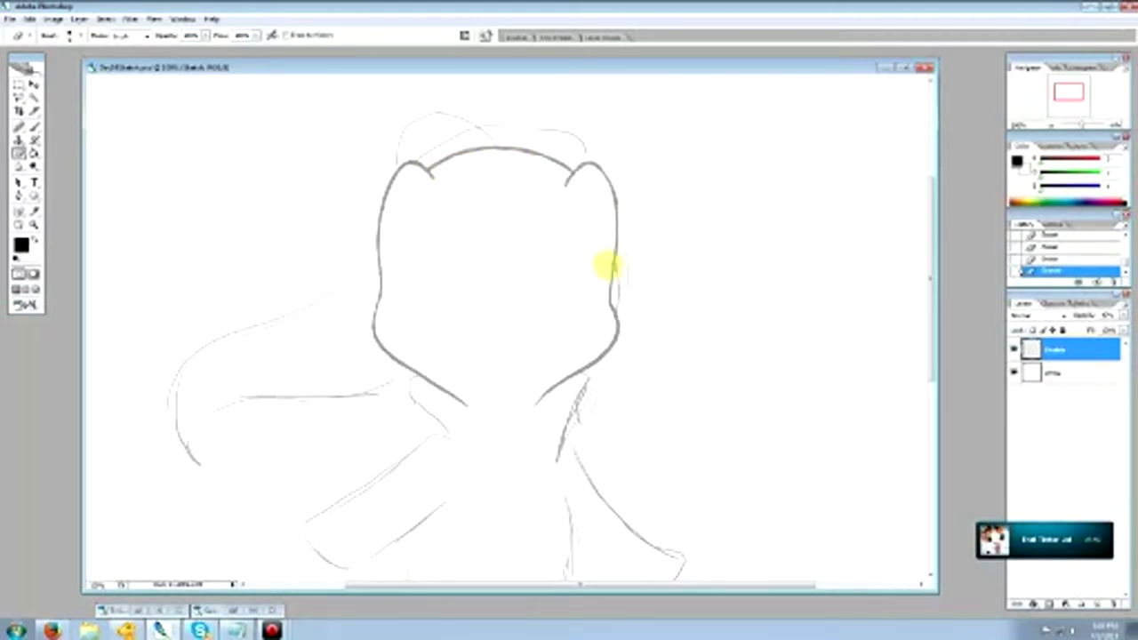
Erase the guide lines along the head's right side, redraw the contour gap above the cheek and smooth its edges.
drag(612, 268, 604, 297)
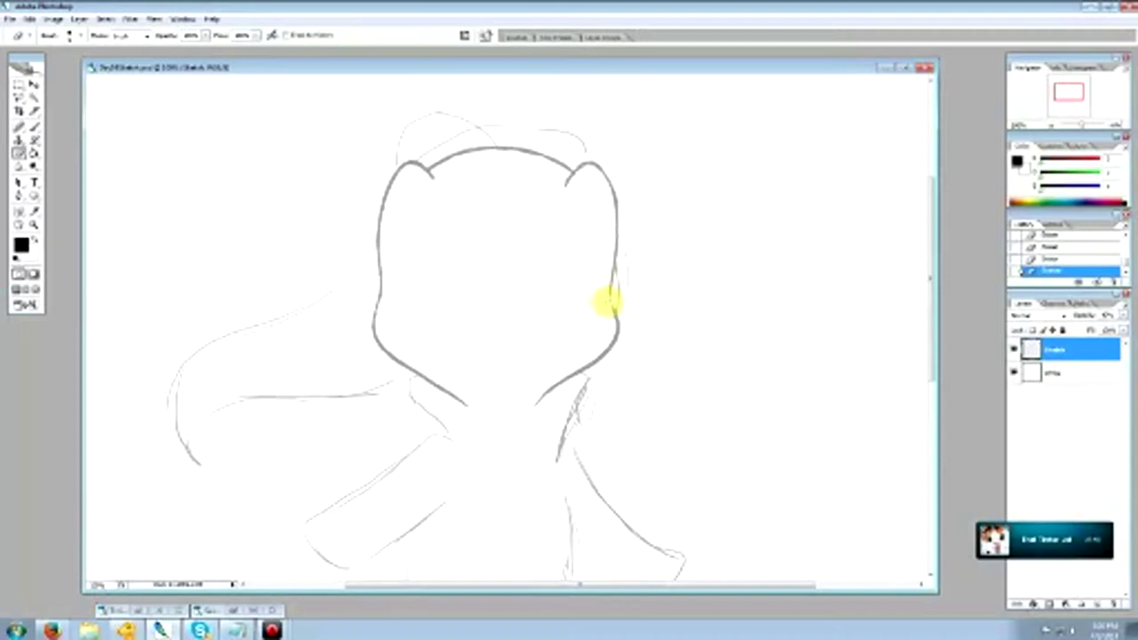
mouse_move(615, 227)
mouse_down()
mouse_move(617, 281)
mouse_move(628, 263)
mouse_up()
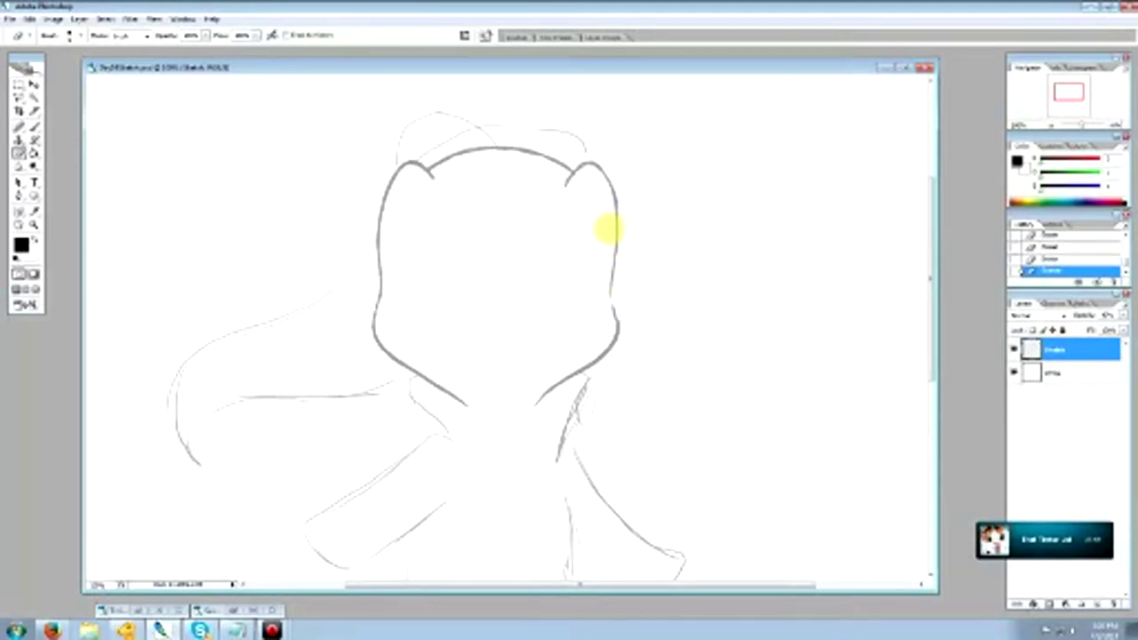
click(34, 126)
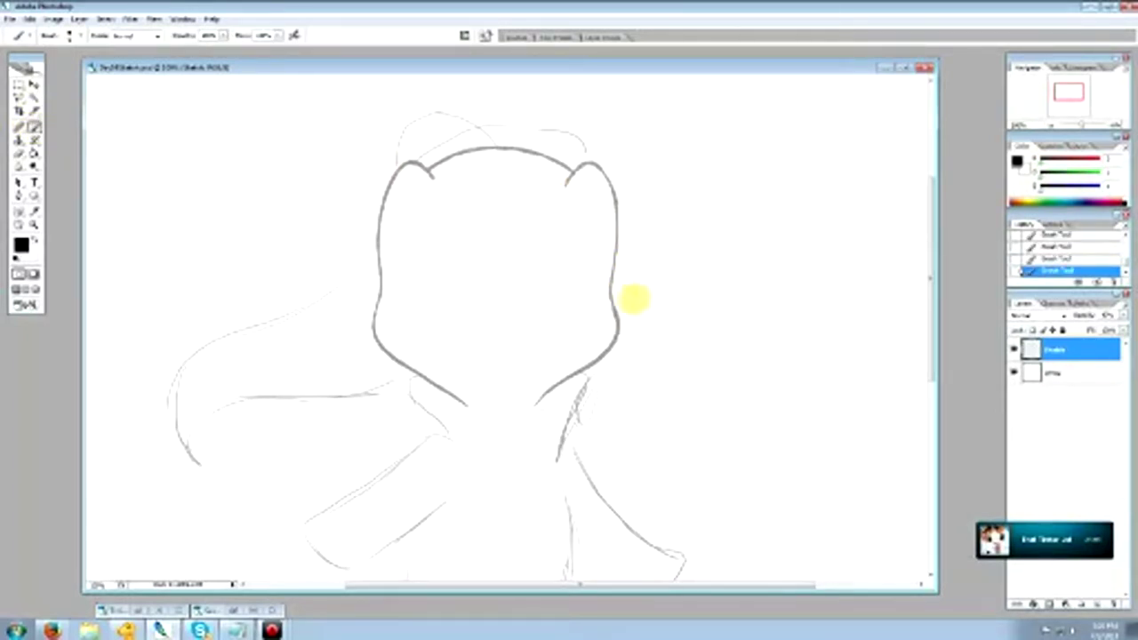
click(18, 153)
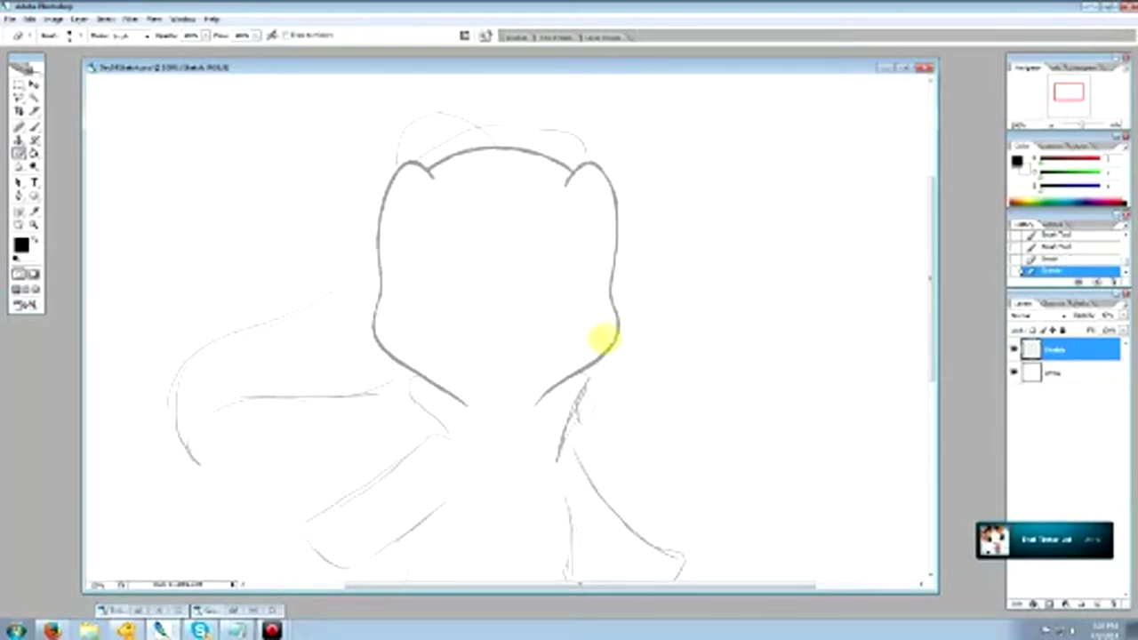
drag(602, 352, 593, 356)
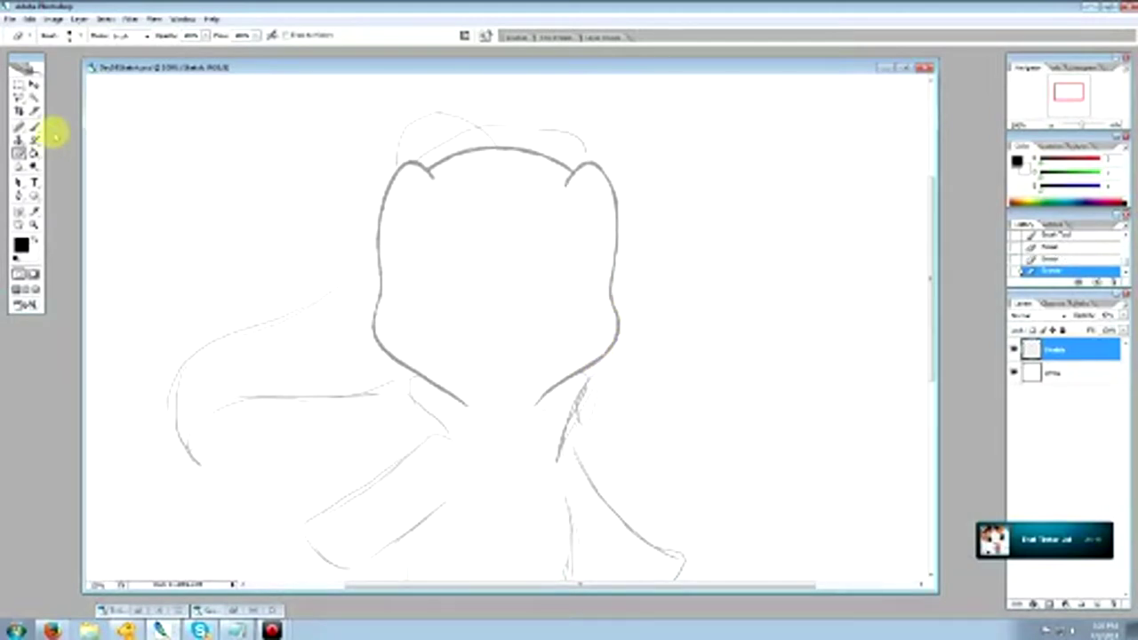
Erase the faint rough guide shapes above the top of the head.
drag(931, 295, 935, 287)
click(35, 126)
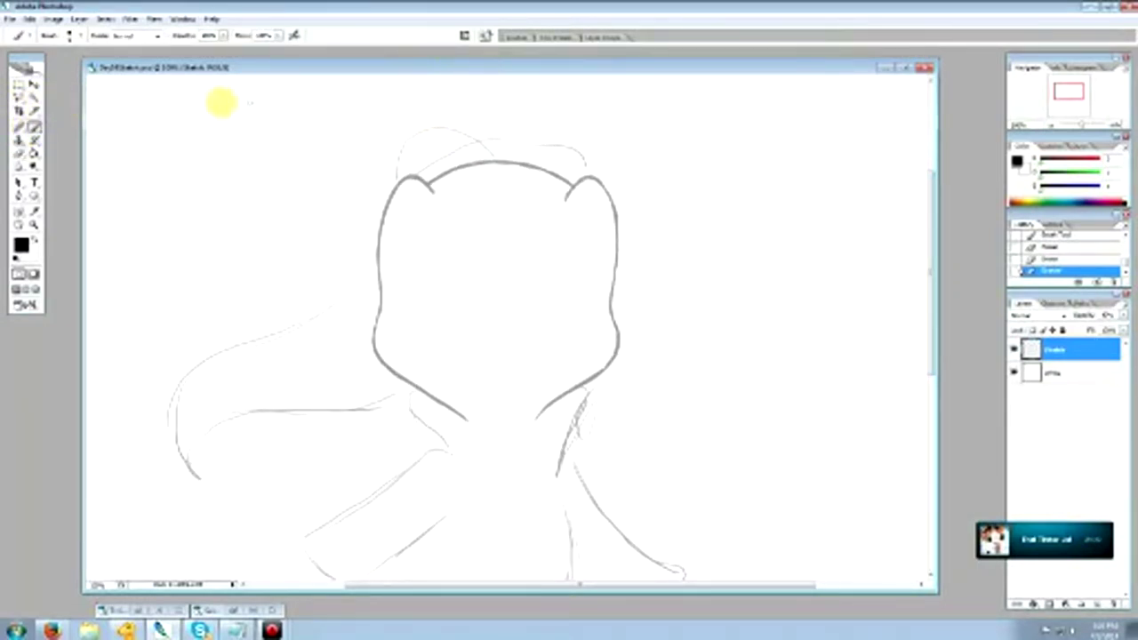
click(18, 151)
mouse_move(410, 130)
mouse_down()
mouse_move(395, 170)
mouse_move(396, 132)
mouse_up()
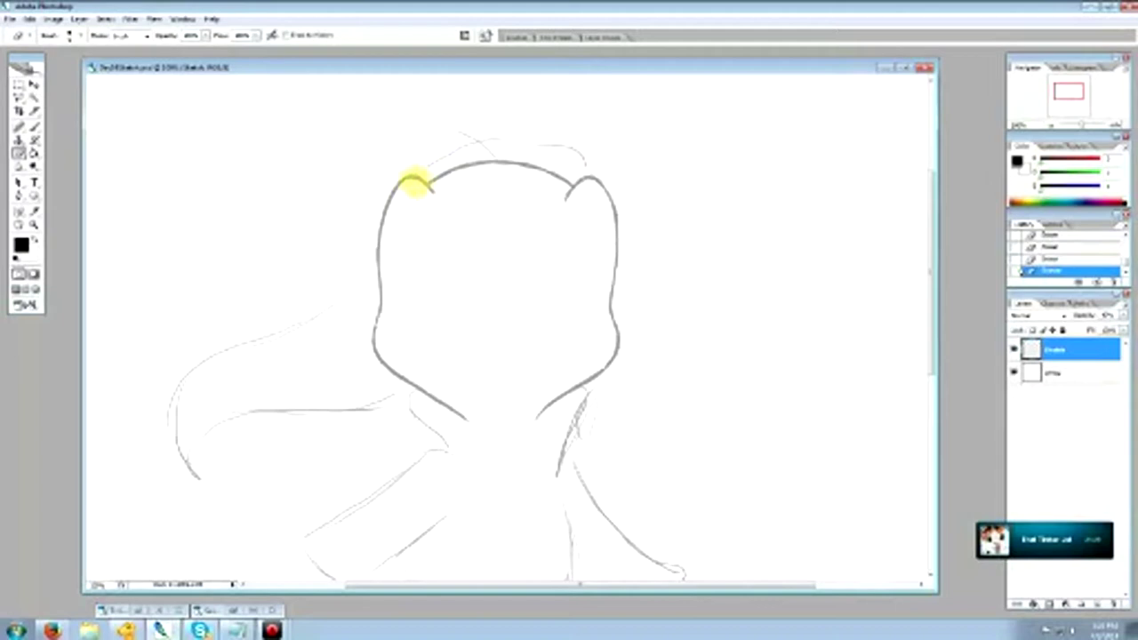
mouse_move(467, 149)
mouse_down()
mouse_move(432, 161)
mouse_move(535, 140)
mouse_move(498, 131)
mouse_move(564, 147)
mouse_up()
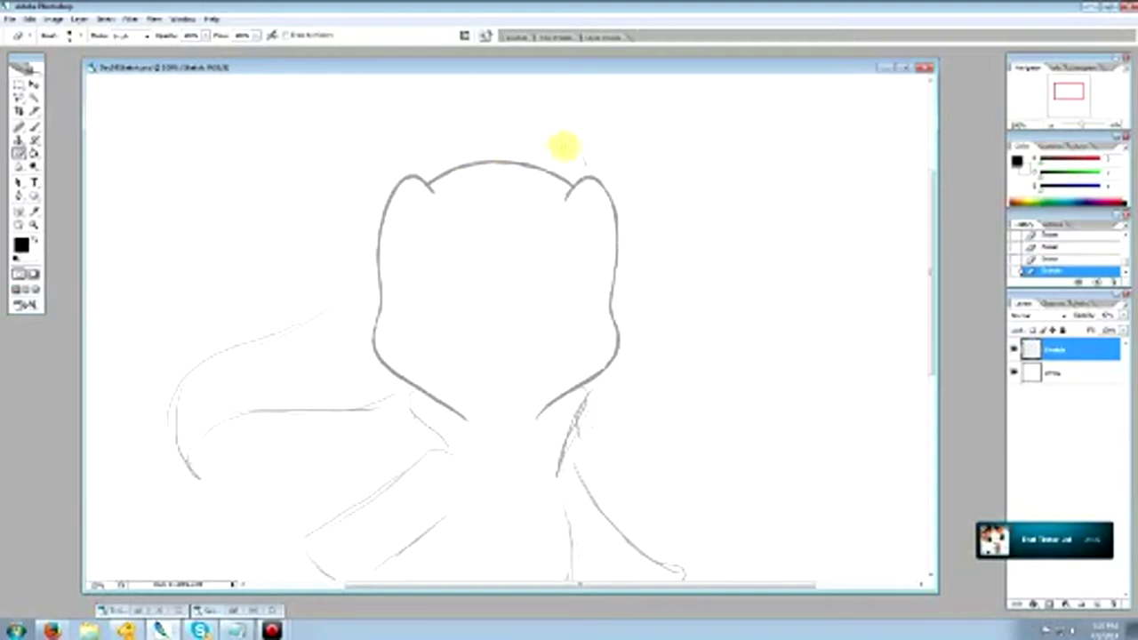
Draw two dark rounded tufts above the head, a tall one sweeping down to the left and a lower one on the right.
click(34, 127)
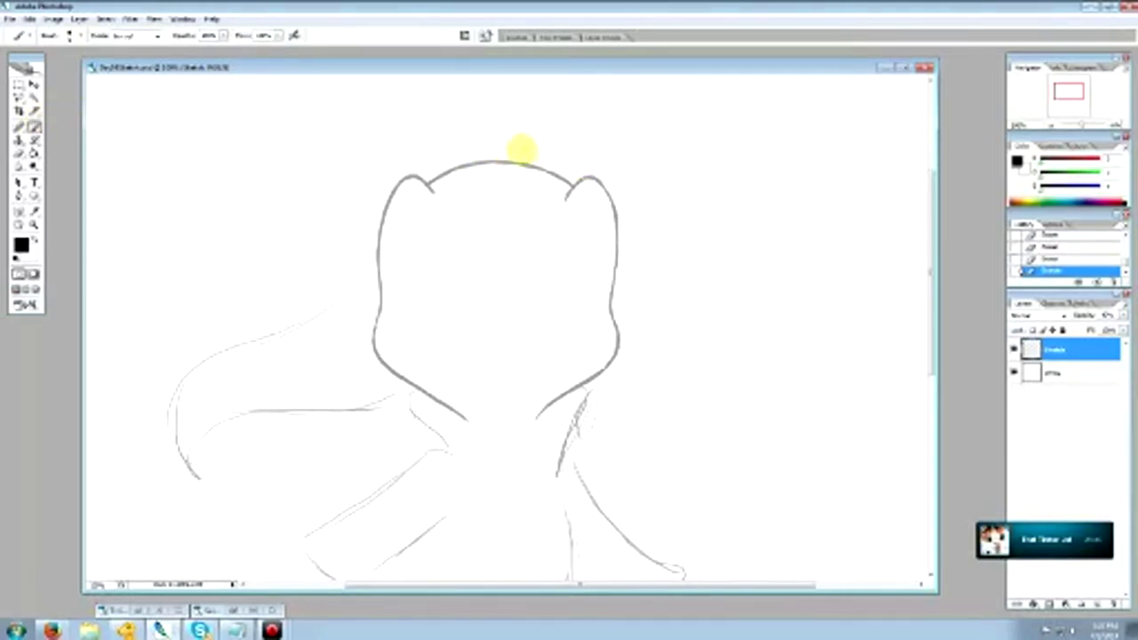
drag(496, 156, 471, 118)
mouse_move(470, 118)
mouse_down()
mouse_move(427, 125)
mouse_move(451, 111)
mouse_move(394, 145)
mouse_up()
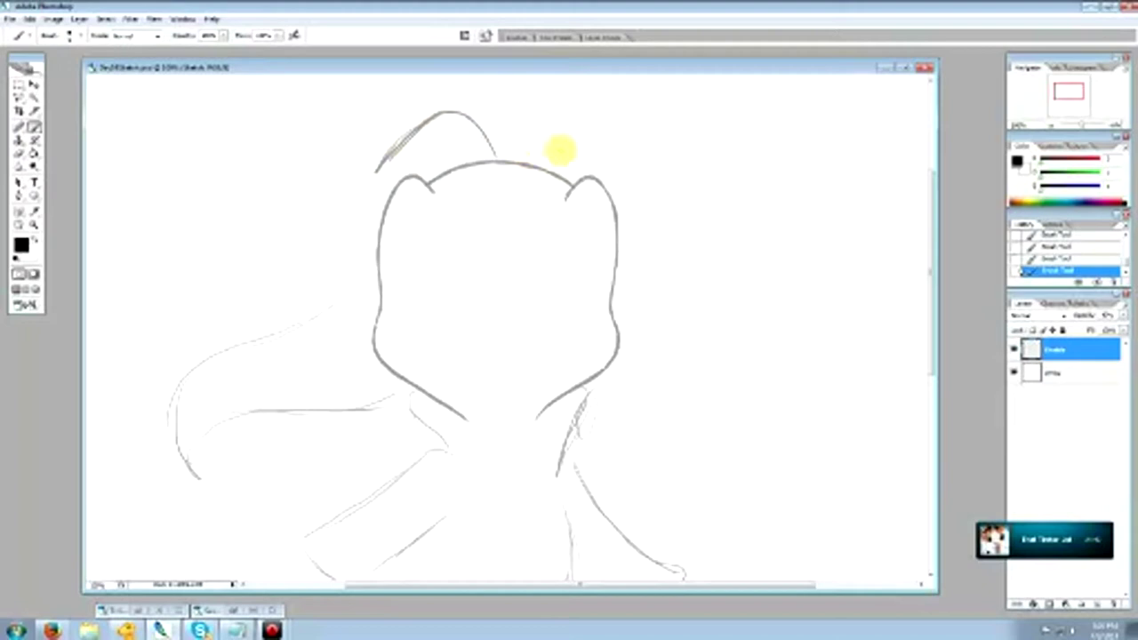
mouse_move(501, 132)
mouse_down()
mouse_move(483, 134)
mouse_move(542, 122)
mouse_move(570, 143)
mouse_up()
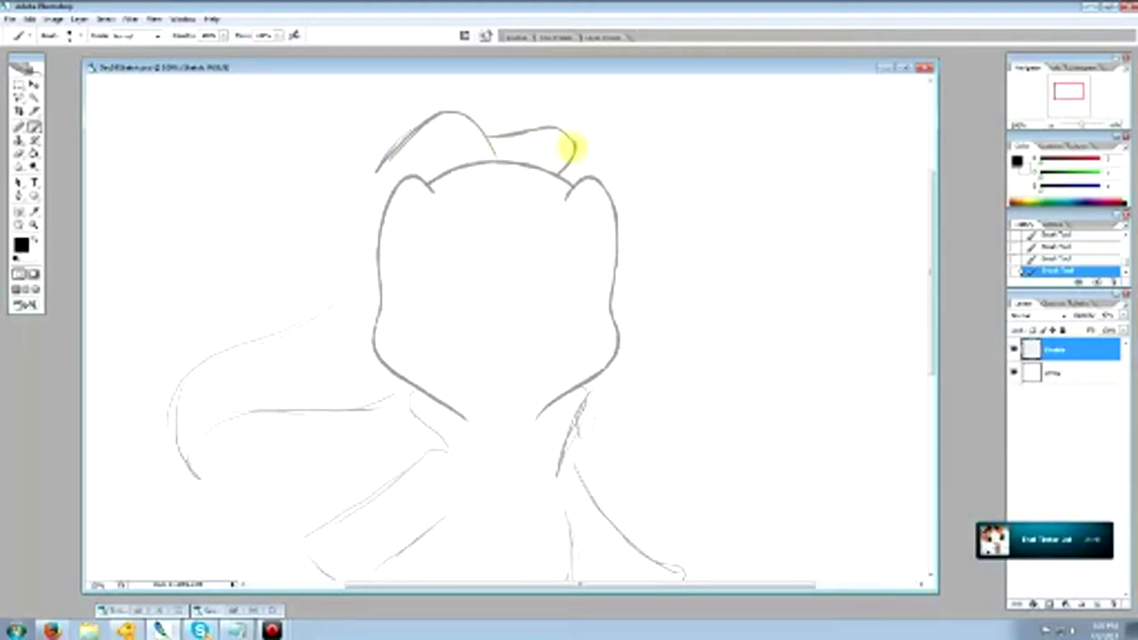
Erase the overlapping tip and doubled lines of the left tuft above the head, and redraw its lower left end.
click(17, 153)
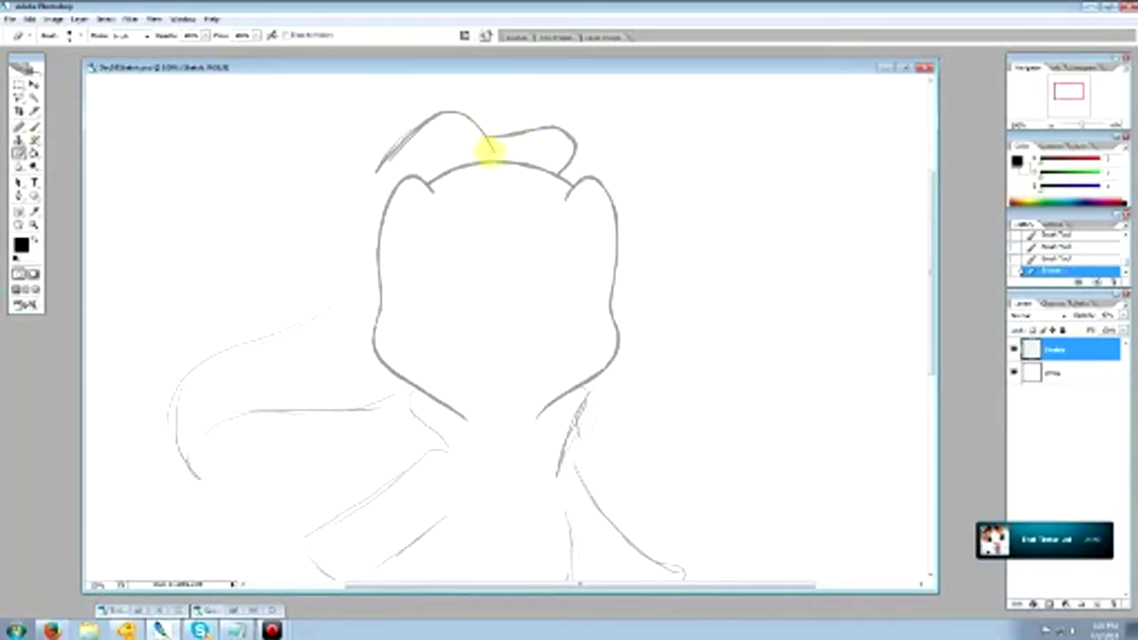
mouse_move(413, 129)
mouse_down()
mouse_move(374, 163)
mouse_move(427, 119)
mouse_move(378, 160)
mouse_up()
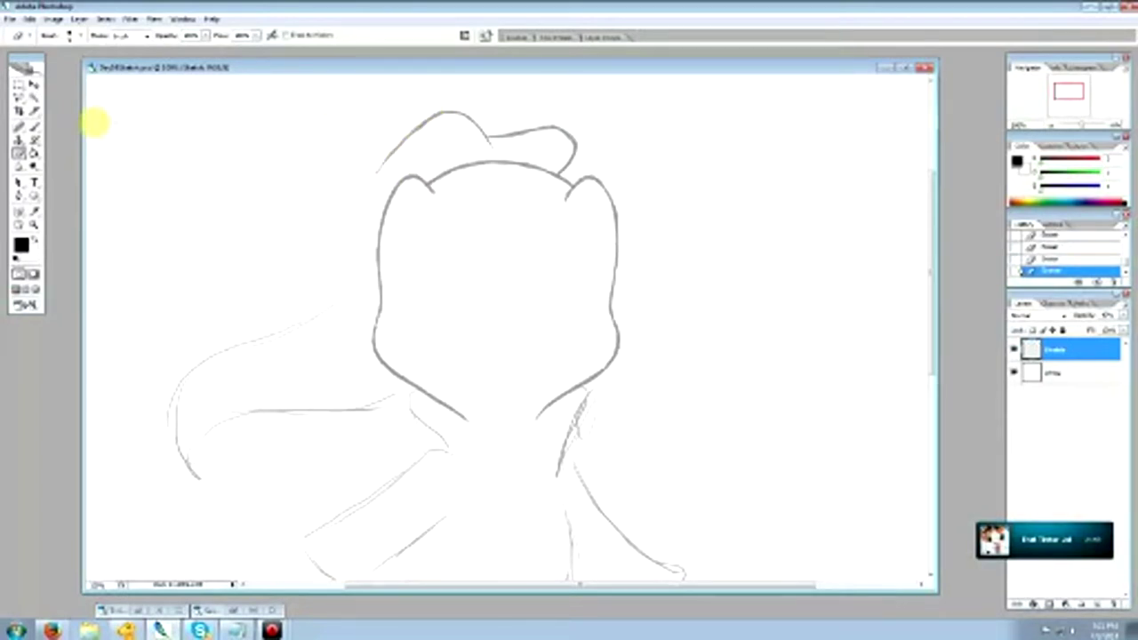
click(33, 128)
mouse_move(416, 146)
mouse_down()
mouse_move(432, 115)
mouse_move(374, 173)
mouse_up()
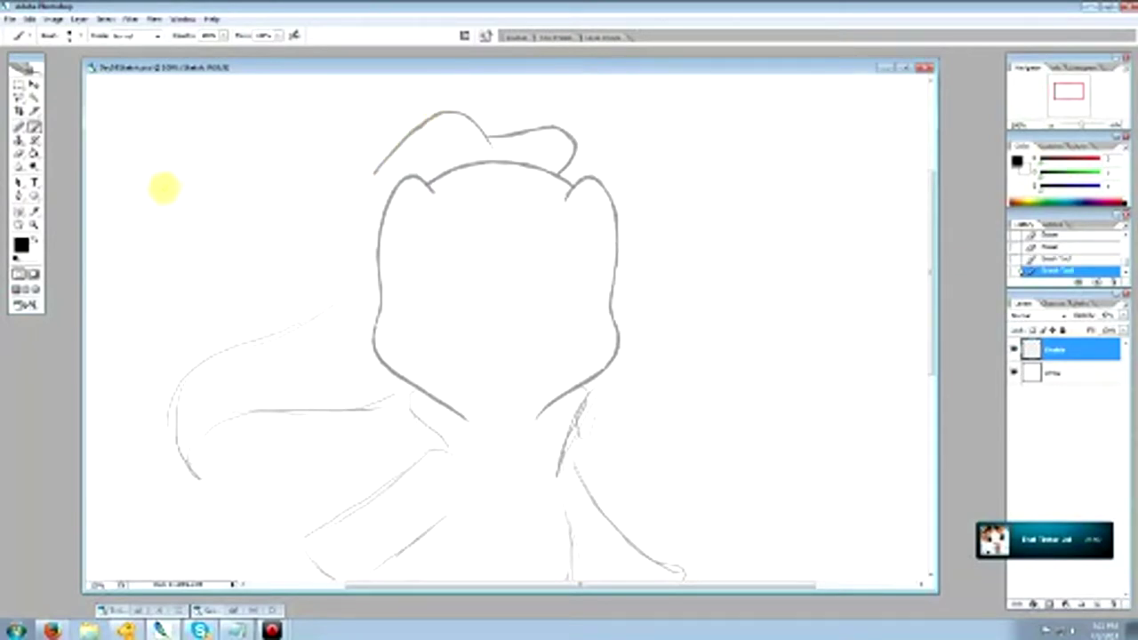
Erase along the outer edge of the head's right contour, at the notch above the cheek.
click(18, 153)
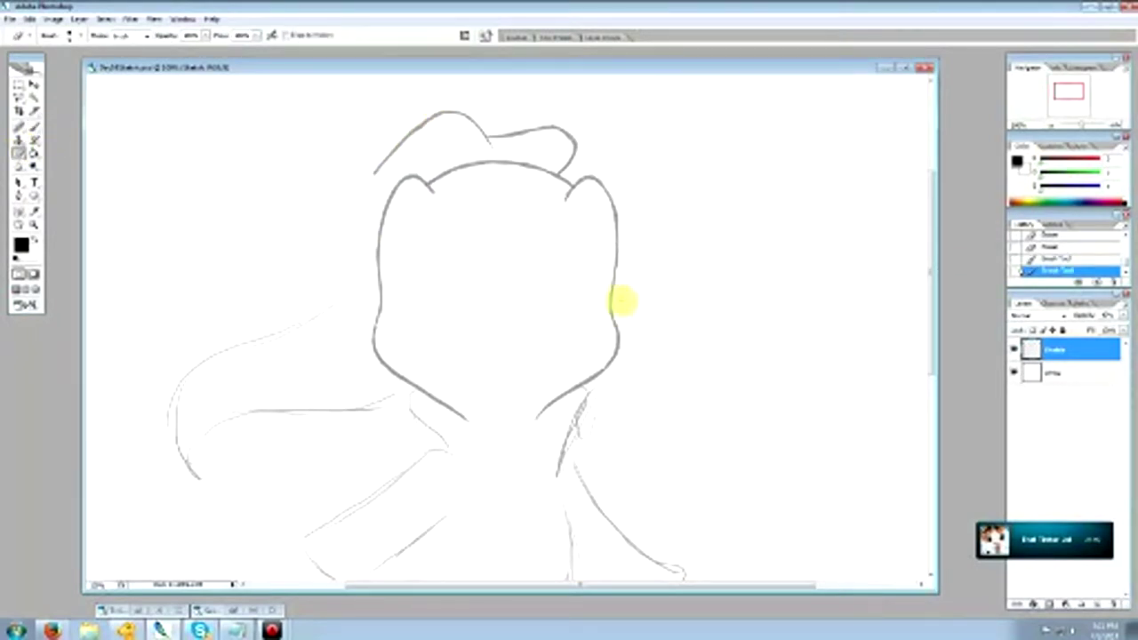
drag(623, 306, 629, 270)
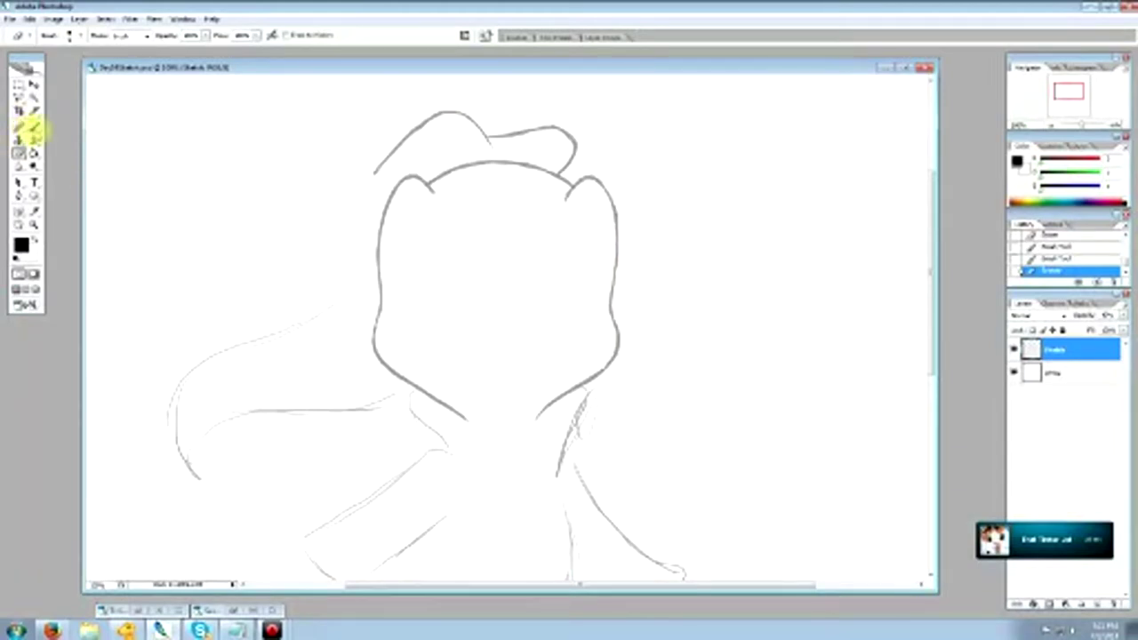
click(33, 126)
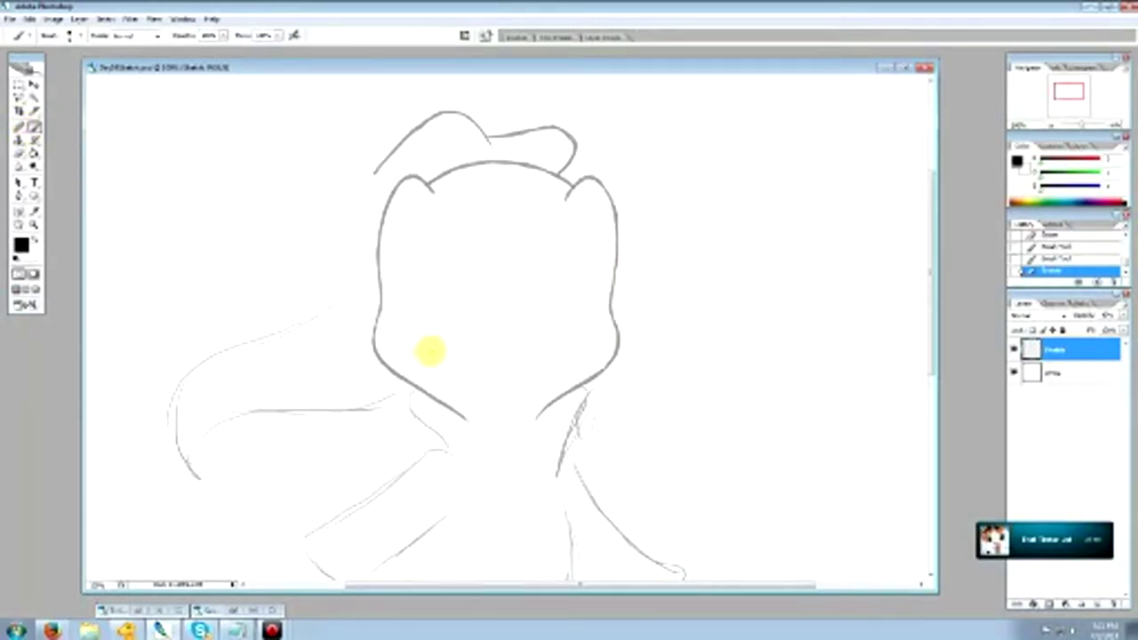
drag(421, 343, 482, 354)
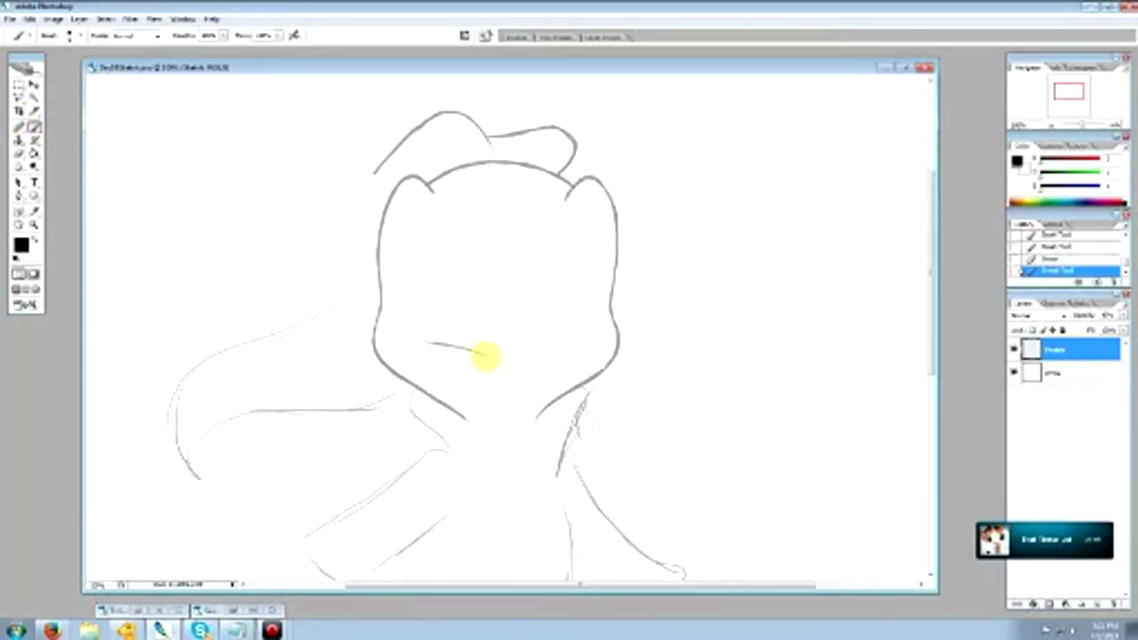
click(18, 153)
drag(422, 332, 475, 358)
Draw a wide wavy upper mouth line with small curled corners across the lower face and erase its rough edges.
click(34, 126)
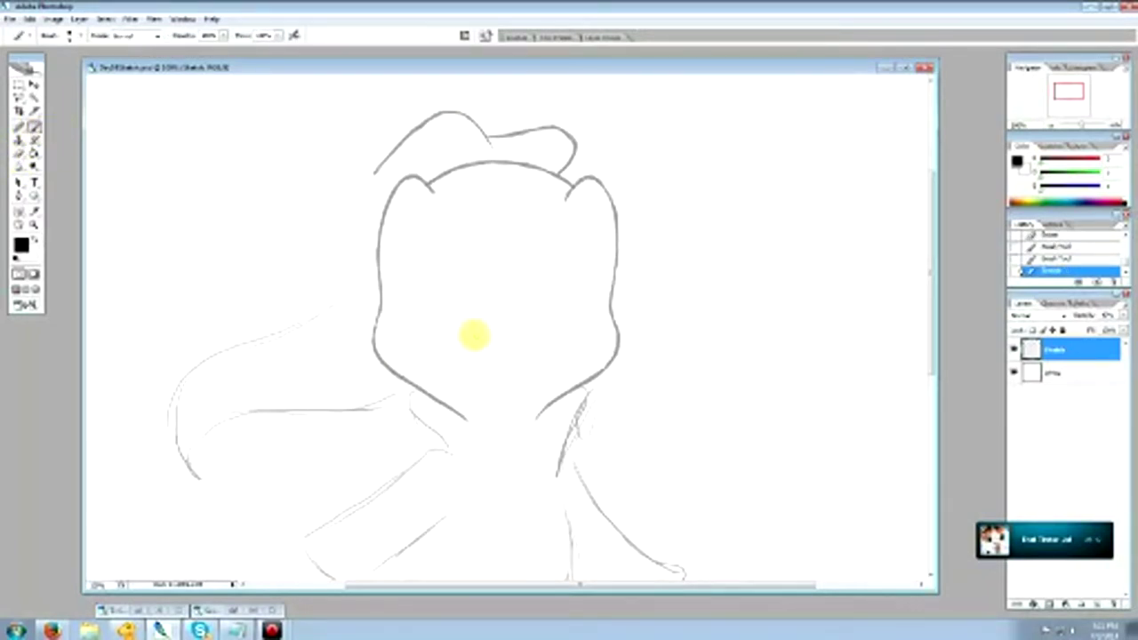
mouse_move(474, 352)
mouse_down()
mouse_move(582, 351)
mouse_move(412, 347)
mouse_up()
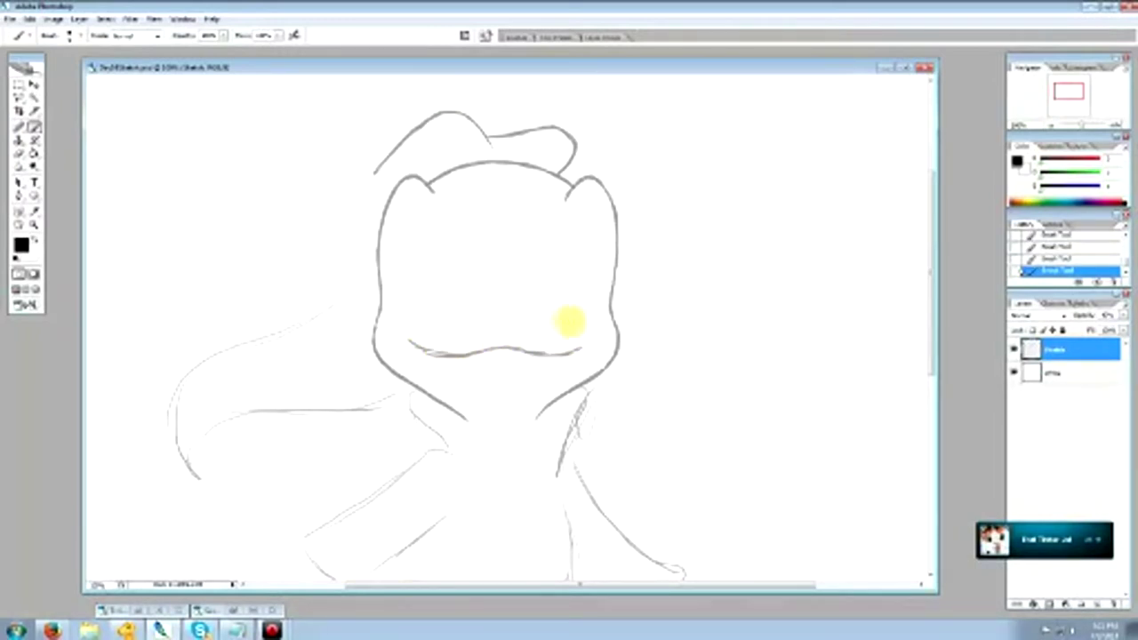
click(18, 153)
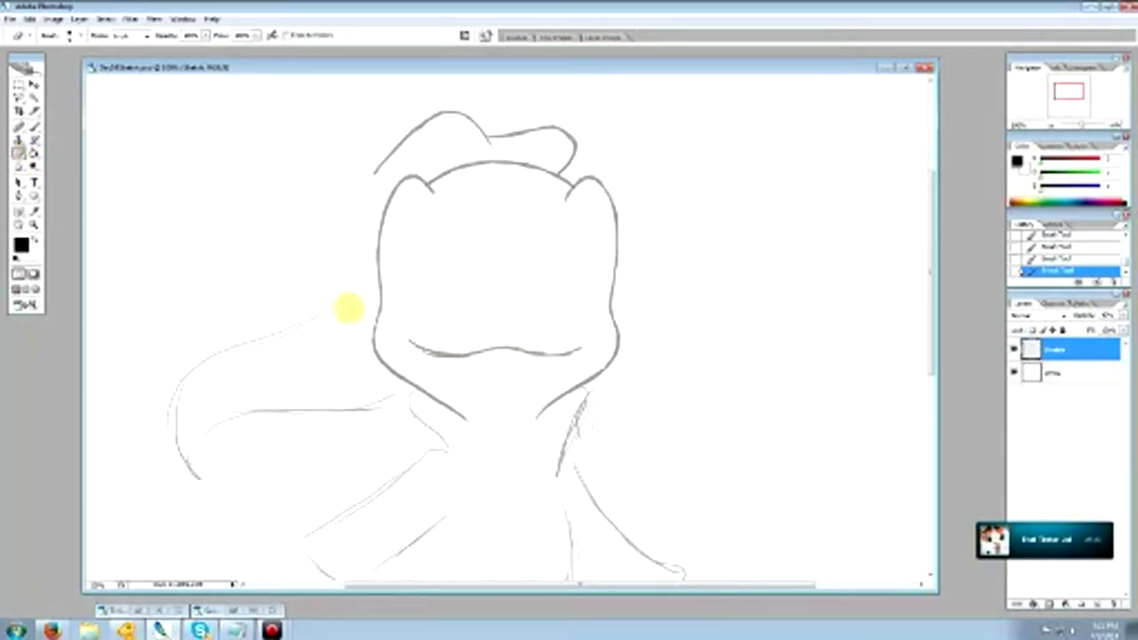
drag(452, 356, 415, 350)
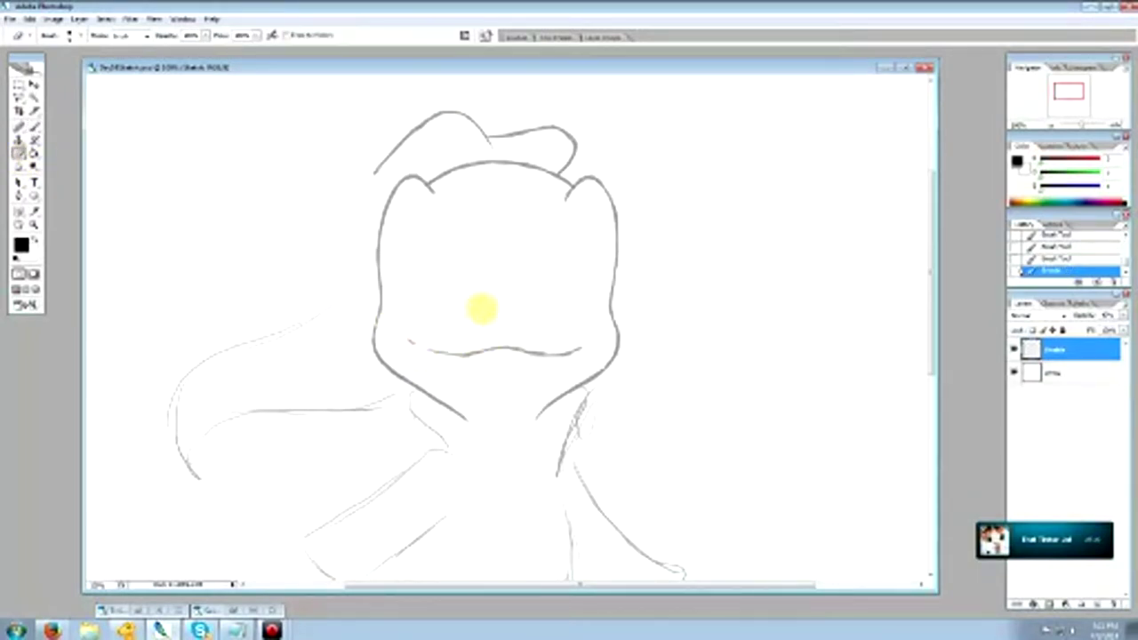
click(35, 127)
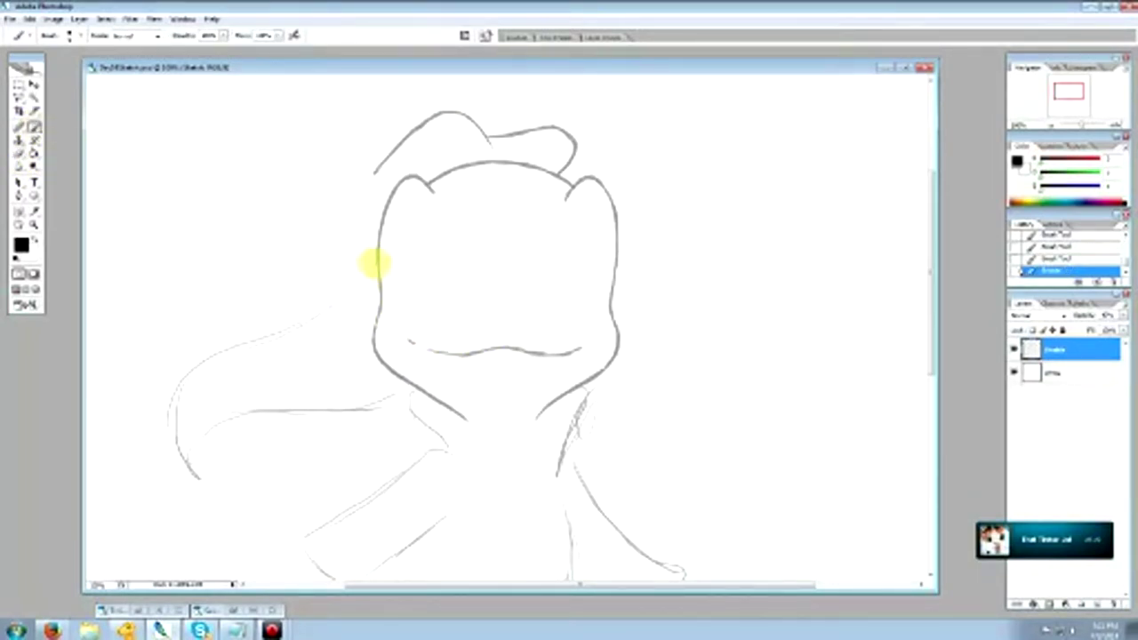
drag(411, 343, 583, 347)
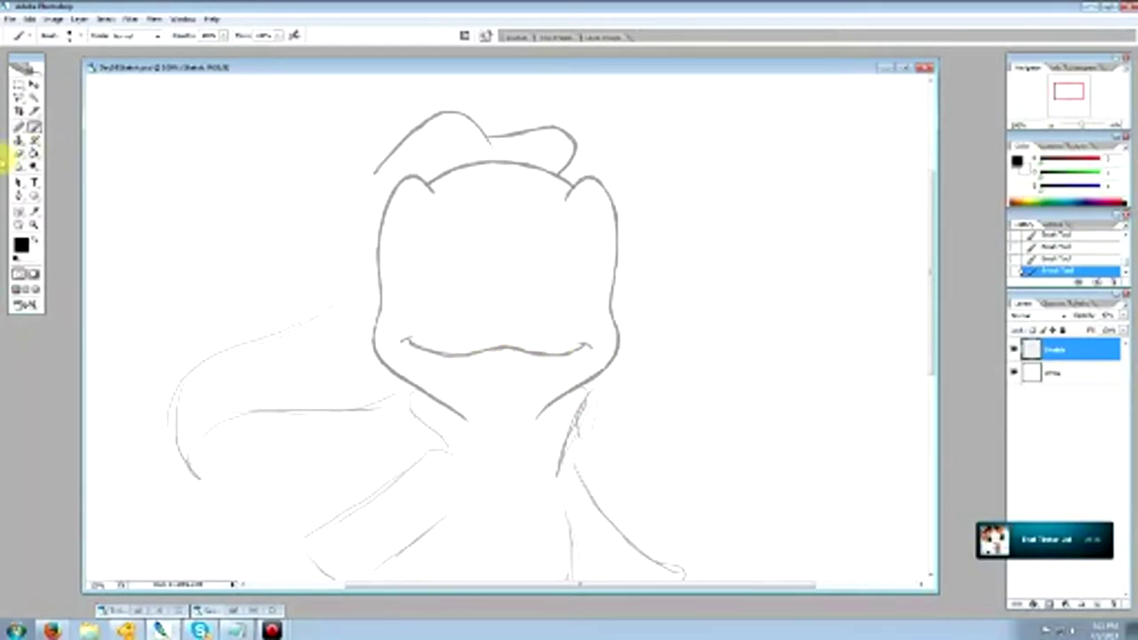
key(e)
mouse_move(414, 349)
mouse_down()
mouse_move(452, 358)
mouse_move(551, 348)
mouse_up()
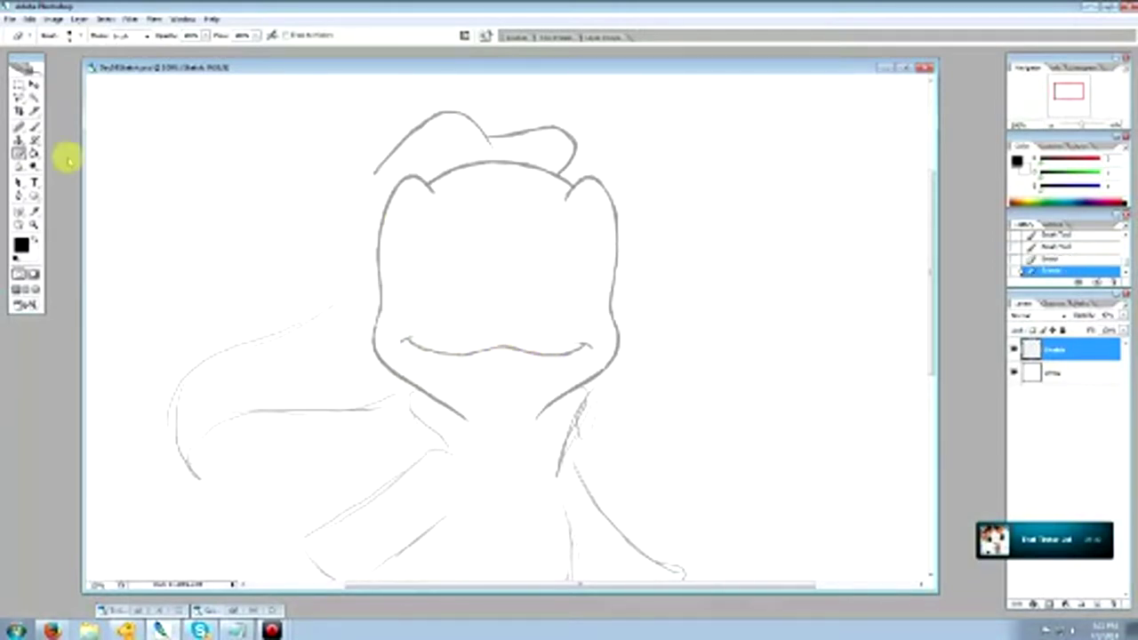
Draw the open mouth's V-shaped lower edge with a rounded bottom below the mouth line and erase its stray strokes.
click(33, 127)
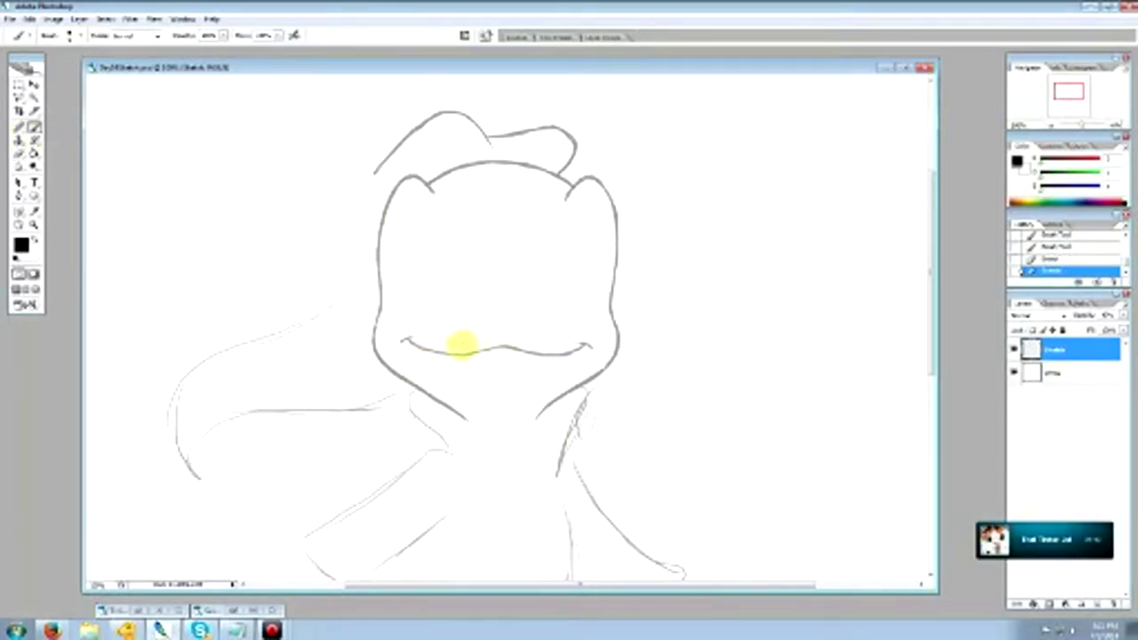
drag(430, 354, 481, 398)
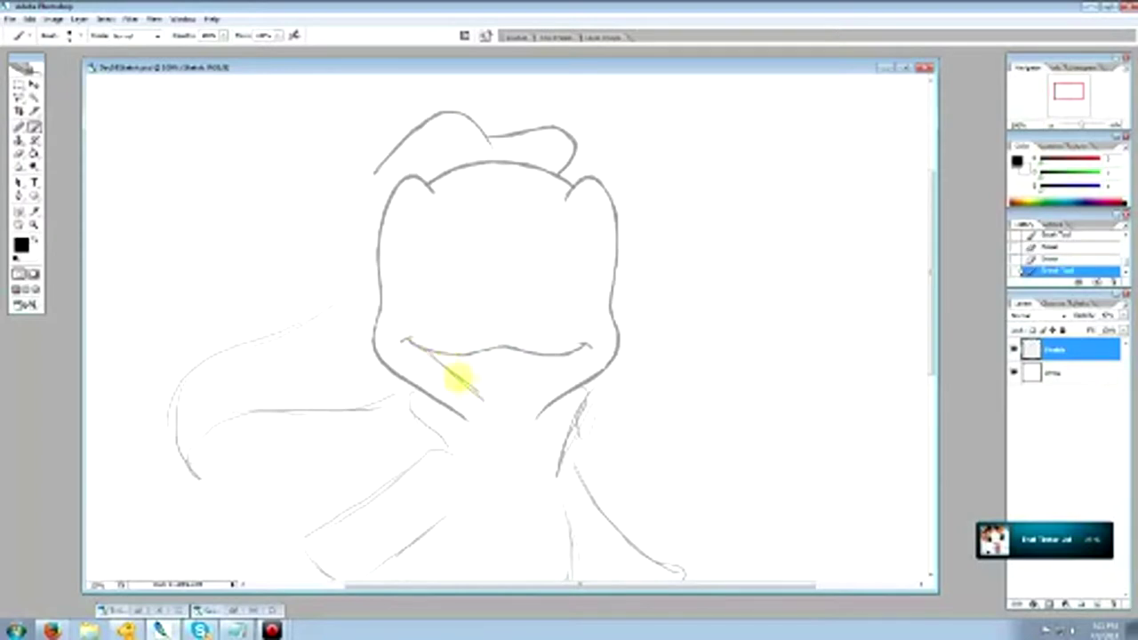
mouse_move(429, 352)
mouse_down()
mouse_move(482, 399)
mouse_move(521, 396)
mouse_up()
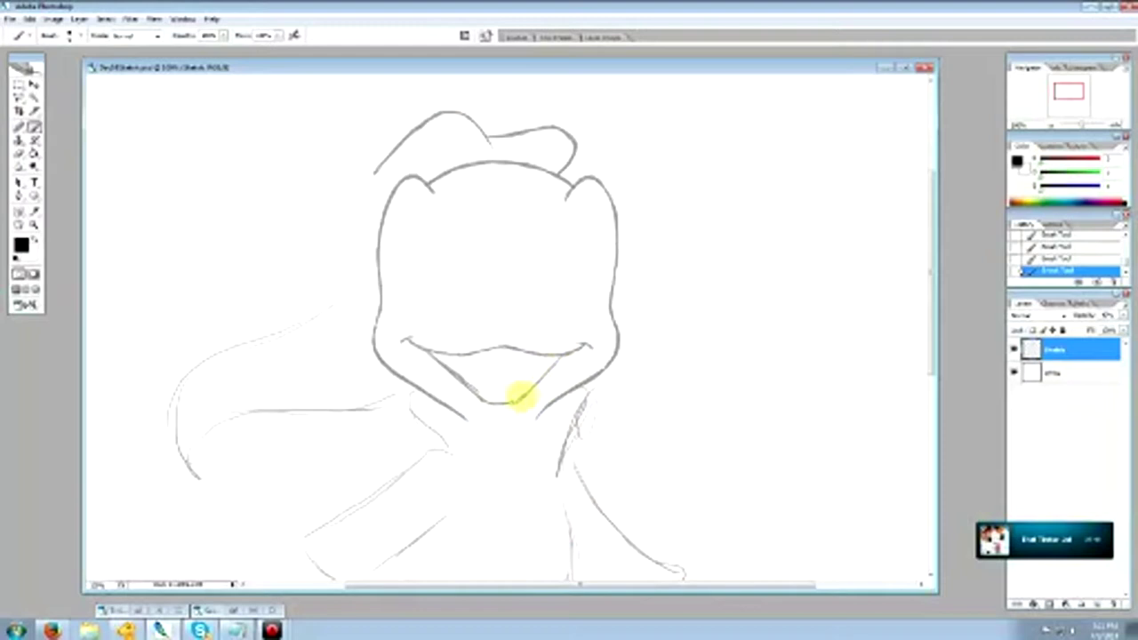
key(e)
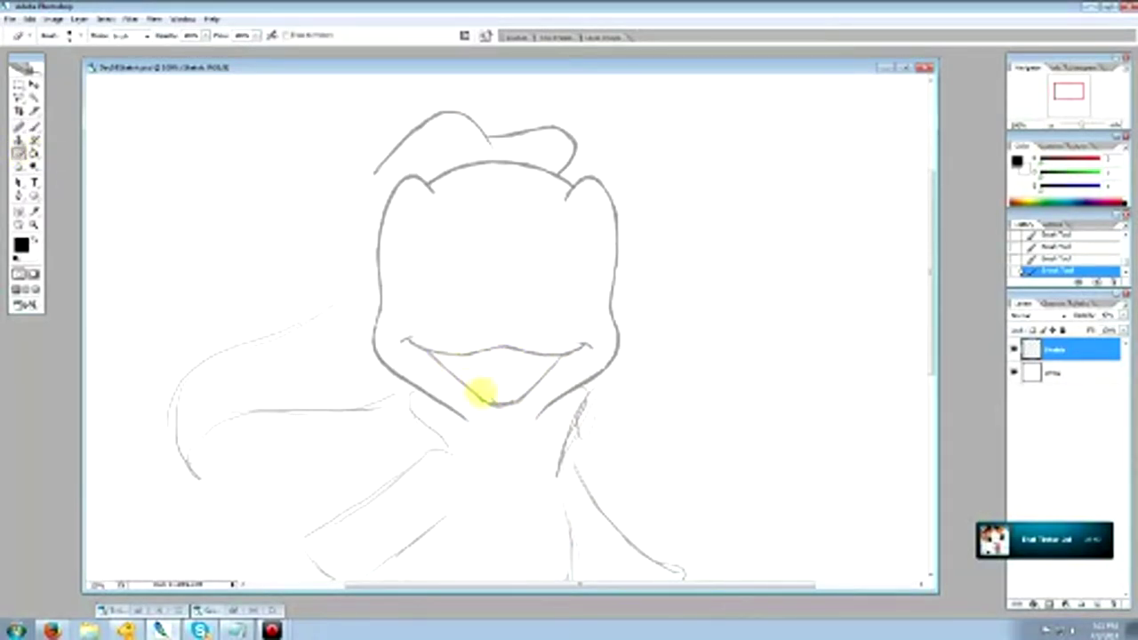
drag(501, 400, 455, 349)
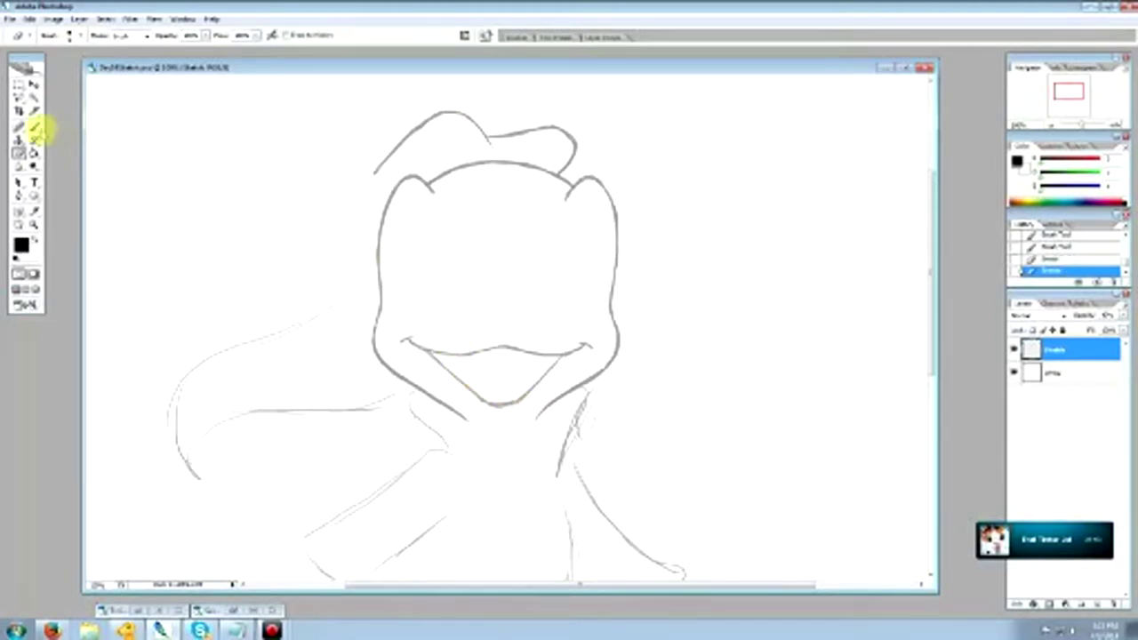
Touch up the left part of the upper mouth line and clean the right jaw line beside the open mouth.
click(34, 127)
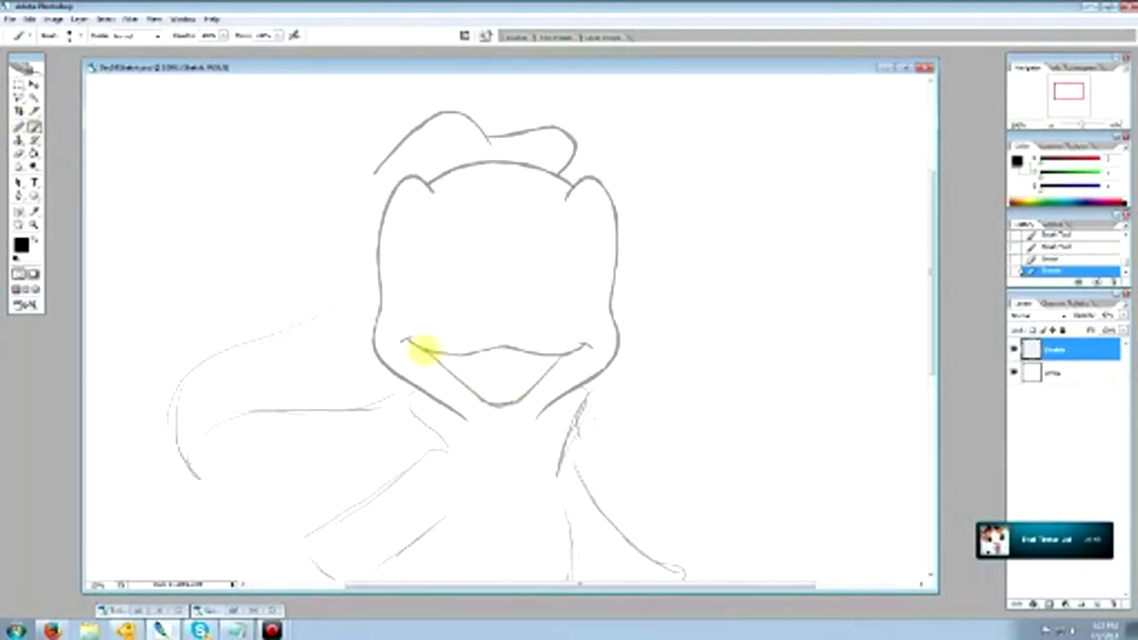
drag(419, 348, 454, 353)
click(19, 153)
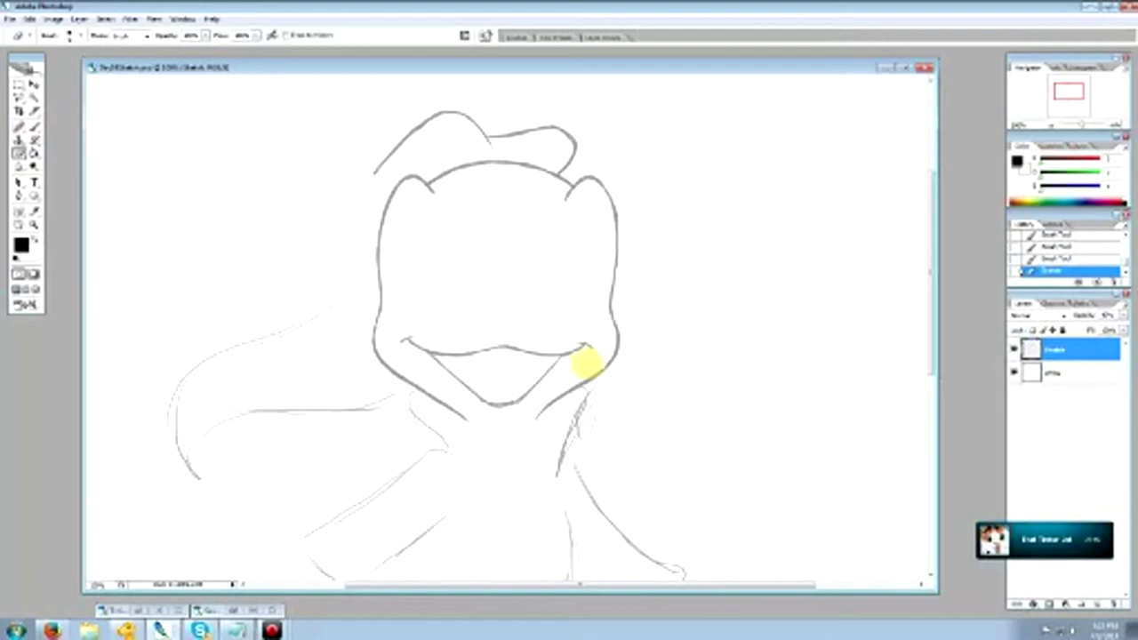
drag(589, 364, 554, 388)
click(34, 126)
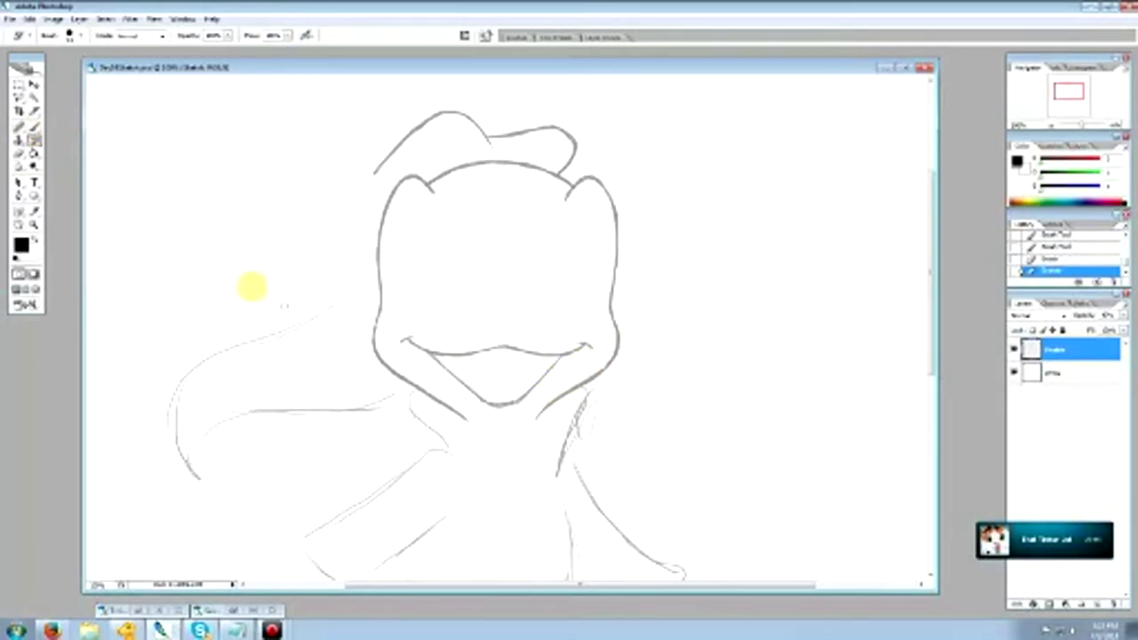
mouse_move(551, 406)
mouse_down()
mouse_move(539, 414)
mouse_move(549, 406)
mouse_up()
click(20, 155)
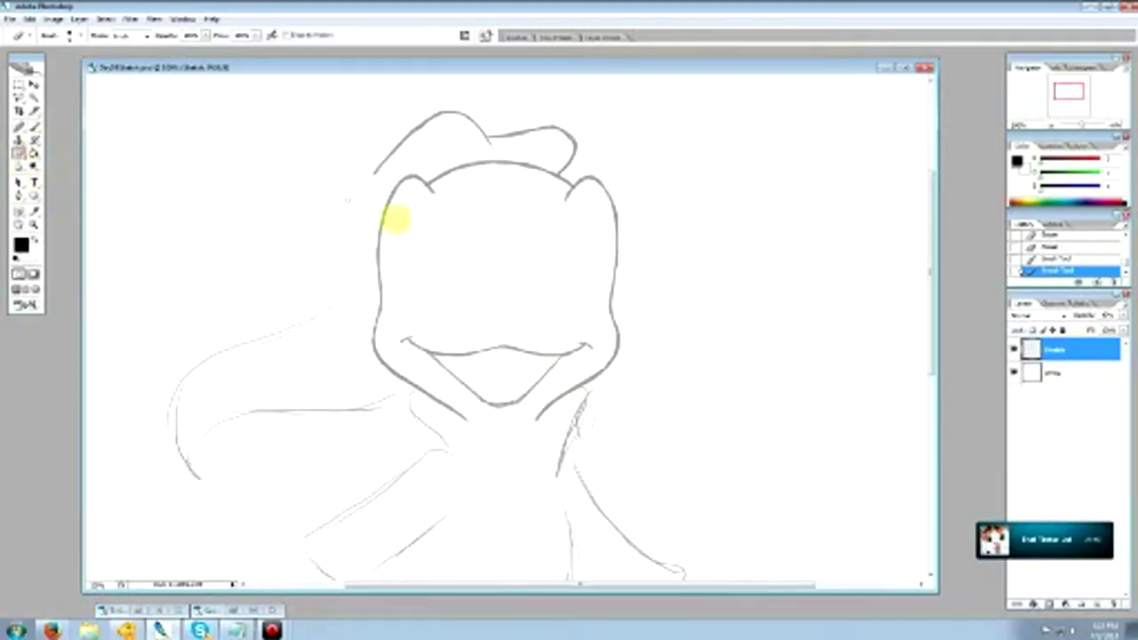
drag(552, 394, 552, 402)
Darken the rounded bottom of the open mouth and smooth its lower left edge with the eraser.
click(35, 128)
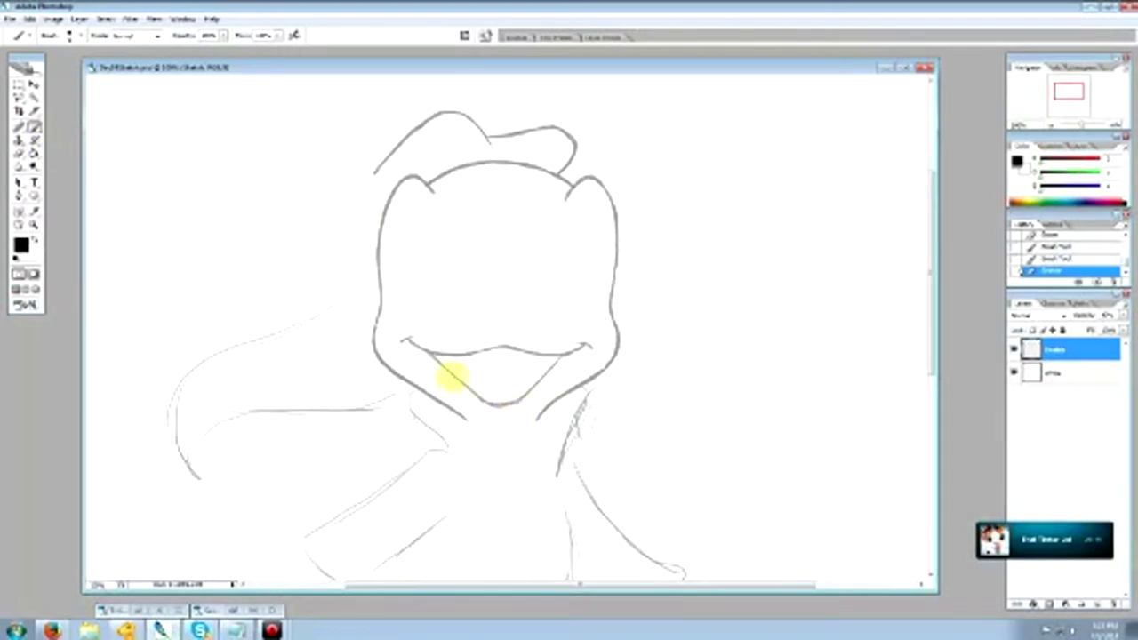
drag(494, 405, 503, 408)
drag(497, 406, 511, 405)
drag(506, 406, 509, 404)
click(19, 152)
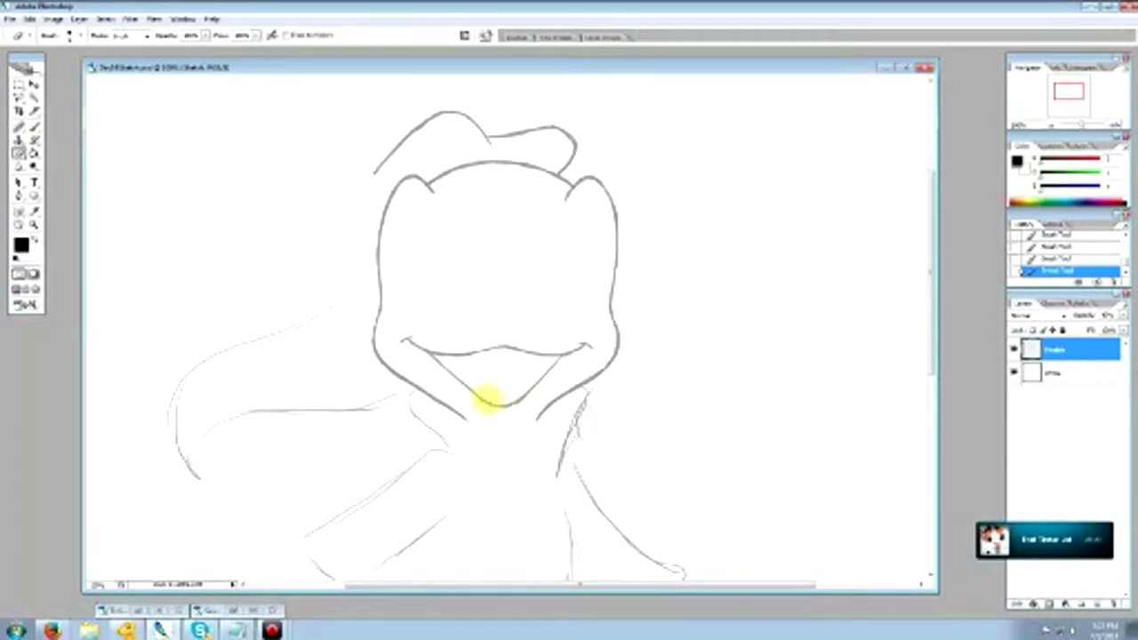
drag(483, 394, 468, 381)
Draw a short chin line below the mouth and a small tongue inside it.
click(34, 126)
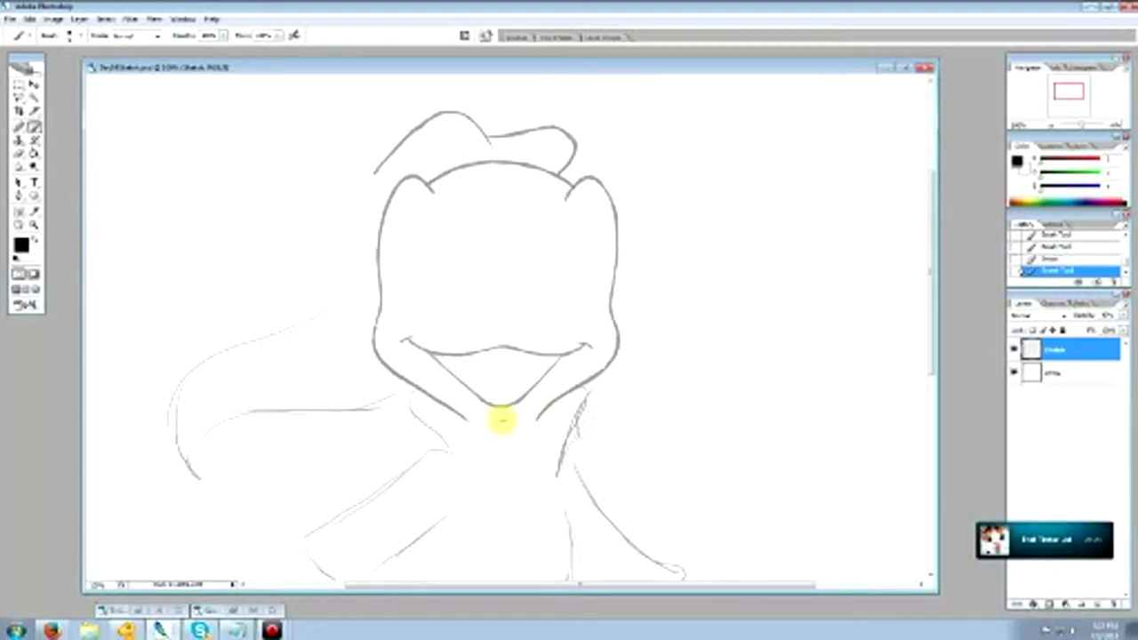
drag(502, 418, 495, 389)
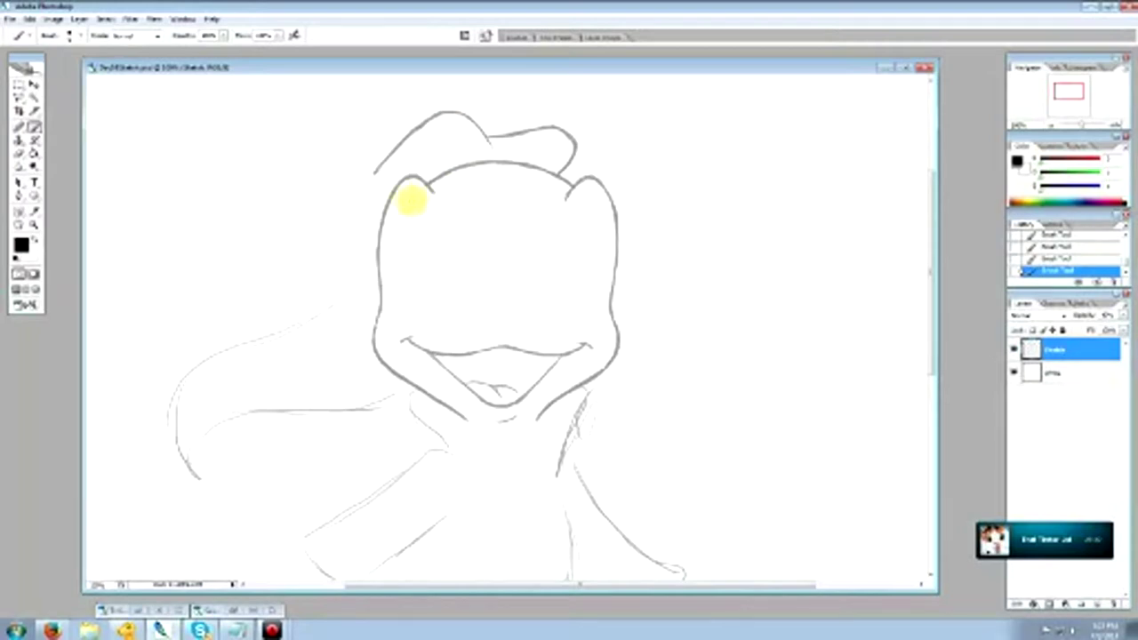
Draw the tall rounded top and inner side of the left eye, and erase the rough edges of its arch.
mouse_move(411, 204)
mouse_down()
mouse_move(427, 234)
mouse_move(417, 208)
mouse_move(427, 219)
mouse_move(418, 201)
mouse_move(440, 316)
mouse_up()
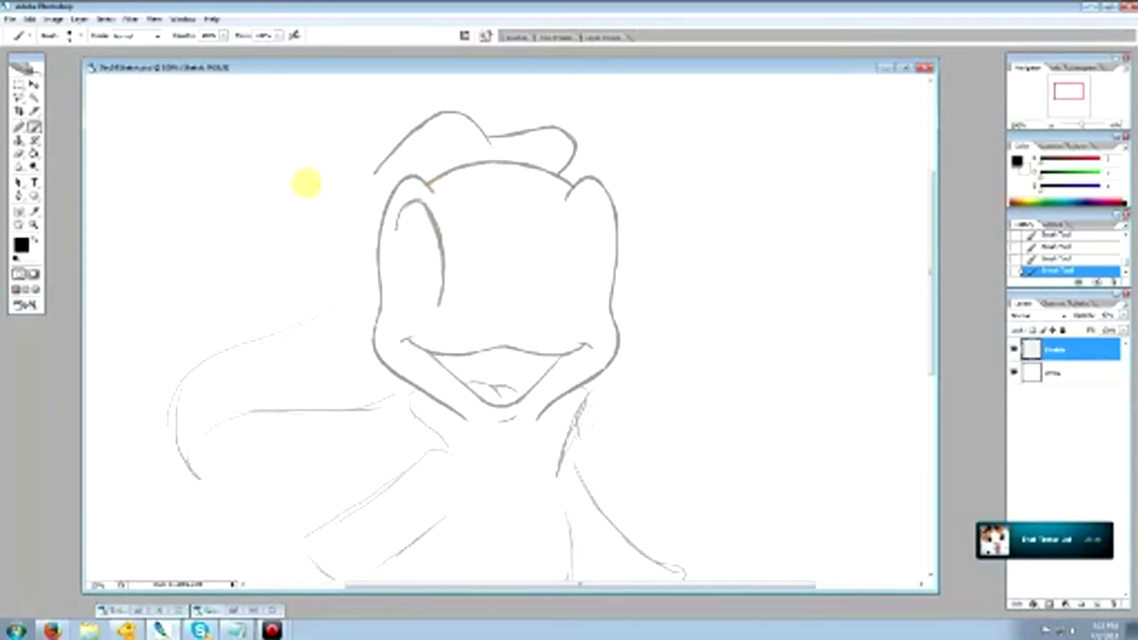
click(18, 153)
drag(424, 215, 436, 244)
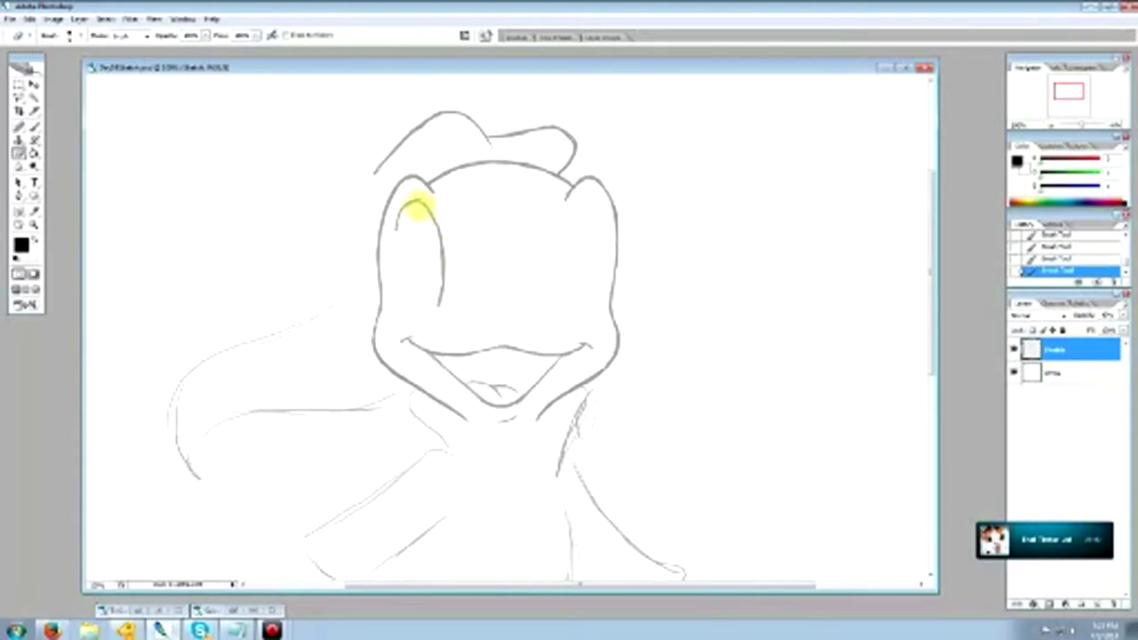
click(402, 216)
Extend the left eye's inner side to a curved lower lid and draw a small oval on the left cheek.
click(34, 127)
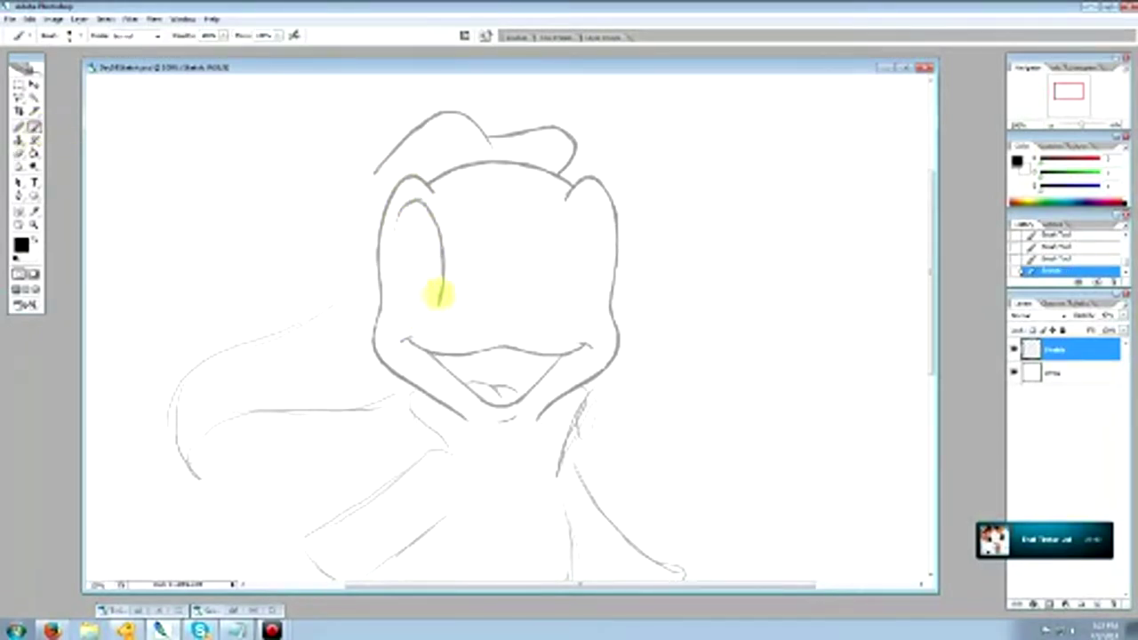
drag(432, 285, 434, 315)
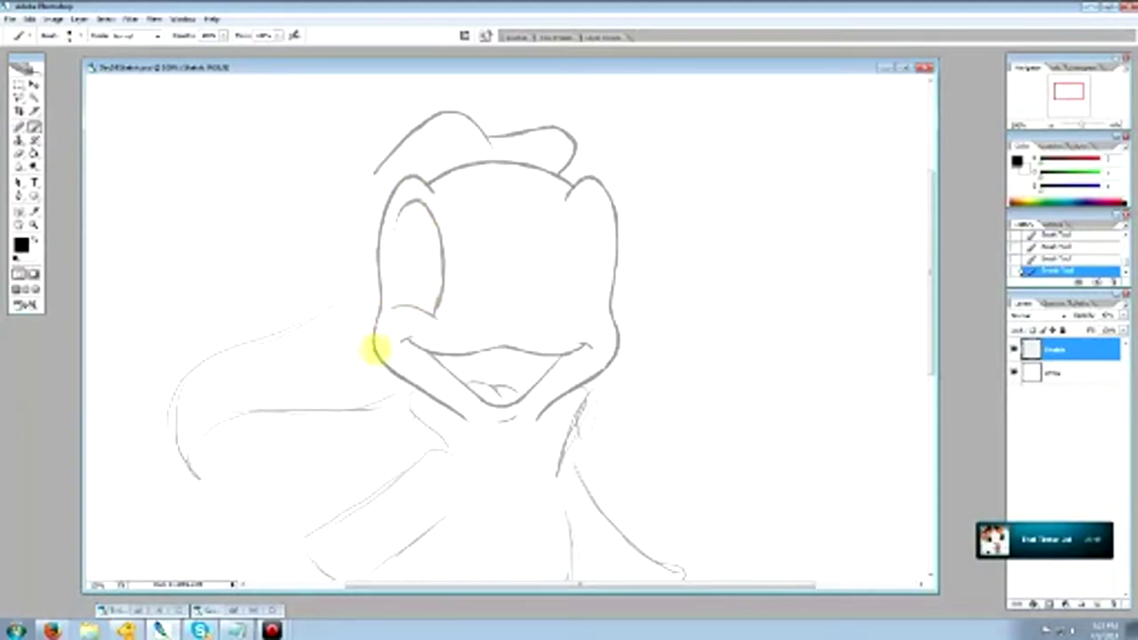
drag(374, 328, 390, 340)
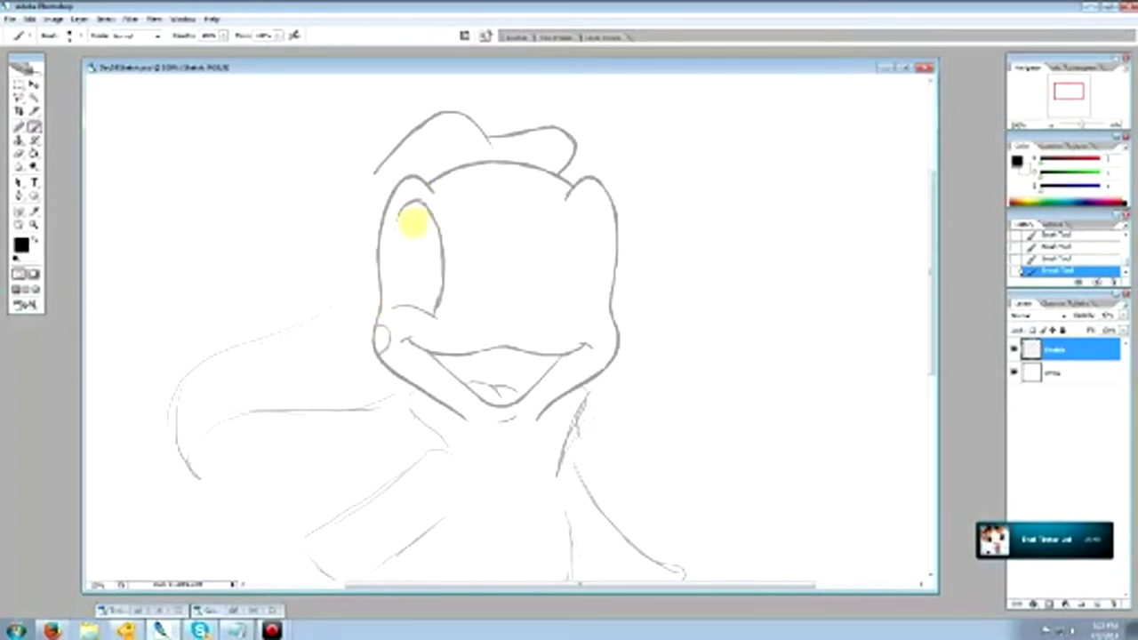
Clean the lower inner corner of the left eye and draw its outer side down to the lower lid.
click(19, 141)
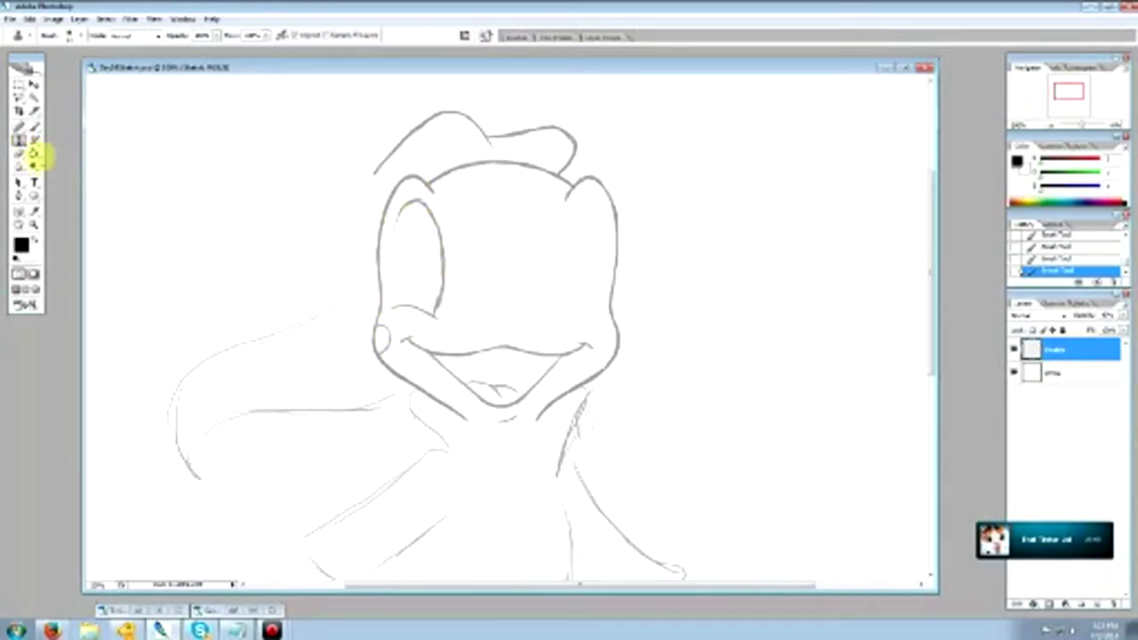
click(18, 153)
mouse_move(436, 309)
mouse_down()
mouse_move(442, 298)
mouse_move(437, 310)
mouse_up()
click(34, 128)
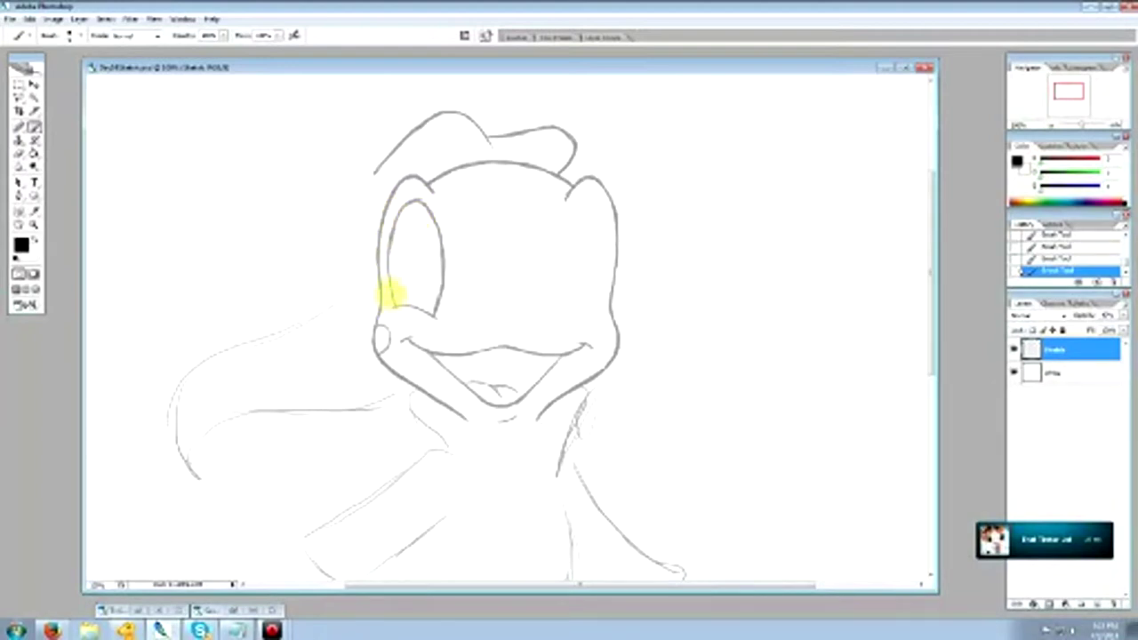
Thin and smooth the outer and inner sides of the left eye's outline with the eraser.
key(e)
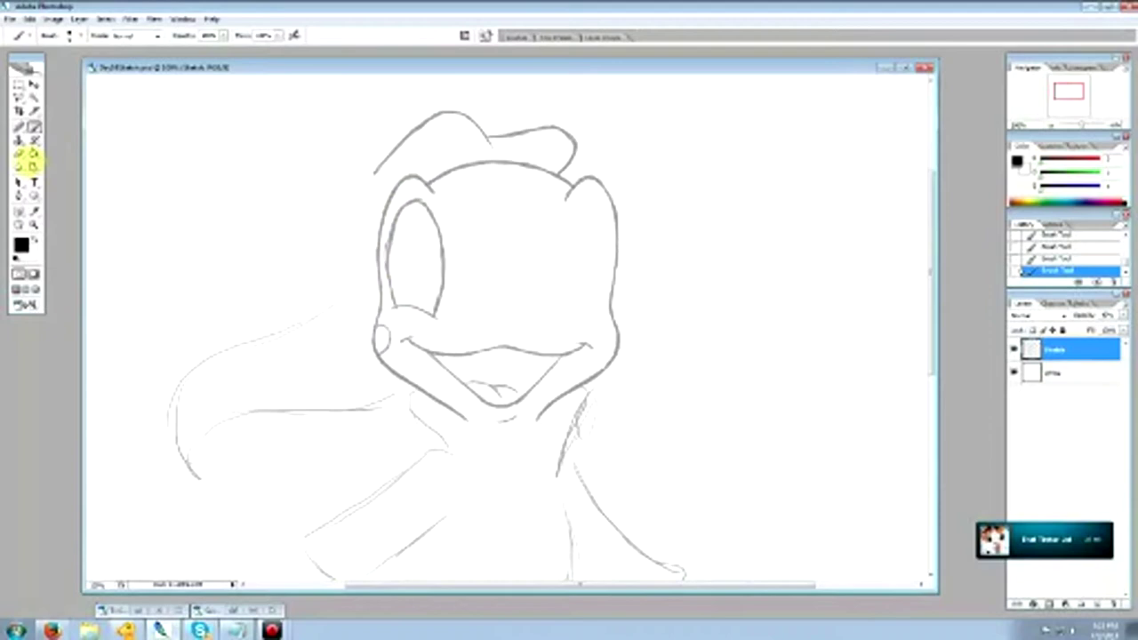
drag(383, 266, 396, 229)
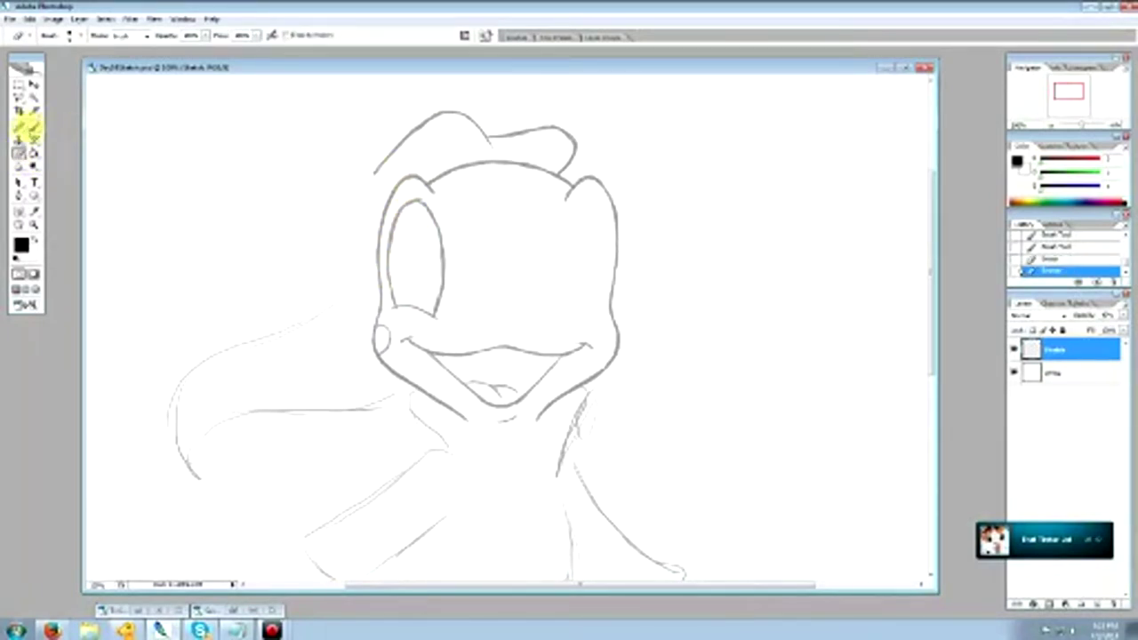
click(34, 126)
click(18, 153)
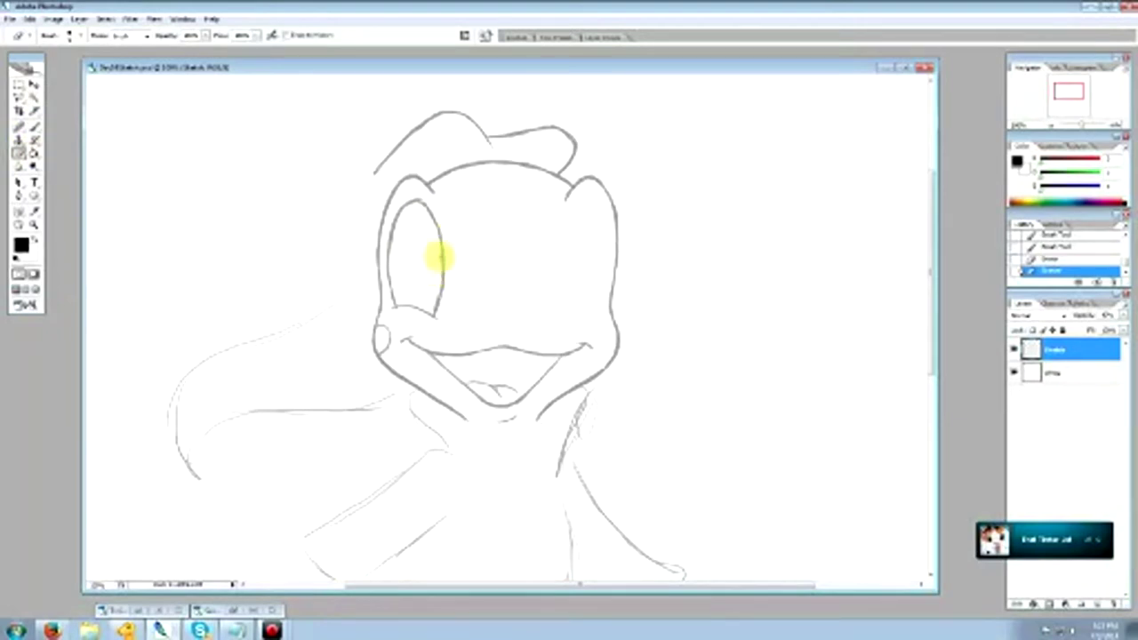
mouse_move(441, 257)
mouse_down()
mouse_move(438, 247)
mouse_move(449, 263)
mouse_up()
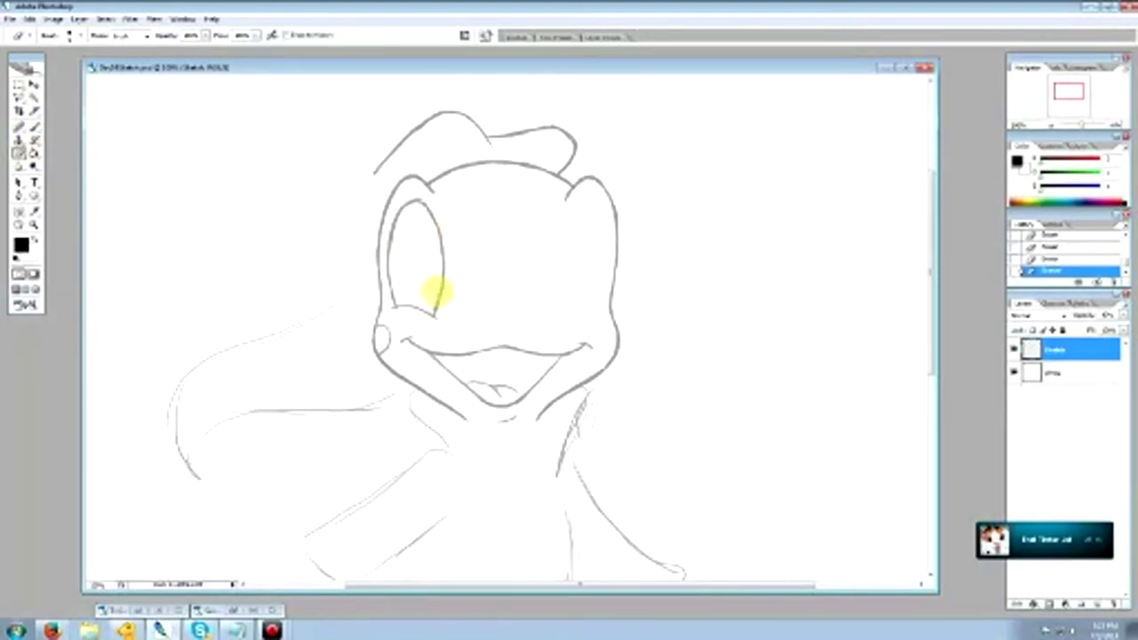
Draw a tall oval iris inside the left eye, erasing the rough part of its upper outer curve.
click(34, 126)
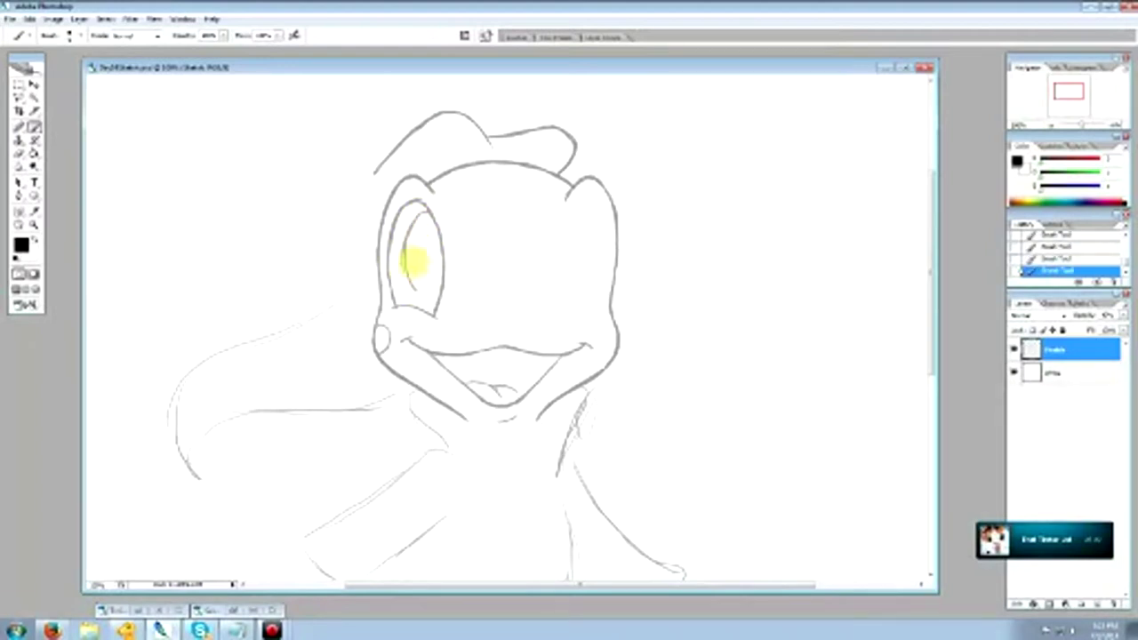
click(19, 153)
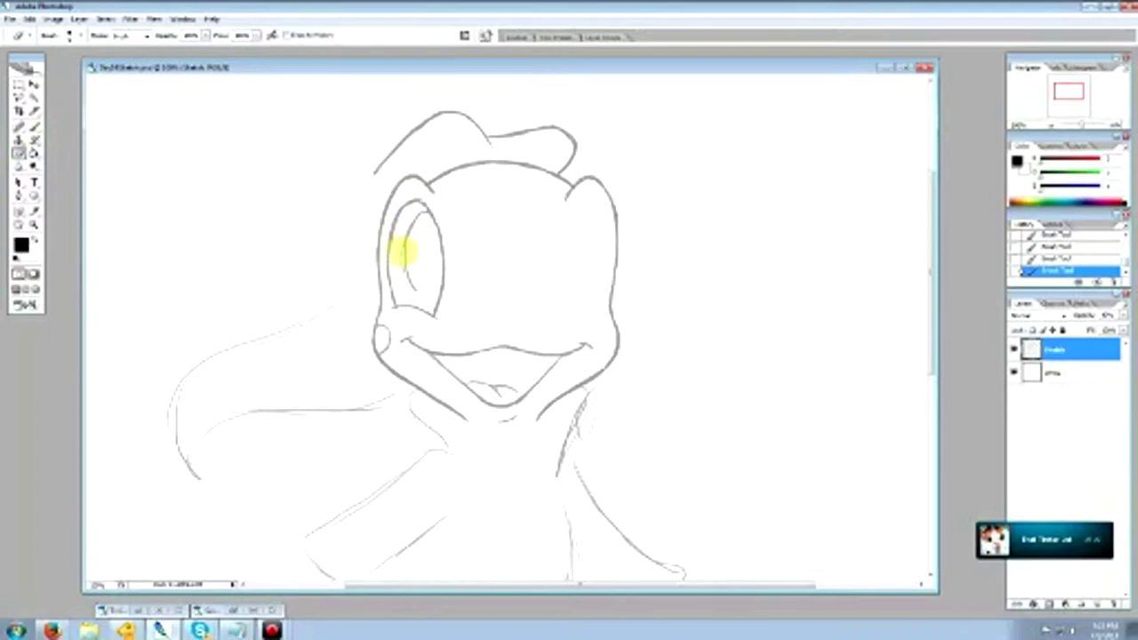
drag(405, 229, 412, 211)
click(33, 127)
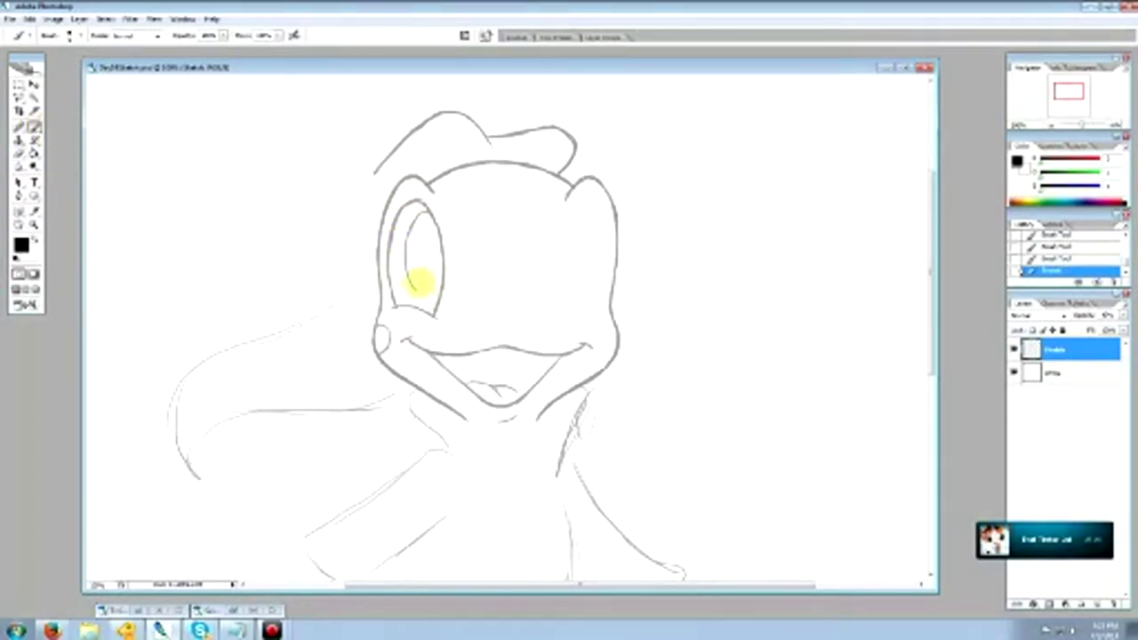
drag(425, 297, 437, 211)
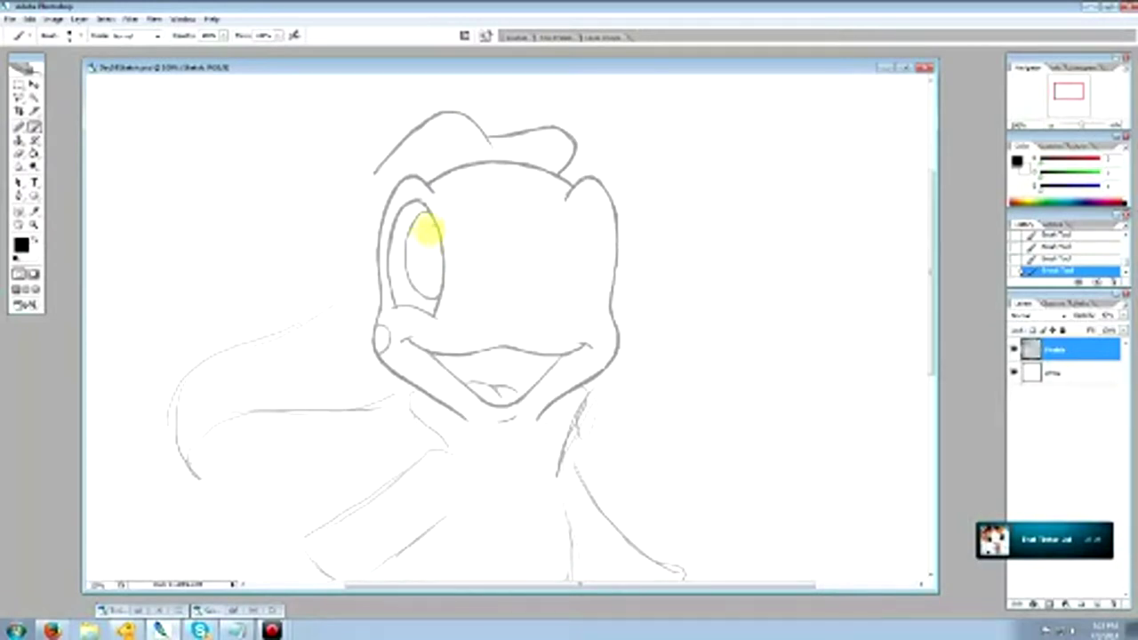
Draw and fill a dark oval pupil inside the left eye's iris, and erase a small highlight in it.
drag(428, 232, 428, 281)
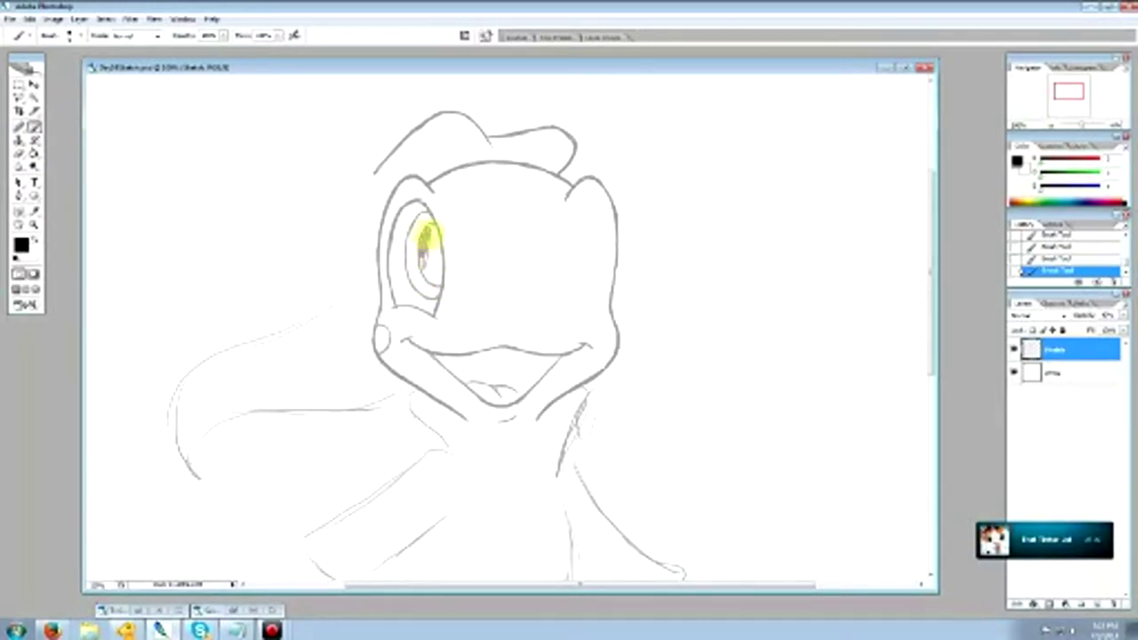
drag(428, 244, 429, 274)
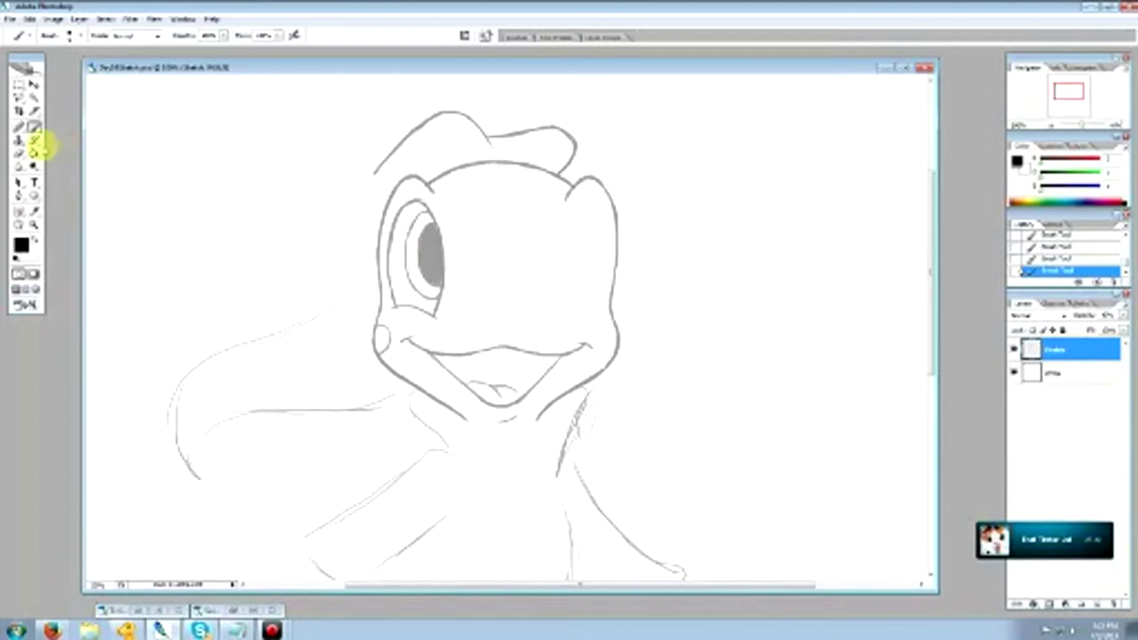
click(19, 153)
click(426, 240)
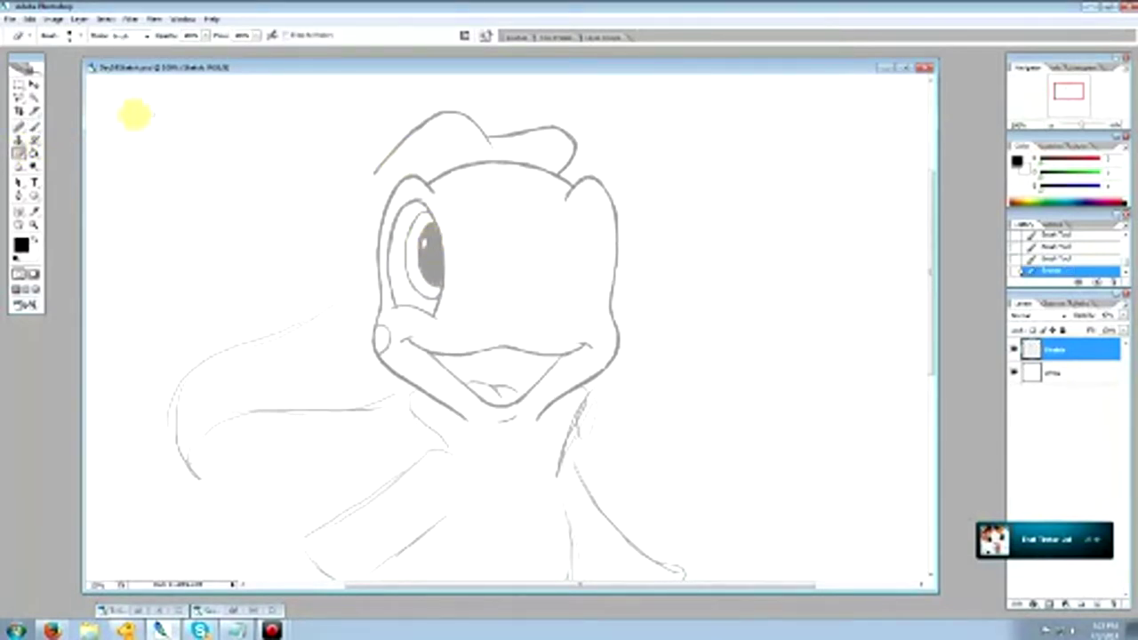
Draw three short eyelashes on the outer side of the left eye, and thin the eye's lower inner side and lower lid.
click(33, 126)
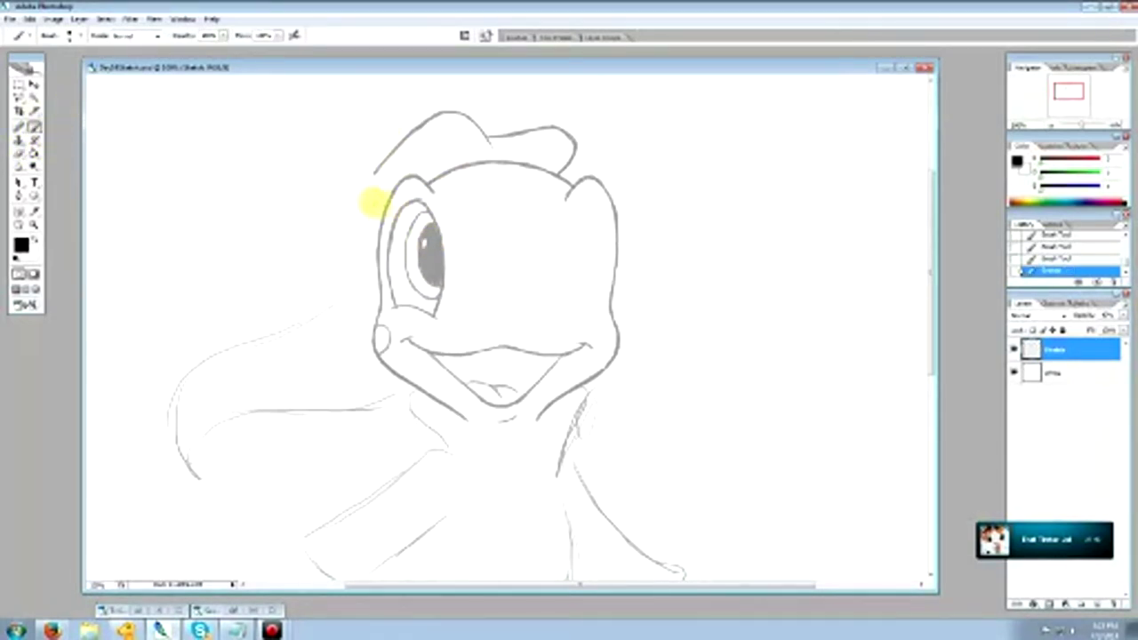
drag(379, 211, 388, 216)
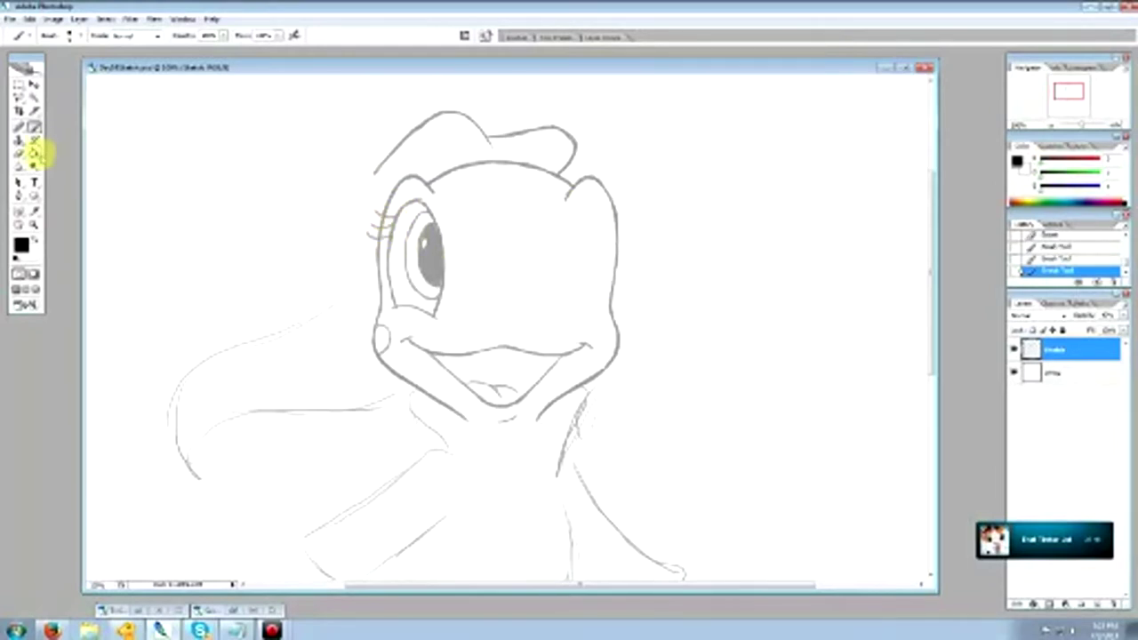
click(18, 153)
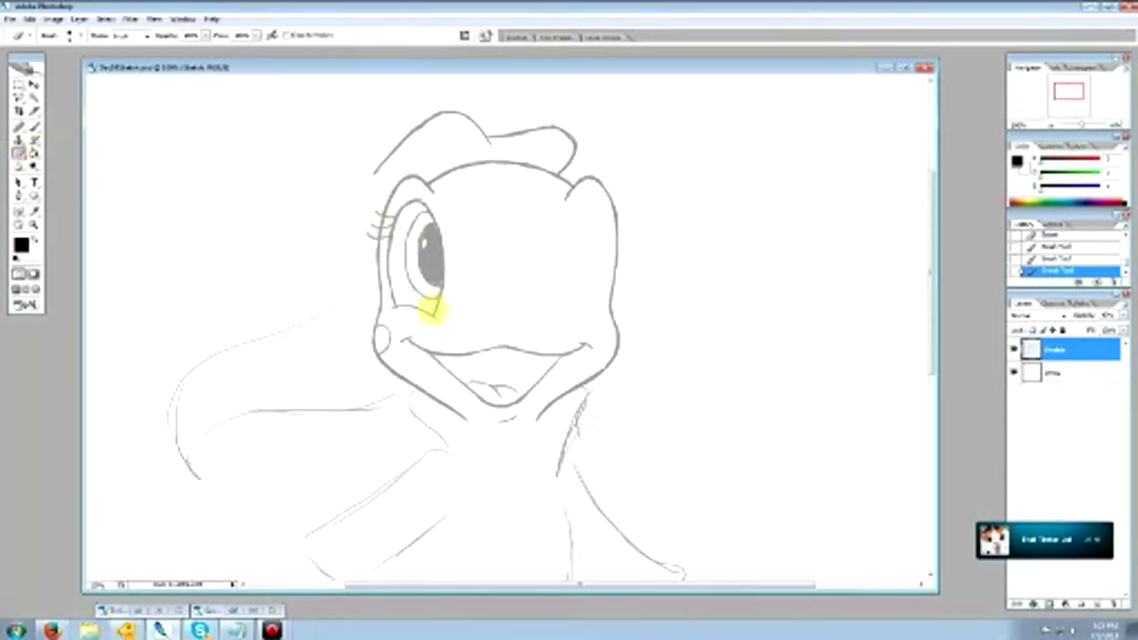
drag(444, 290, 447, 273)
drag(397, 309, 439, 316)
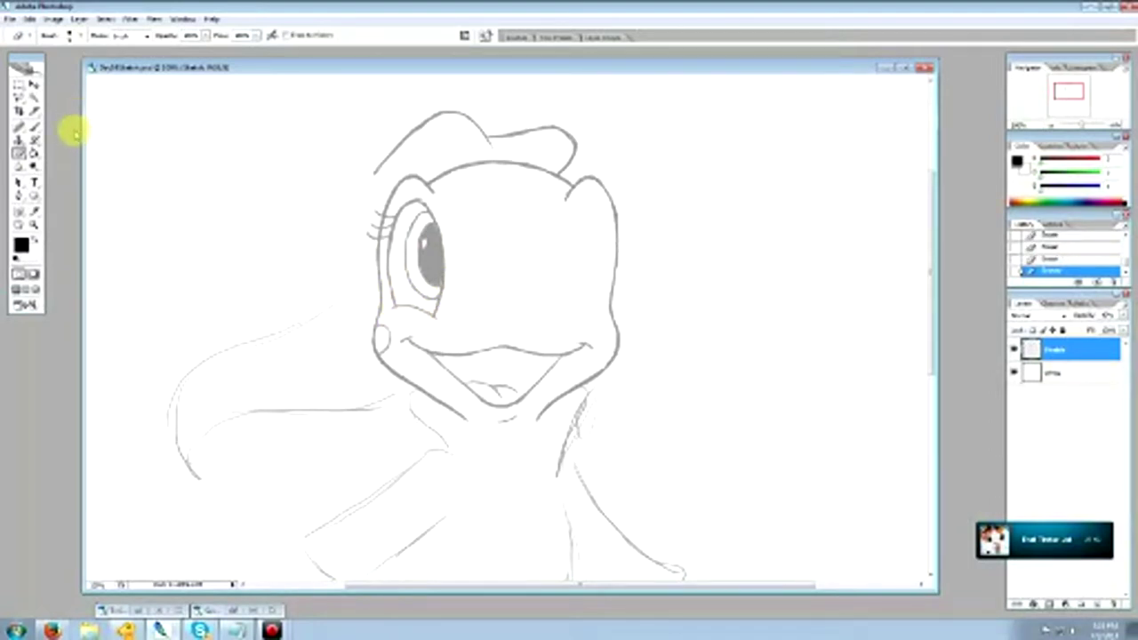
Draw the right eye's curved lower lid and a small oval on the right cheek, and clean their lines with the eraser.
click(34, 127)
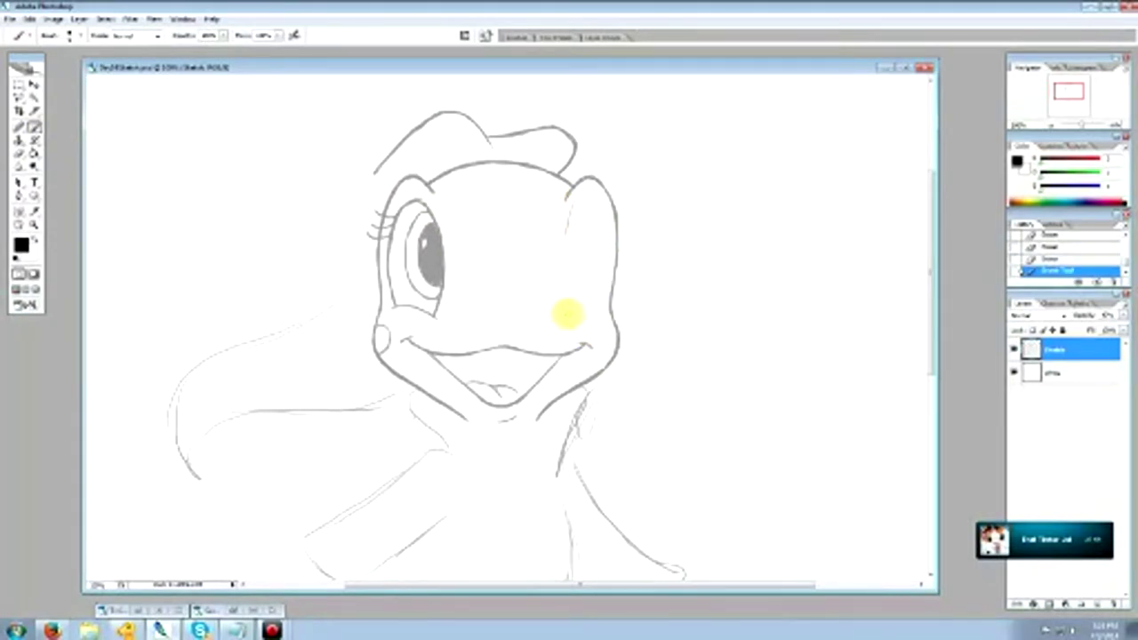
drag(568, 314, 587, 308)
drag(562, 316, 584, 310)
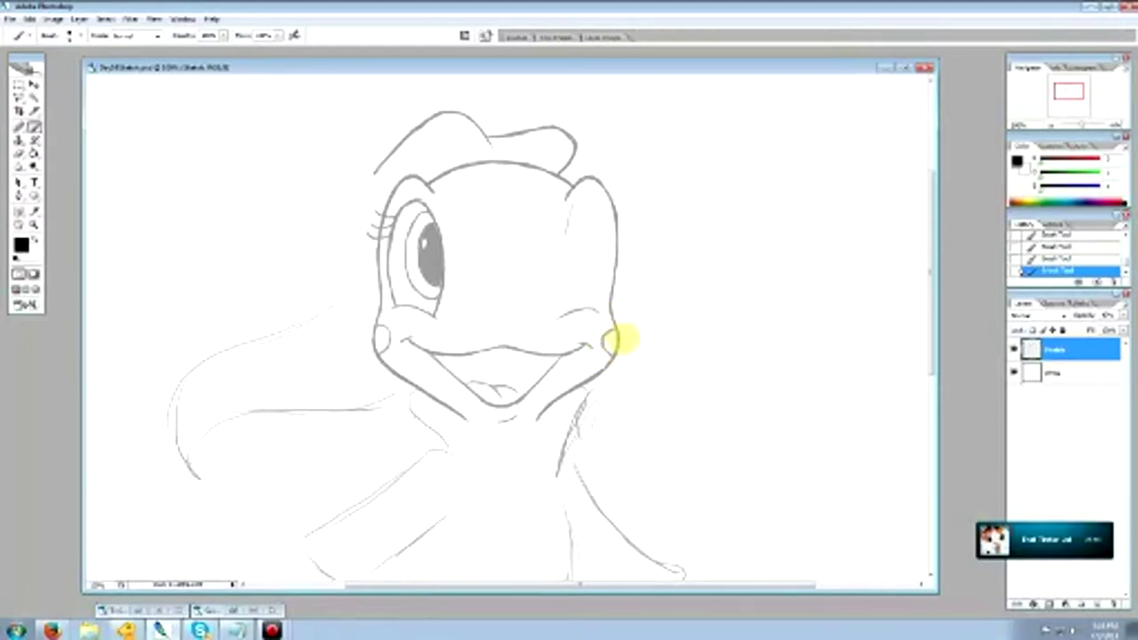
click(34, 153)
key(e)
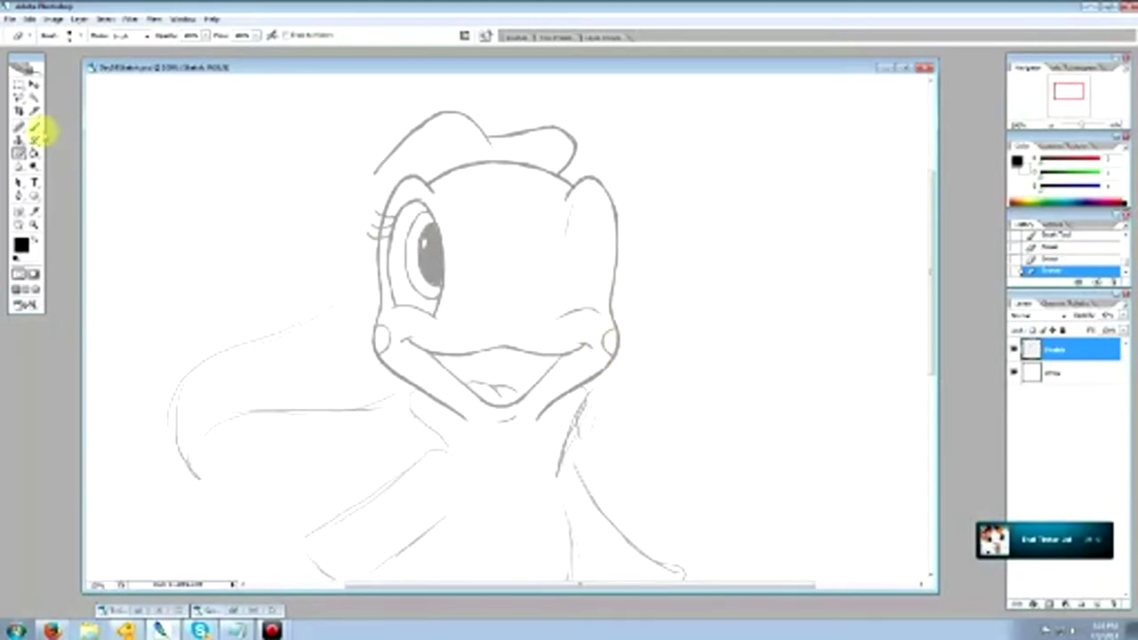
Draw the right eye's tall inner side, rounded top and outer side down toward the lower lid.
click(34, 127)
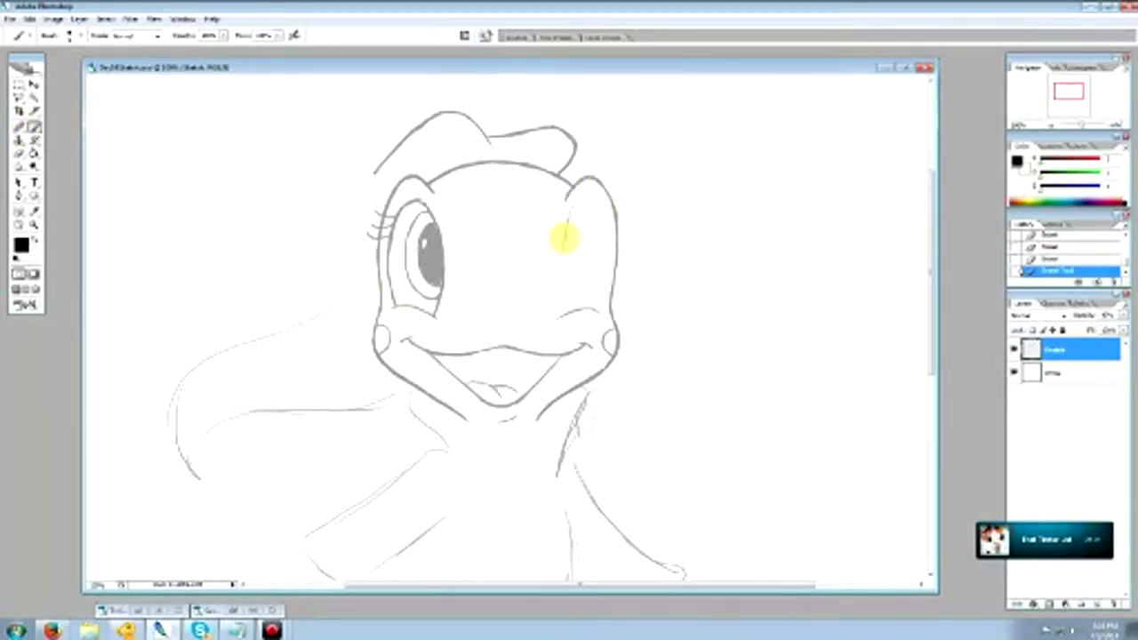
mouse_move(561, 237)
mouse_down()
mouse_move(564, 287)
mouse_move(554, 223)
mouse_move(572, 205)
mouse_move(566, 305)
mouse_up()
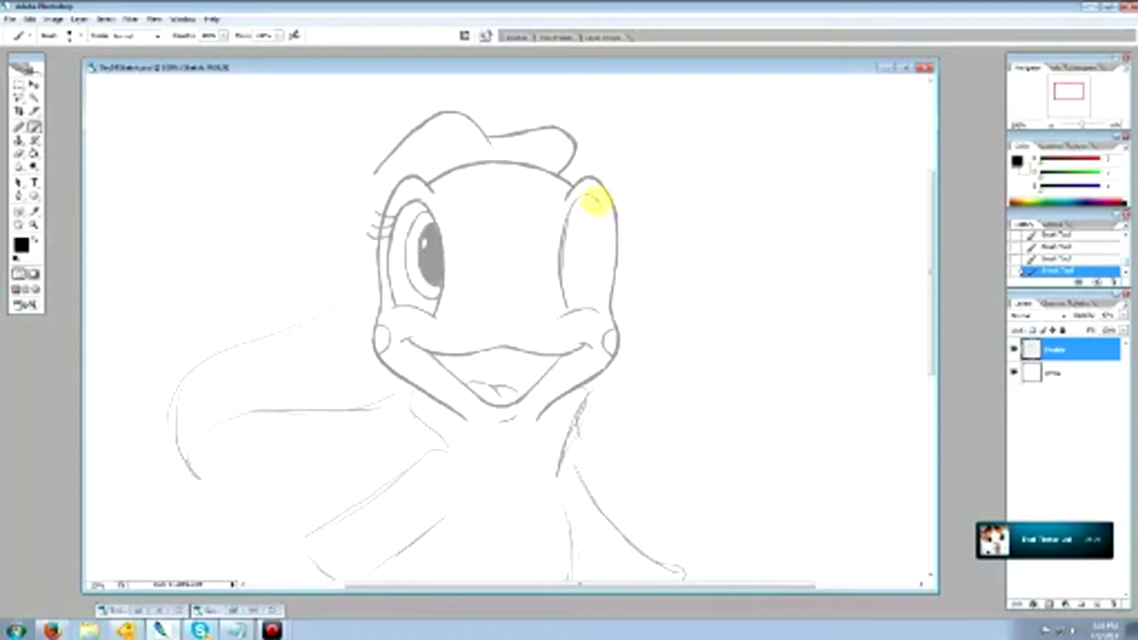
drag(595, 200, 609, 267)
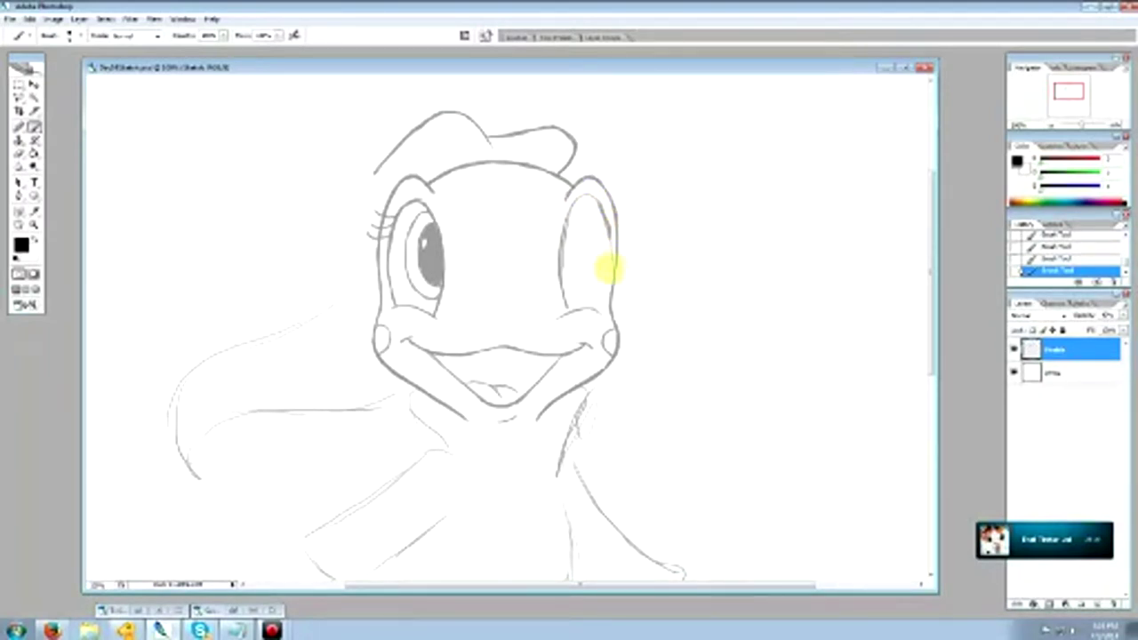
Rework and clean the head outline's arch above the right eye, and thin the eye's inner side with the eraser.
click(18, 153)
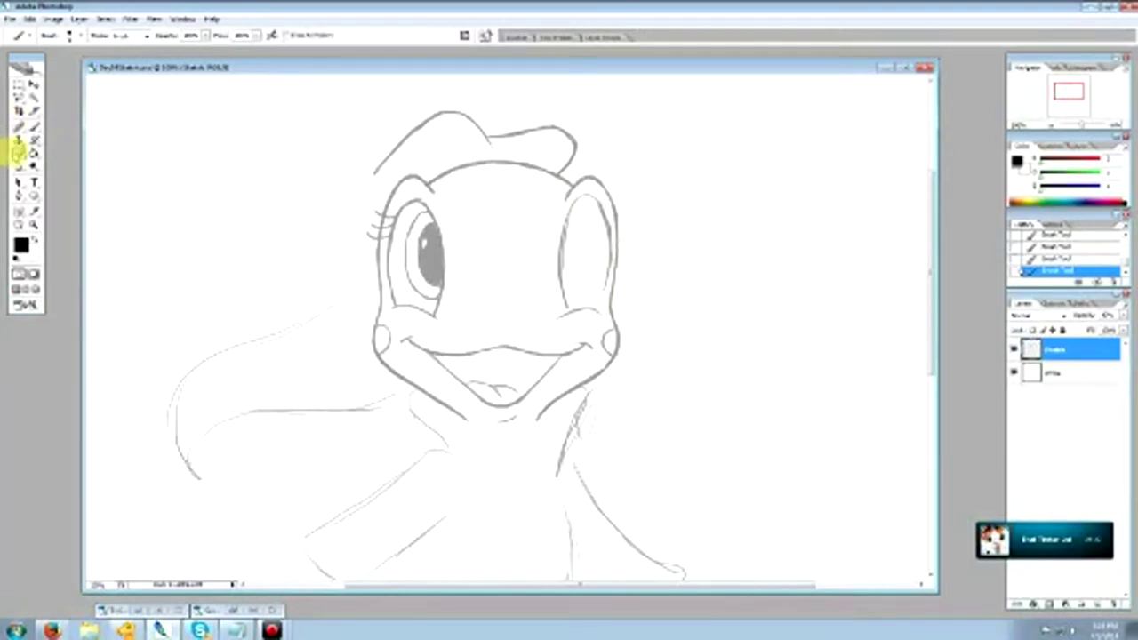
drag(562, 194, 577, 192)
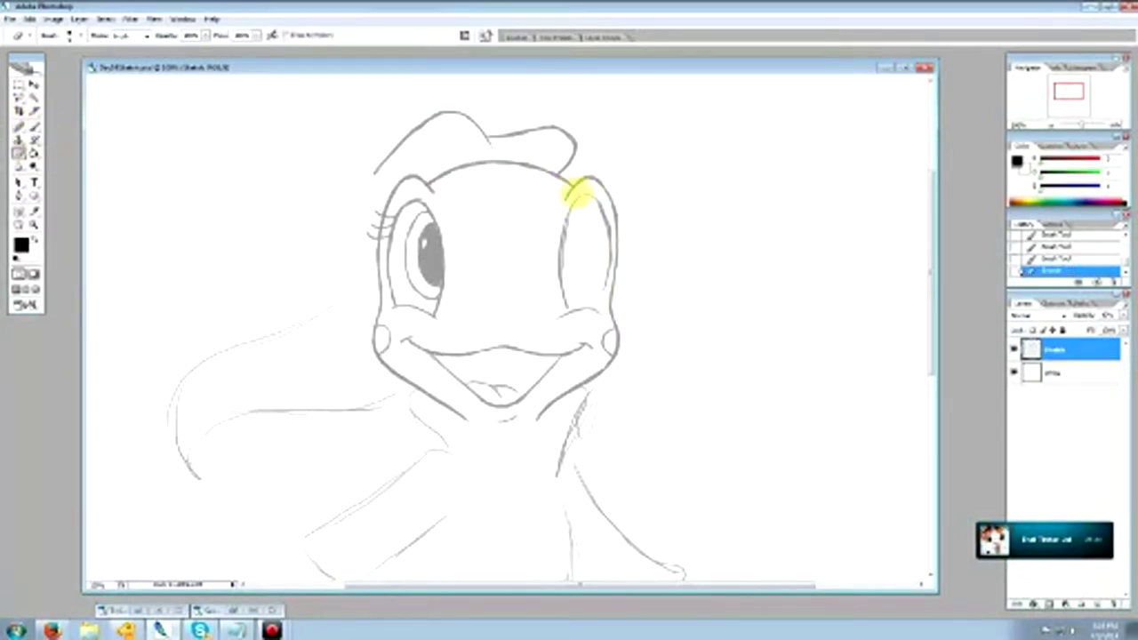
click(33, 127)
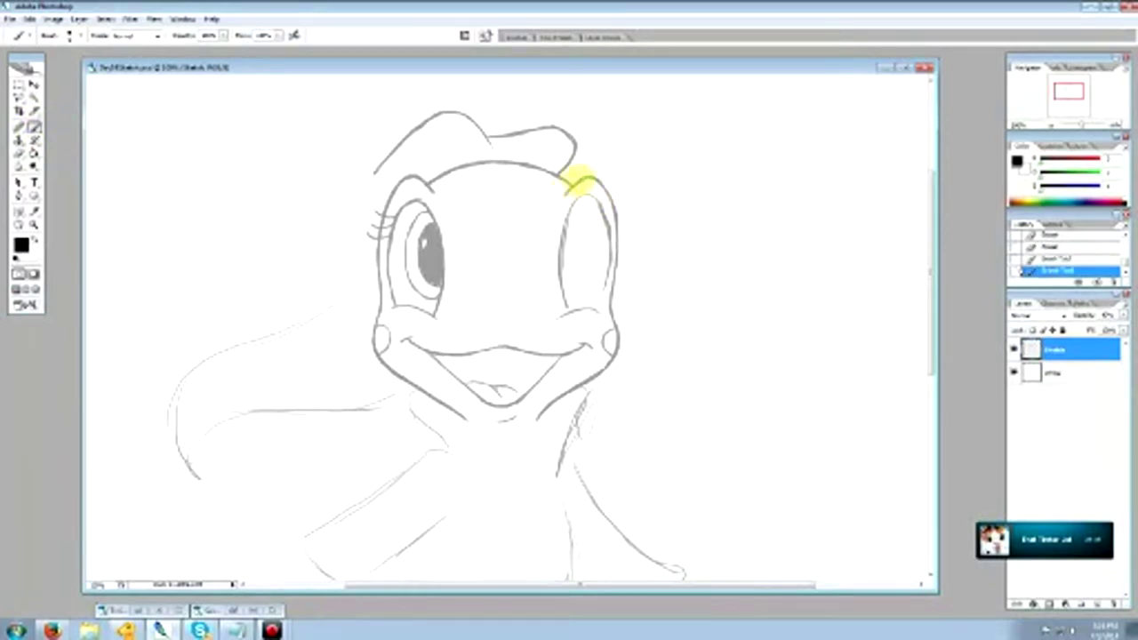
key(e)
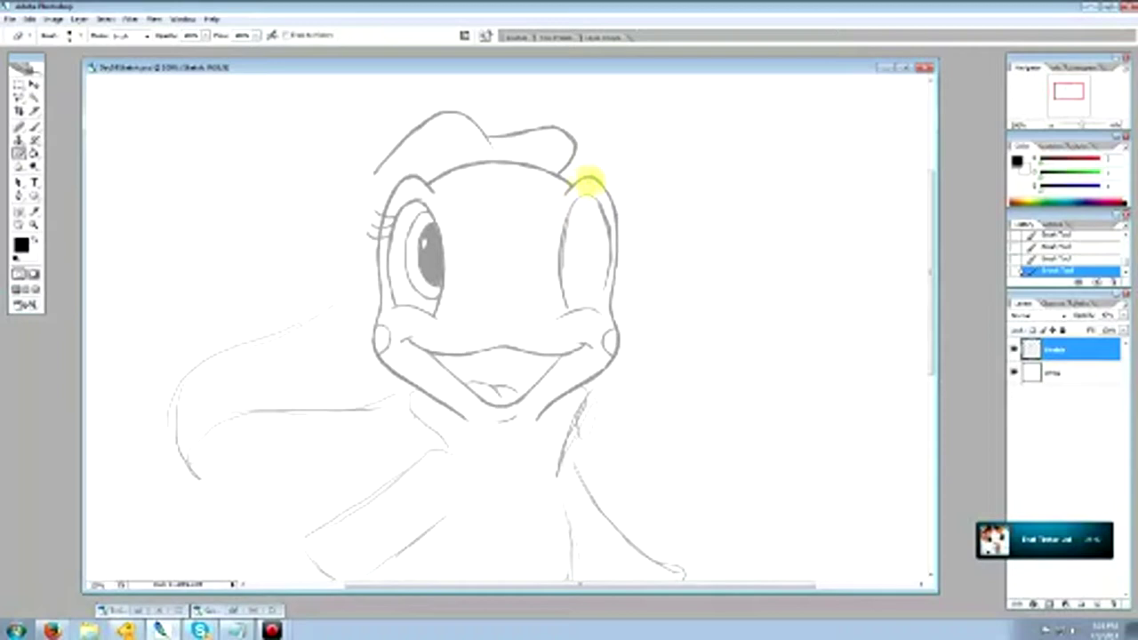
drag(587, 180, 582, 187)
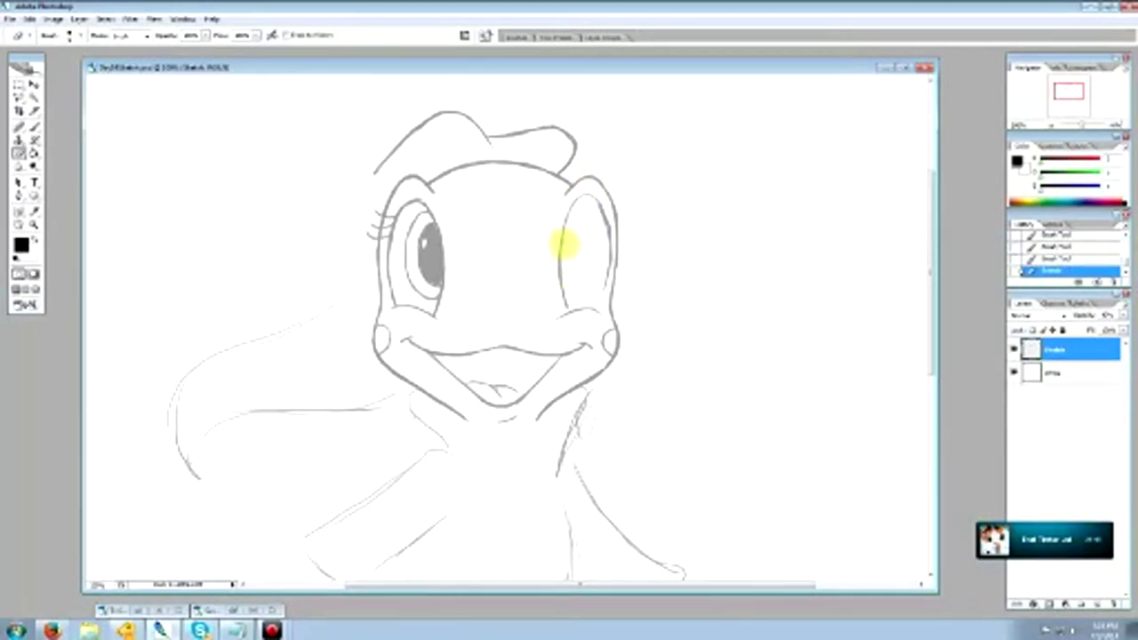
drag(564, 243, 575, 273)
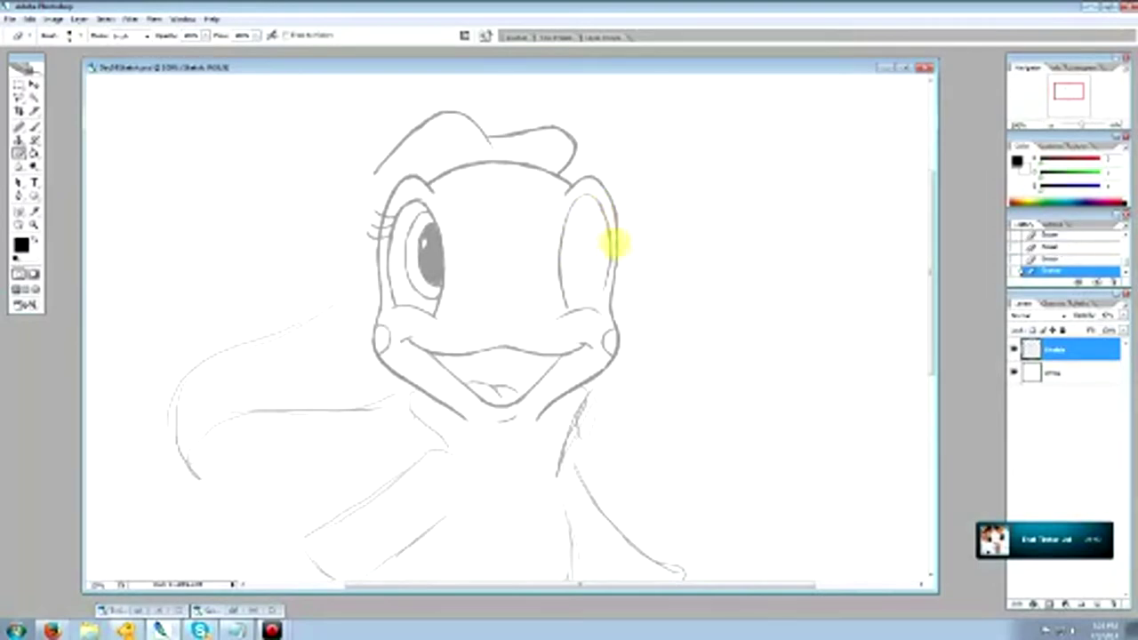
Redraw the right eye's inner side with a fuller curve from the top to the lower lid, erasing its excess thickness.
click(33, 127)
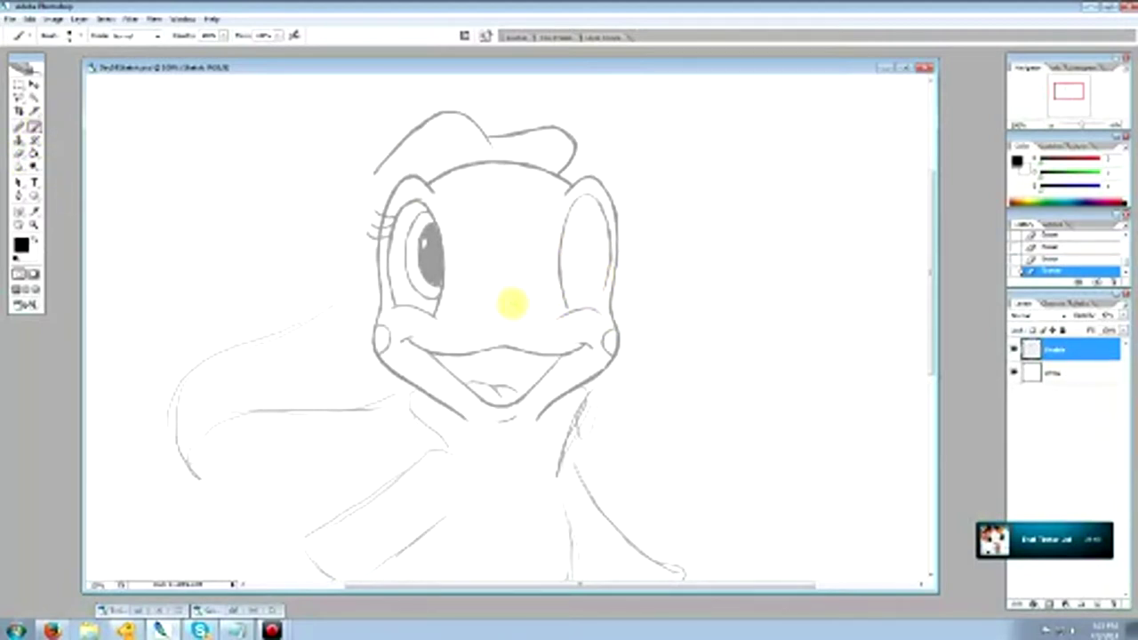
drag(565, 225, 567, 309)
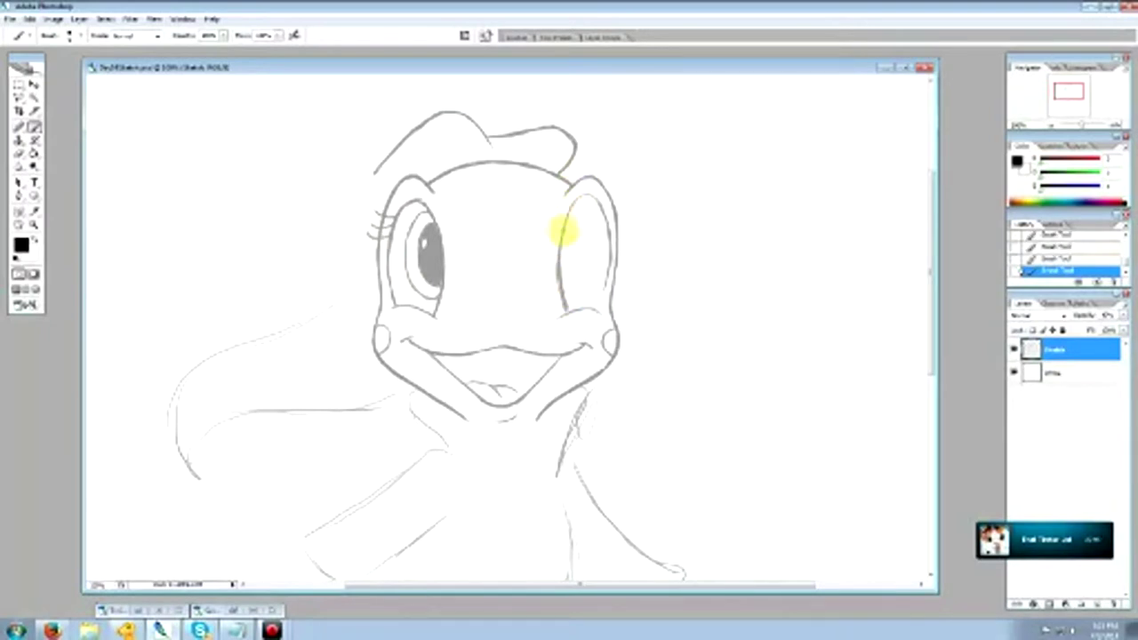
click(17, 152)
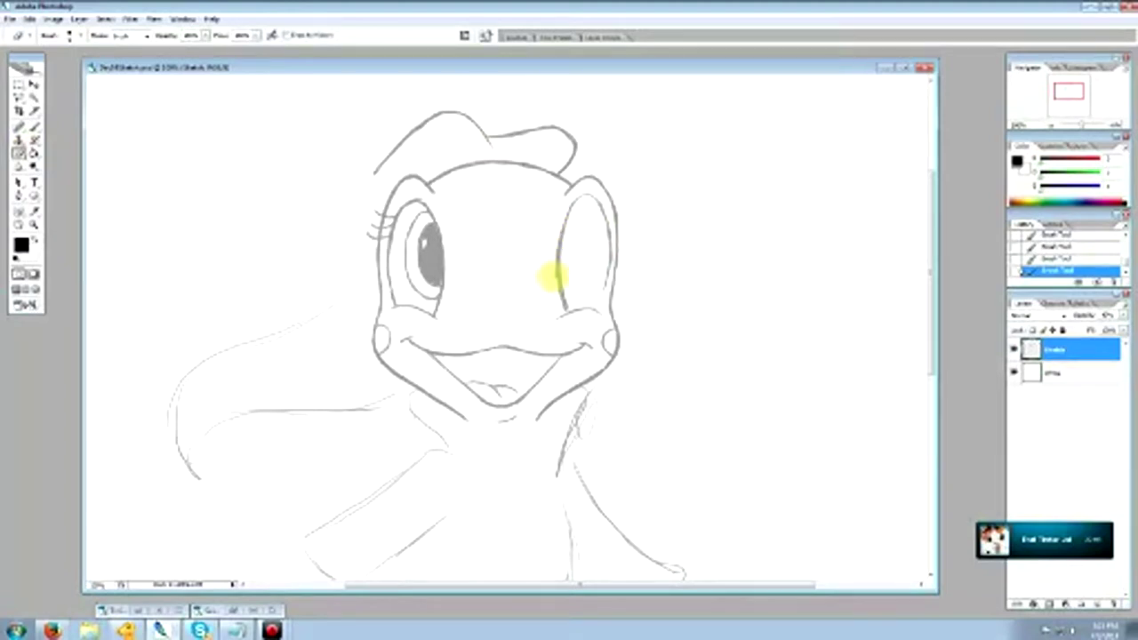
drag(551, 267, 567, 224)
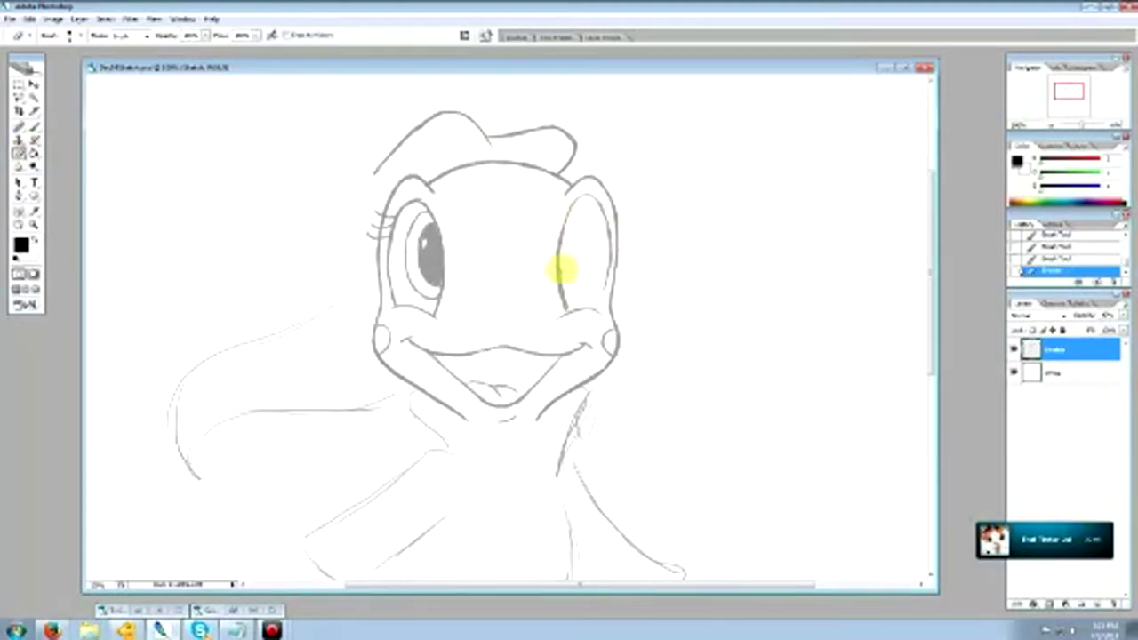
drag(561, 282, 566, 308)
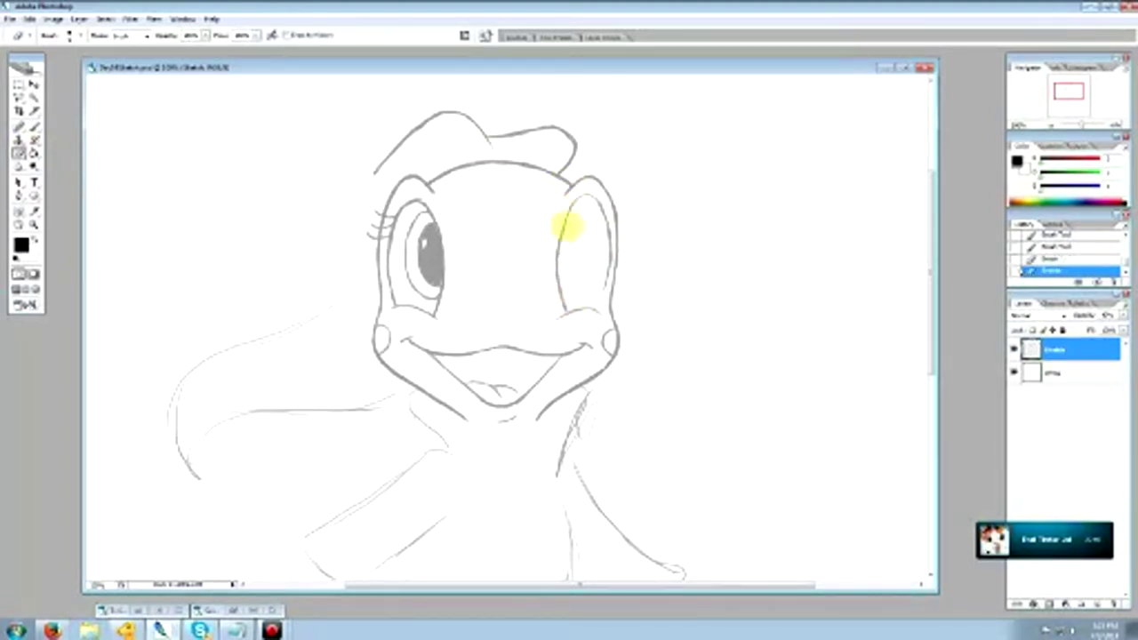
click(33, 125)
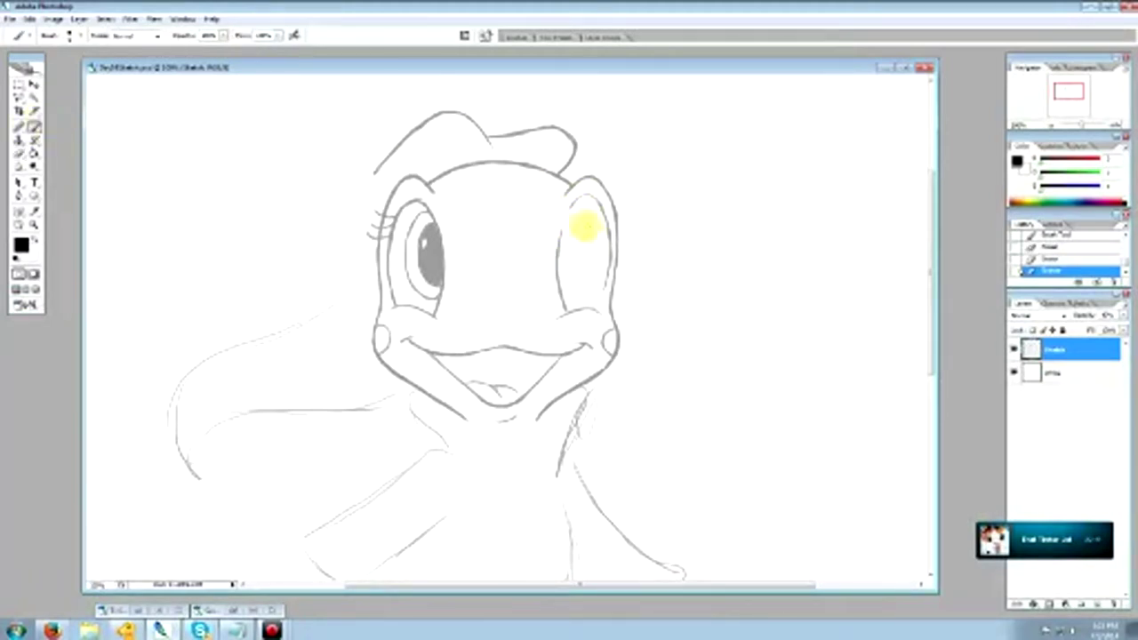
drag(569, 211, 562, 256)
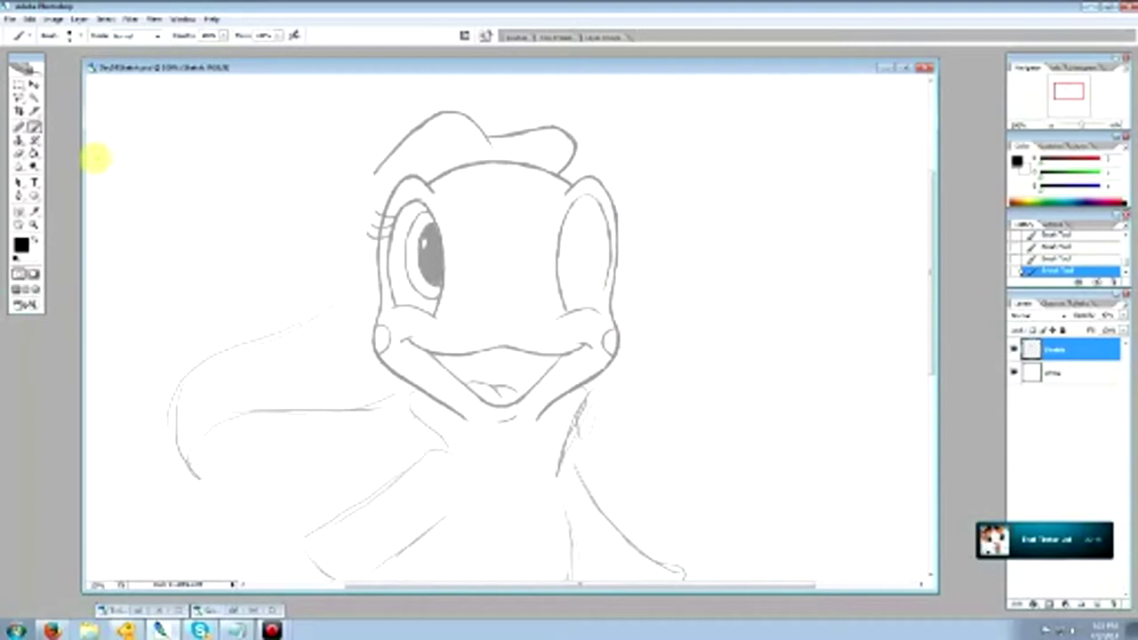
Lasso the right eye's outline, scale it down slightly, apply the transformation and nudge the eye inward.
click(20, 101)
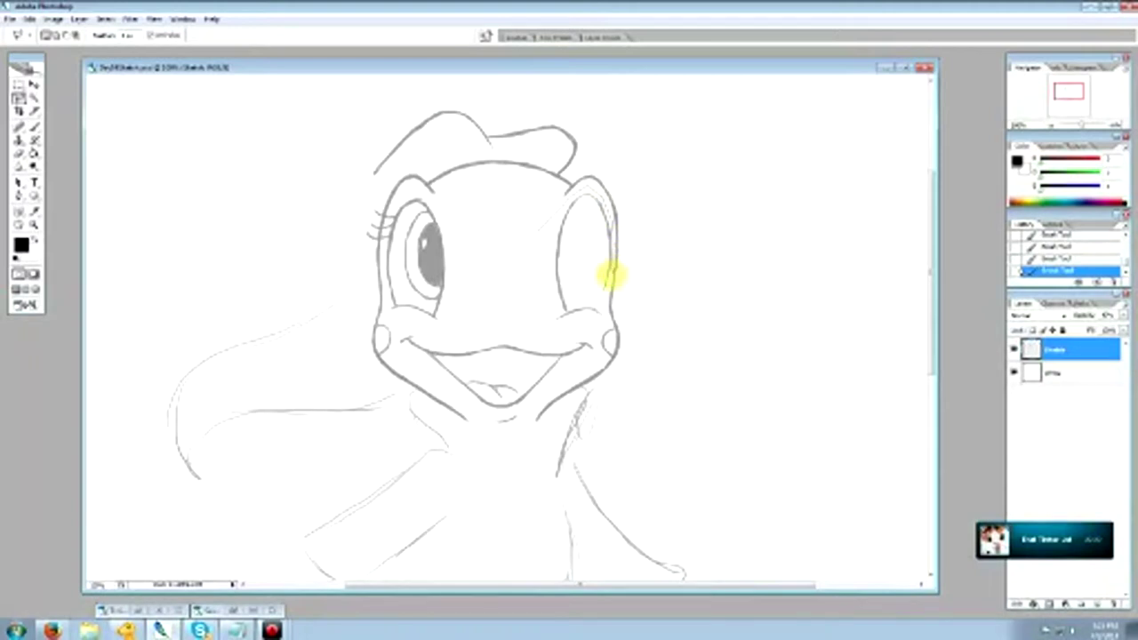
mouse_move(603, 317)
mouse_down()
mouse_move(521, 318)
mouse_move(549, 195)
mouse_move(518, 162)
mouse_up()
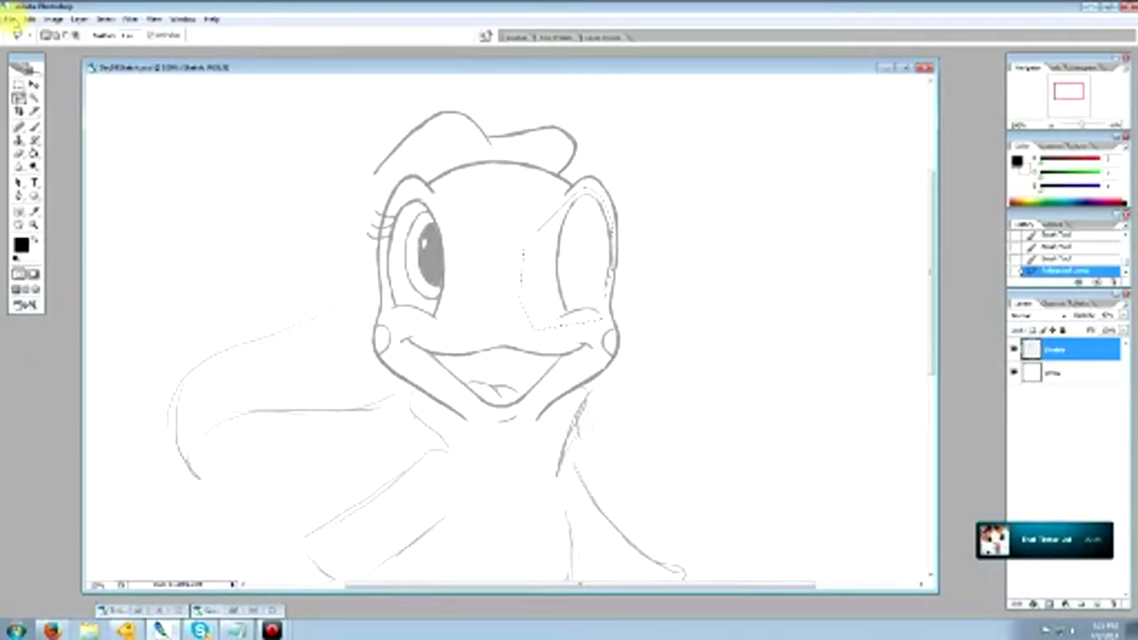
click(9, 18)
mouse_move(31, 18)
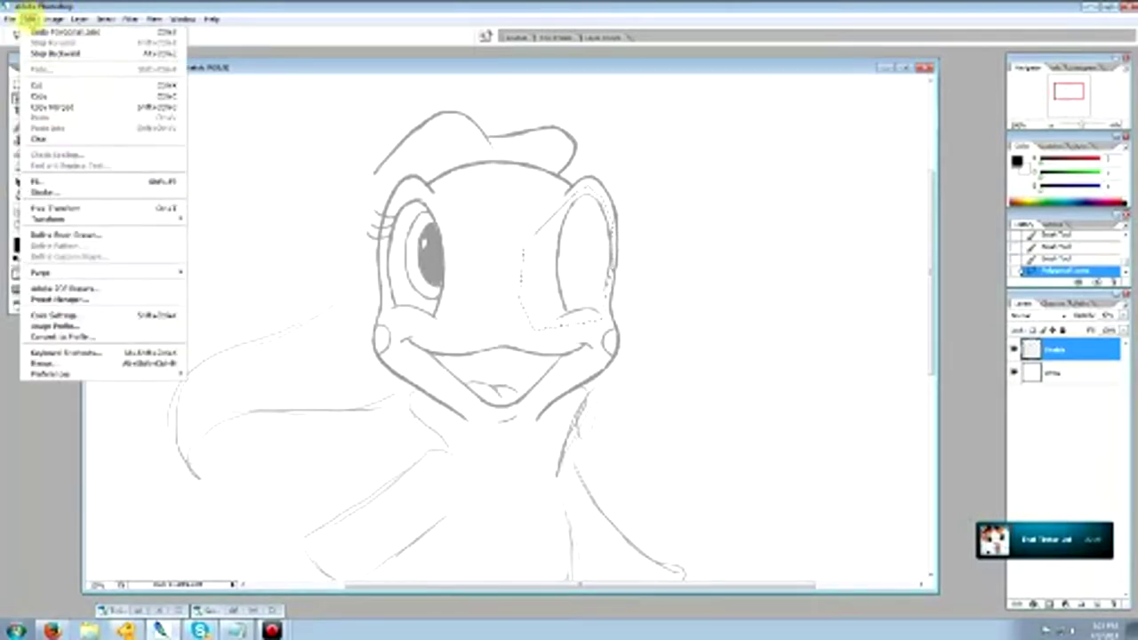
mouse_move(100, 222)
click(218, 236)
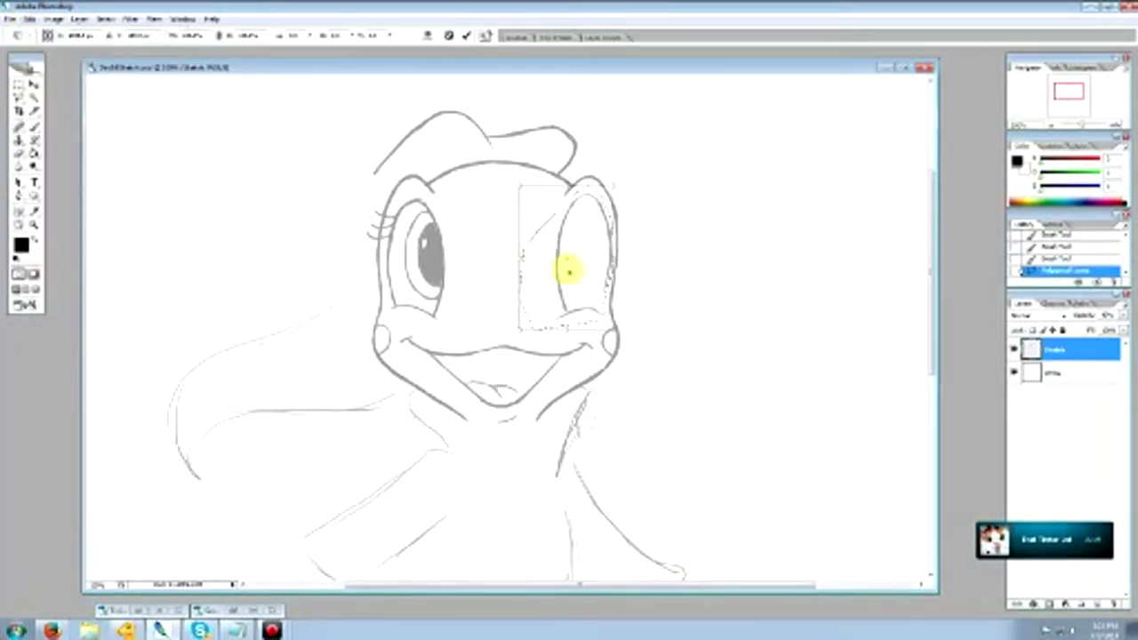
drag(610, 183, 605, 190)
key(v)
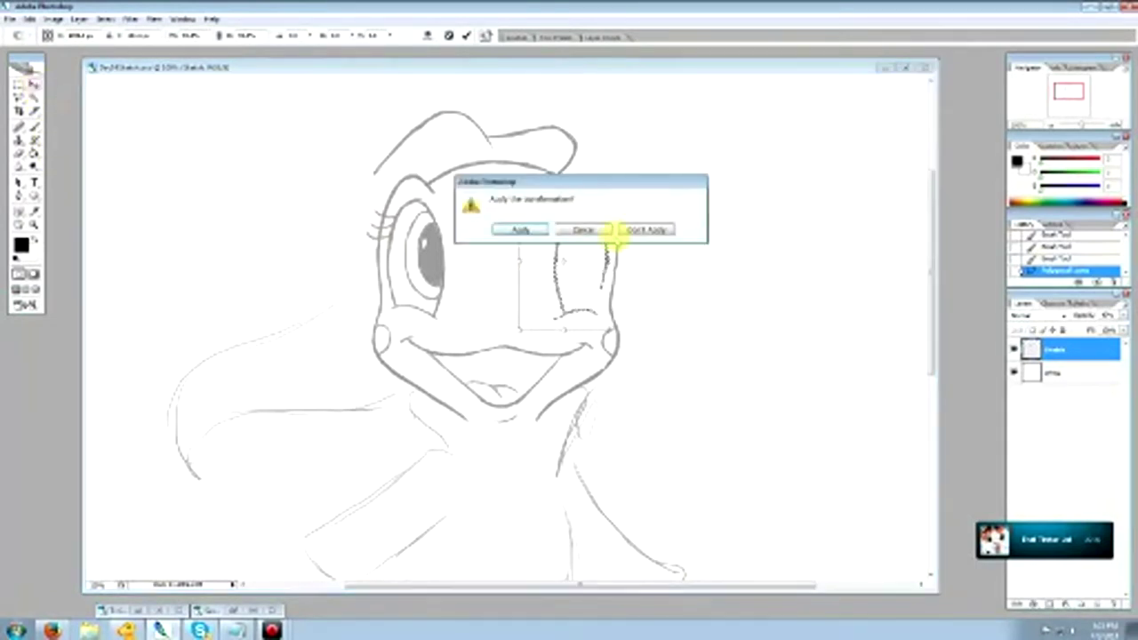
click(522, 231)
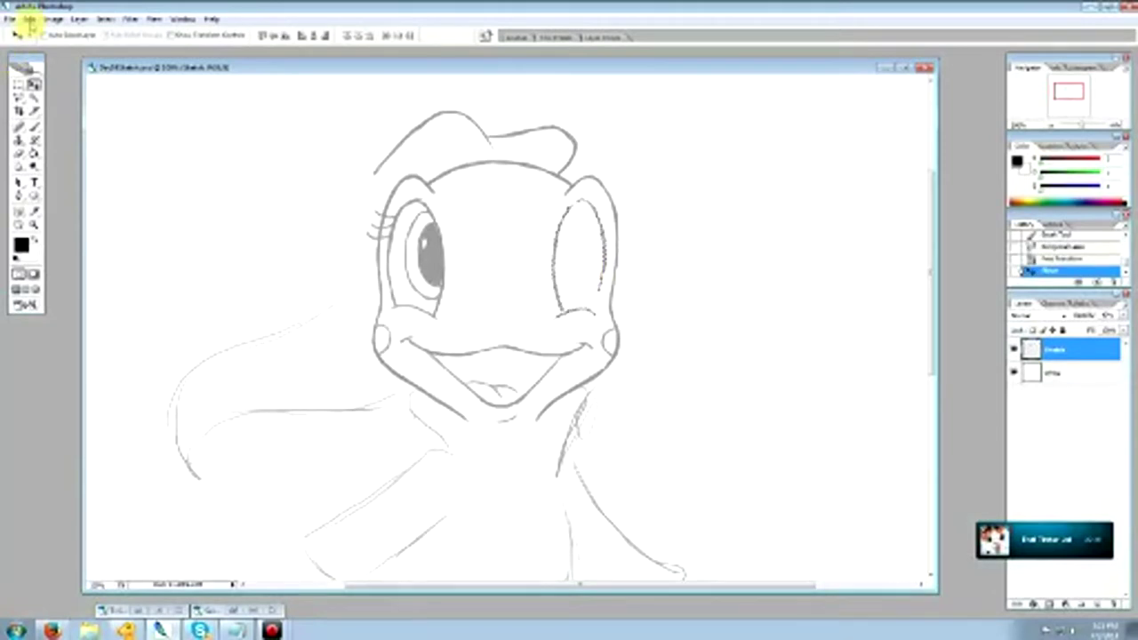
Rotate the selected right eye slightly, apply the transformation and deselect it.
click(29, 18)
mouse_move(84, 220)
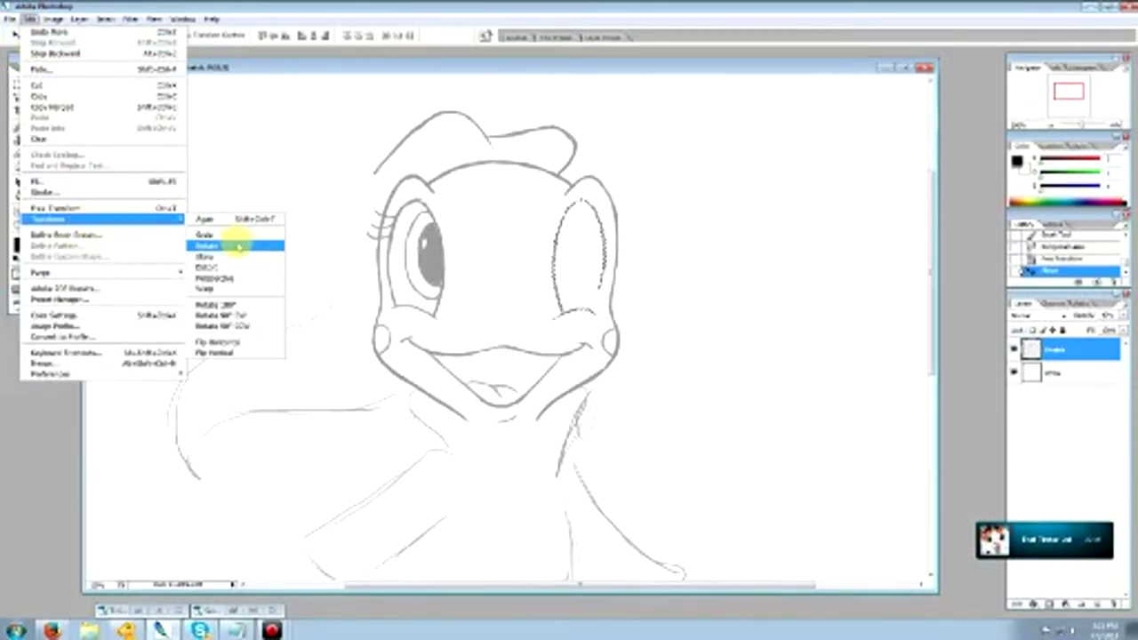
click(253, 242)
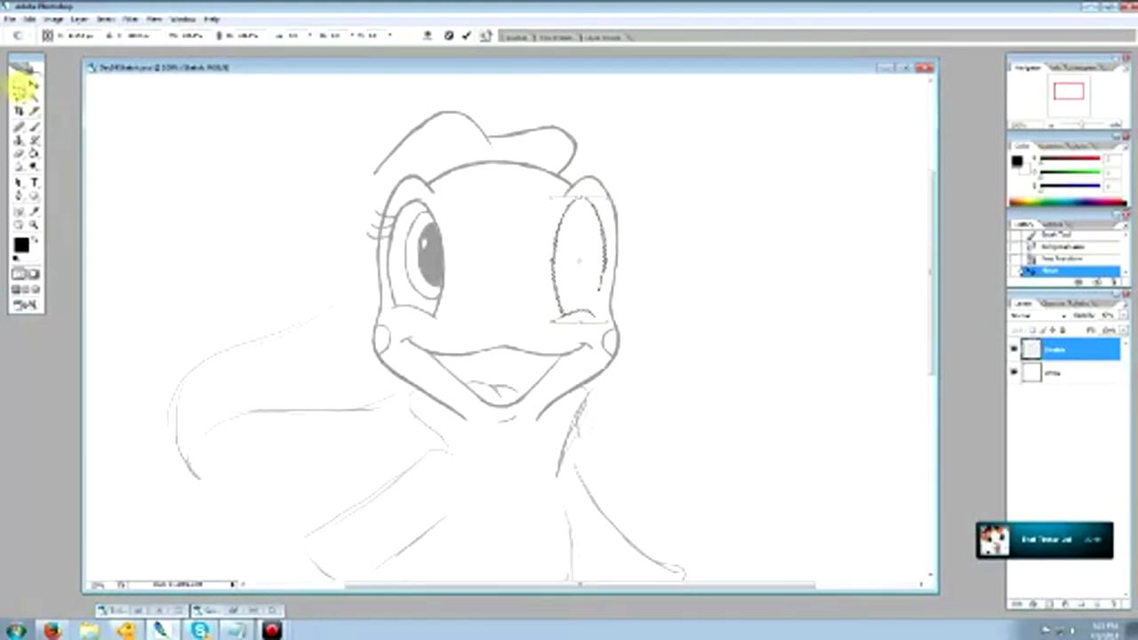
click(19, 85)
click(519, 230)
click(708, 232)
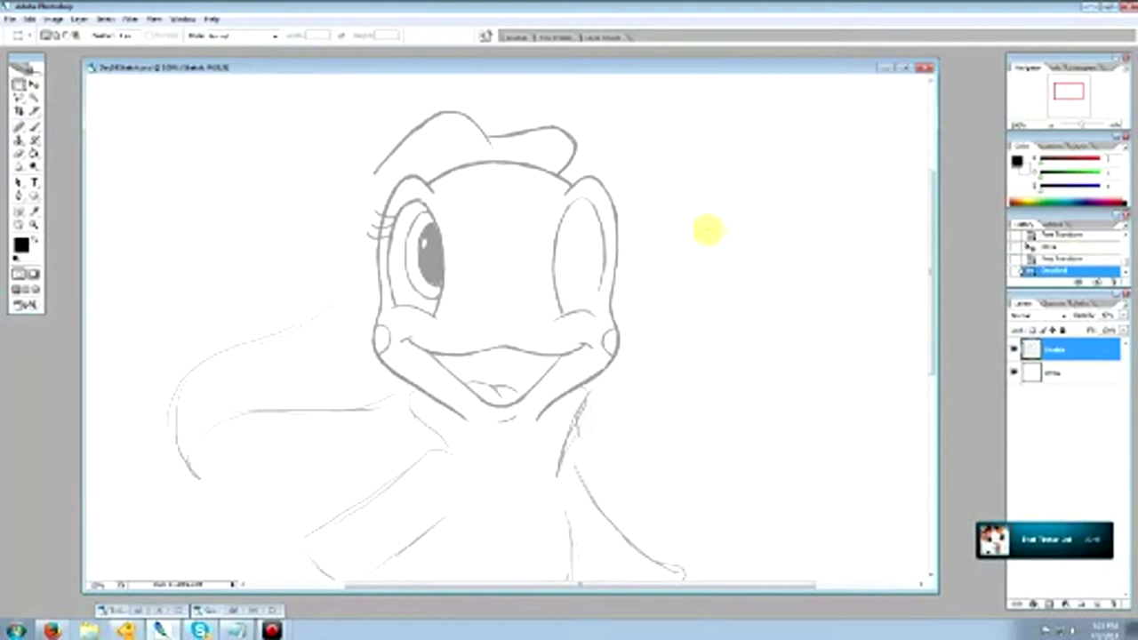
Erase excess line thickness where the head outline meets the arches above both eyes.
click(21, 153)
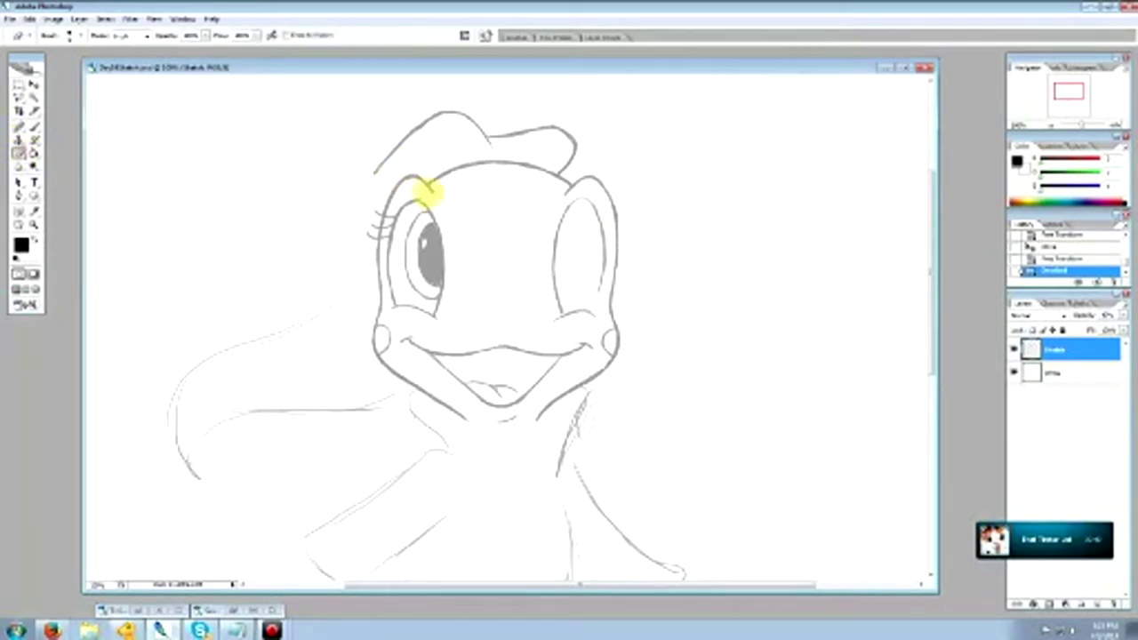
mouse_move(427, 188)
mouse_down()
mouse_move(440, 202)
mouse_move(397, 176)
mouse_up()
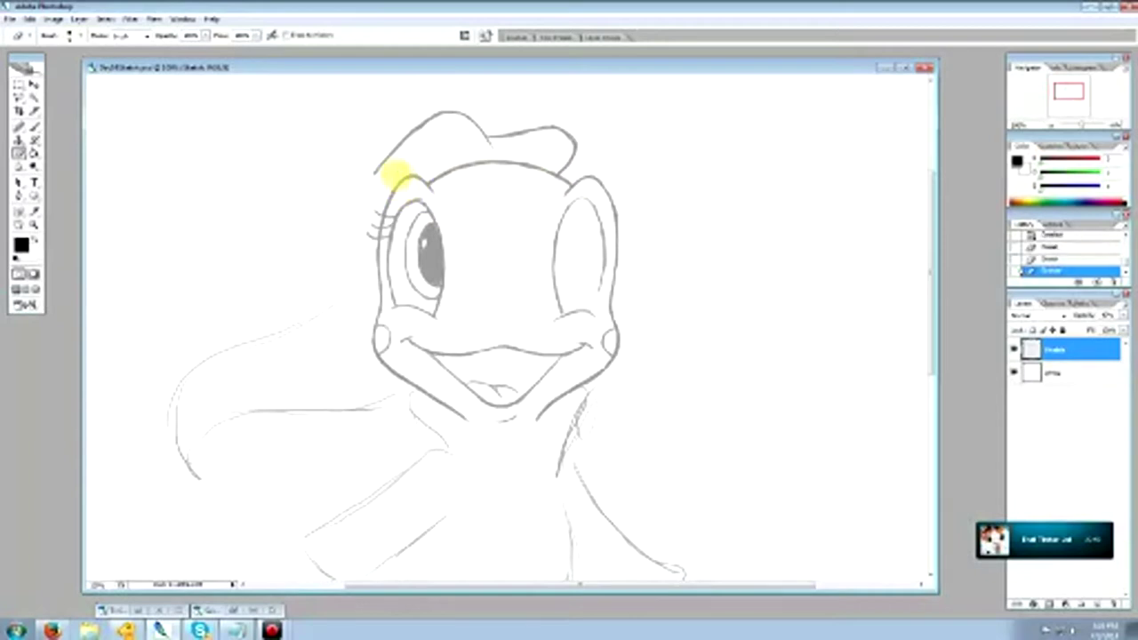
drag(566, 189, 581, 191)
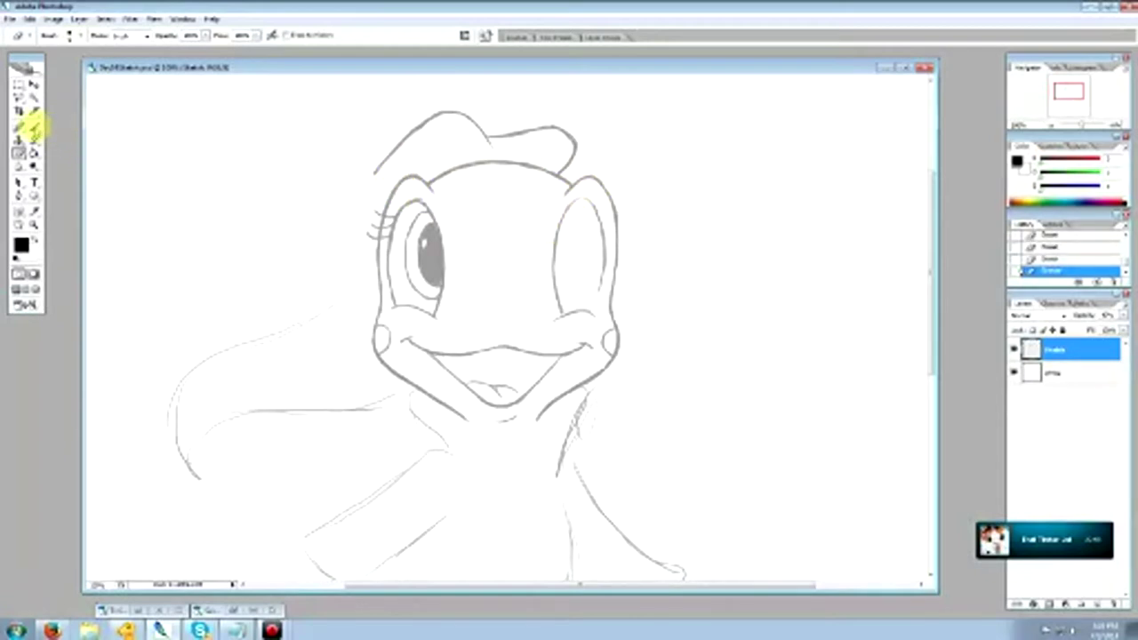
Extend the right eye's outer side with the brush down to the lower lid.
click(33, 126)
drag(603, 265, 594, 306)
drag(597, 301, 590, 311)
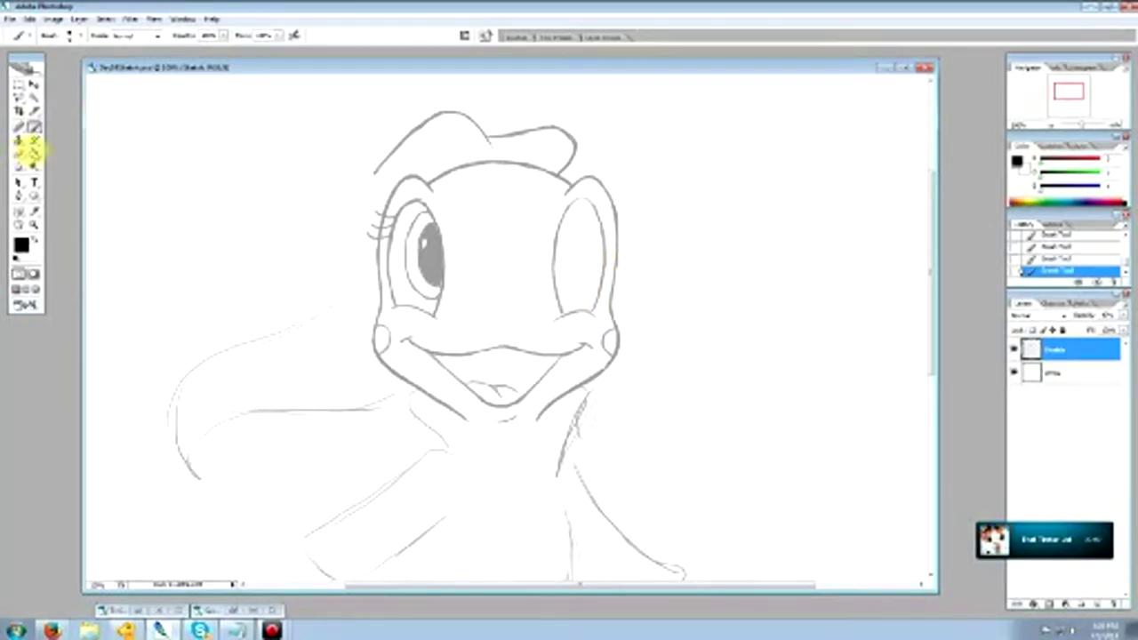
Erase the right eye's rough lower lid, redraw it as a smooth curve, and trim its excess thickness.
click(33, 153)
click(22, 153)
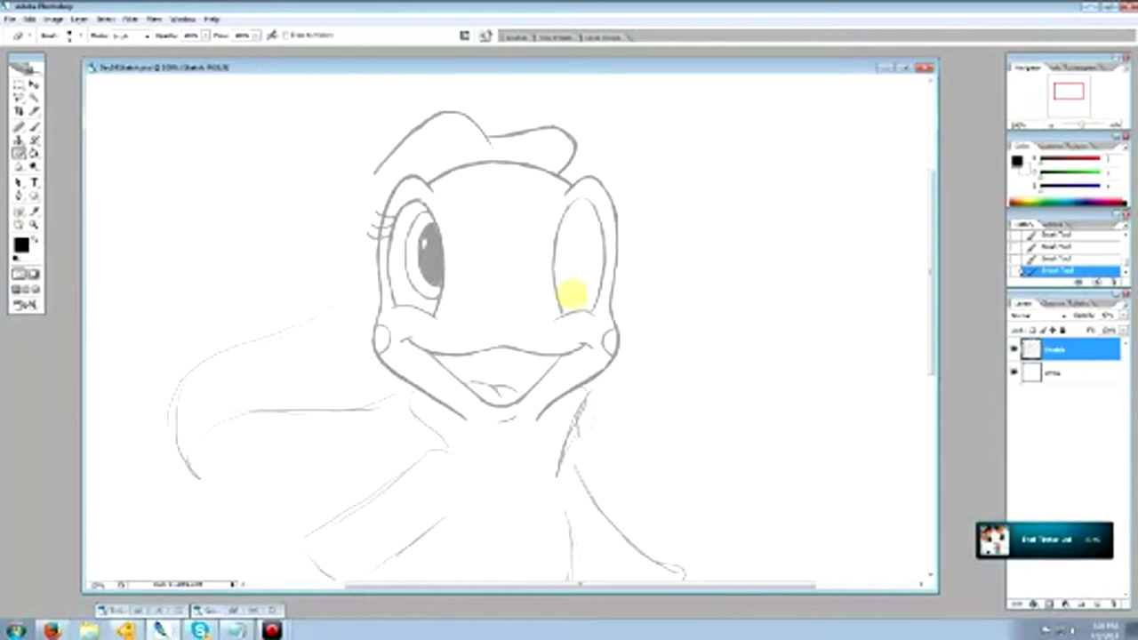
drag(555, 318, 589, 313)
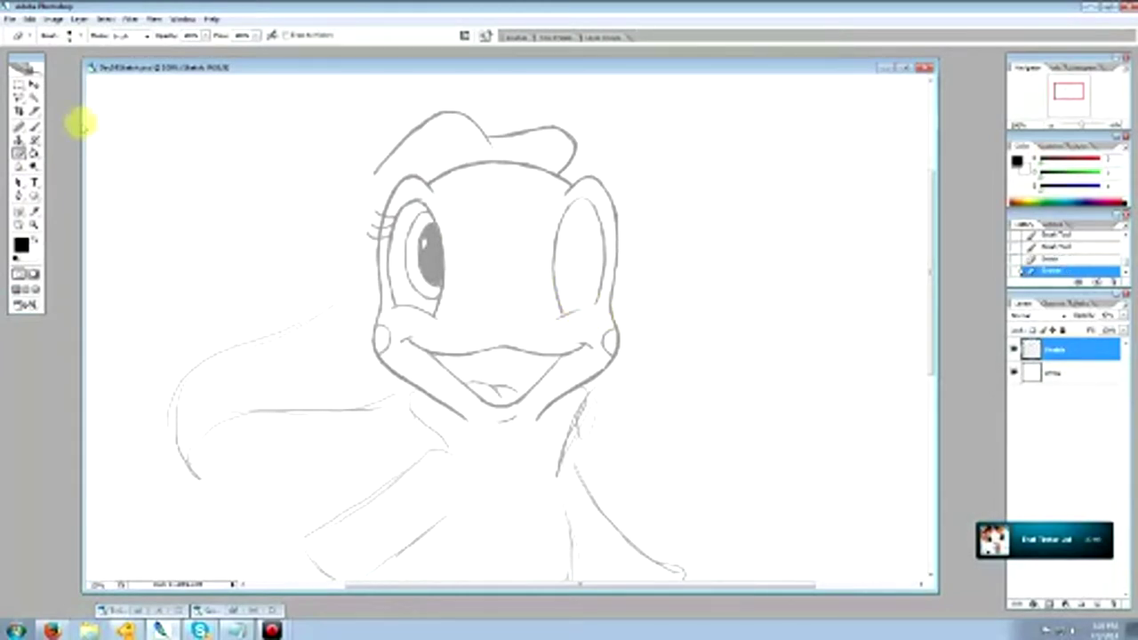
click(34, 127)
drag(572, 311, 584, 307)
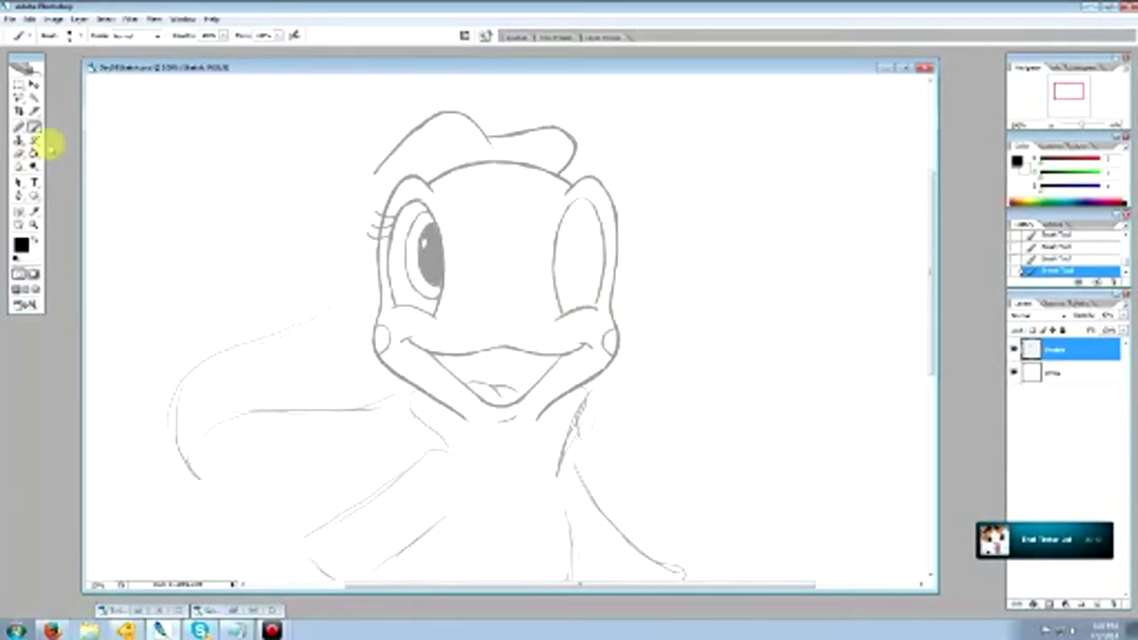
click(18, 151)
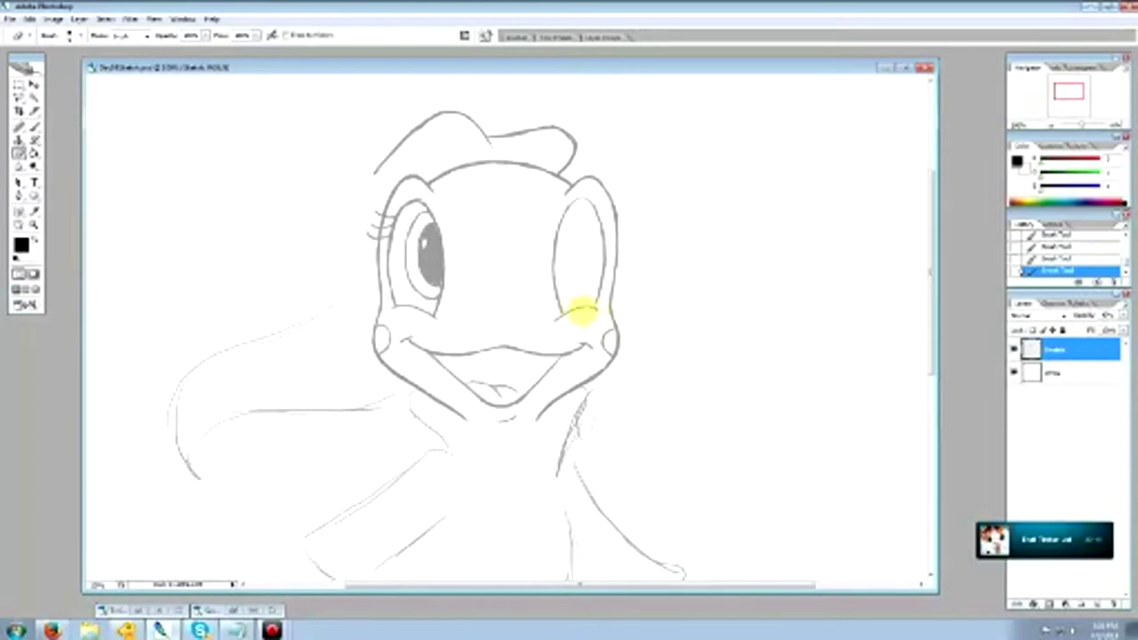
mouse_move(587, 312)
mouse_down()
mouse_move(550, 318)
mouse_move(599, 306)
mouse_up()
Strengthen the right eye's upper outer side with brush strokes and erase the excess thickness near its rounded top.
click(35, 126)
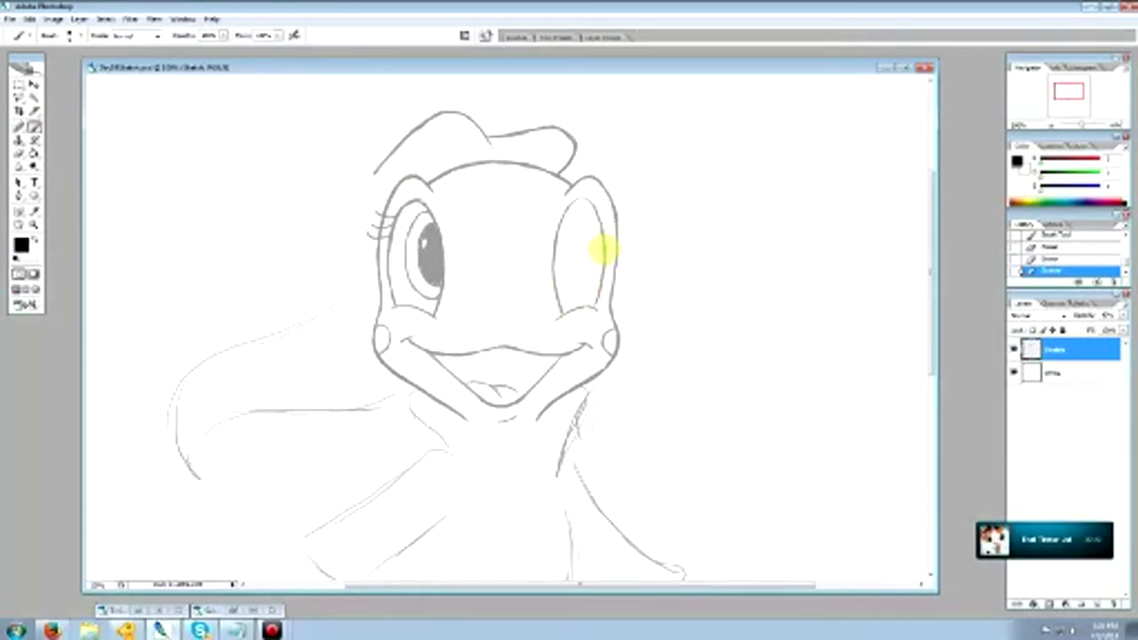
mouse_move(594, 208)
mouse_down()
mouse_move(605, 257)
mouse_move(606, 242)
mouse_up()
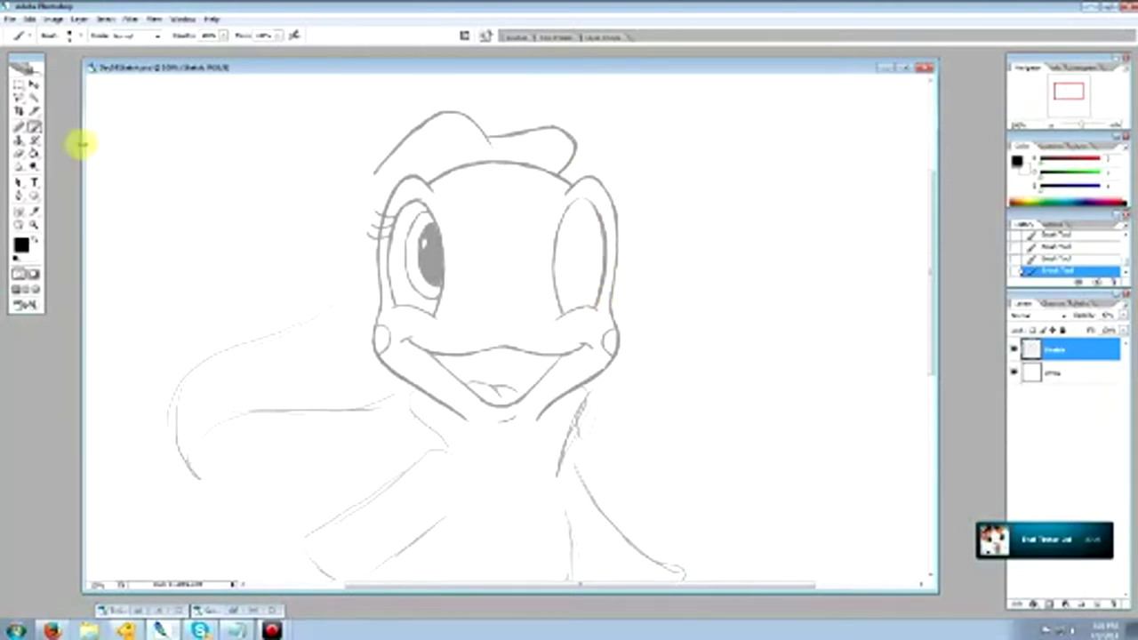
click(19, 151)
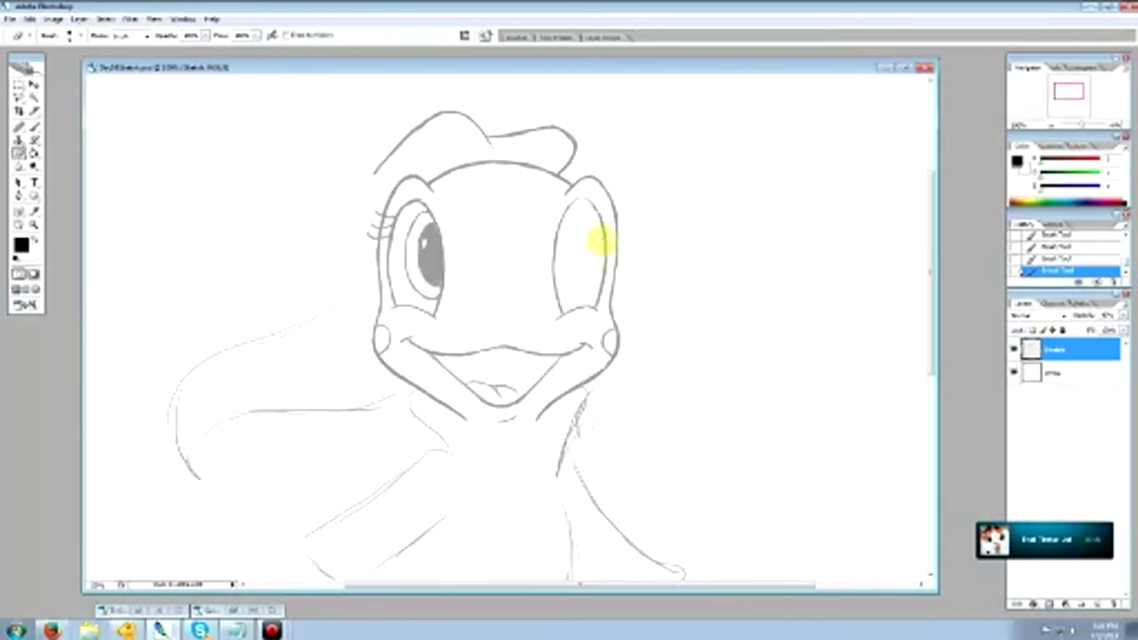
mouse_move(591, 207)
mouse_down()
mouse_move(602, 254)
mouse_move(593, 190)
mouse_up()
click(34, 126)
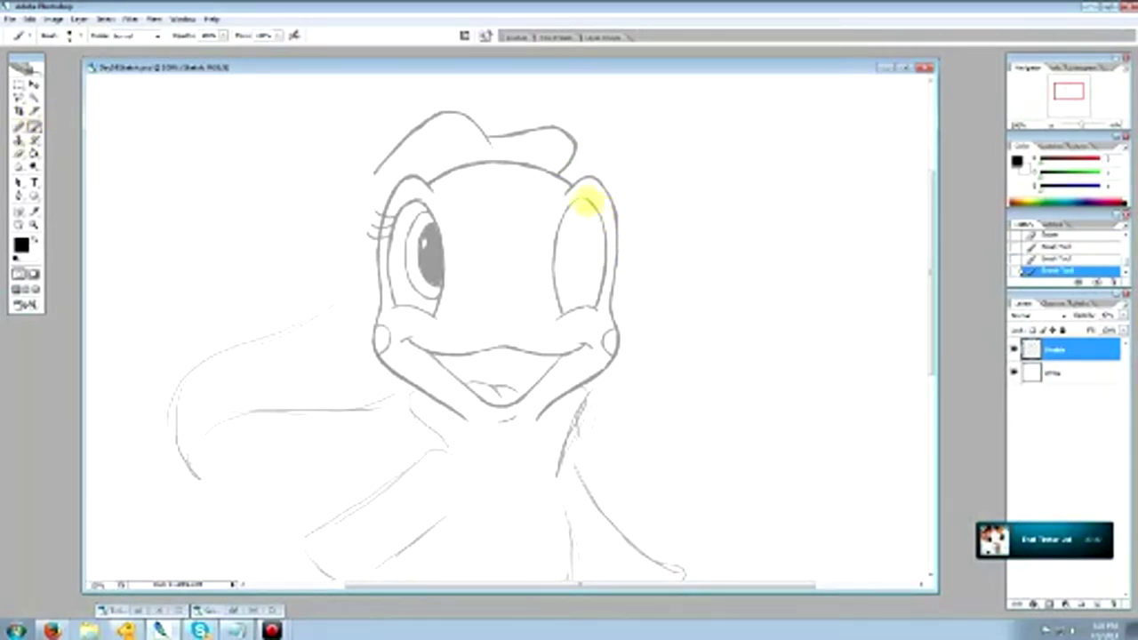
click(18, 153)
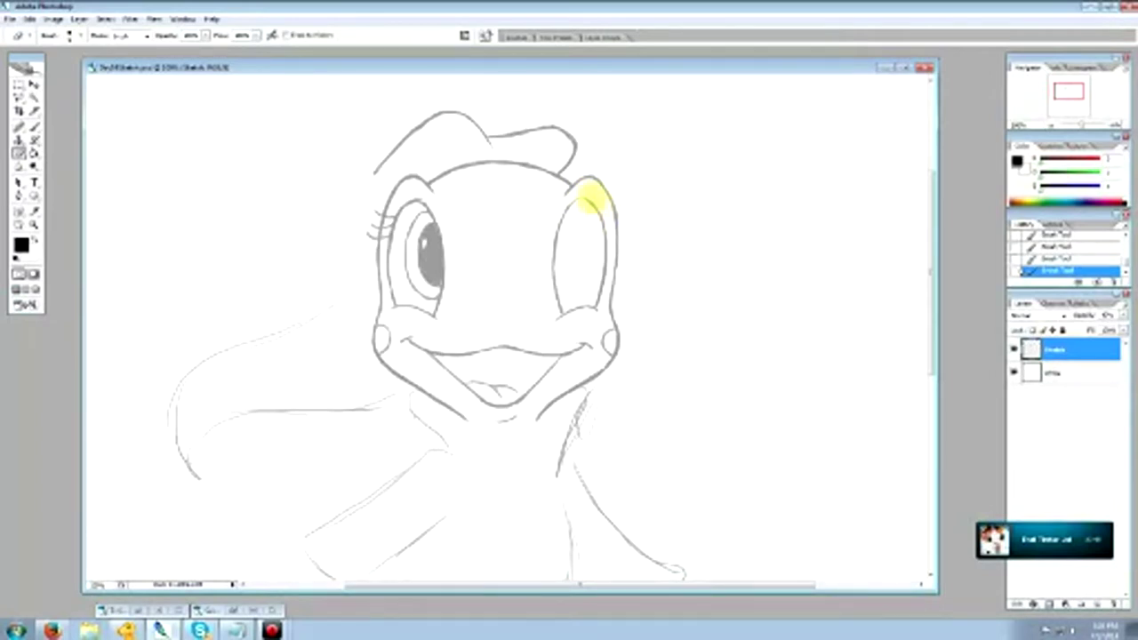
mouse_move(583, 204)
mouse_down()
mouse_move(592, 216)
mouse_move(592, 197)
mouse_up()
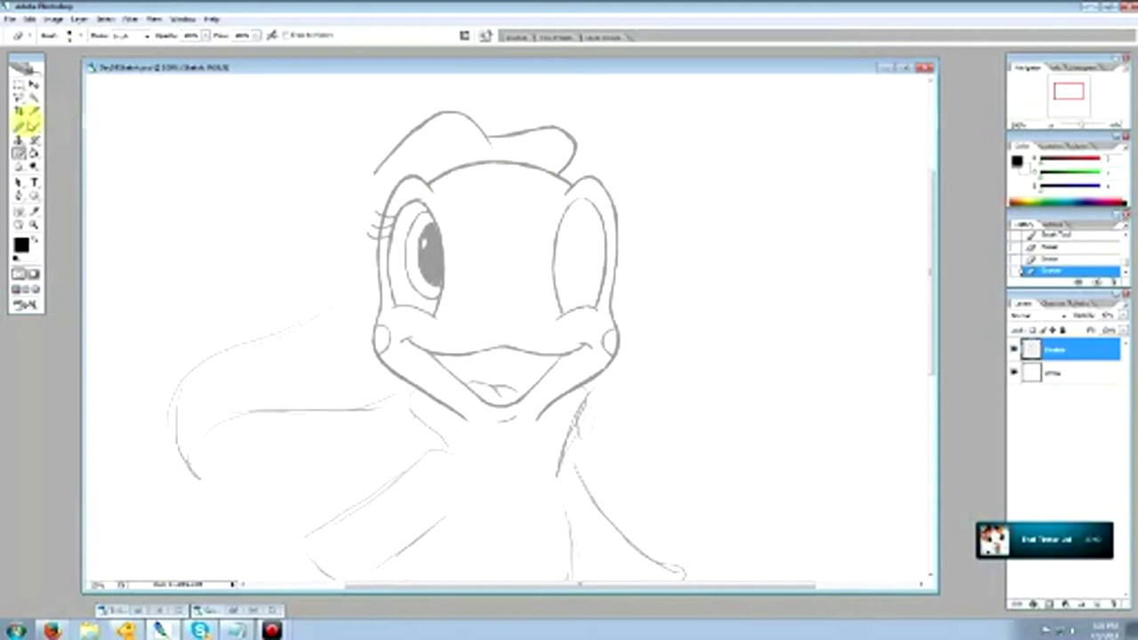
Redraw the right eye's rounded top with the brush and thin the top and outer side with the eraser.
click(34, 127)
mouse_move(587, 200)
mouse_down()
mouse_move(585, 190)
mouse_move(599, 216)
mouse_move(591, 207)
mouse_up()
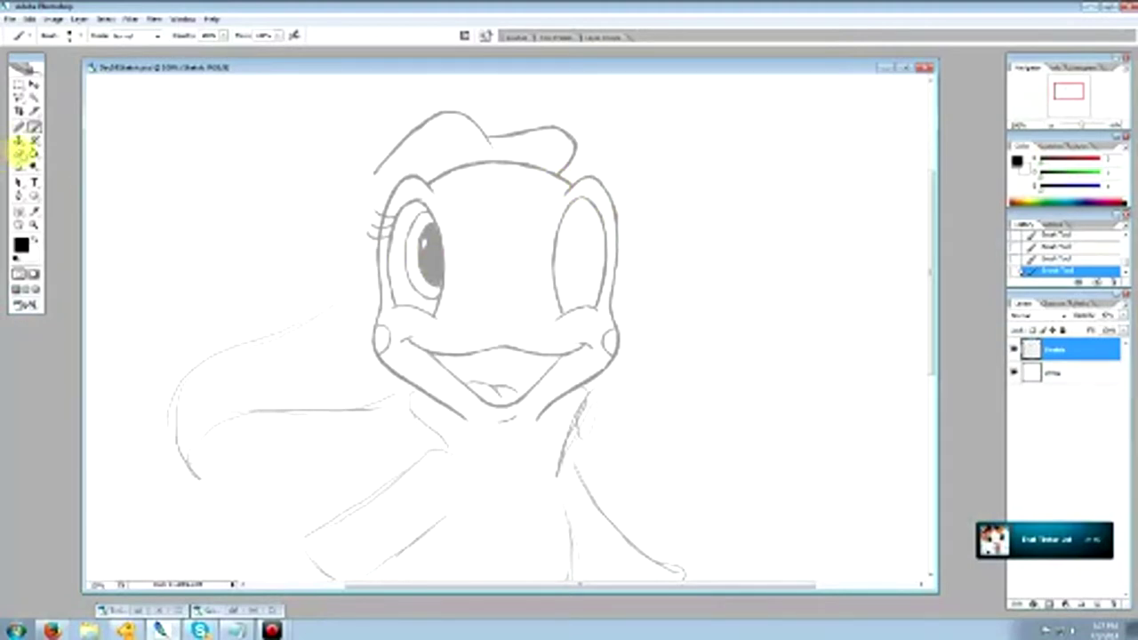
click(18, 152)
click(610, 255)
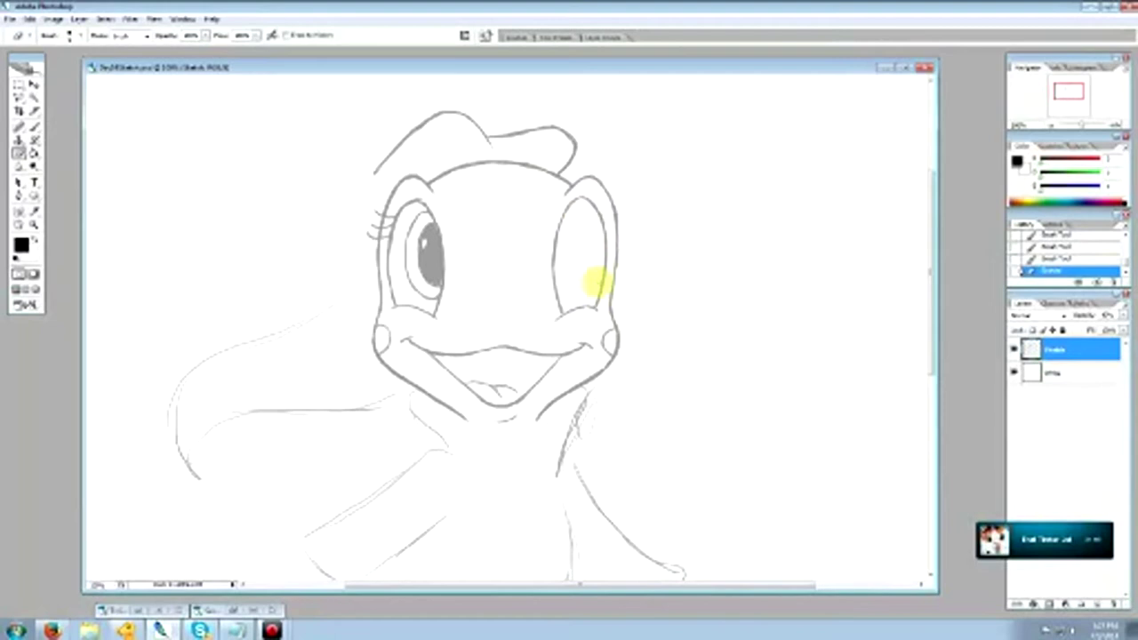
drag(589, 203, 587, 205)
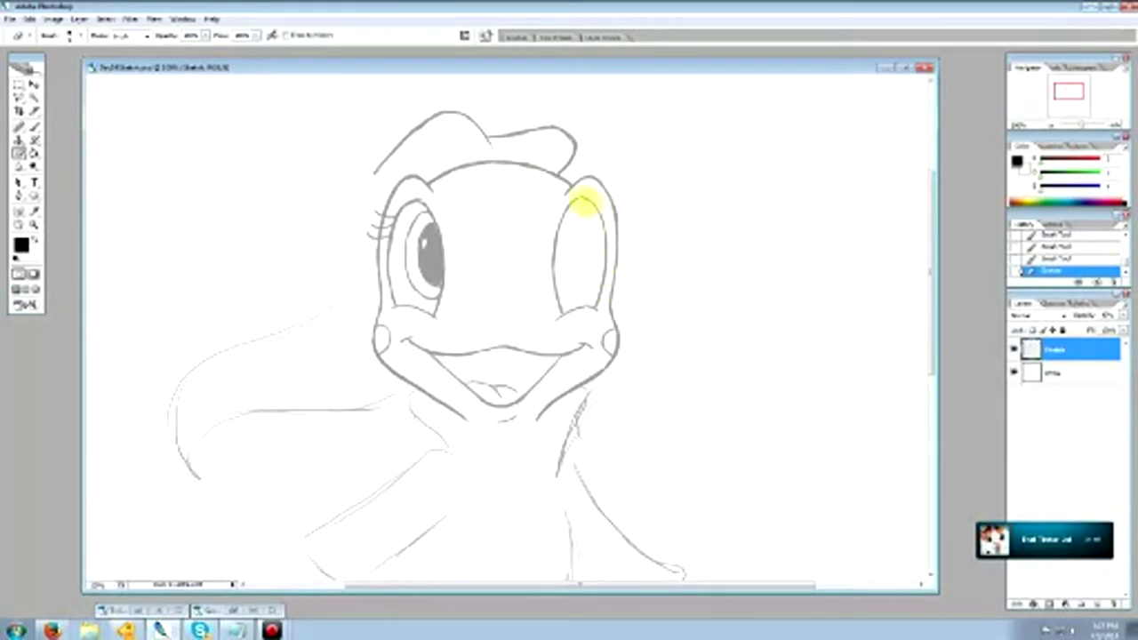
Draw a fuller curve from the right eye's top into its outer side and erase its rough edges.
click(35, 127)
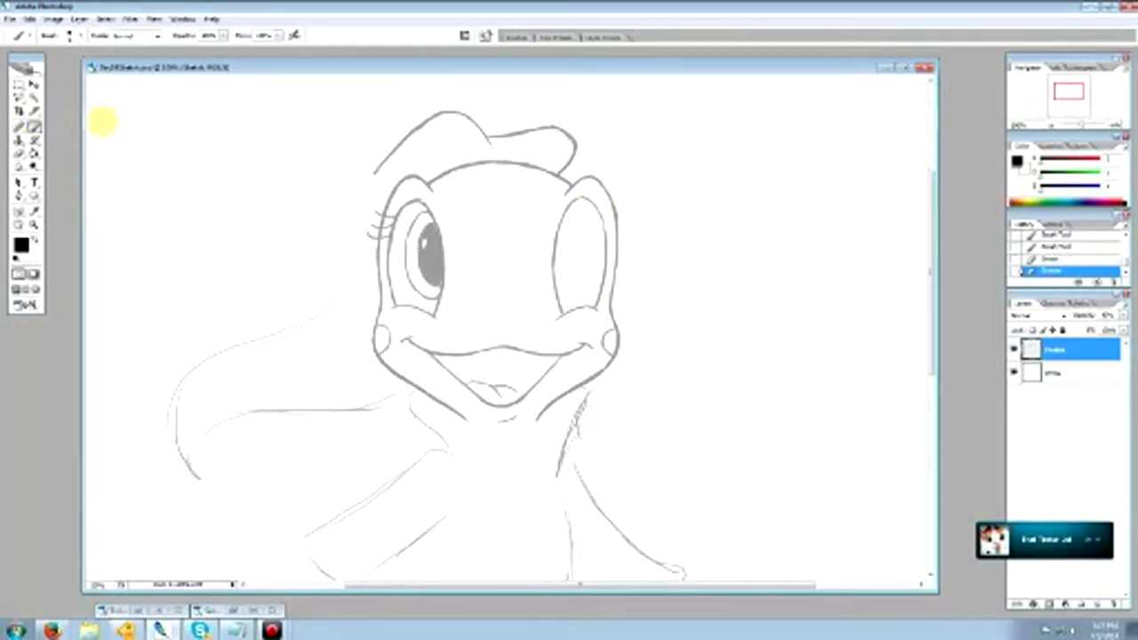
drag(590, 204, 599, 216)
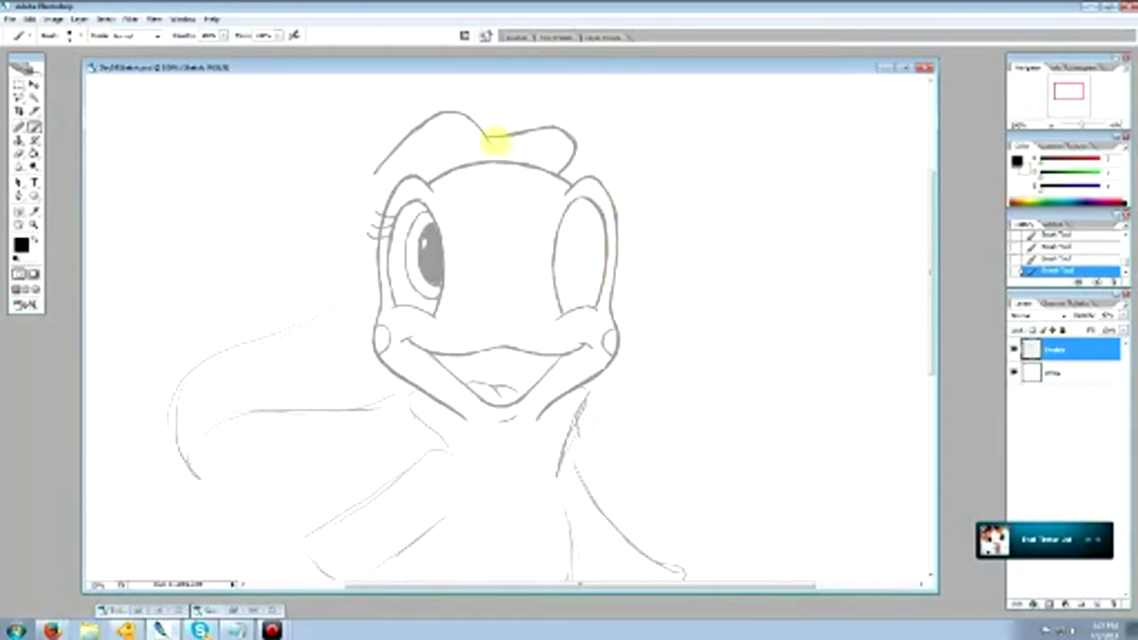
click(17, 152)
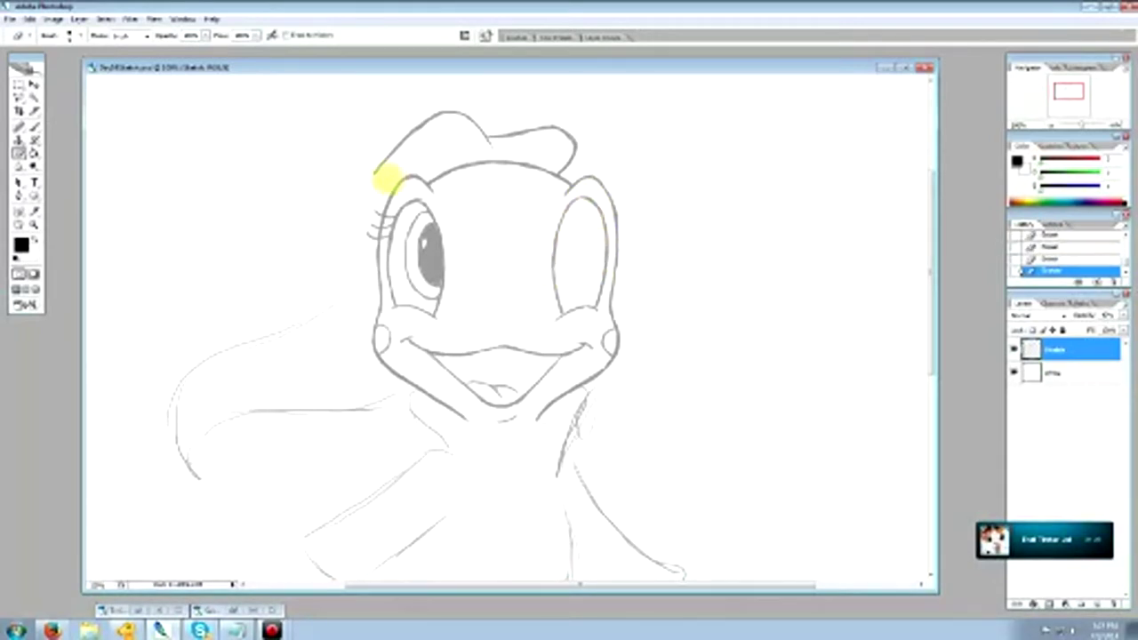
Lasso the upper part of the right eye, move it down slightly, deselect it and switch to the eraser.
click(18, 97)
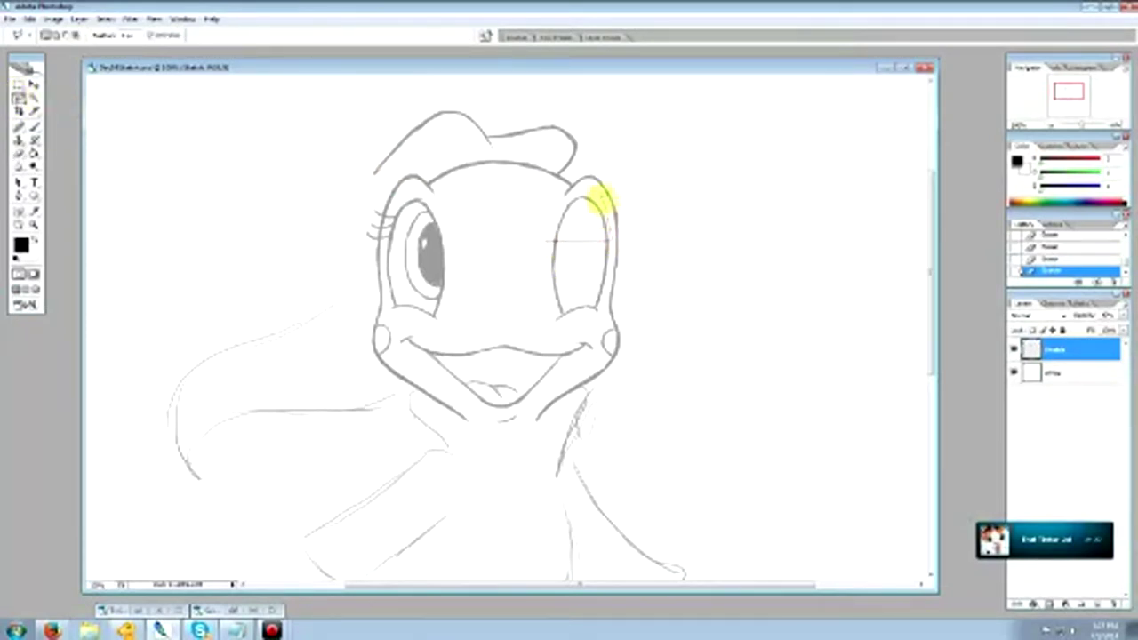
drag(576, 194, 550, 240)
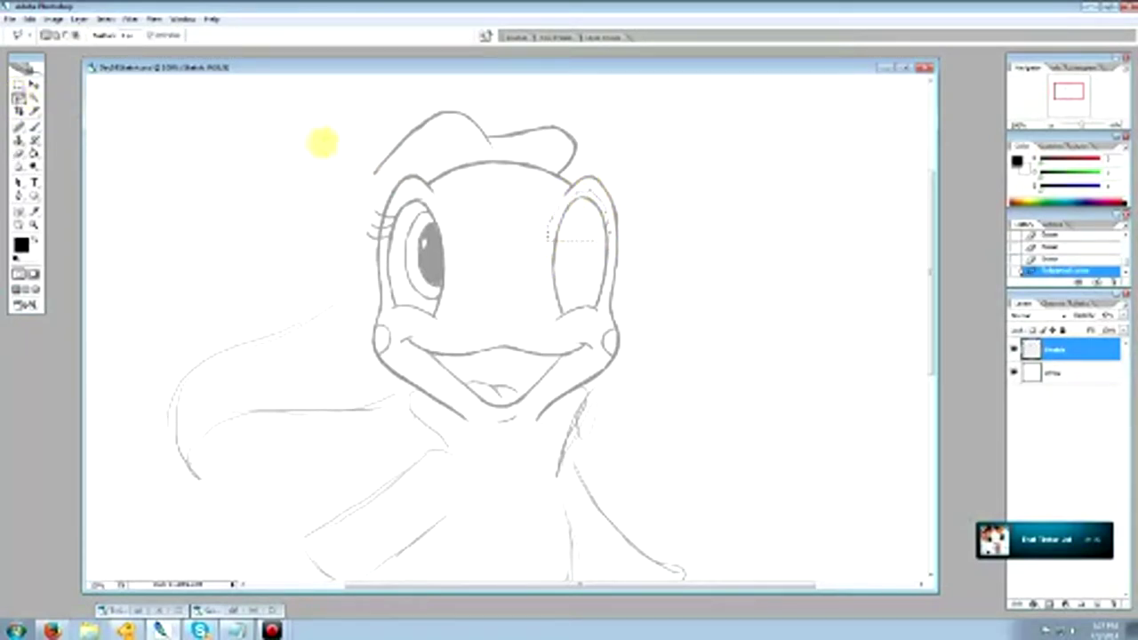
click(29, 18)
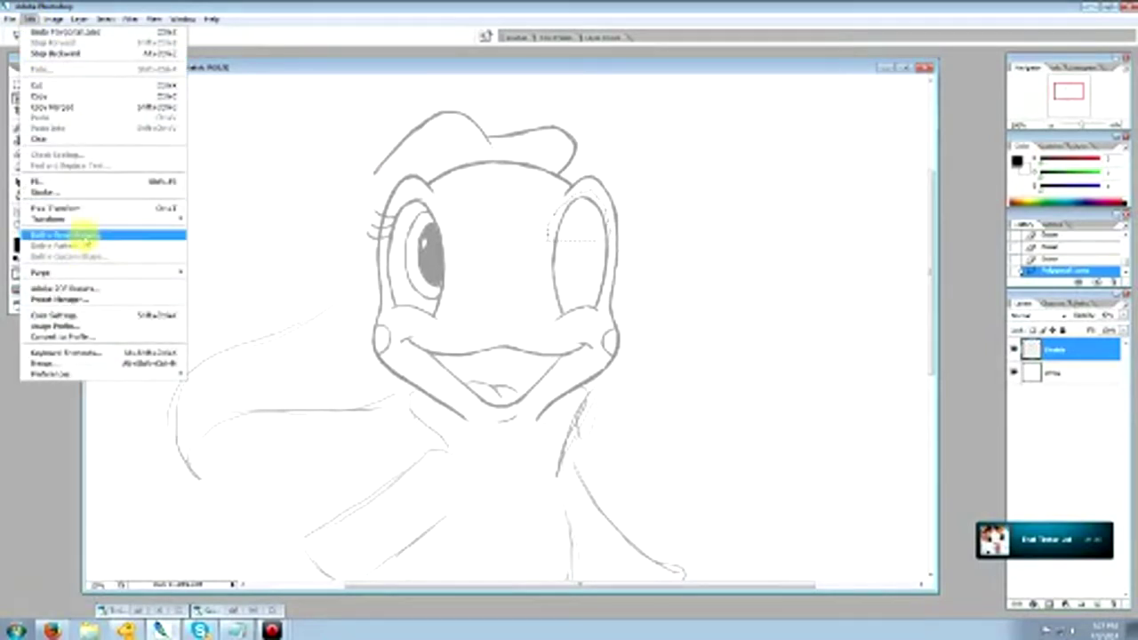
click(152, 16)
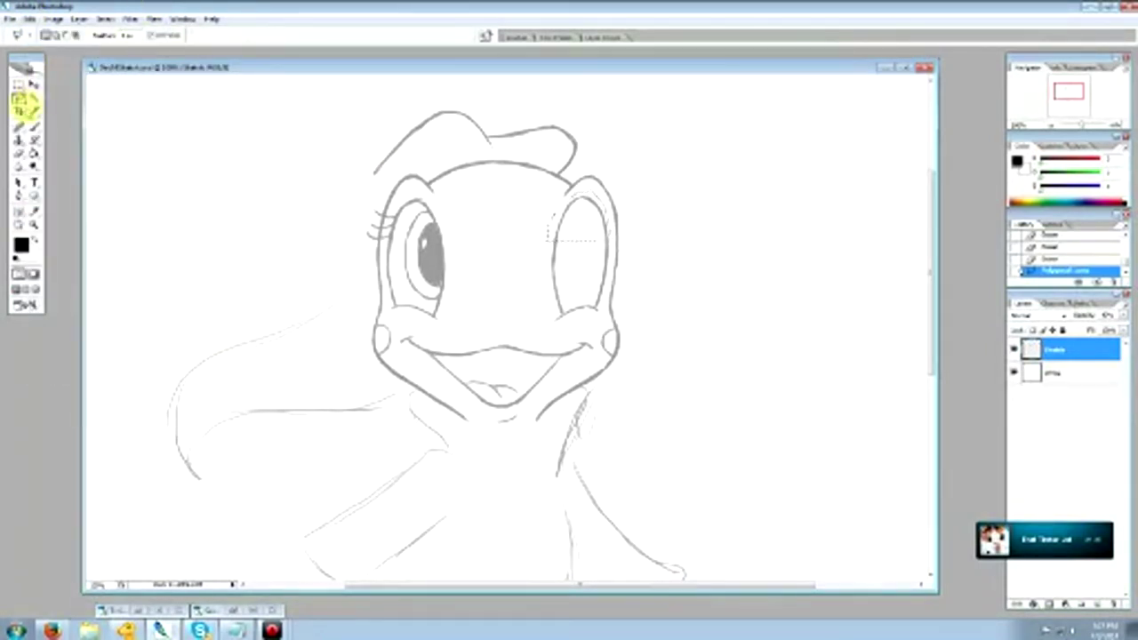
click(34, 85)
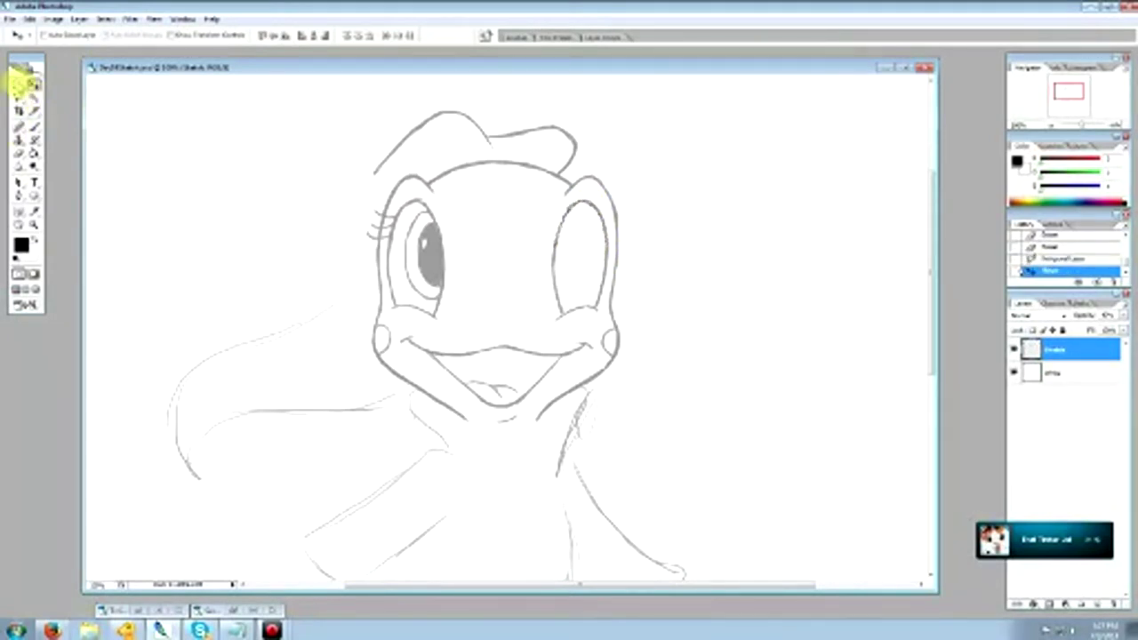
click(18, 85)
click(251, 144)
click(17, 152)
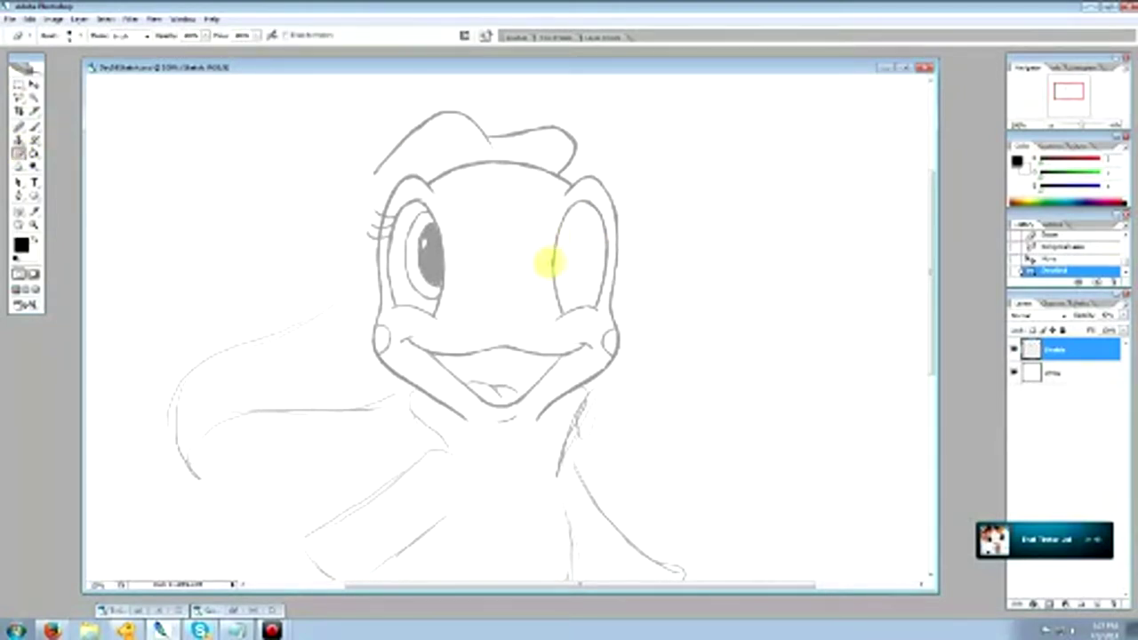
Erase roughness on the right eye's inner edge and redraw its upper inner curve with the brush.
drag(549, 260, 549, 269)
click(34, 128)
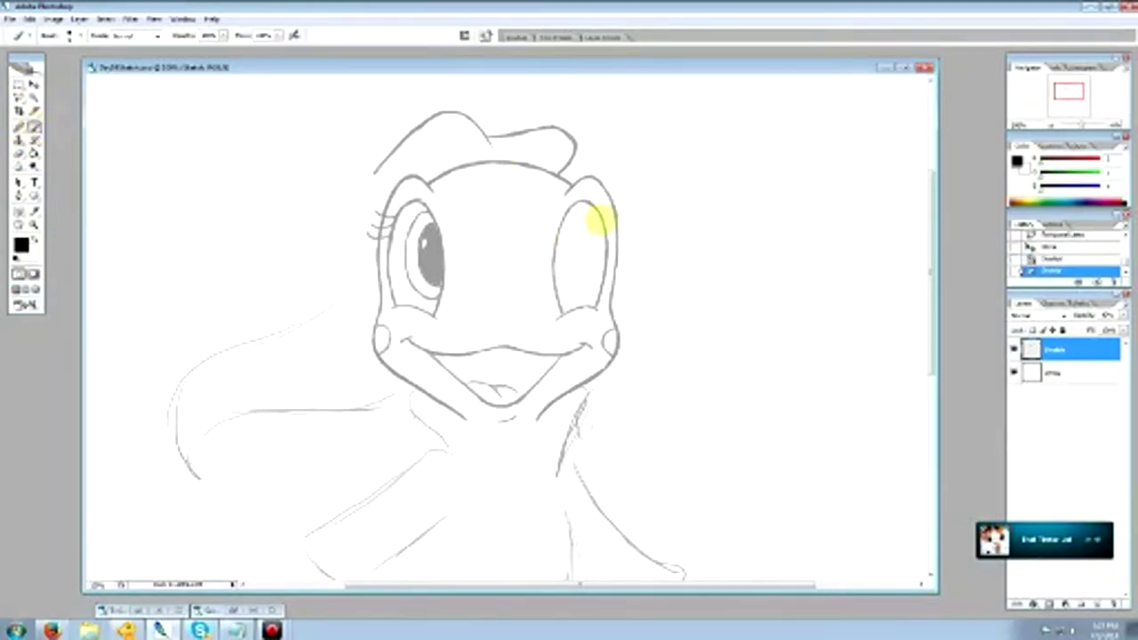
drag(567, 214, 555, 244)
drag(559, 228, 555, 247)
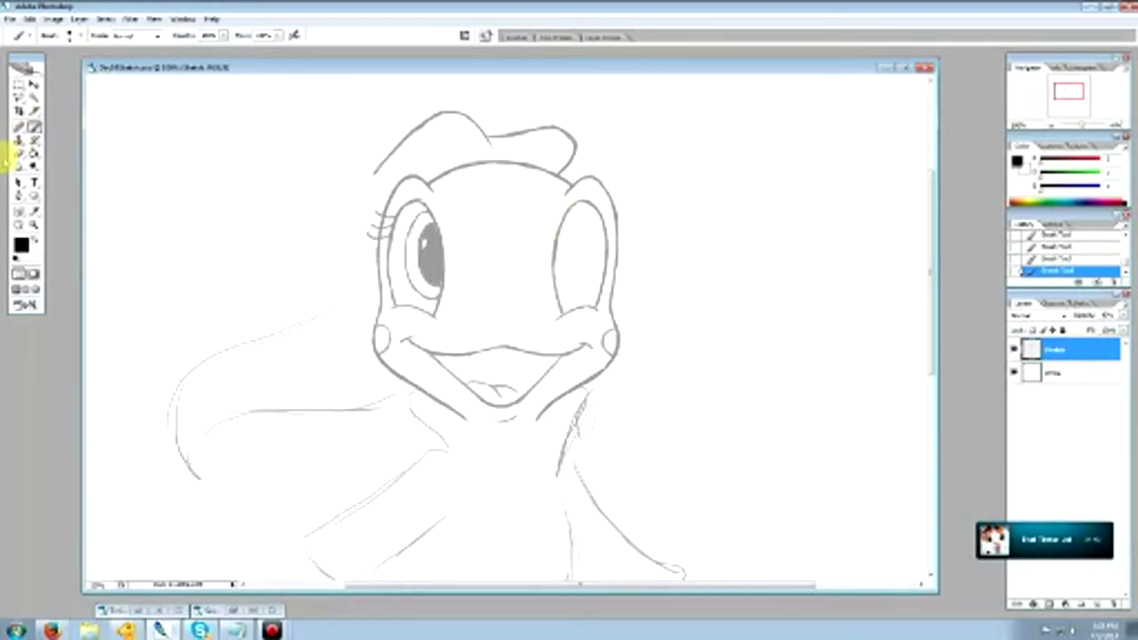
Erase the lower part of the right eye's inner side and clean the edges of the surrounding outer lines.
click(18, 153)
drag(558, 257, 556, 269)
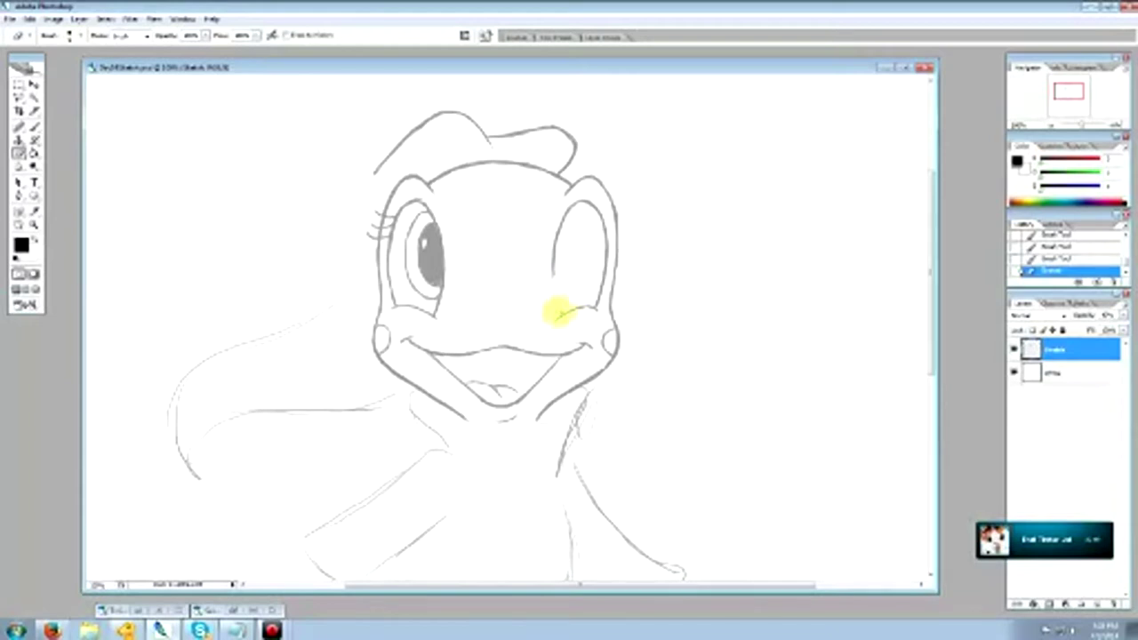
drag(616, 226, 614, 241)
drag(573, 161, 584, 155)
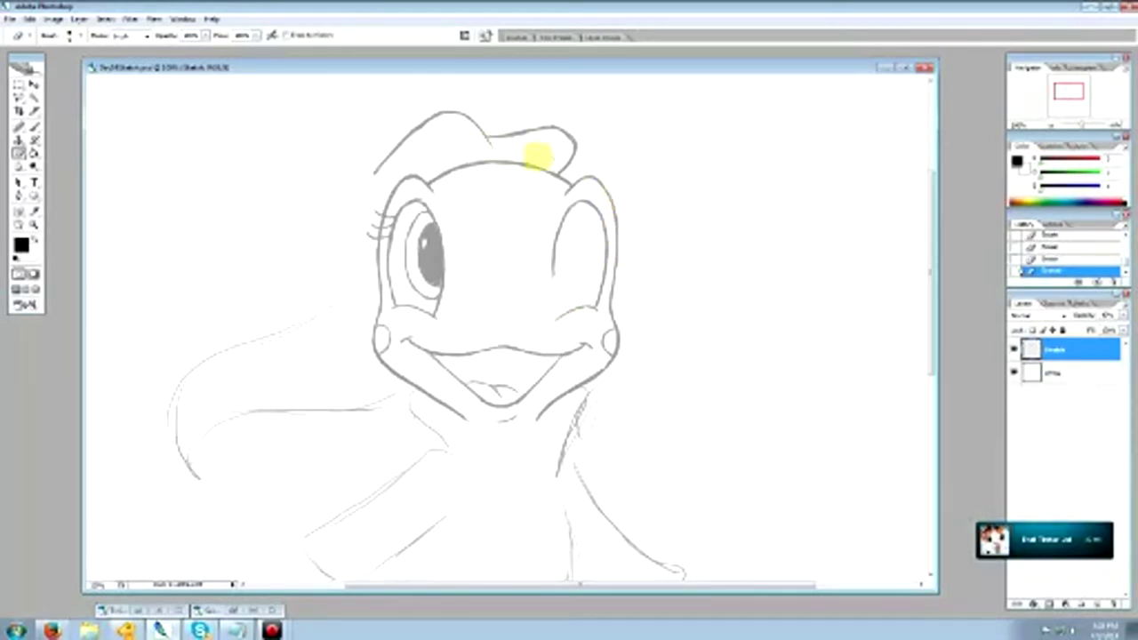
Redraw the right eye's lower inner side with the brush down to the cheek line and erase its rough edges.
click(34, 126)
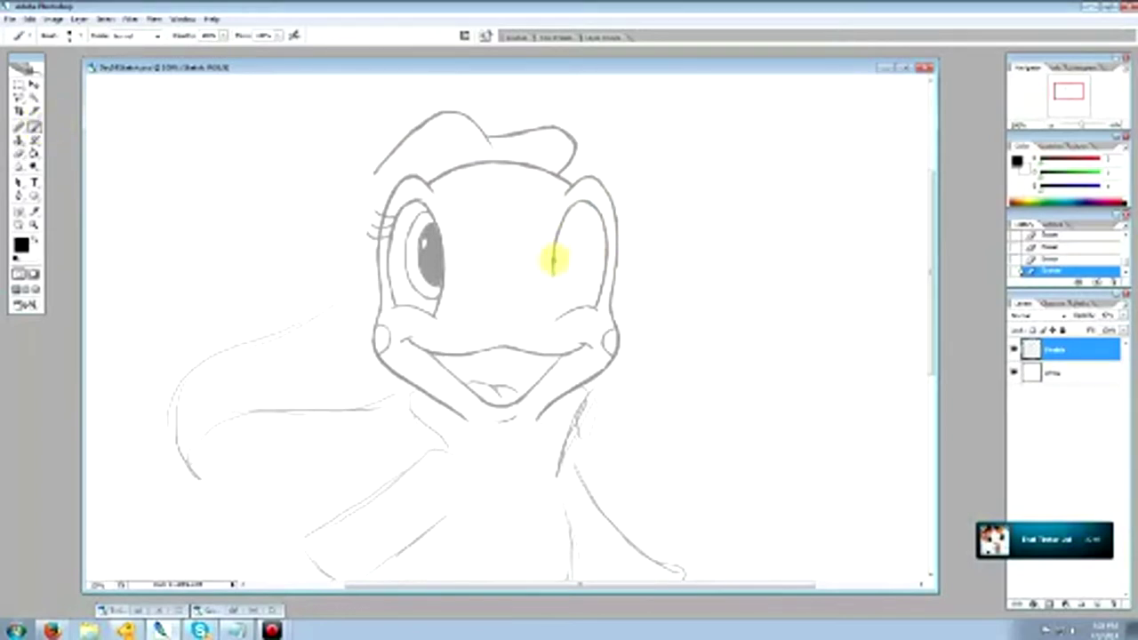
drag(549, 254, 556, 307)
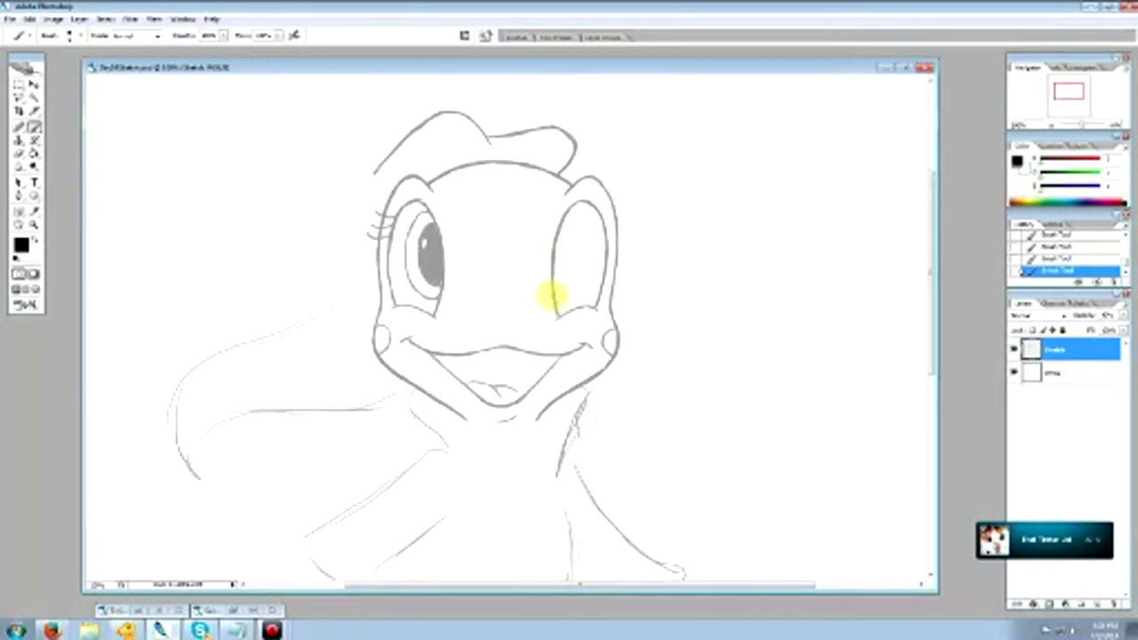
click(18, 153)
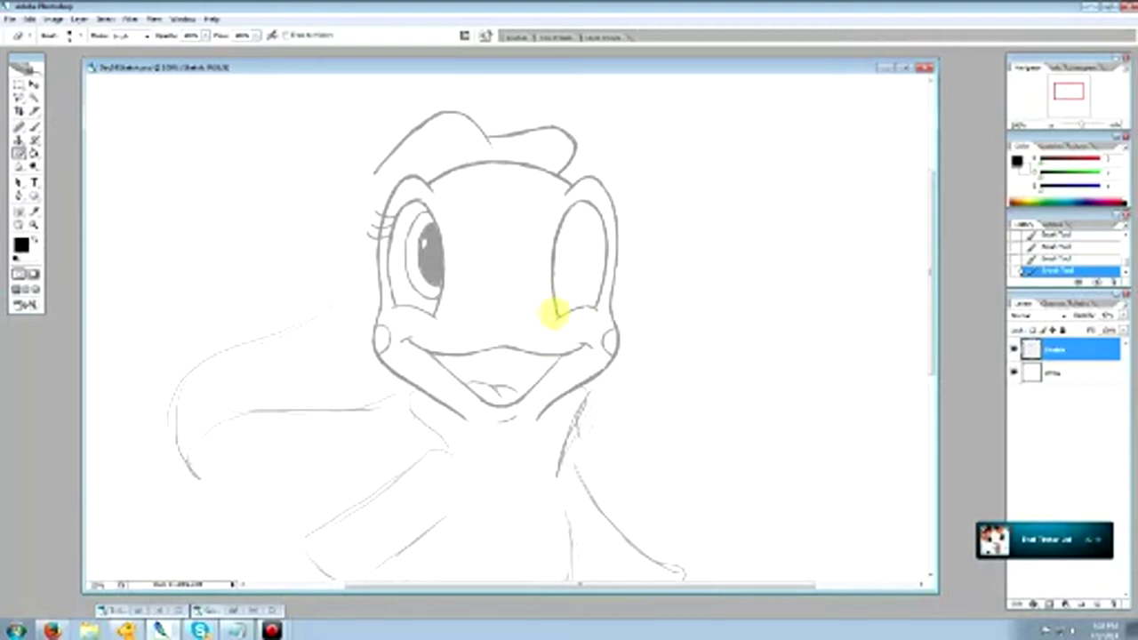
drag(556, 315, 555, 310)
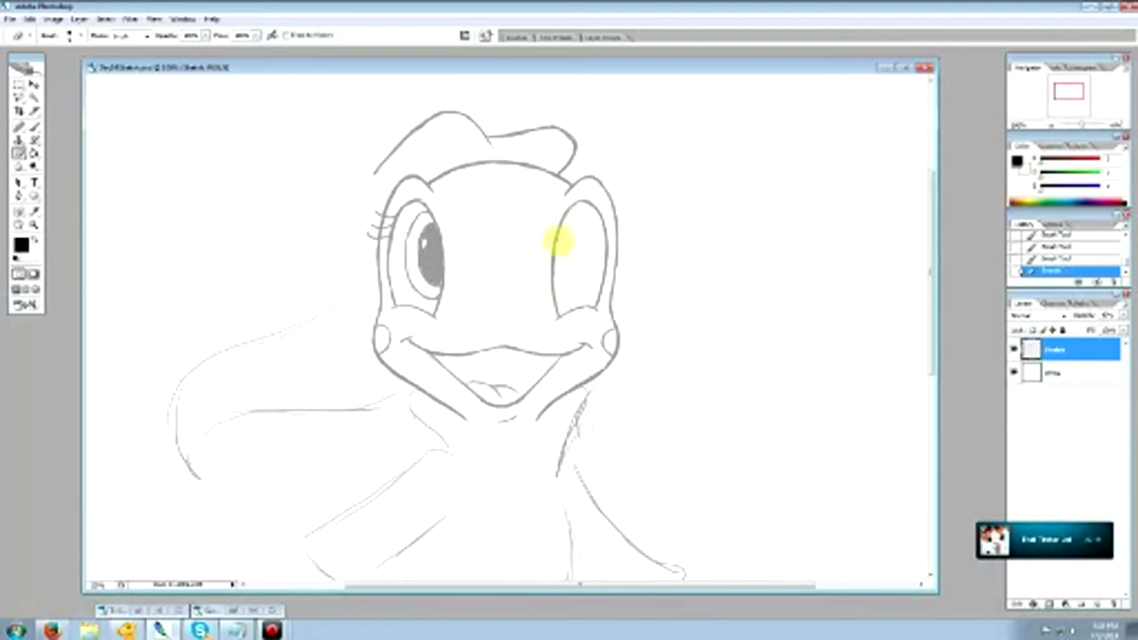
drag(558, 248, 559, 306)
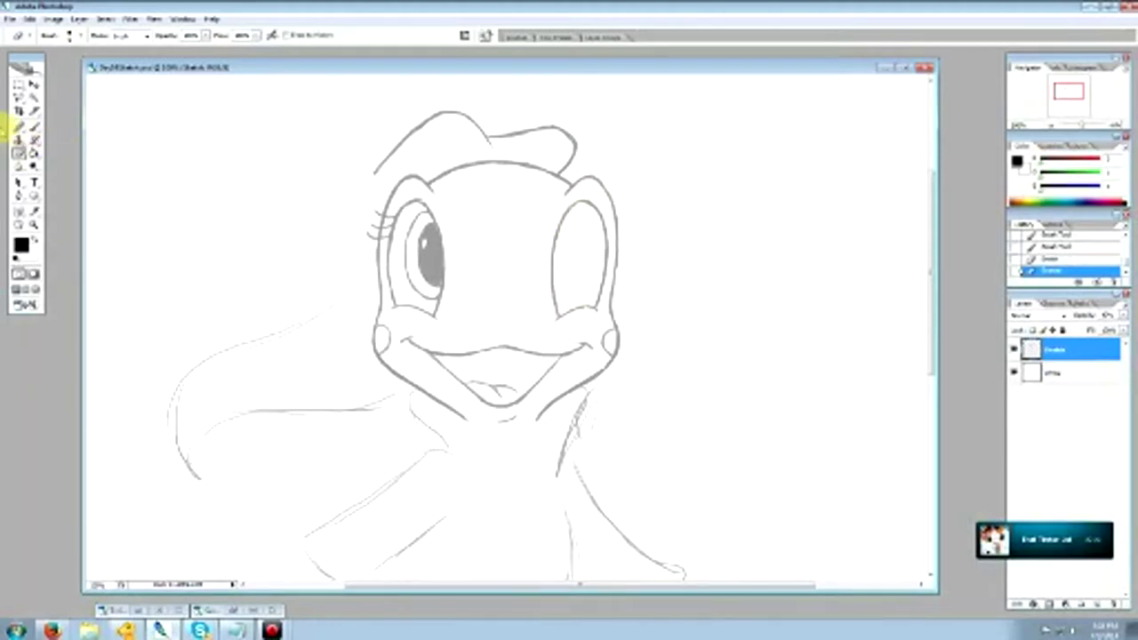
Draw a curved iris outline inside the right eye and thin its outer edge with the eraser.
click(33, 126)
mouse_move(568, 220)
mouse_down()
mouse_move(564, 202)
mouse_move(581, 228)
mouse_move(568, 286)
mouse_move(579, 223)
mouse_up()
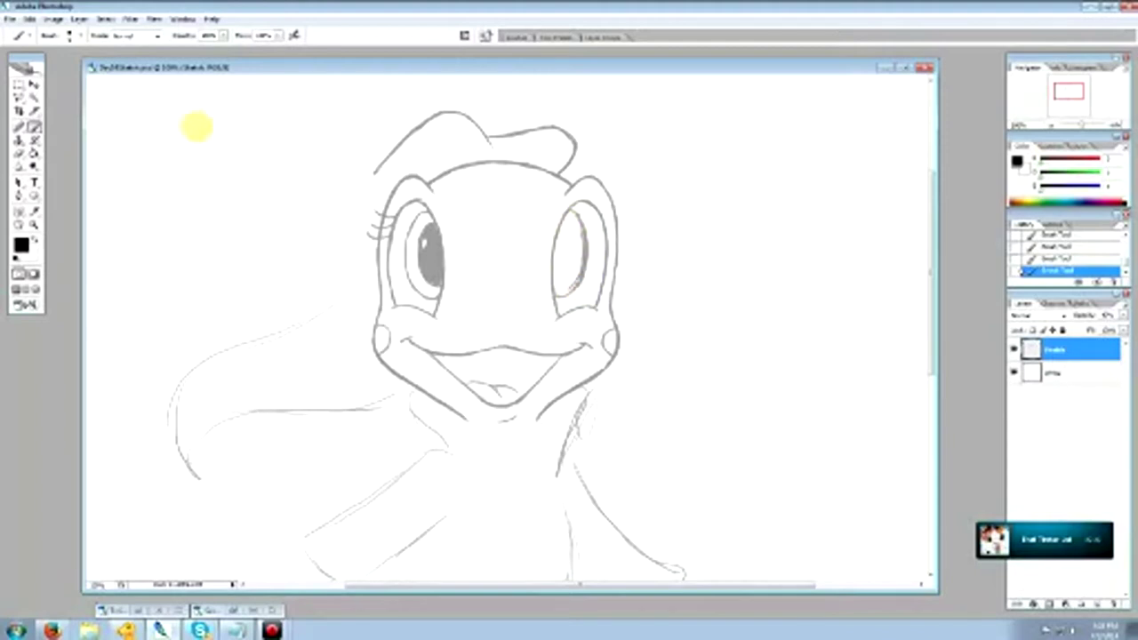
click(18, 153)
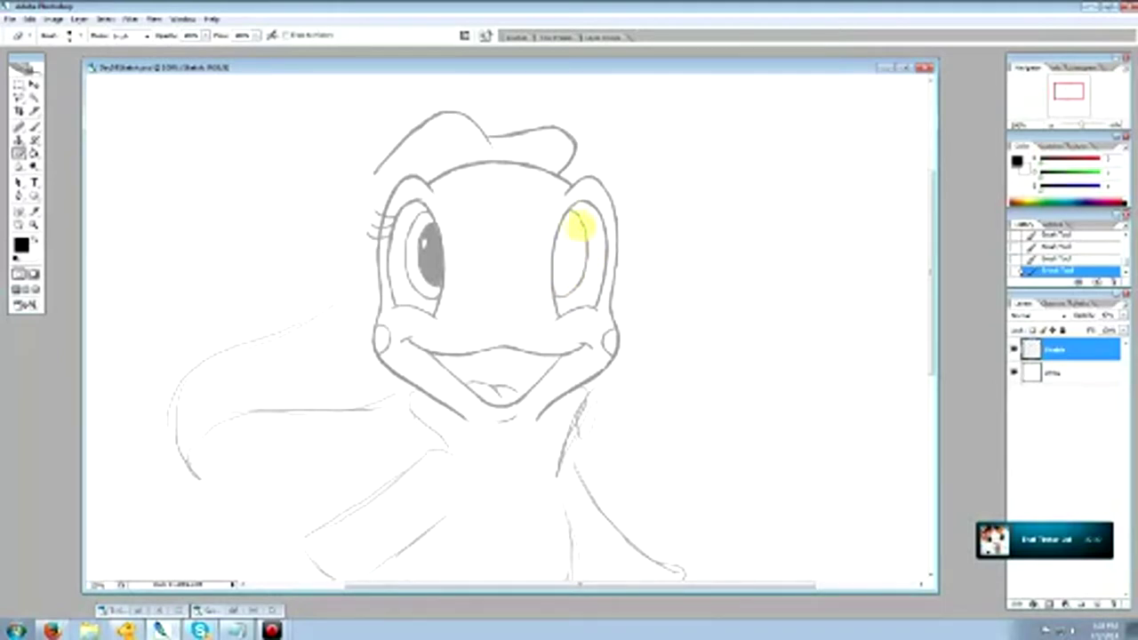
drag(574, 217, 586, 277)
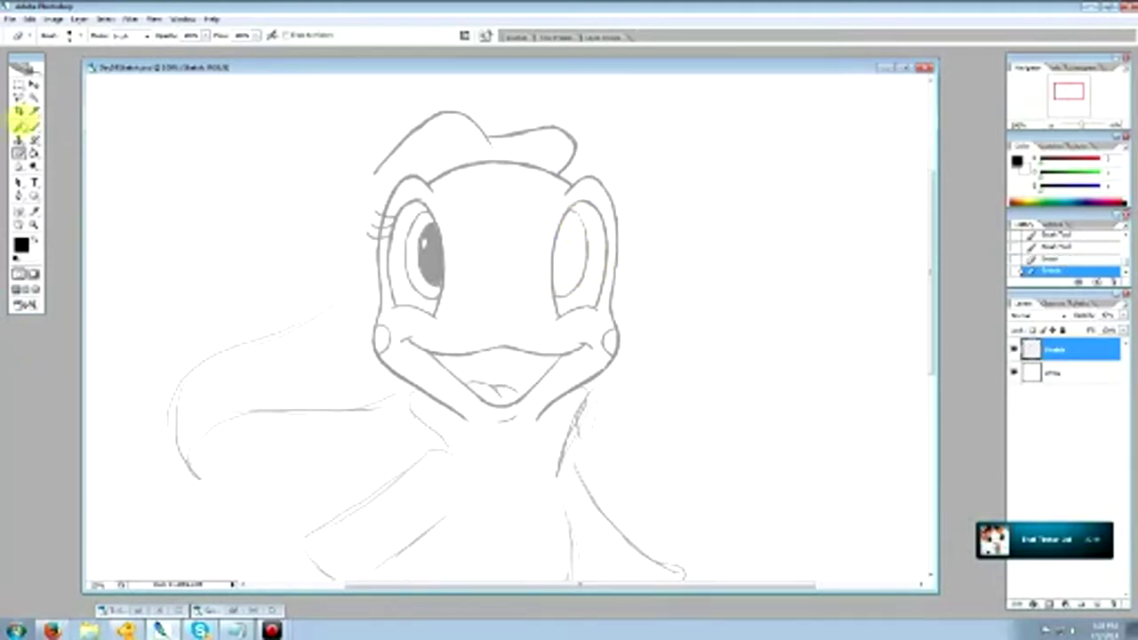
Tidy the right iris's top, brush eyelashes on the eye's outer side, redoing one lash, and fill in the dark oval pupil.
click(34, 127)
drag(576, 212, 573, 204)
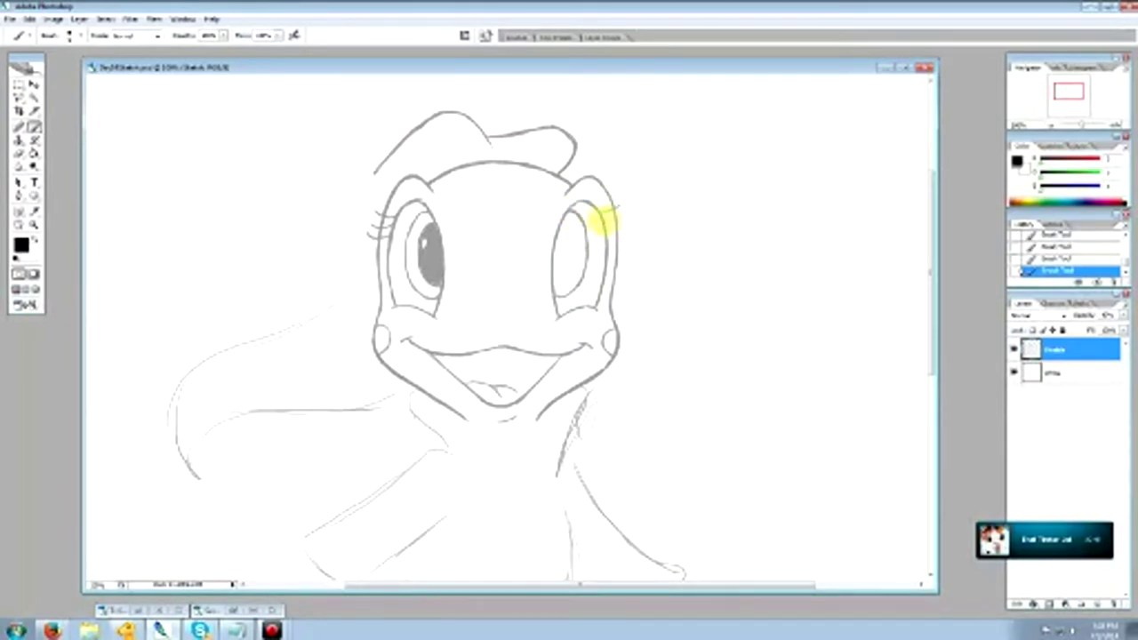
click(1053, 258)
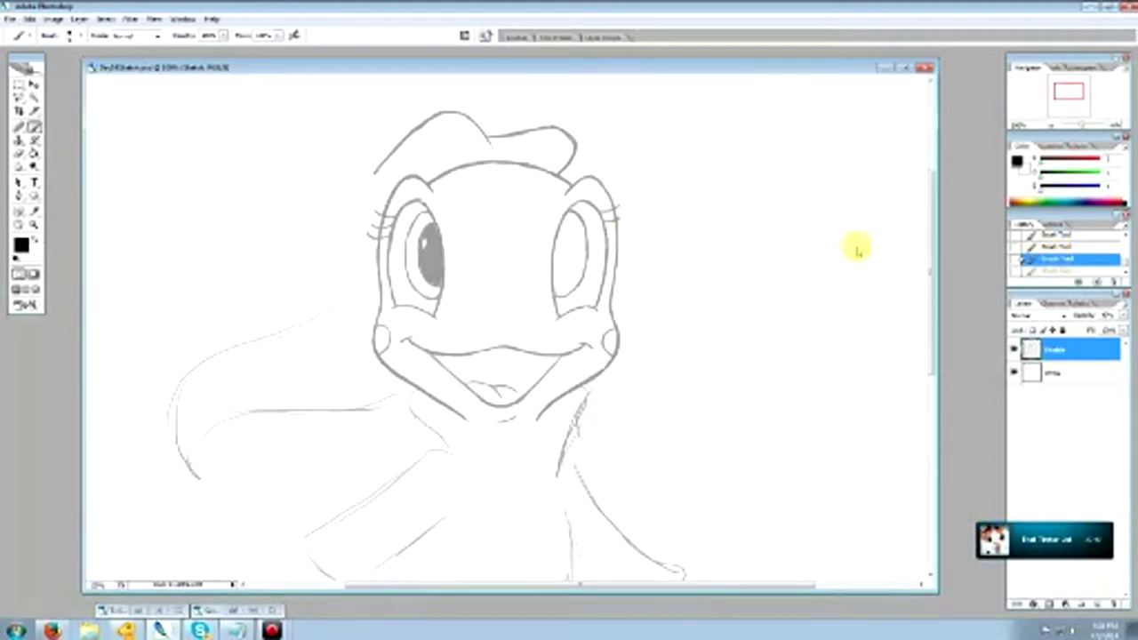
drag(606, 235, 620, 230)
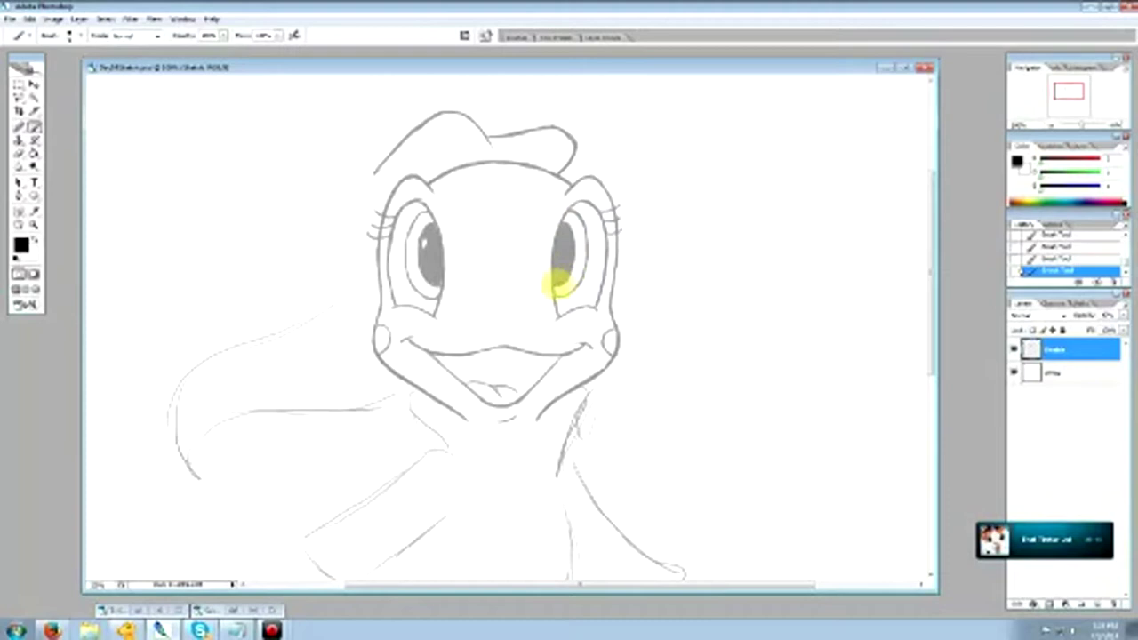
Erase excess line around the bottoms of both pupils and a small highlight in the upper part of each pupil.
click(18, 153)
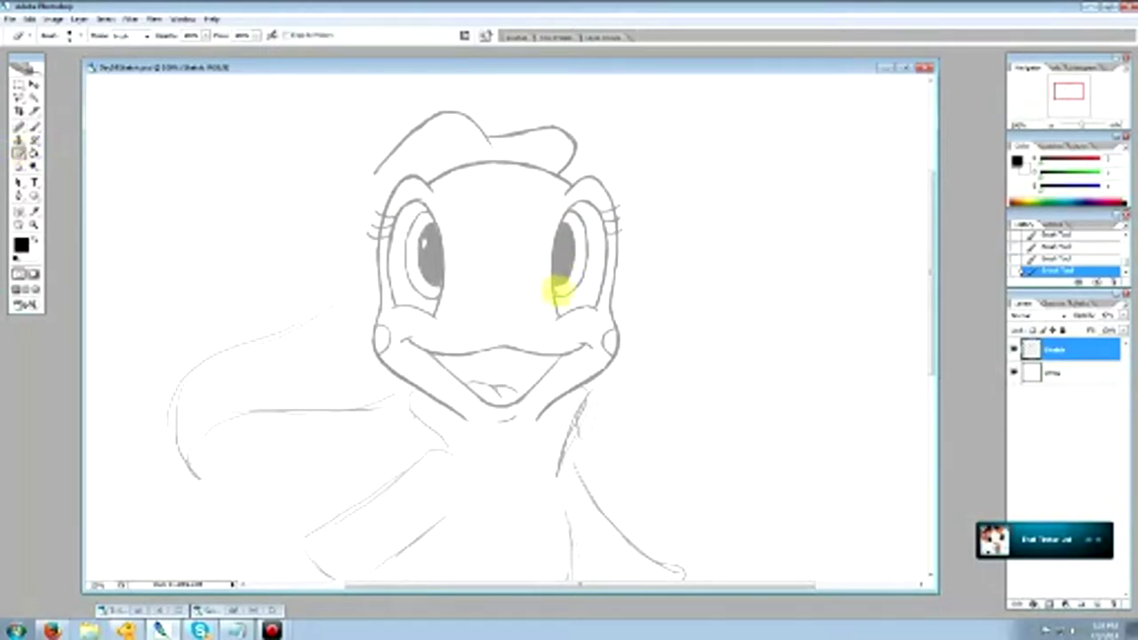
drag(560, 291, 565, 295)
drag(433, 289, 427, 285)
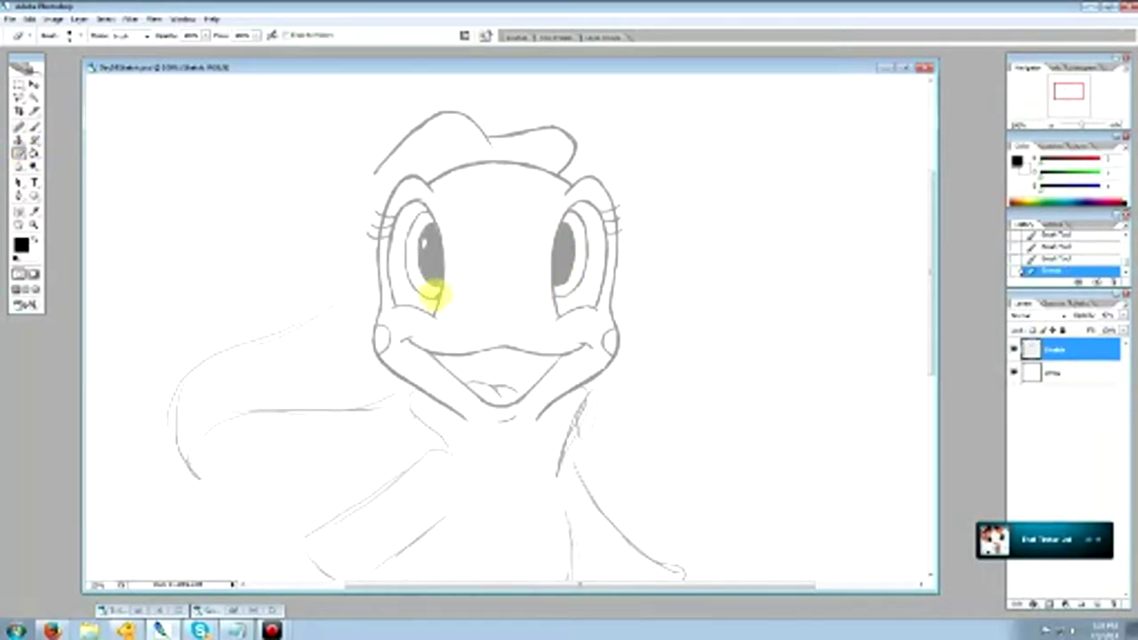
click(34, 126)
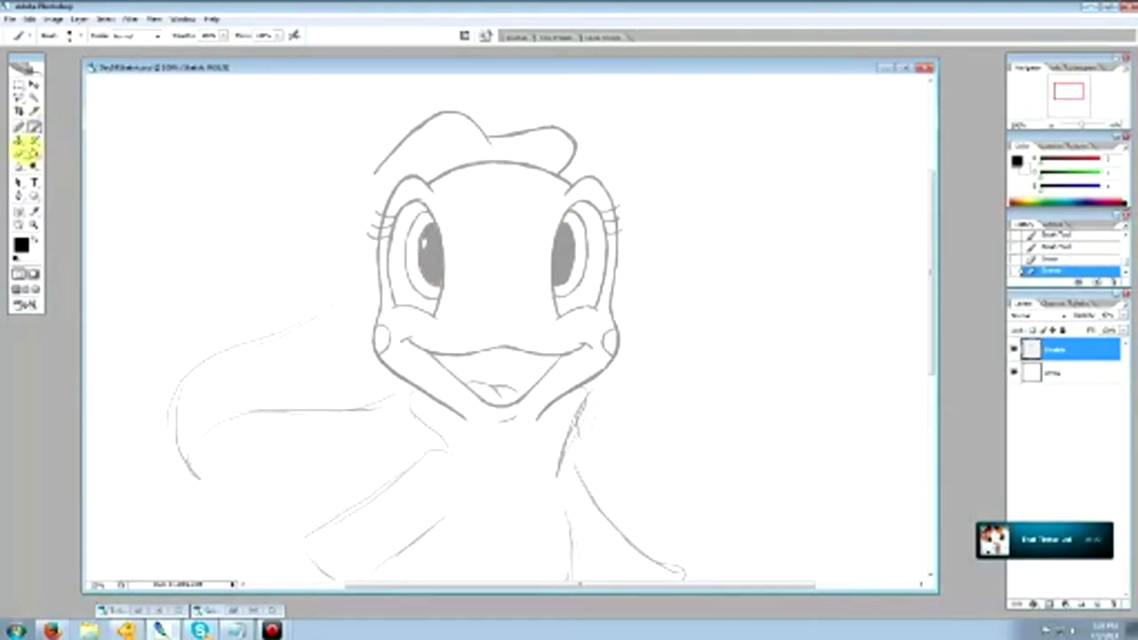
click(18, 153)
click(559, 242)
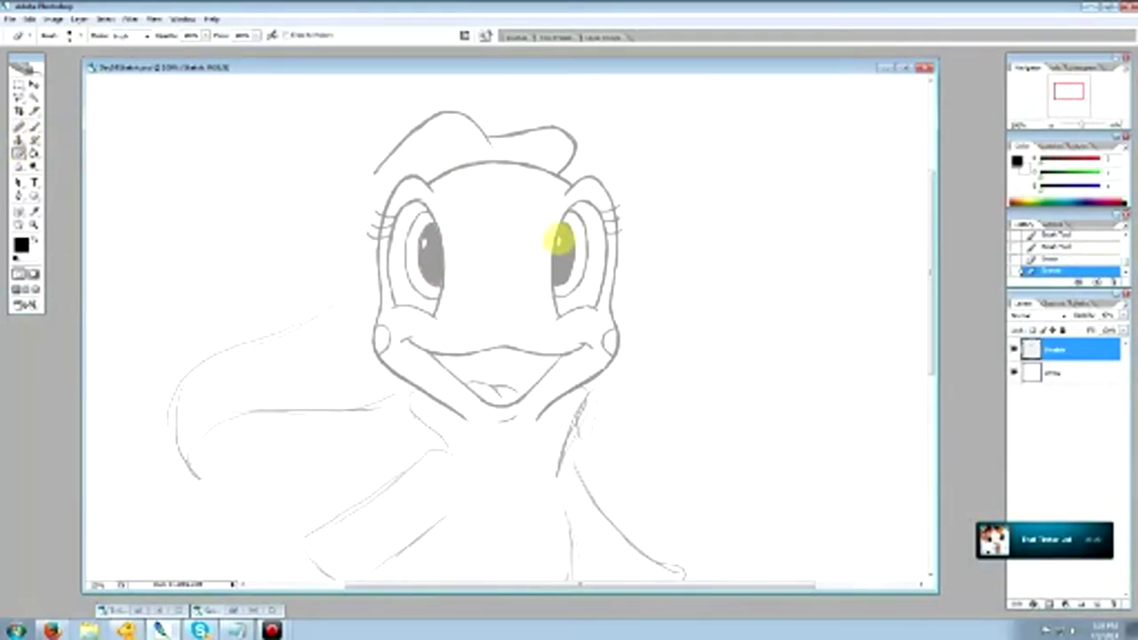
click(426, 243)
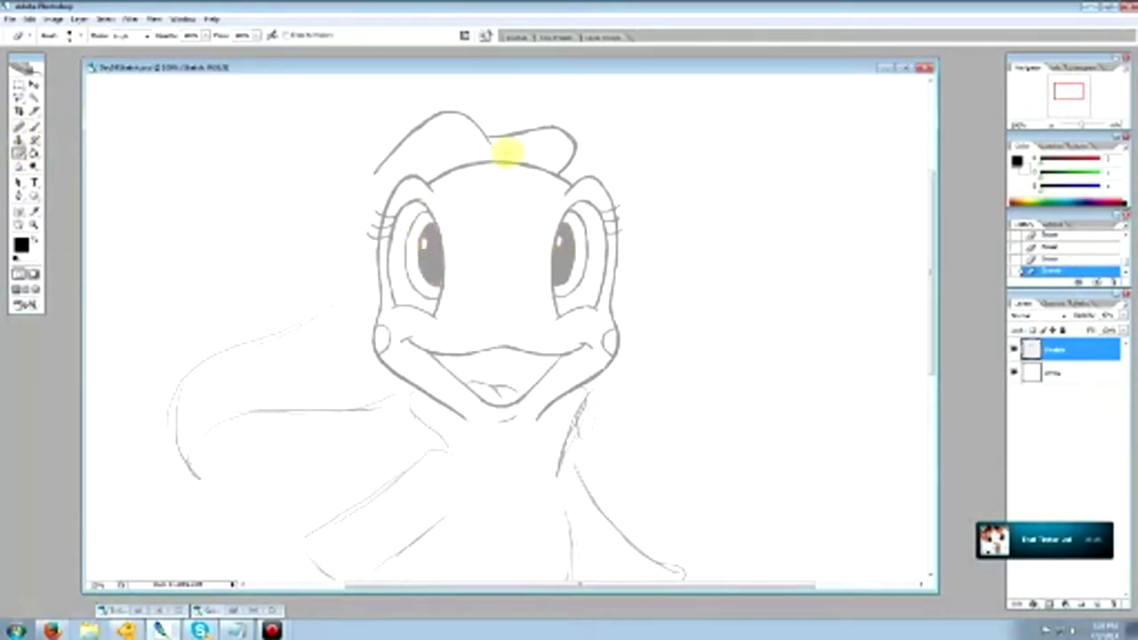
Reshape the left pupil's edges with brush strokes, undoing the first stroke and repainting it around the highlight.
click(34, 129)
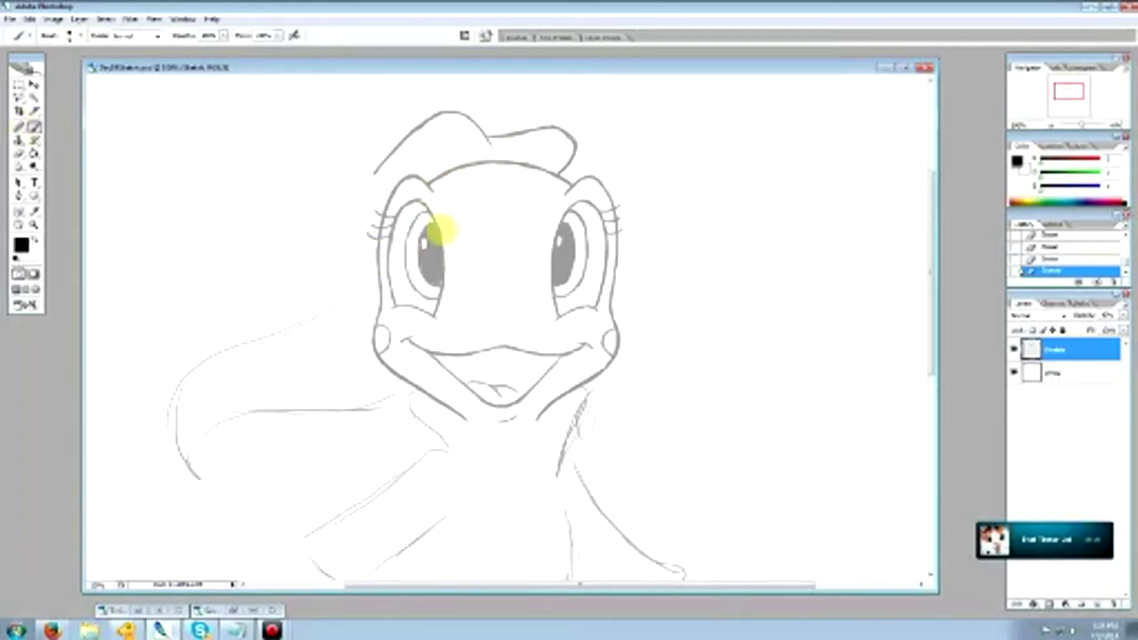
drag(436, 283, 436, 249)
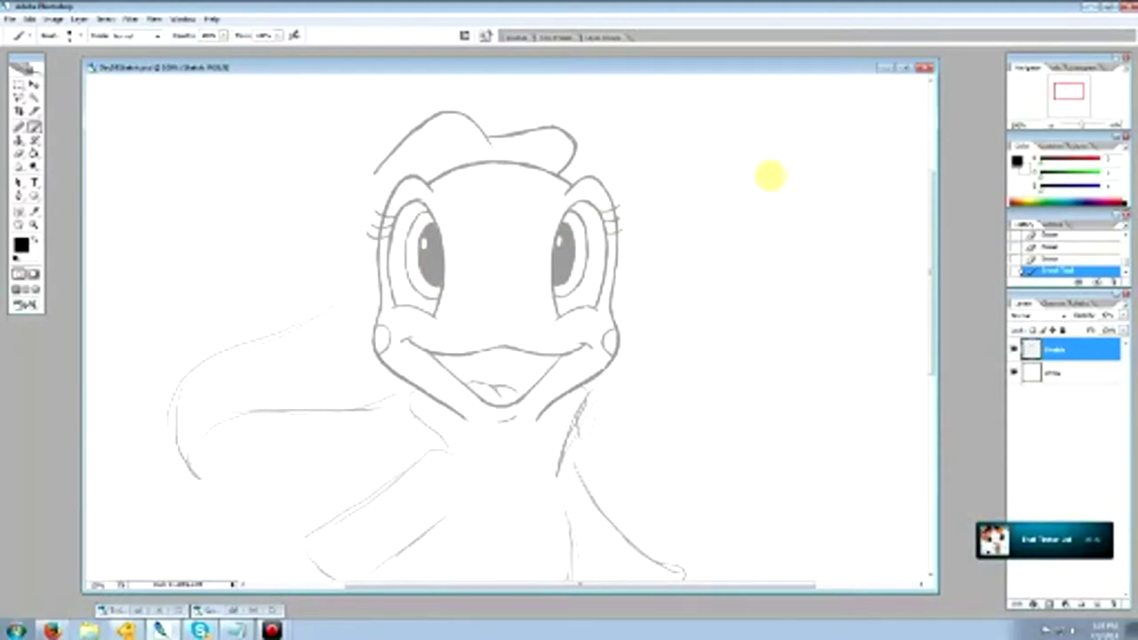
key(ctrl+z)
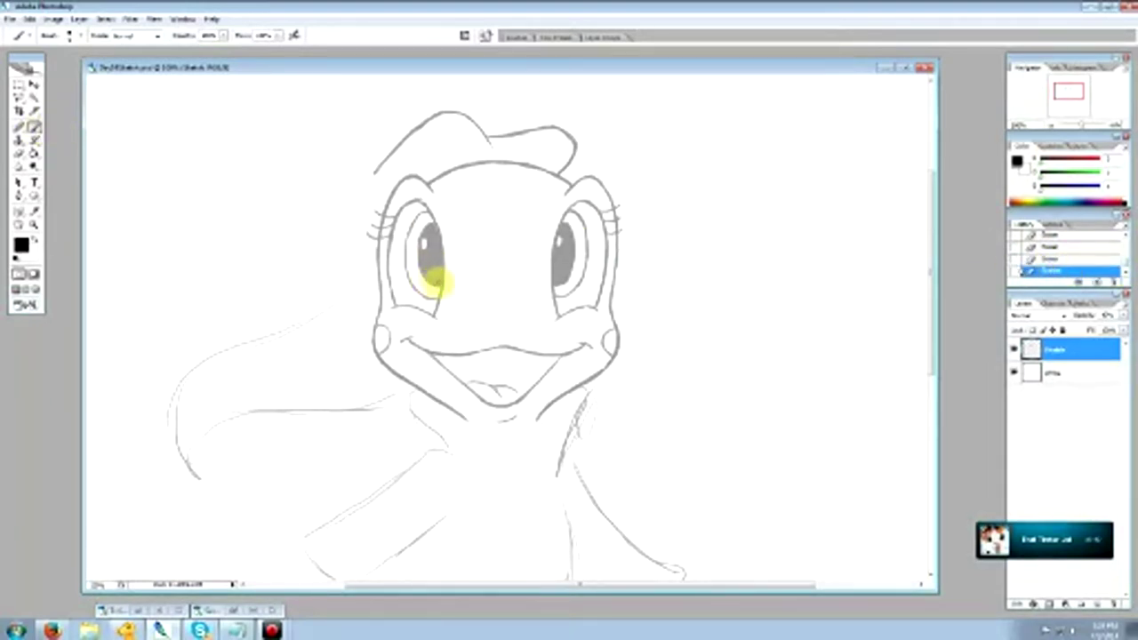
drag(438, 281, 416, 238)
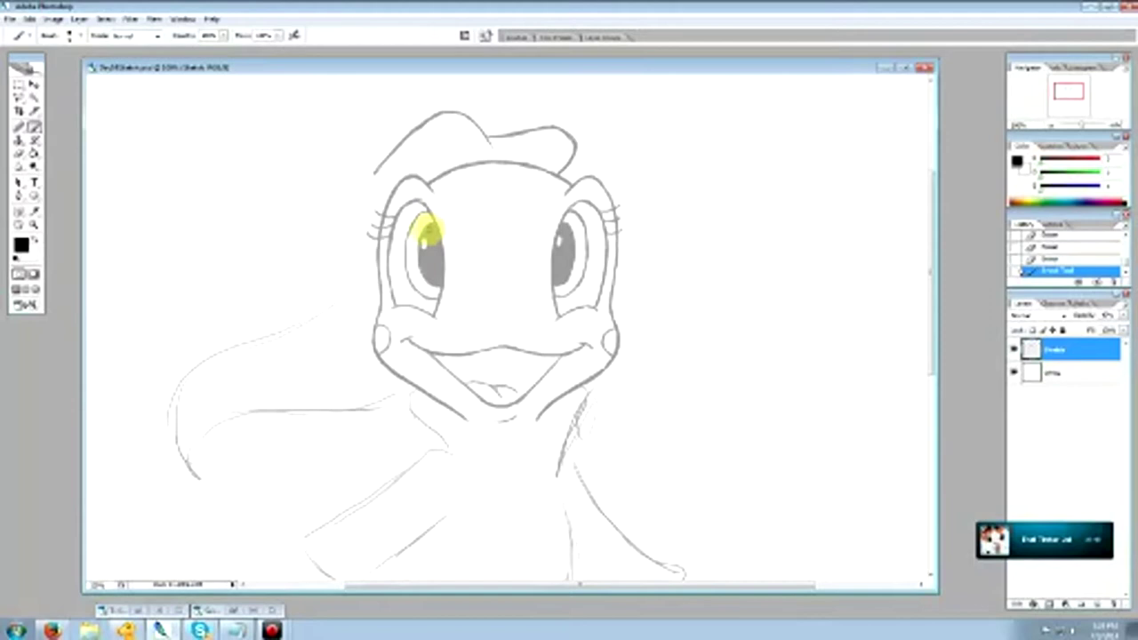
drag(425, 233, 442, 286)
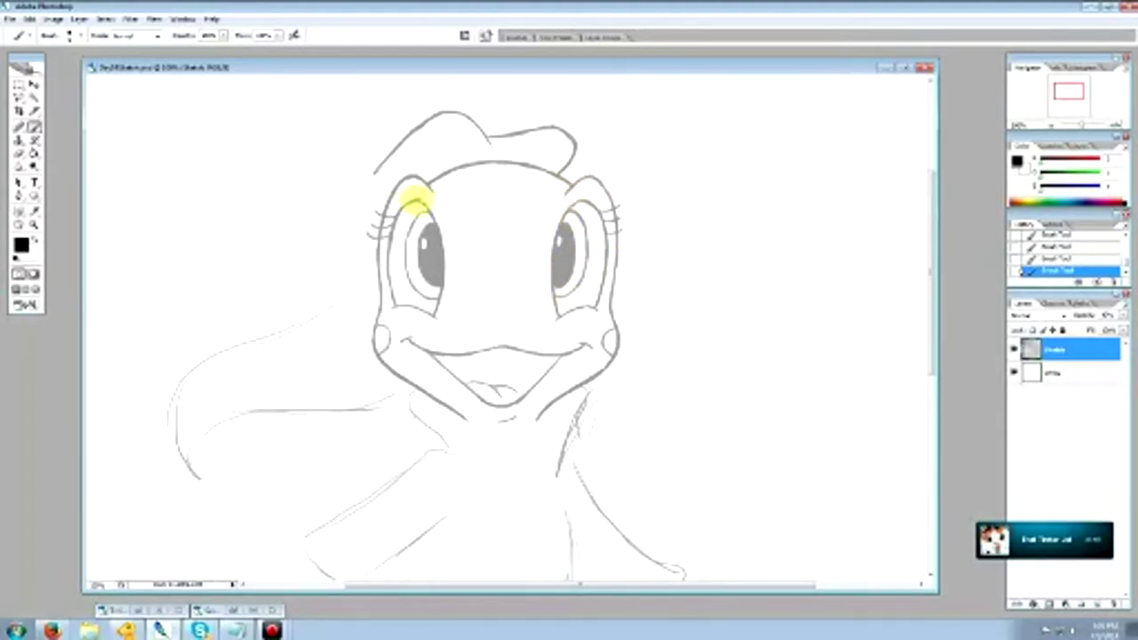
Thin the left eye's outlines with the eraser and erase the rough upper neck lines below the right cheek.
click(19, 152)
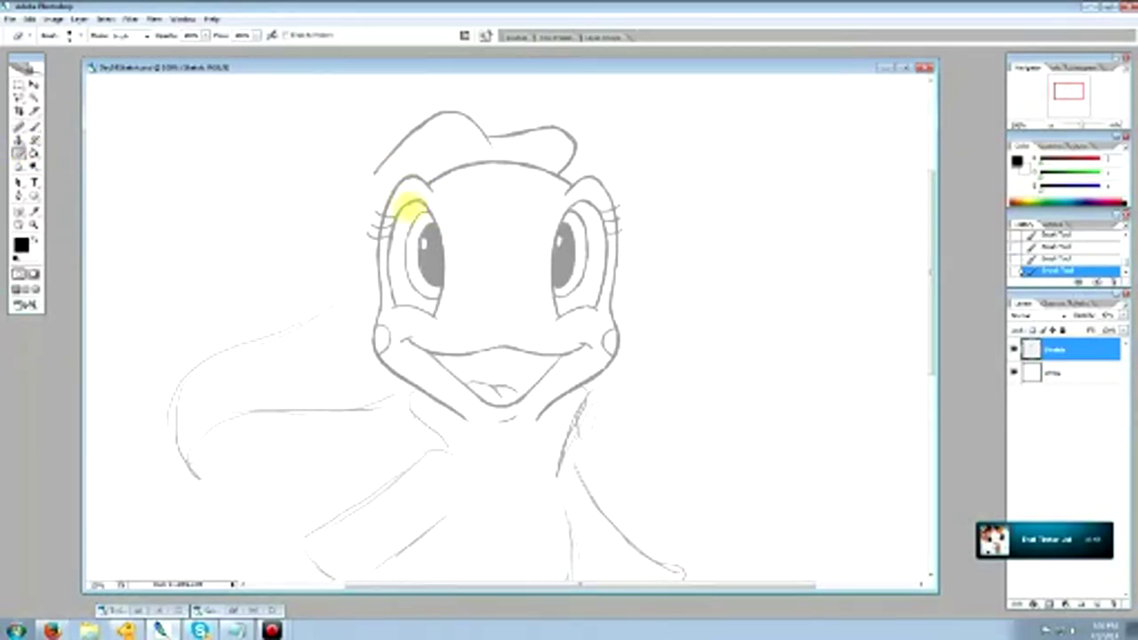
drag(390, 255, 382, 263)
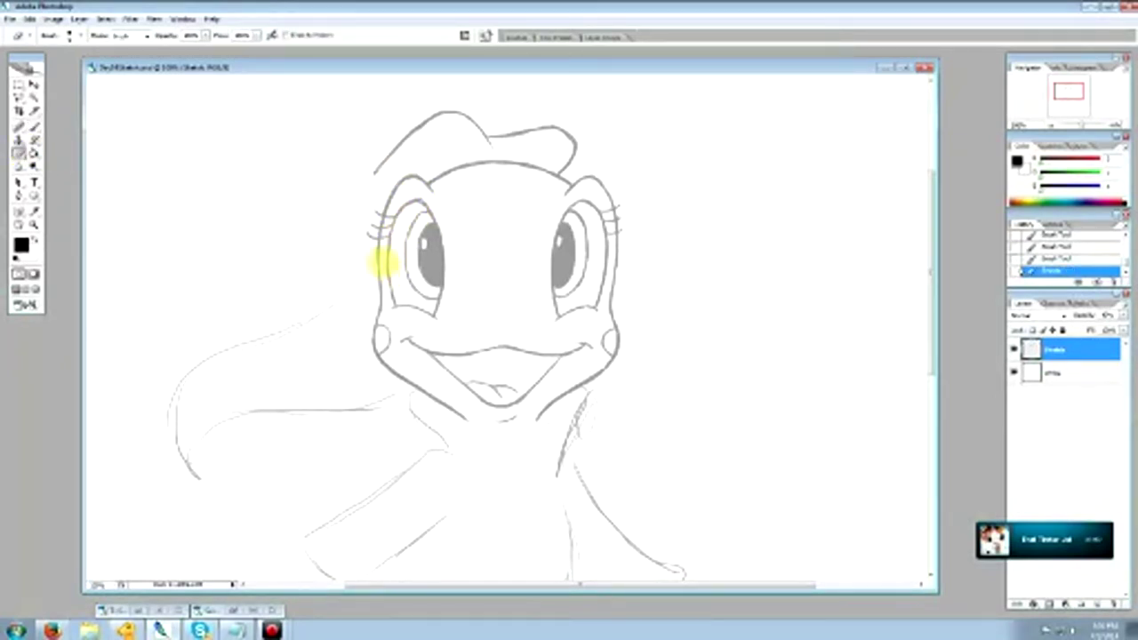
drag(415, 210, 424, 197)
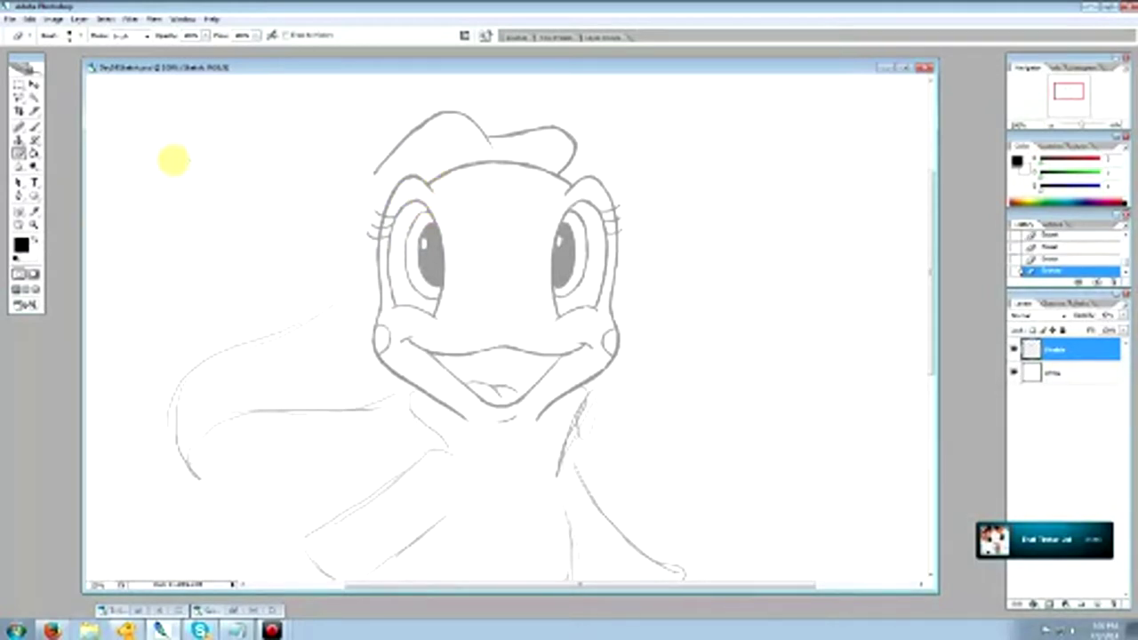
click(34, 127)
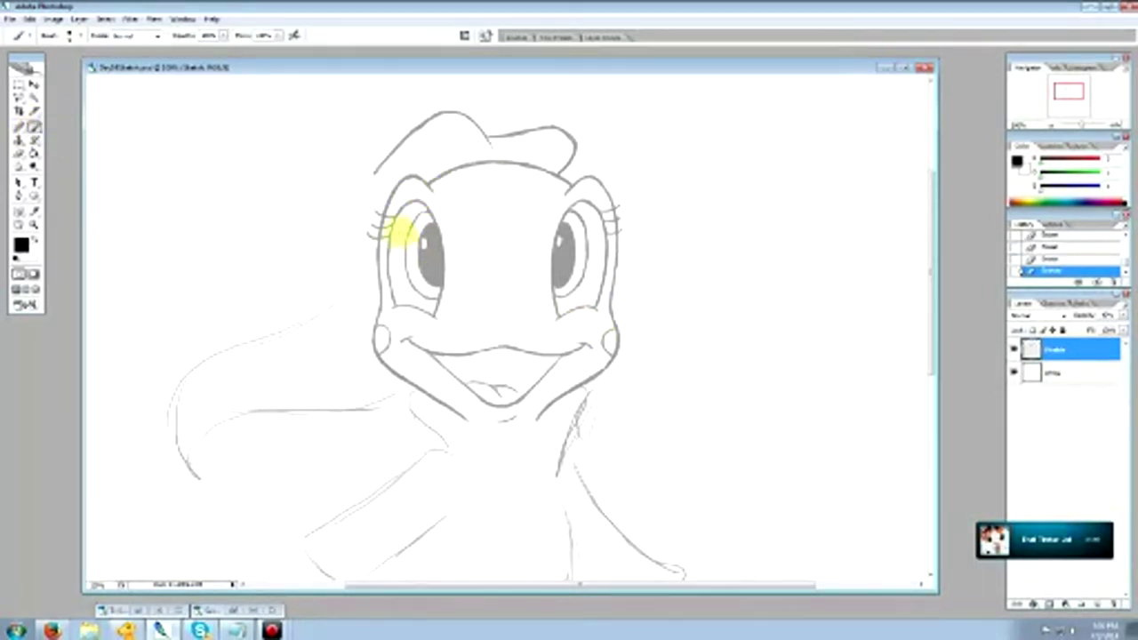
click(17, 153)
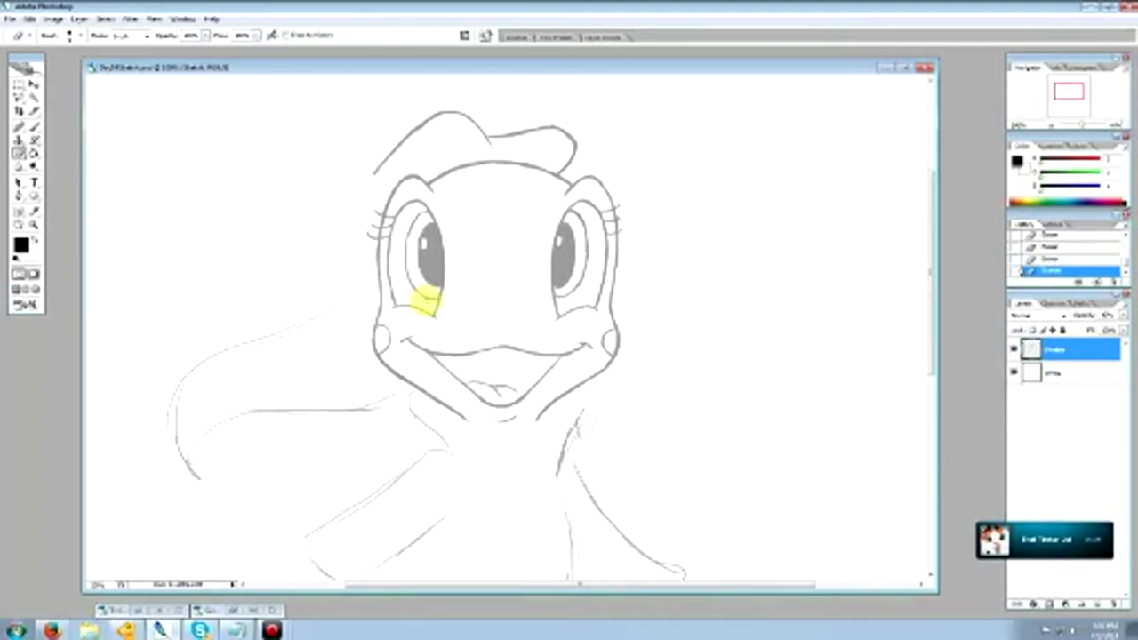
Draw a curved chin line below the mouth with a small crease at each end, cleaning its edges with the eraser.
click(34, 127)
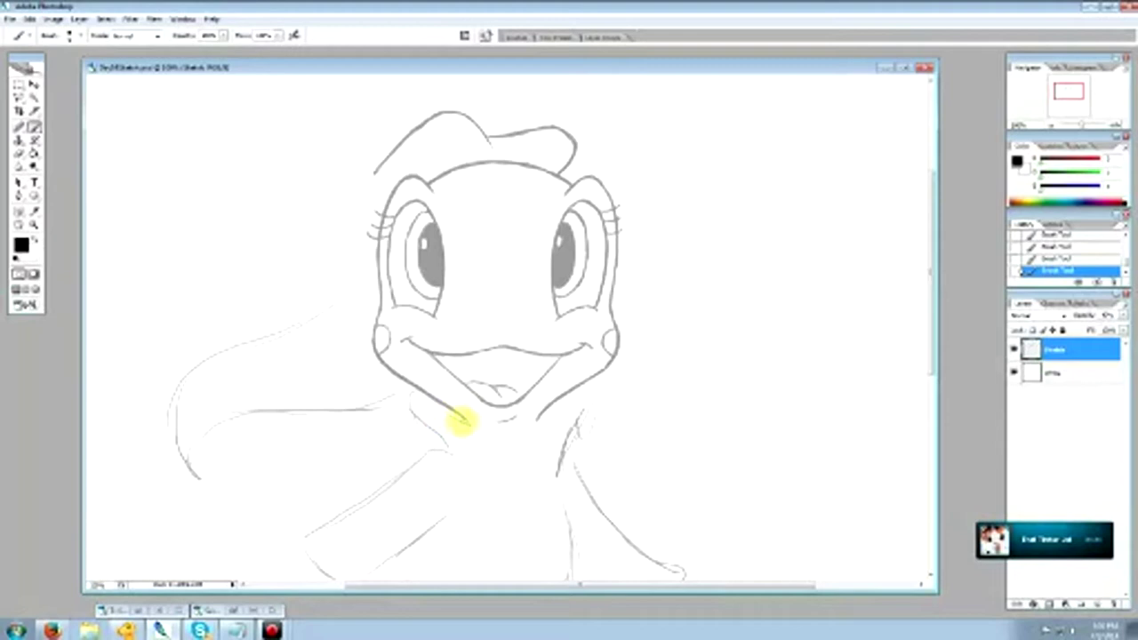
drag(454, 416, 527, 426)
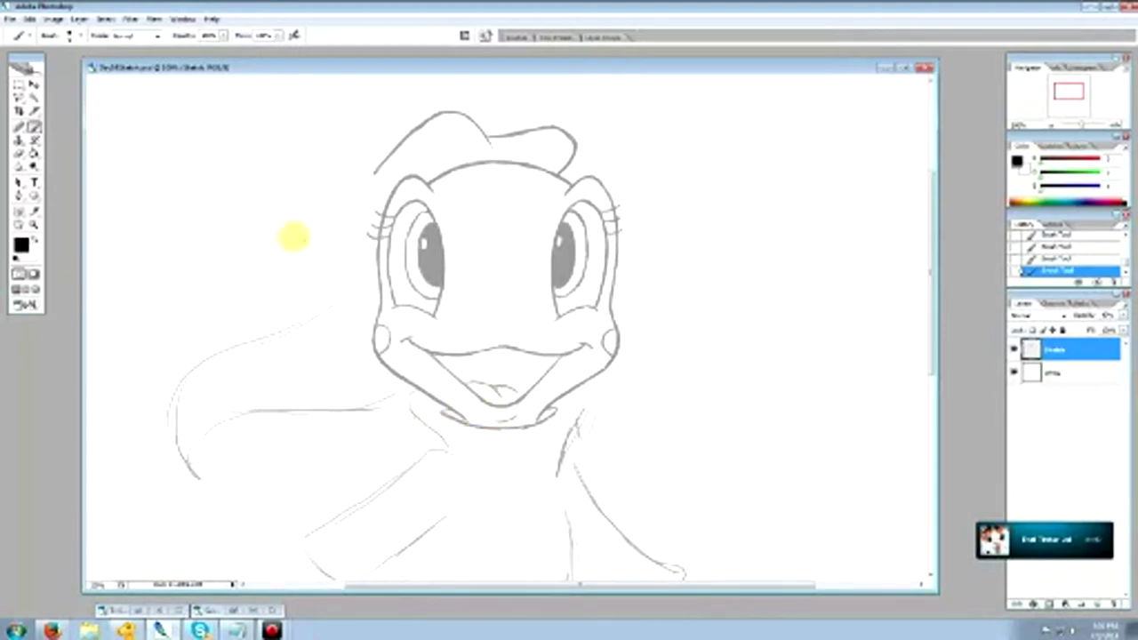
click(19, 153)
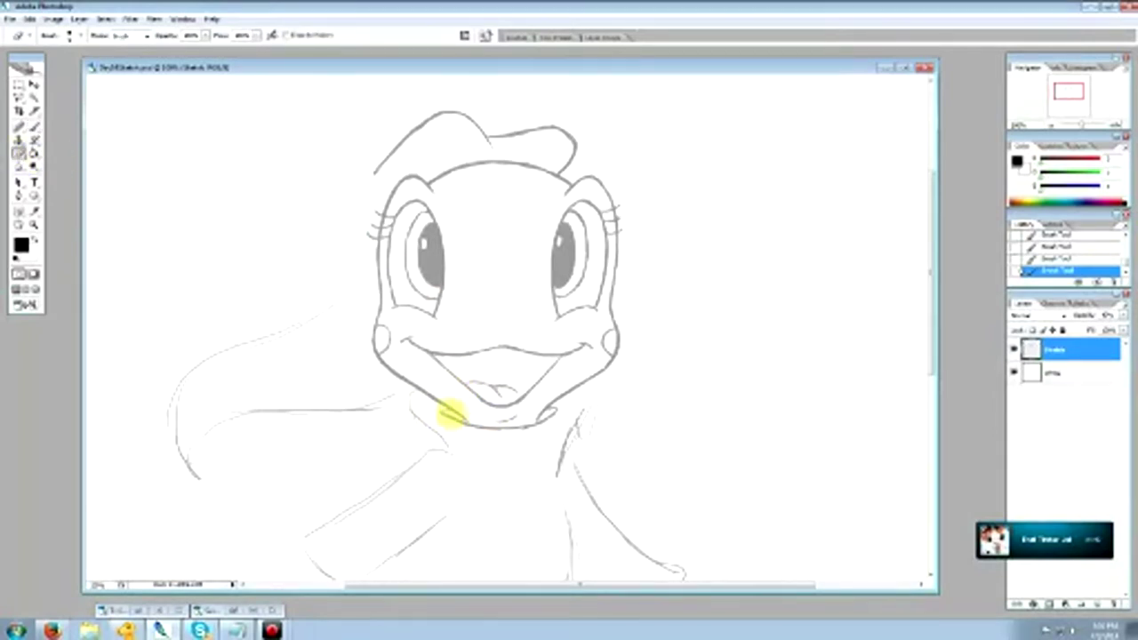
mouse_move(454, 414)
mouse_down()
mouse_move(500, 432)
mouse_move(490, 427)
mouse_move(524, 409)
mouse_move(534, 414)
mouse_move(511, 427)
mouse_move(537, 424)
mouse_up()
click(34, 126)
mouse_move(516, 418)
mouse_down()
mouse_move(496, 421)
mouse_move(539, 420)
mouse_up()
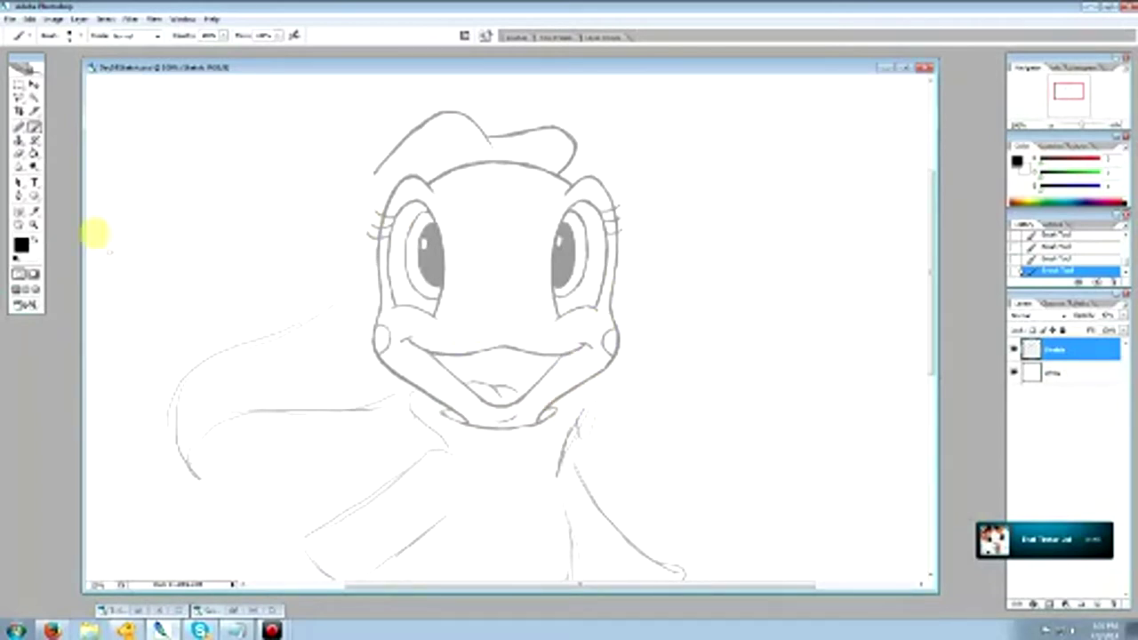
Erase the rough curved lines extending out to the left of the character's face and neck.
click(19, 153)
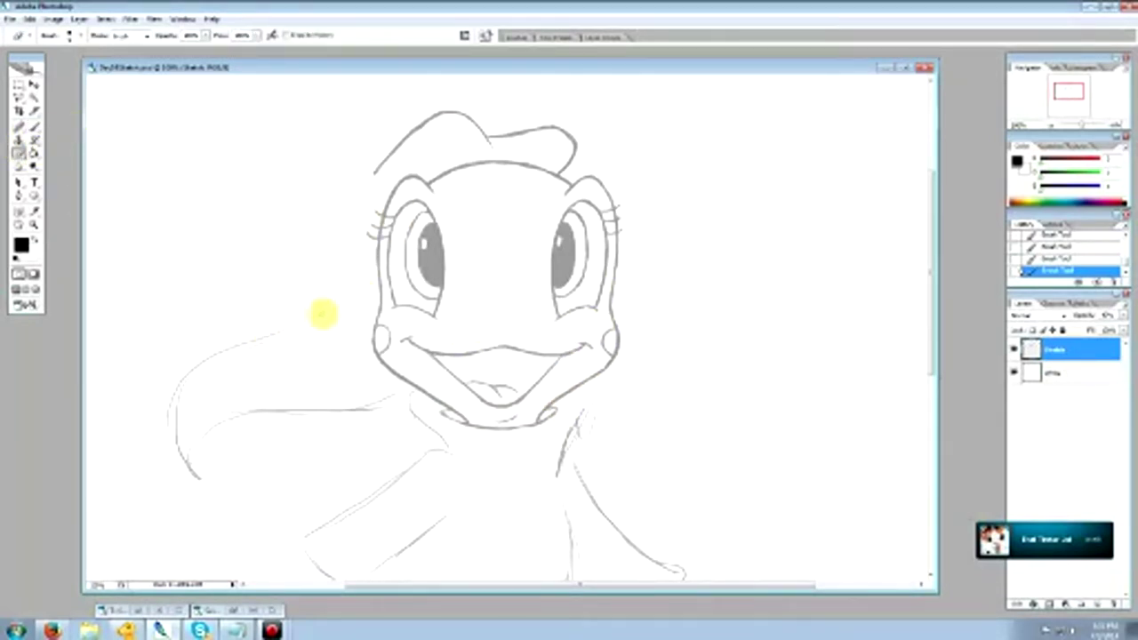
mouse_move(323, 313)
mouse_down()
mouse_move(188, 374)
mouse_move(175, 397)
mouse_move(181, 380)
mouse_move(184, 460)
mouse_move(191, 468)
mouse_move(176, 441)
mouse_move(210, 388)
mouse_move(252, 407)
mouse_move(184, 454)
mouse_move(264, 410)
mouse_move(362, 409)
mouse_move(393, 395)
mouse_up()
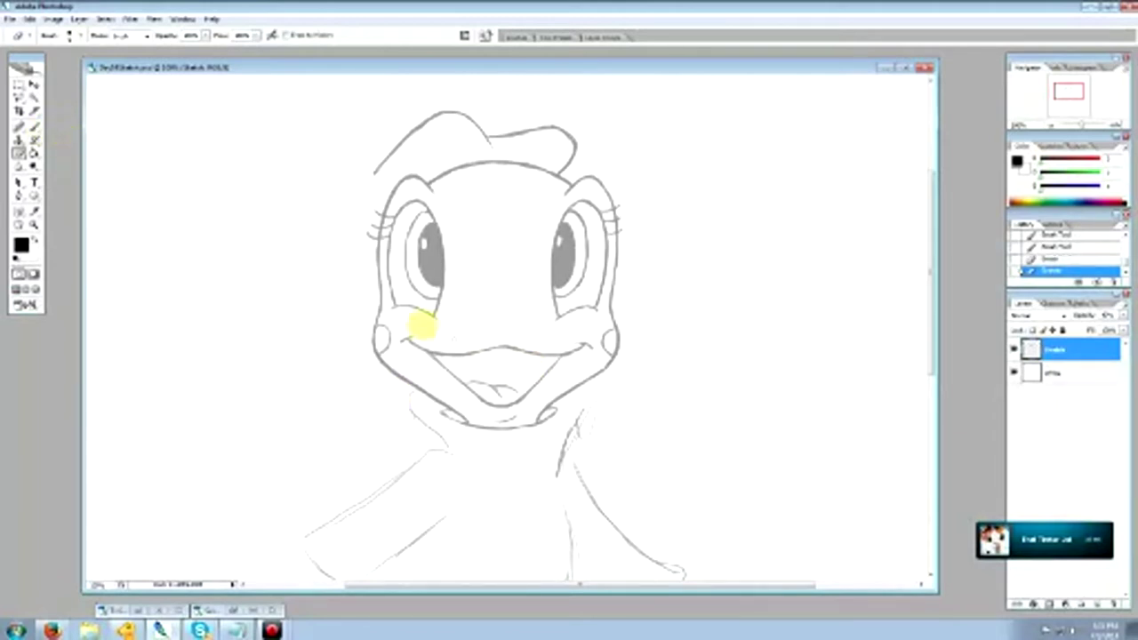
Redraw the right jaw line between the cheek and the chin with brush strokes, cleaning its edges with the eraser.
click(33, 127)
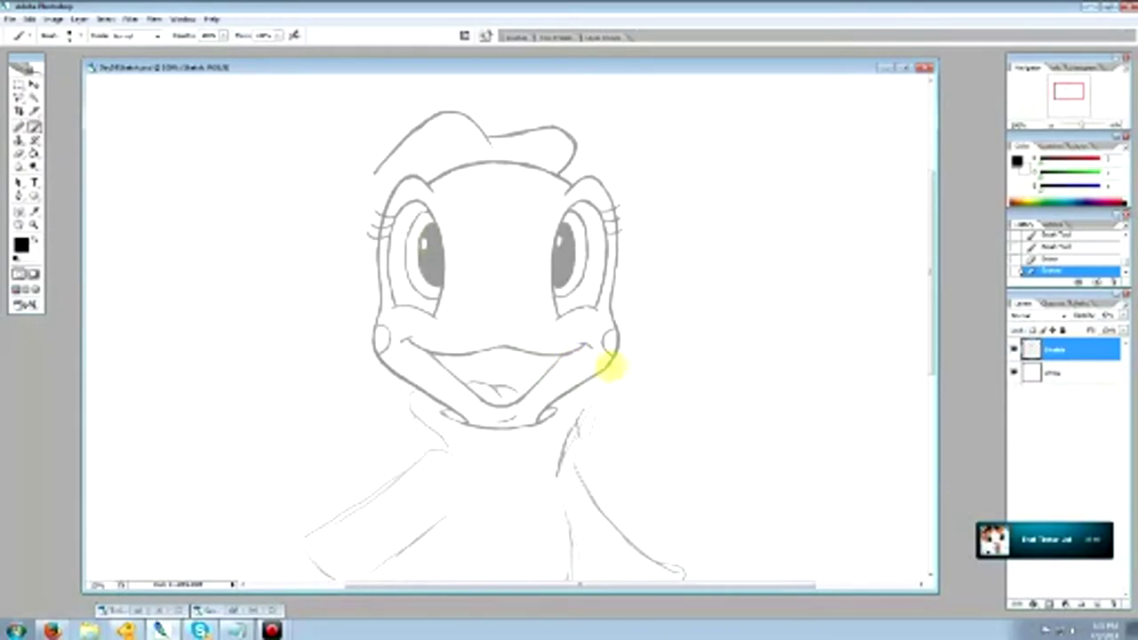
drag(592, 381, 559, 398)
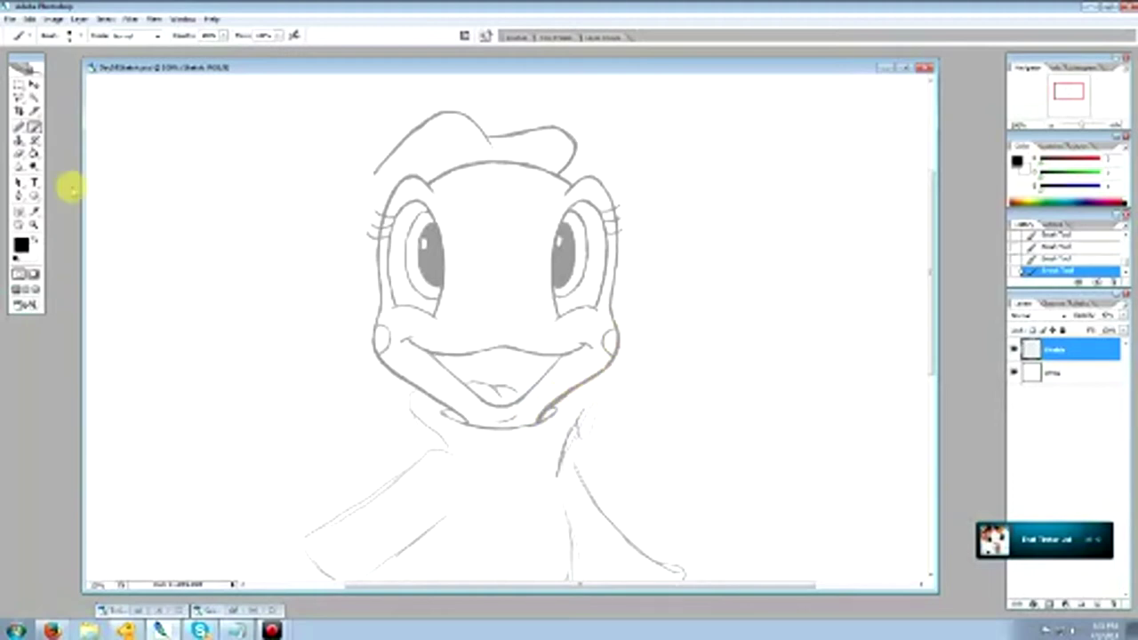
click(18, 152)
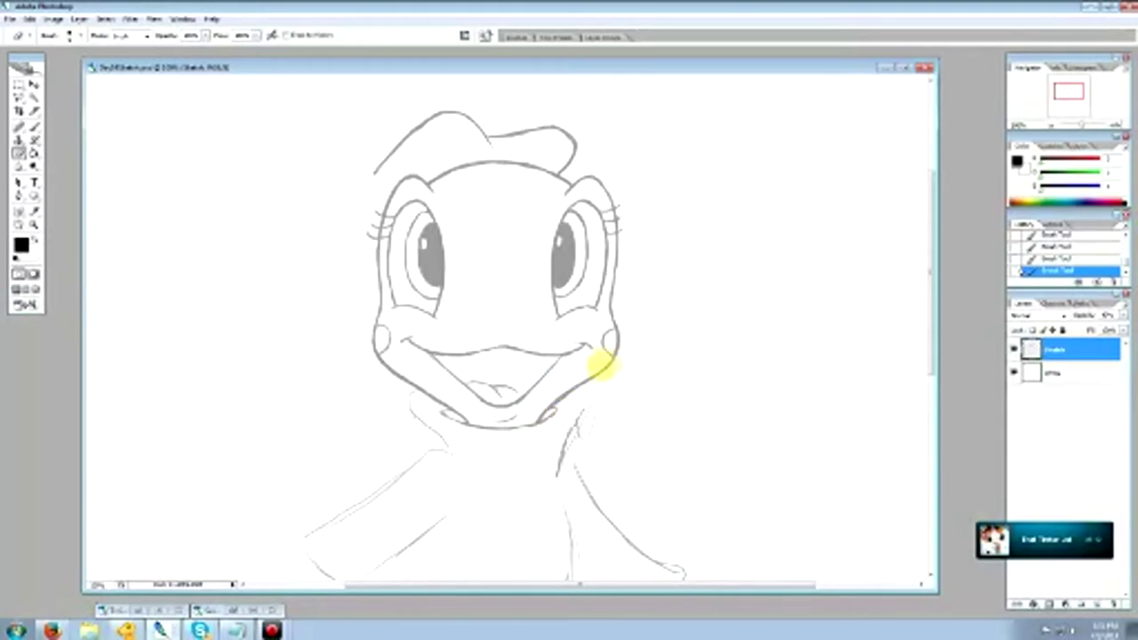
mouse_move(601, 365)
mouse_down()
mouse_move(542, 411)
mouse_move(596, 380)
mouse_up()
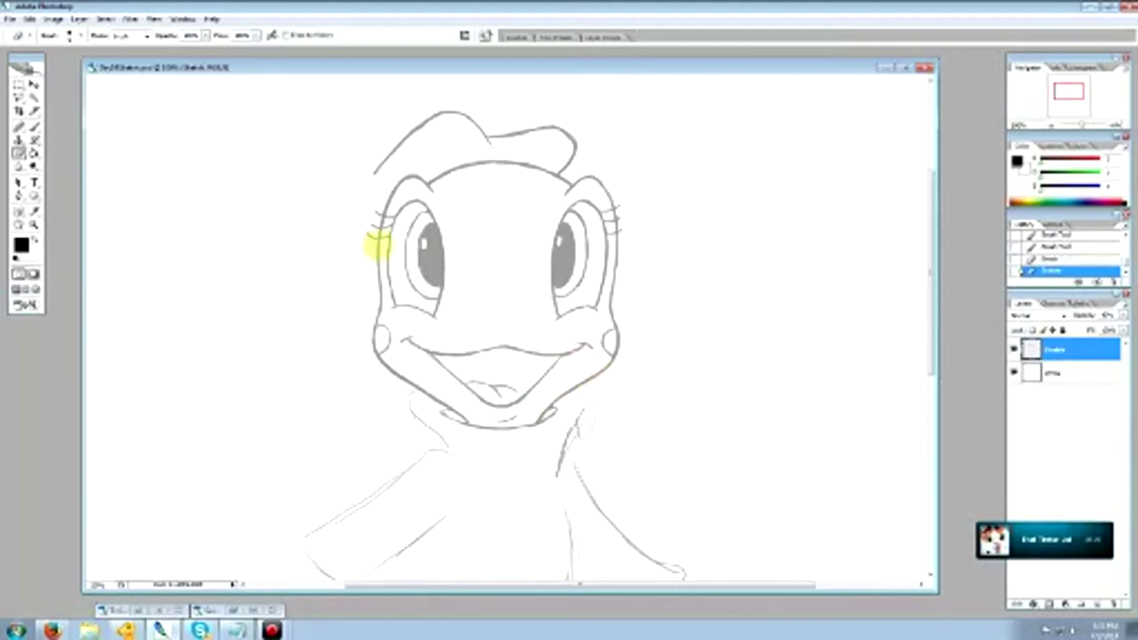
click(34, 126)
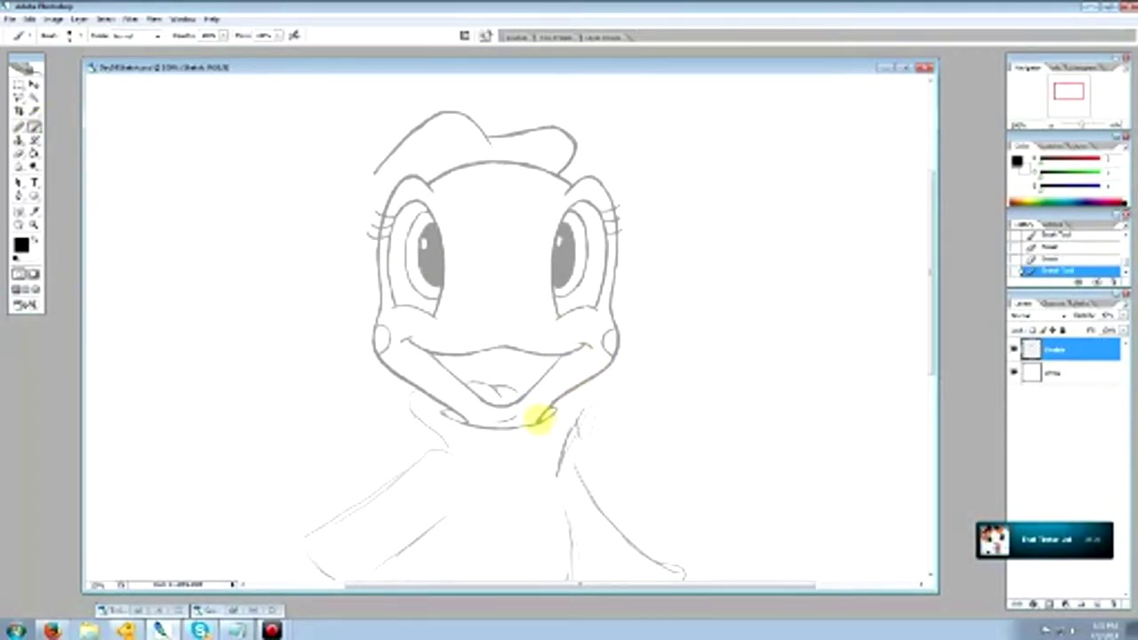
drag(567, 391, 590, 330)
click(17, 151)
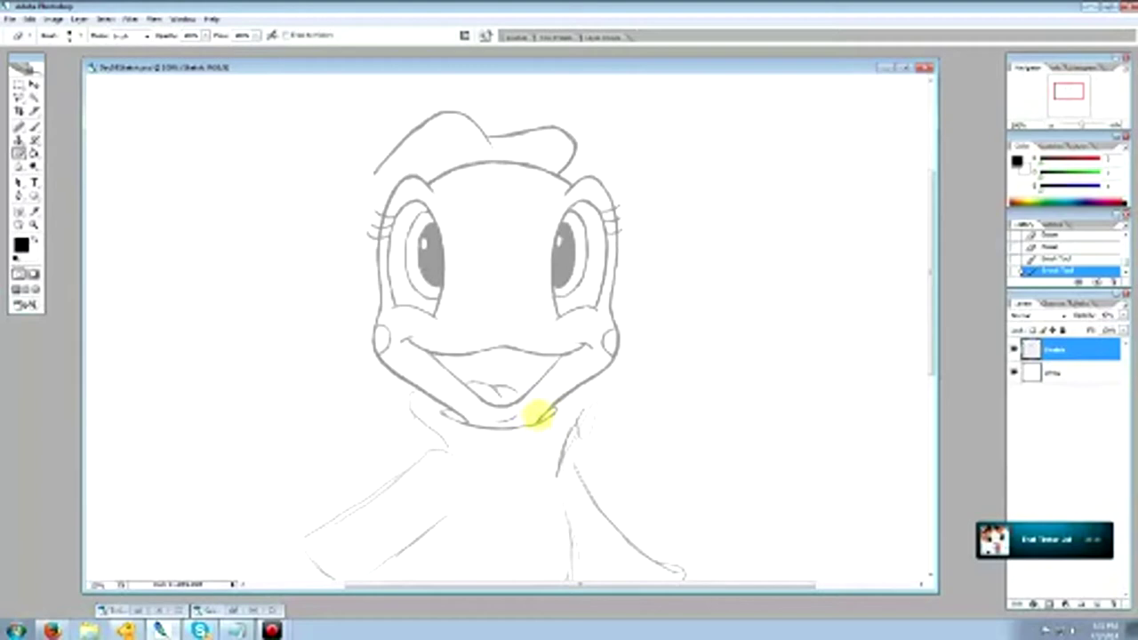
Clean up the line at the right corner of the duck's chin by erasing stray marks and retouching it with the brush.
drag(550, 403, 587, 373)
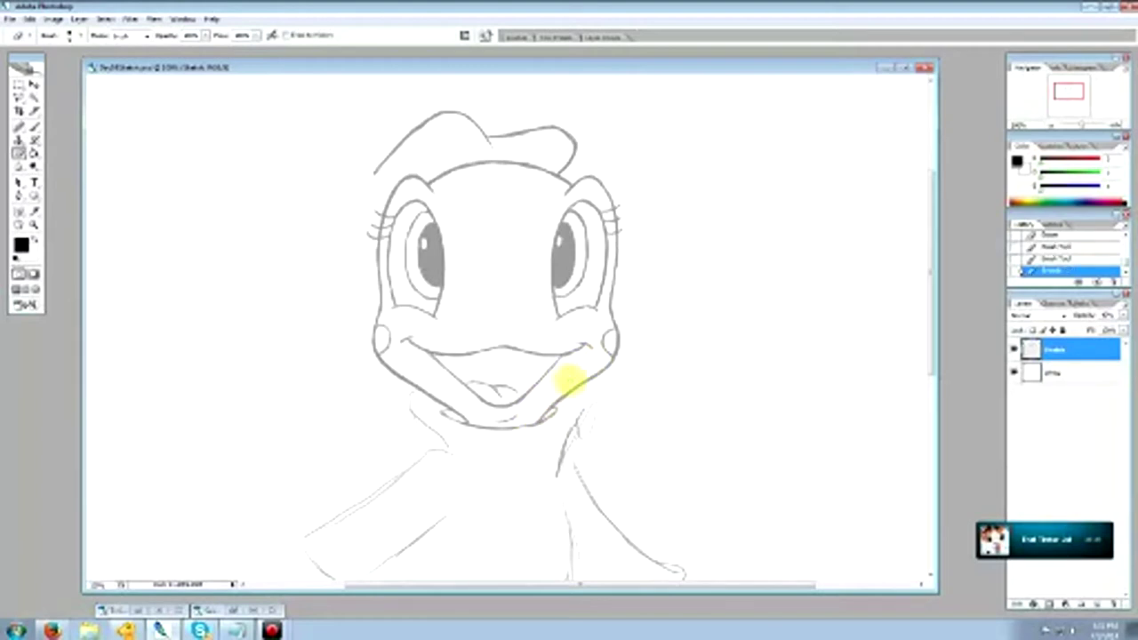
click(34, 128)
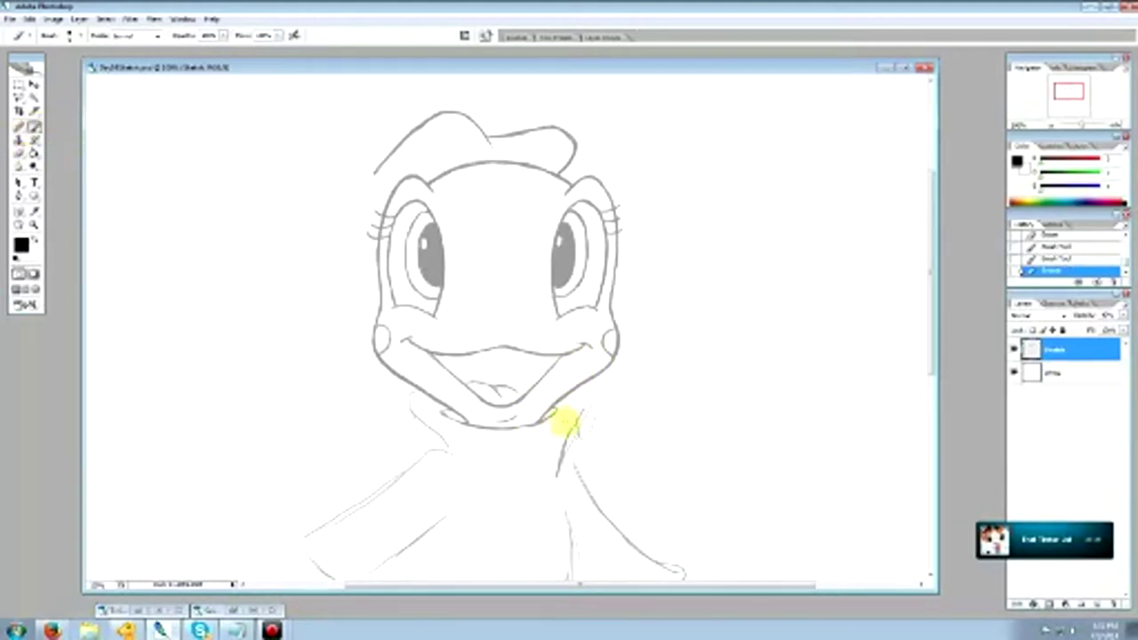
drag(552, 409, 536, 415)
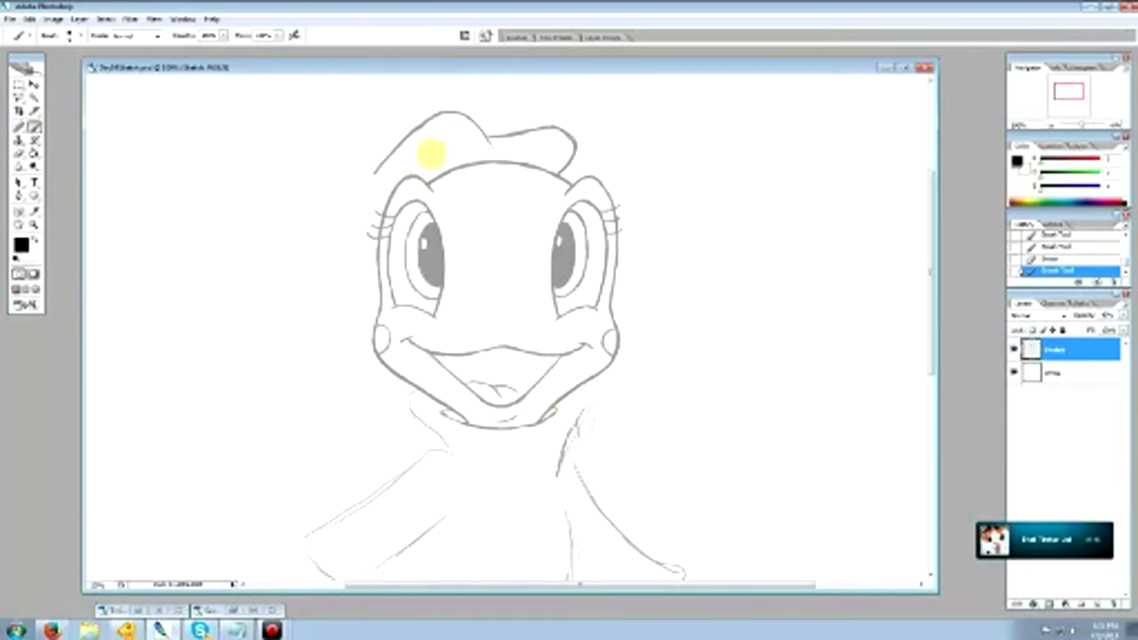
Draw a short curved strand above the left eye and a large sweeping curve out to the left of the head.
drag(414, 162, 405, 160)
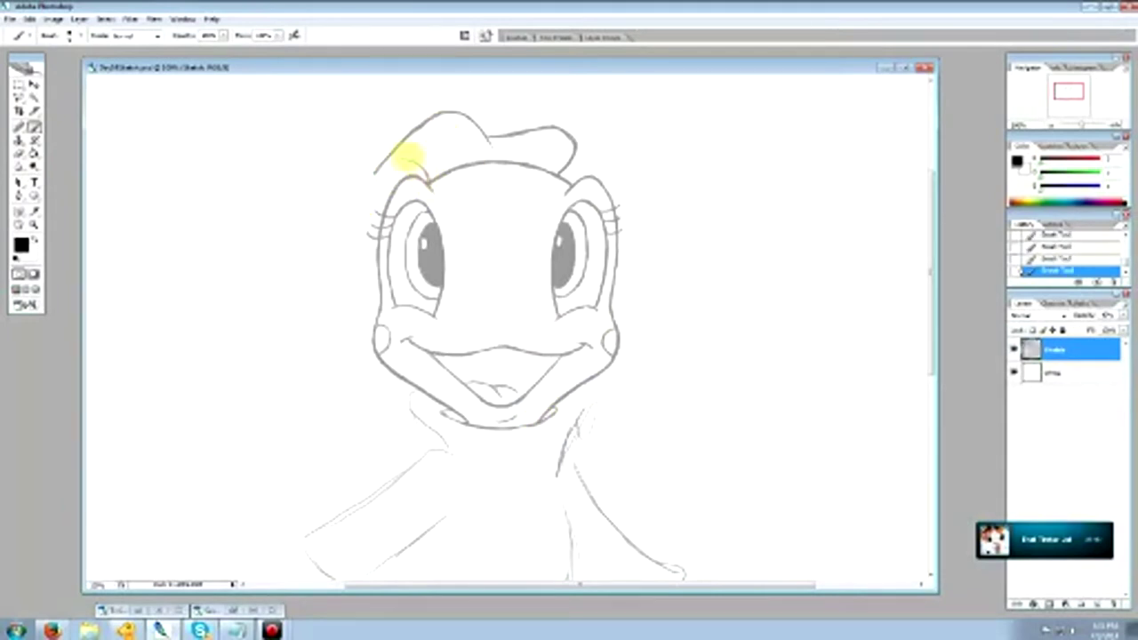
mouse_move(349, 200)
mouse_down()
mouse_move(262, 241)
mouse_move(190, 348)
mouse_move(242, 415)
mouse_up()
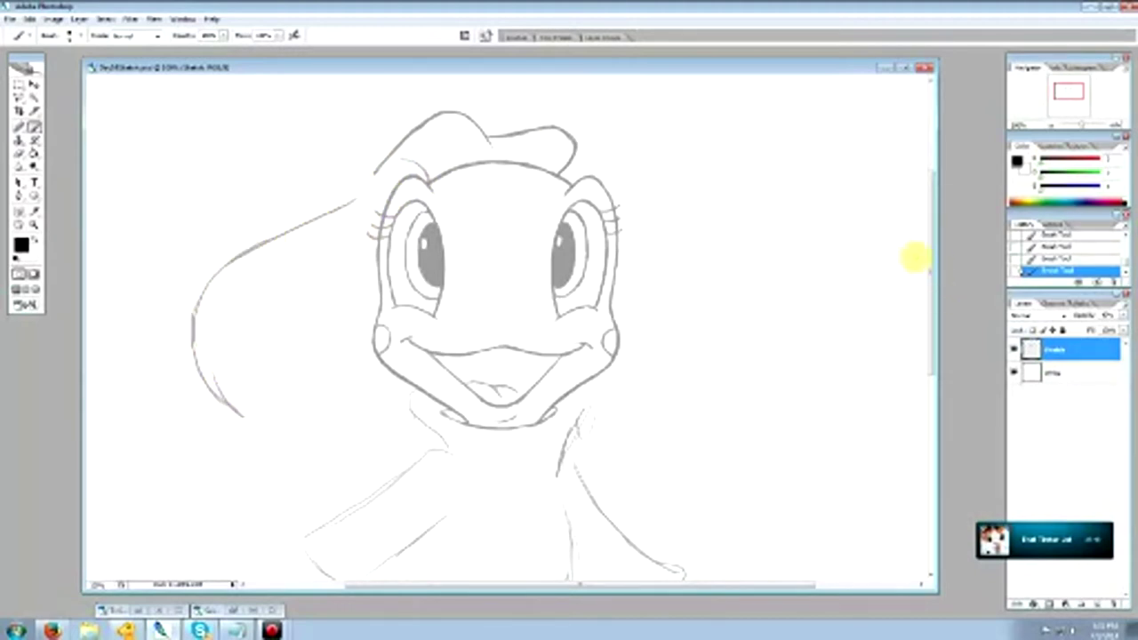
Refine the white highlights in both pupils with the eraser and retouch the surrounding eye lines with the brush.
drag(932, 260, 935, 267)
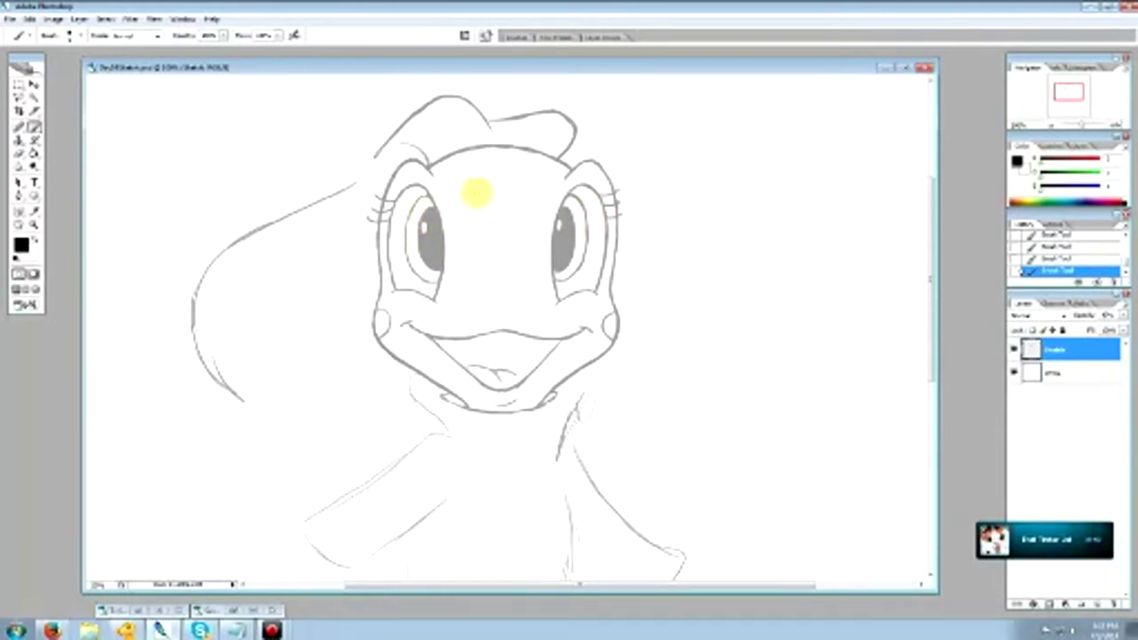
click(18, 152)
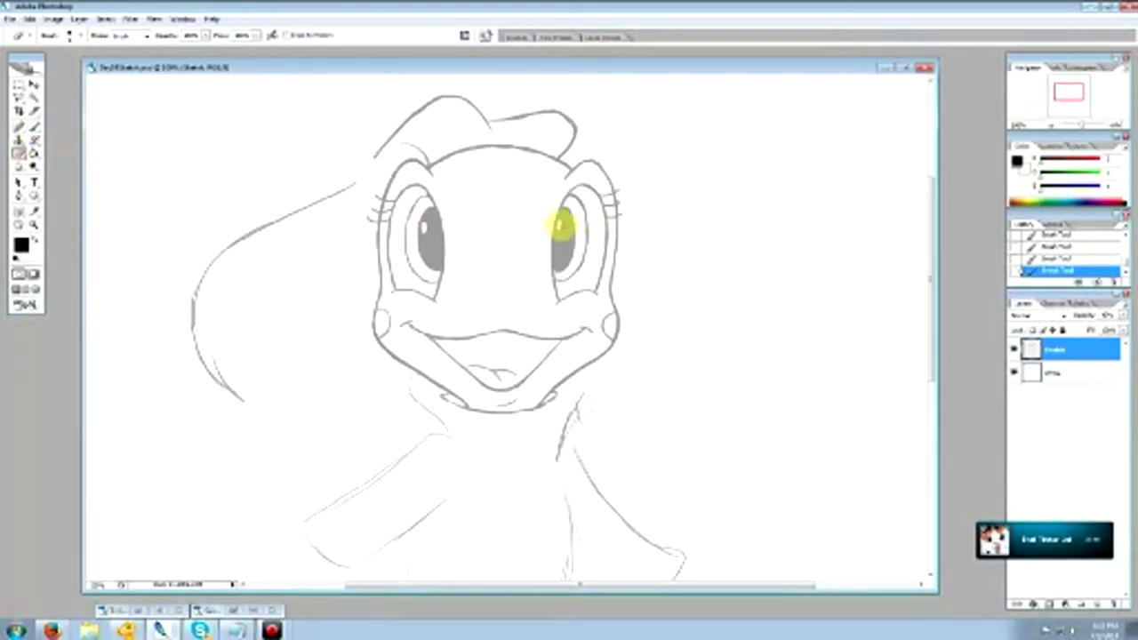
drag(558, 223, 559, 229)
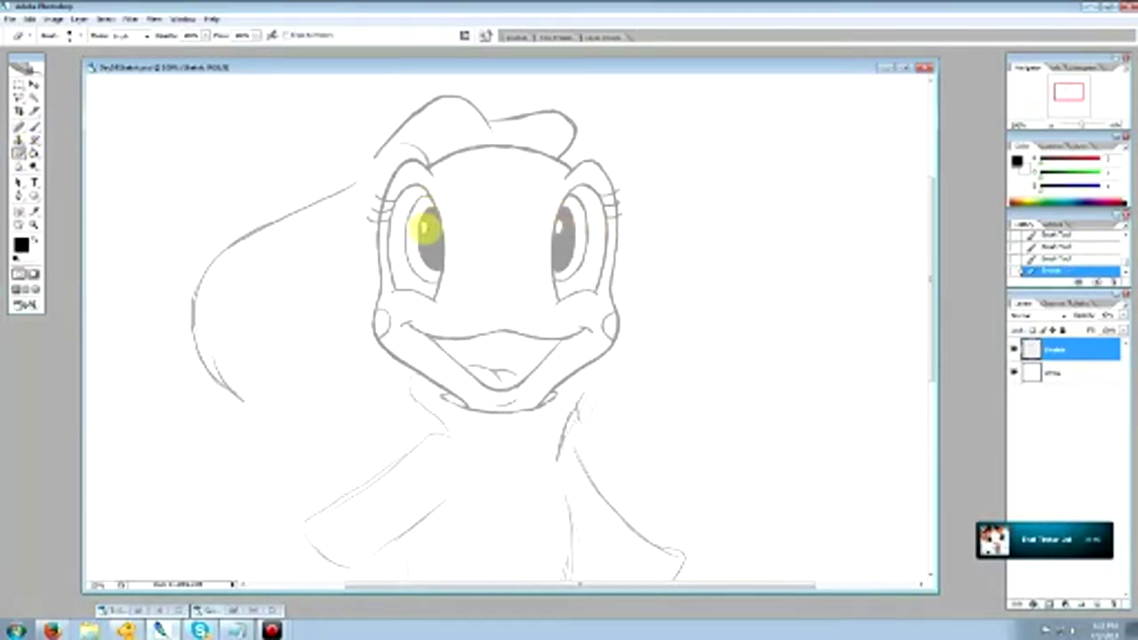
click(425, 228)
click(33, 126)
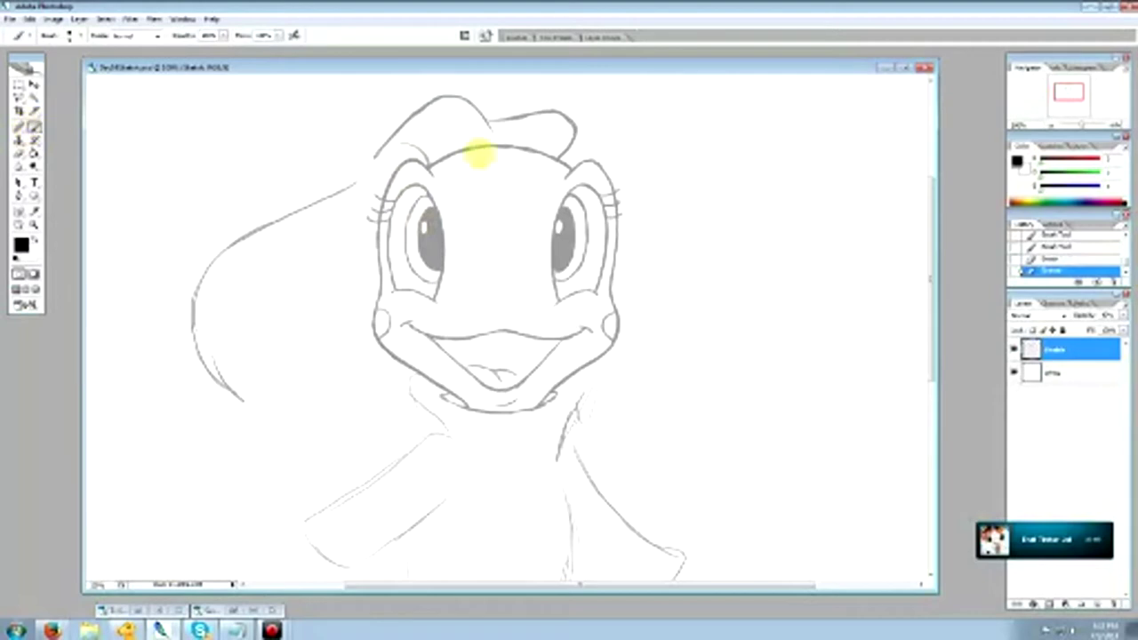
click(425, 230)
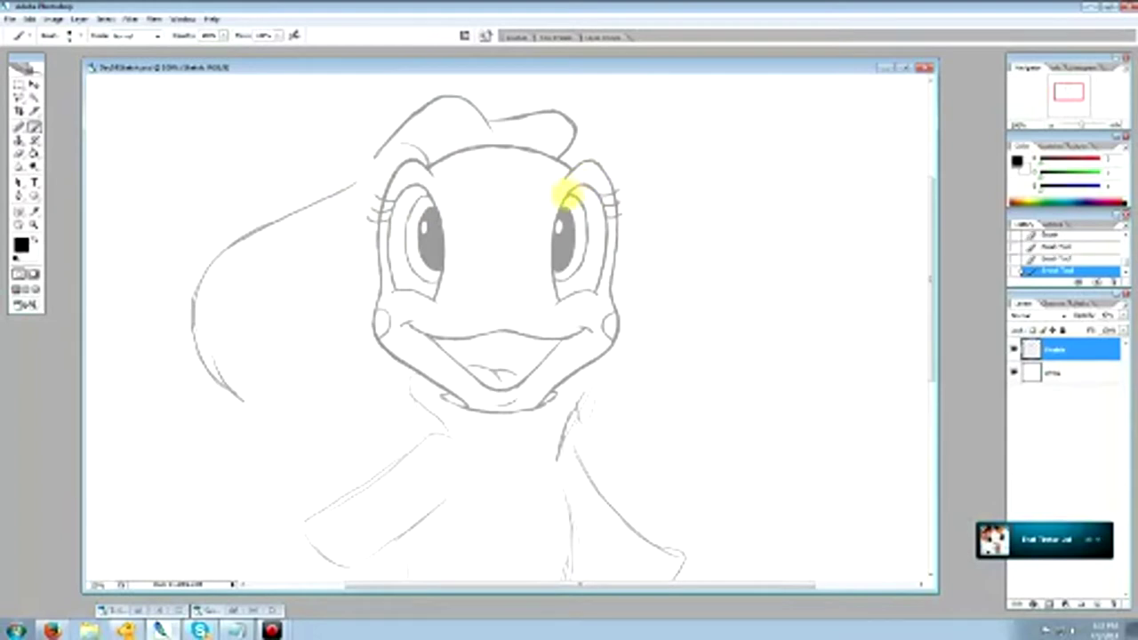
click(587, 183)
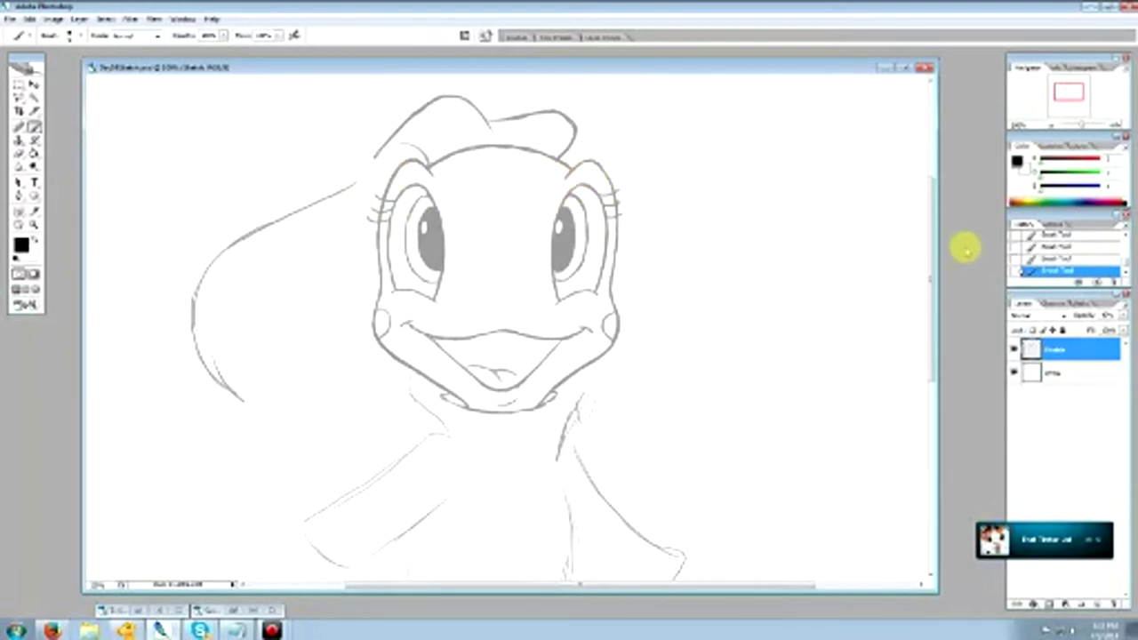
Erase the old rough neck lines on both sides beneath the beak.
drag(933, 263, 936, 282)
click(18, 153)
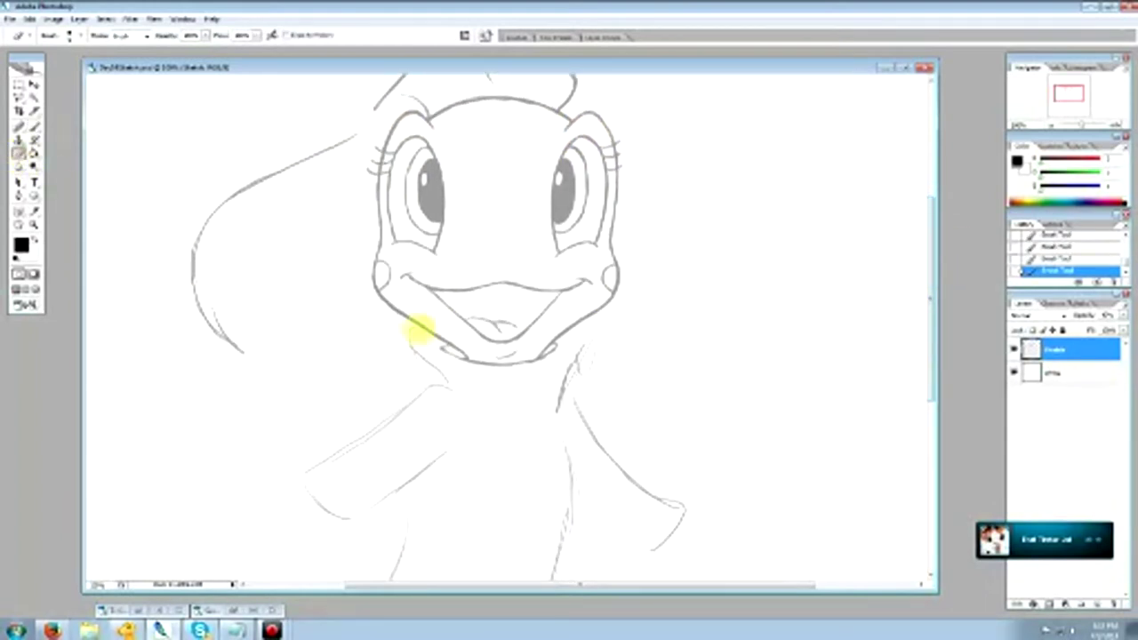
drag(440, 373, 583, 349)
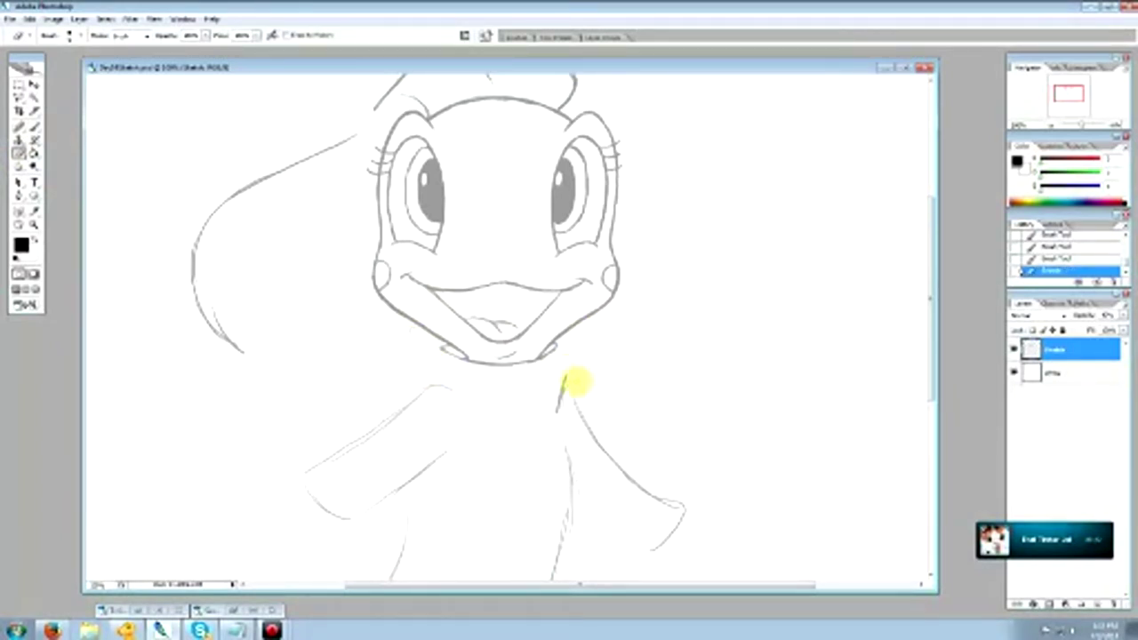
drag(569, 381, 600, 348)
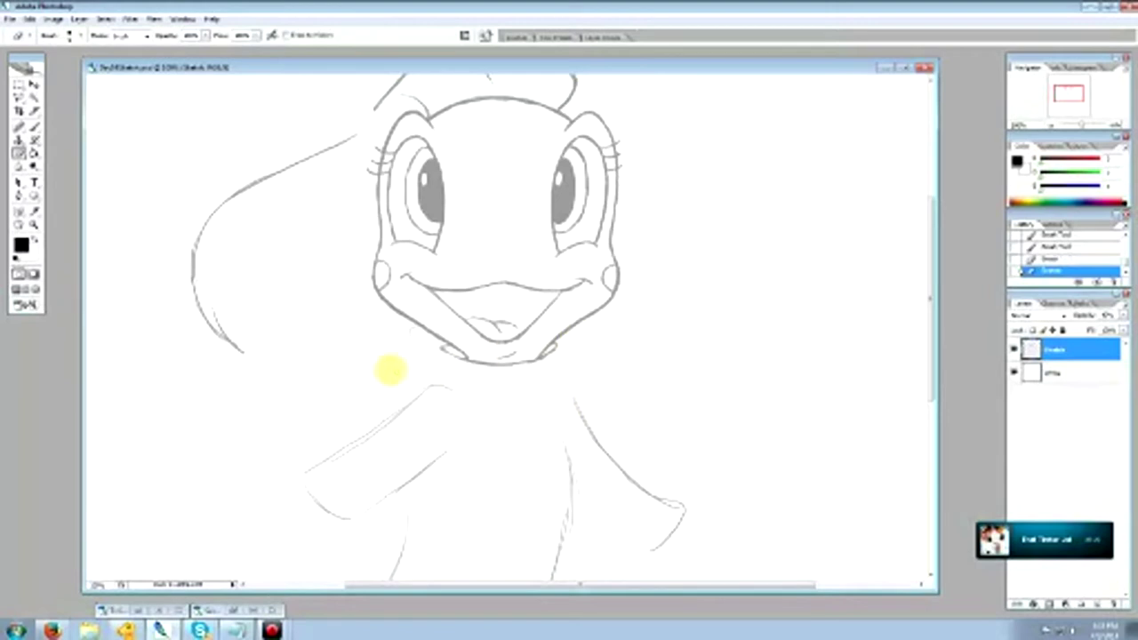
Draw a small rounded collar lobe below the left side of the beak, erasing and redrawing its lower curve.
click(33, 126)
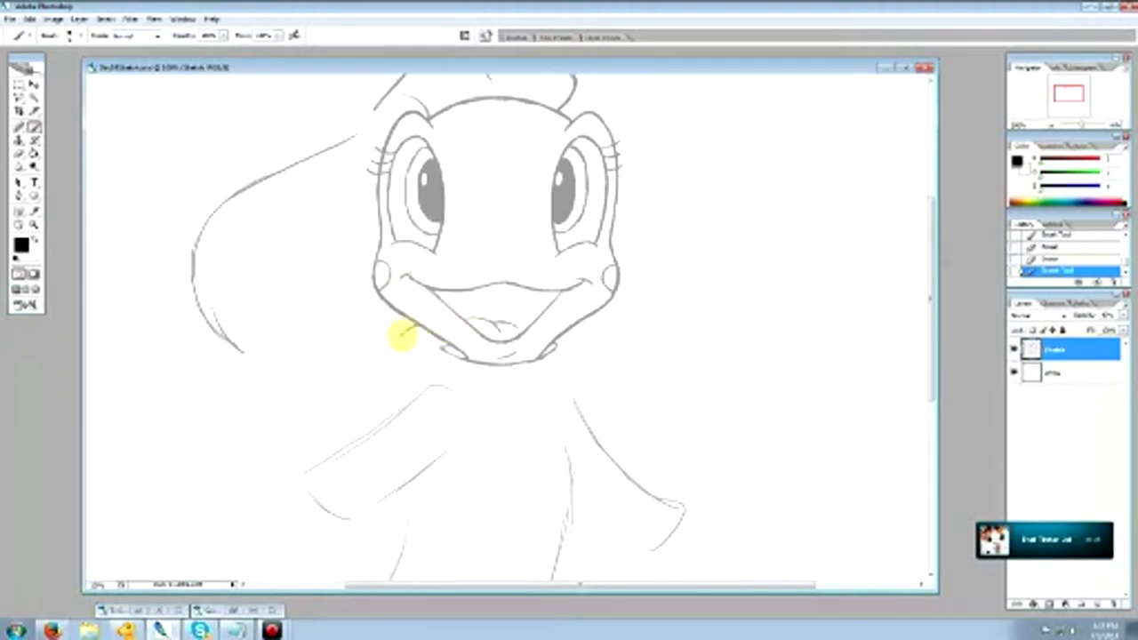
mouse_move(409, 331)
mouse_down()
mouse_move(420, 357)
mouse_move(445, 370)
mouse_up()
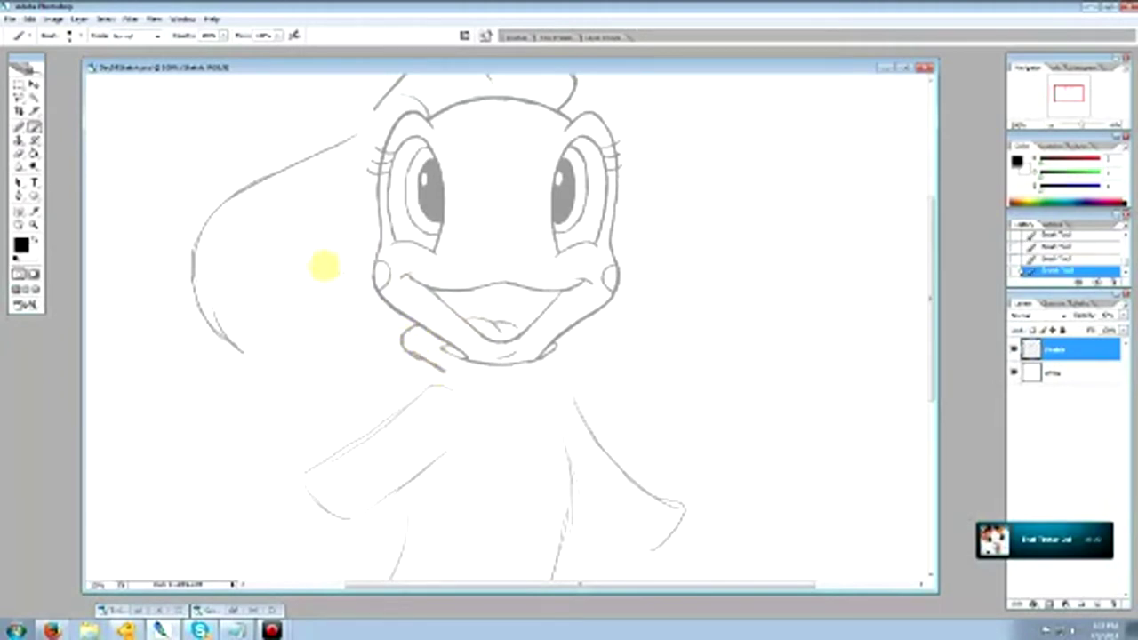
click(18, 153)
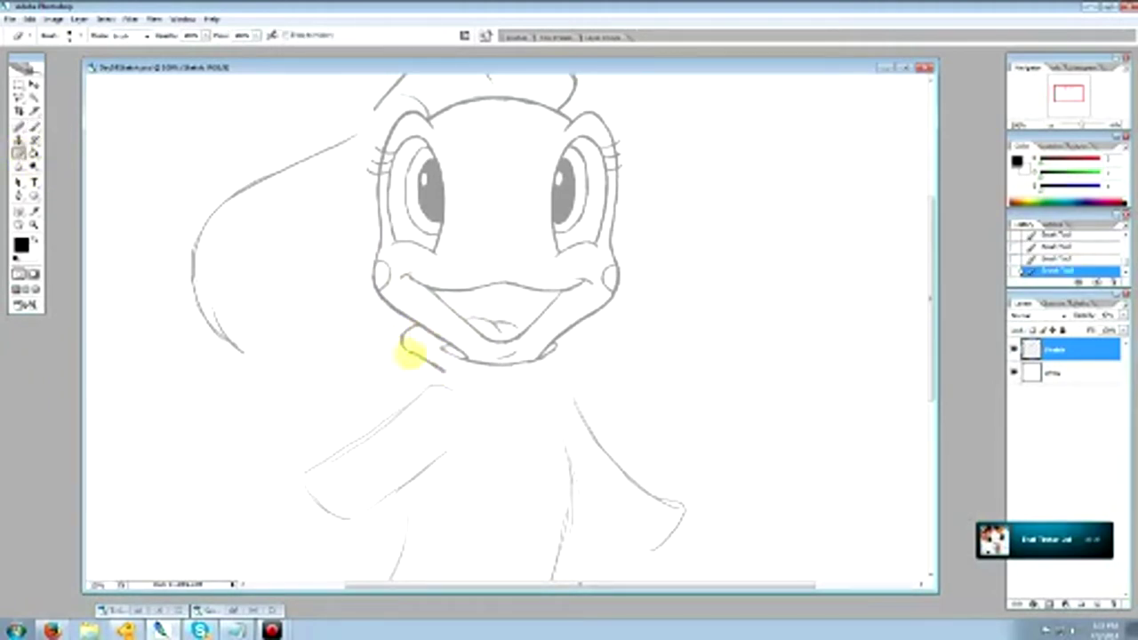
drag(418, 356, 420, 354)
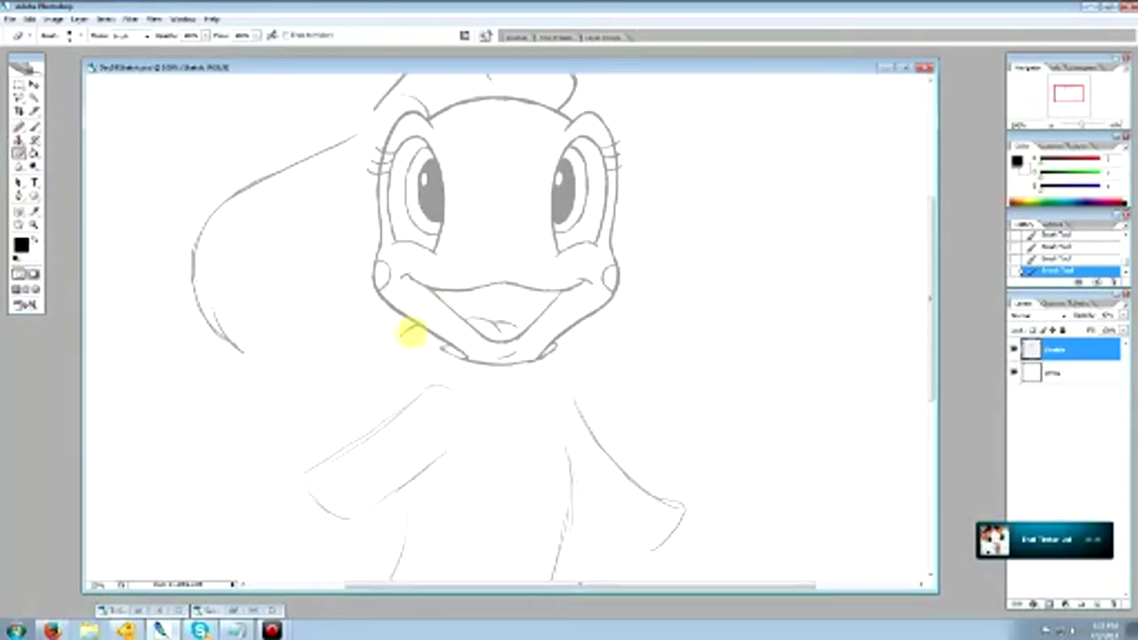
click(34, 126)
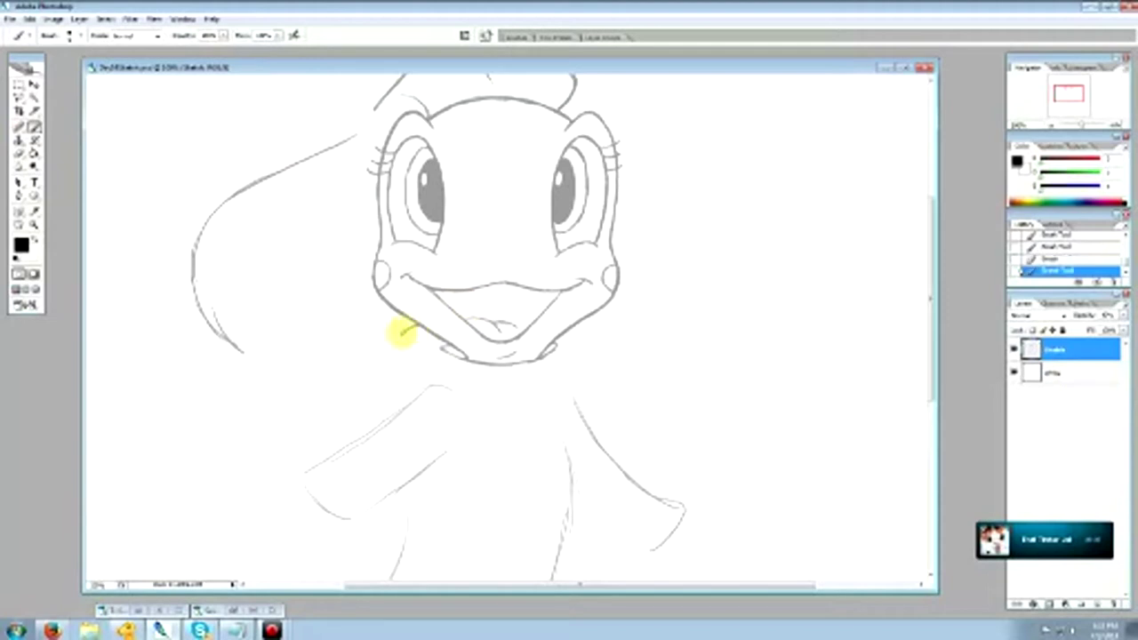
drag(401, 336, 438, 368)
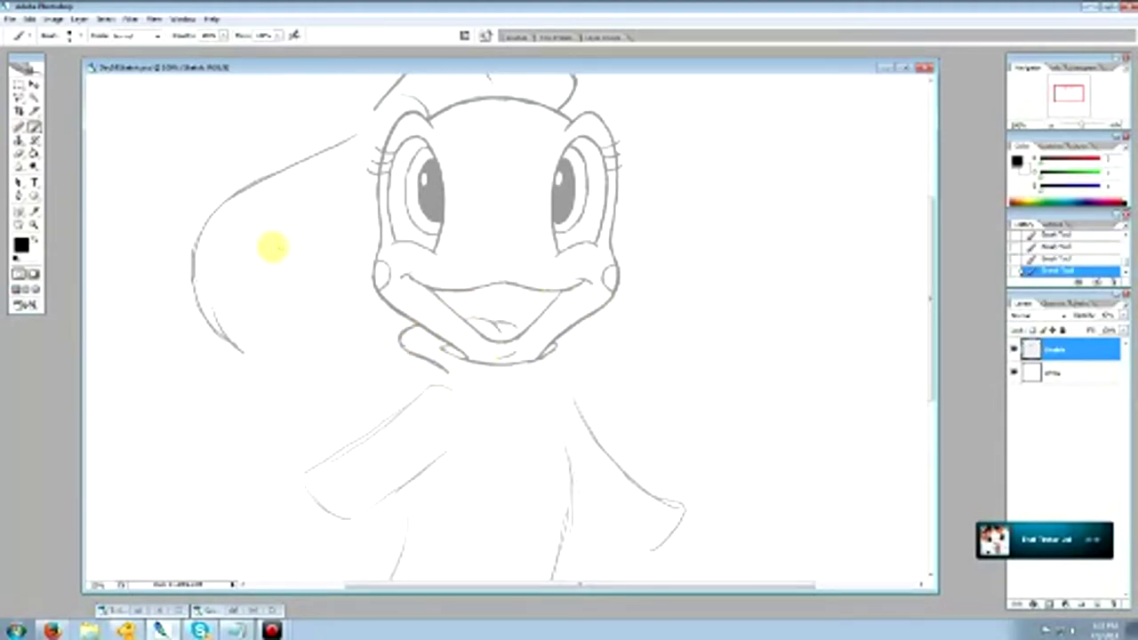
Erase stray marks around the right cheek circle and the lines beneath the right eye.
click(18, 153)
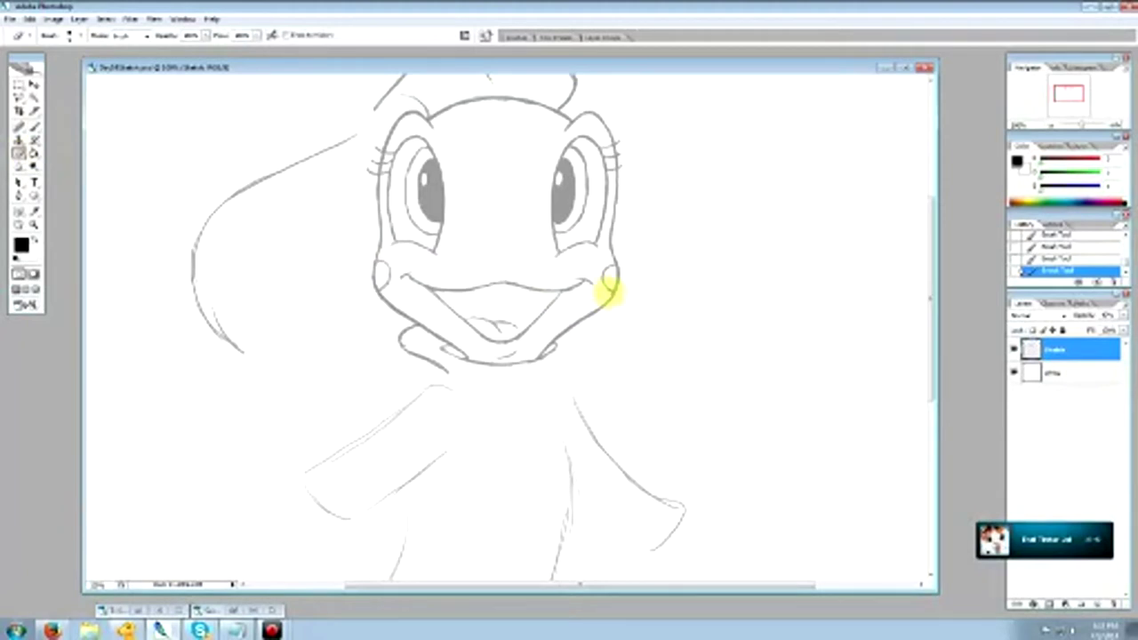
mouse_move(608, 290)
mouse_down()
mouse_move(592, 272)
mouse_move(611, 289)
mouse_up()
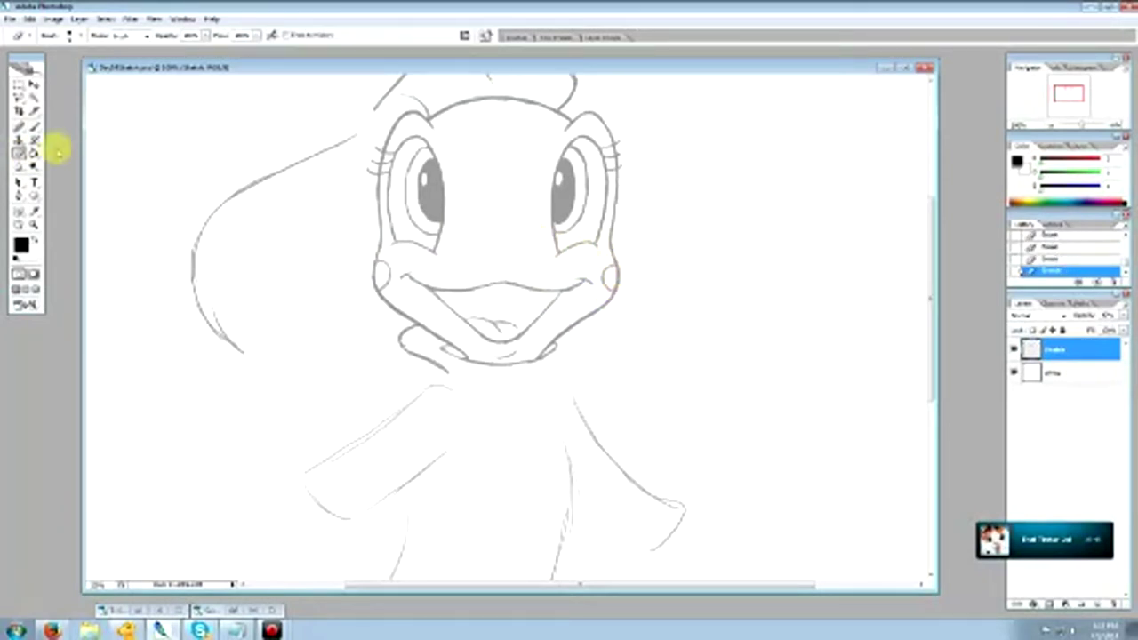
click(34, 128)
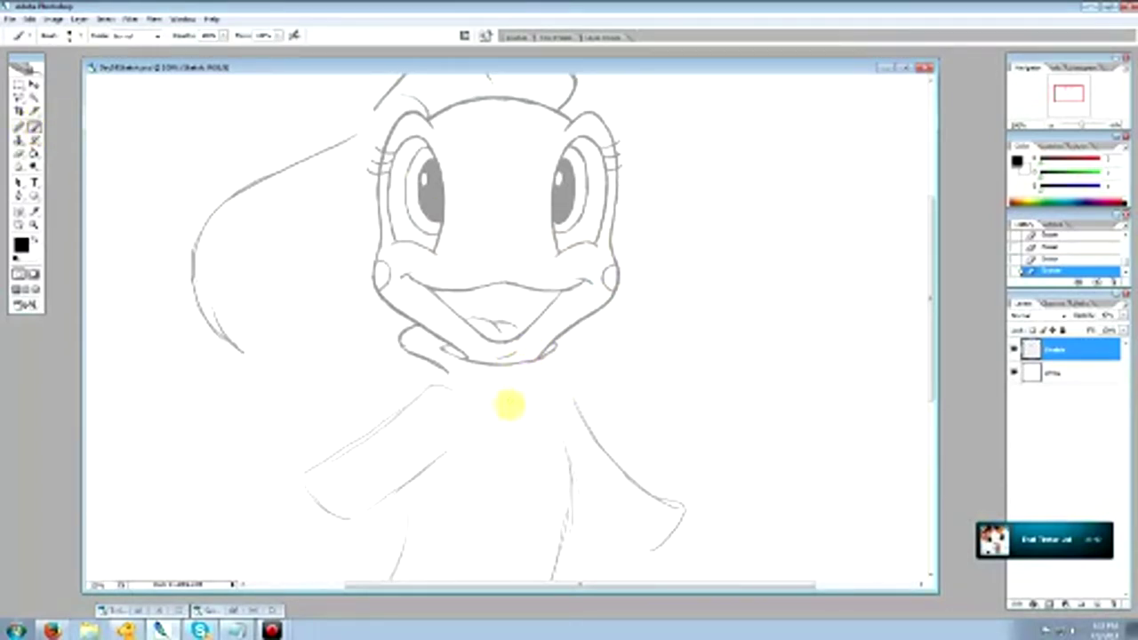
Erase the upper curve and rounded tip of the left collar lobe, keeping its lower line.
click(17, 153)
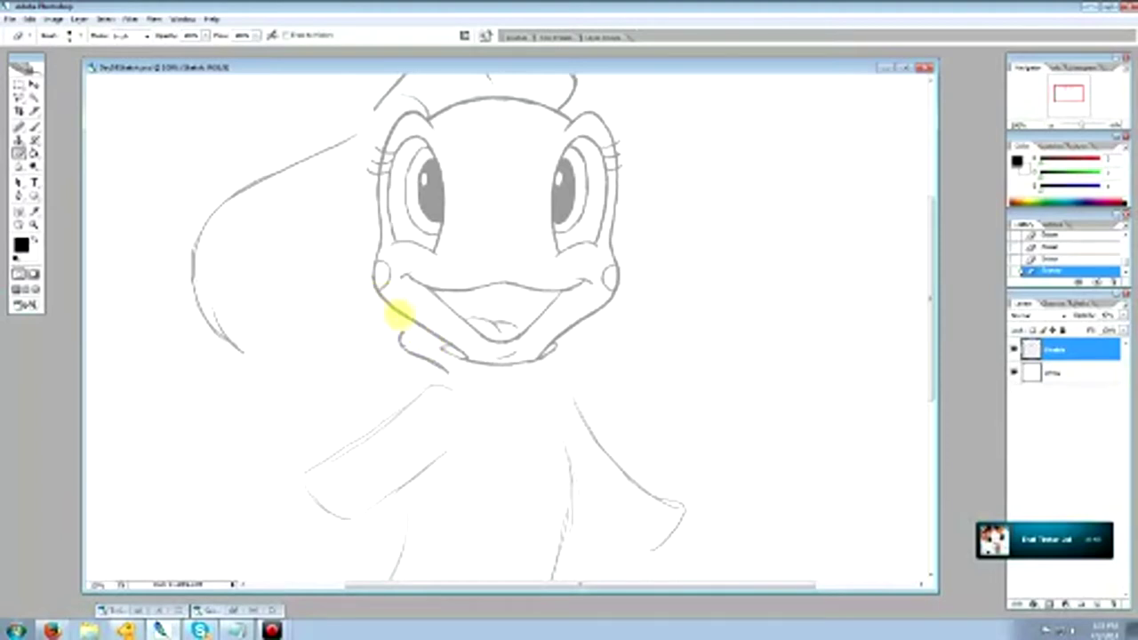
click(1045, 259)
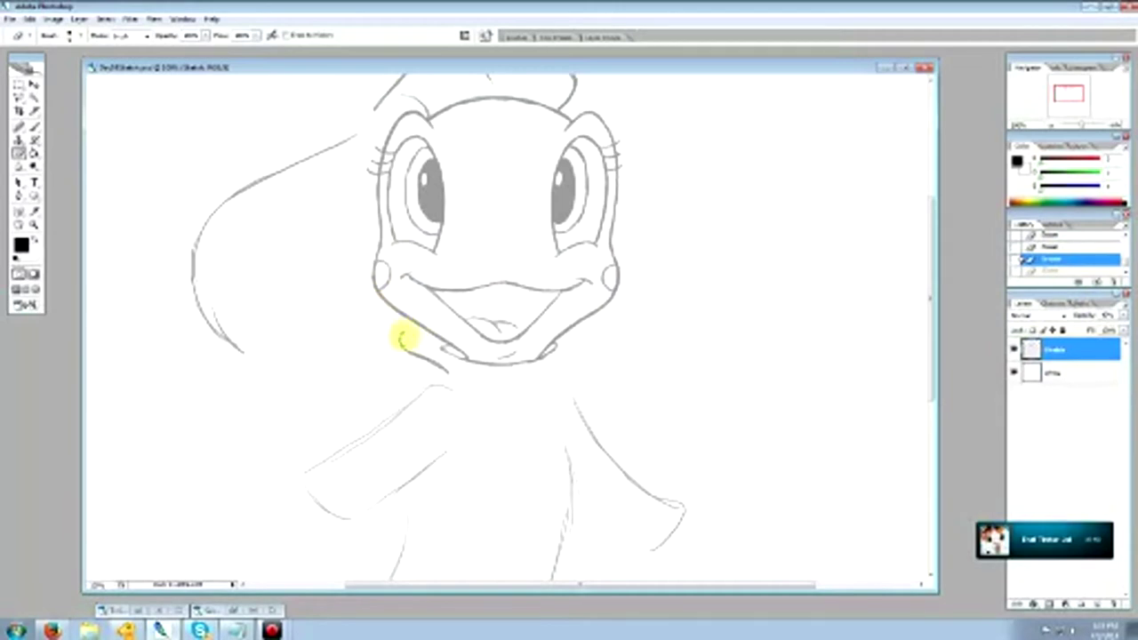
key(ctrl+z)
Draw the collar around the neck with a new left lobe top, a matching right lobe and a curved lower band.
click(34, 127)
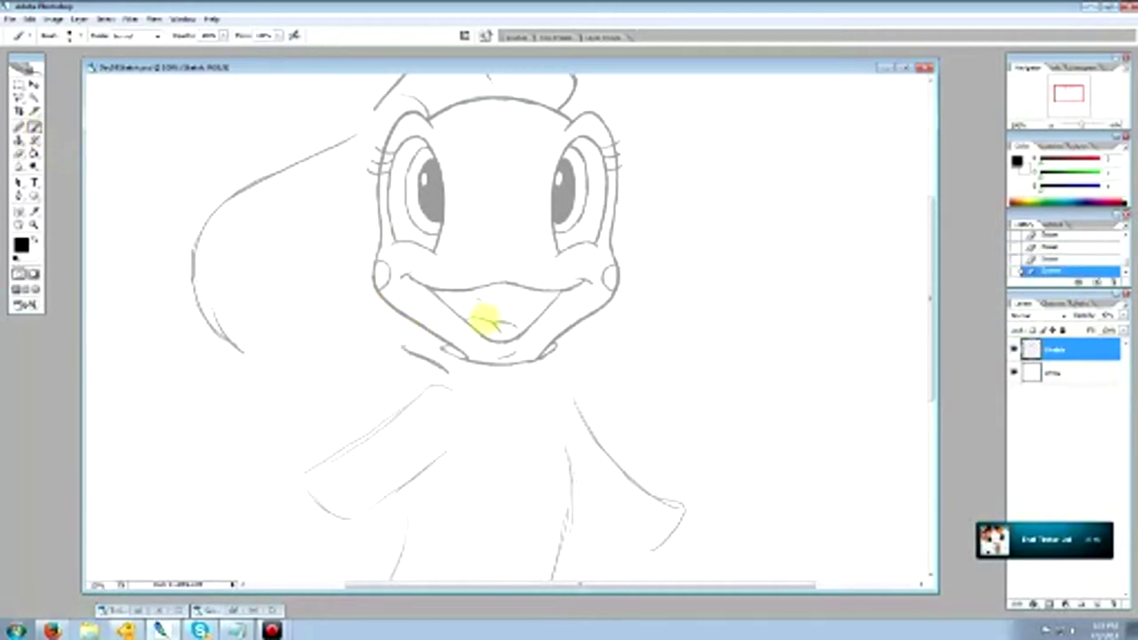
mouse_move(421, 334)
mouse_down()
mouse_move(433, 337)
mouse_move(411, 343)
mouse_up()
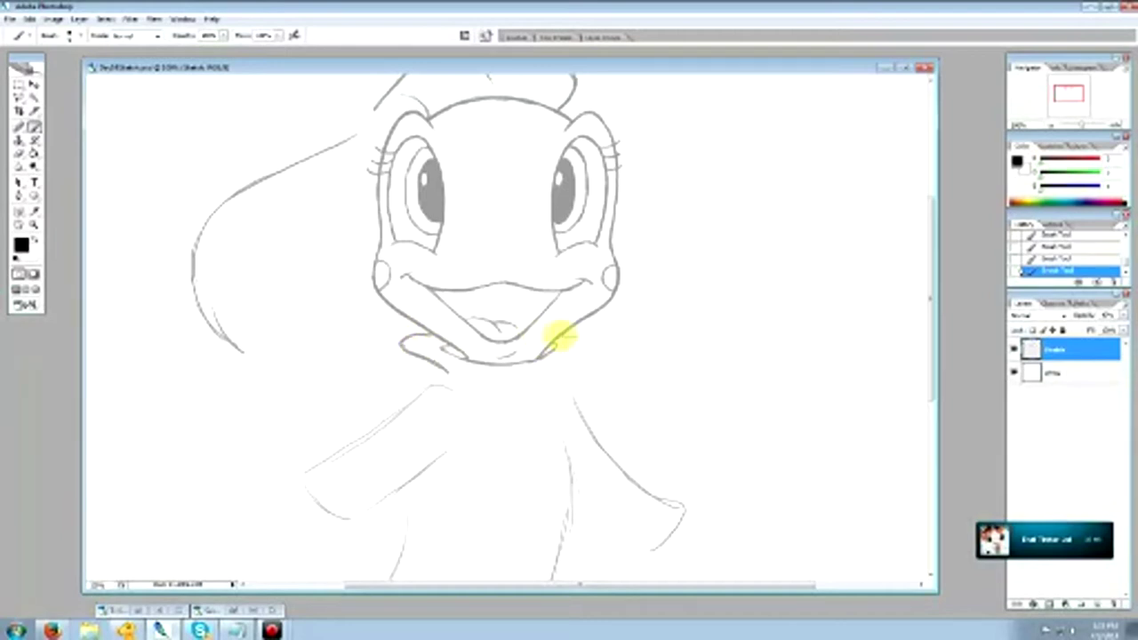
mouse_move(589, 345)
mouse_down()
mouse_move(554, 364)
mouse_move(579, 356)
mouse_up()
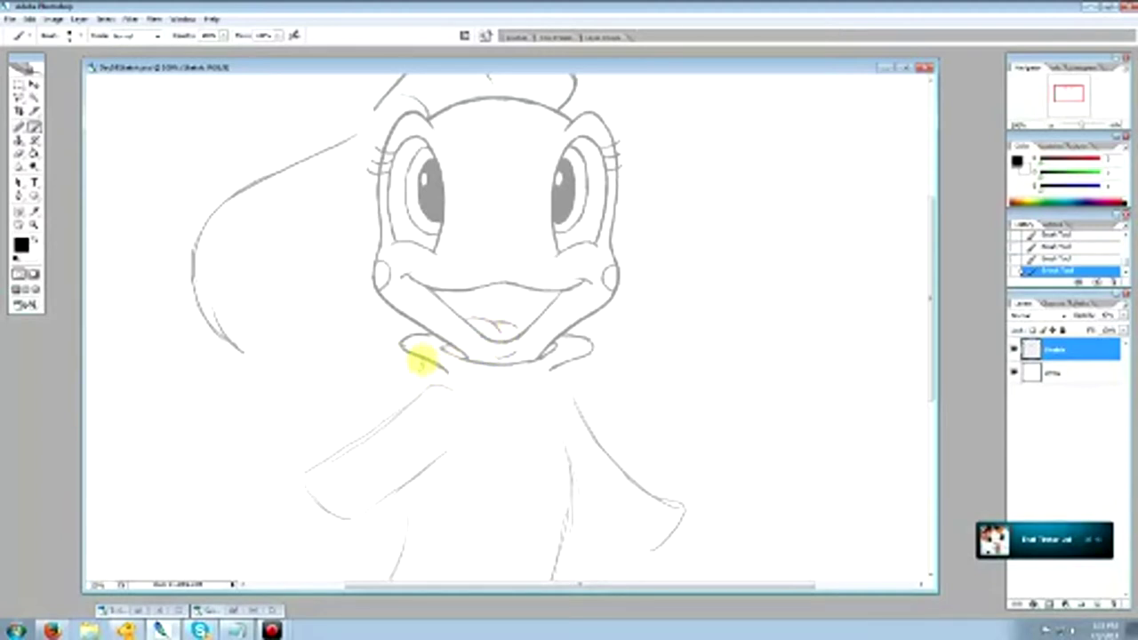
mouse_move(462, 392)
mouse_down()
mouse_move(508, 399)
mouse_move(575, 366)
mouse_up()
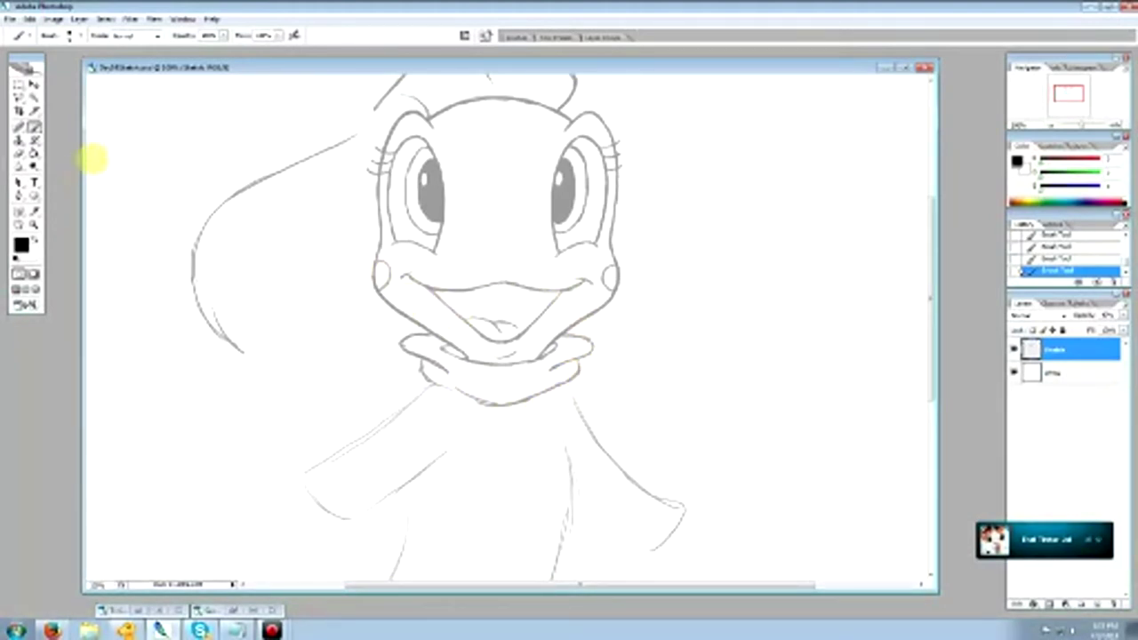
Erase and redraw the tip of the left collar lobe, and refine the left end of the band beneath it.
click(19, 153)
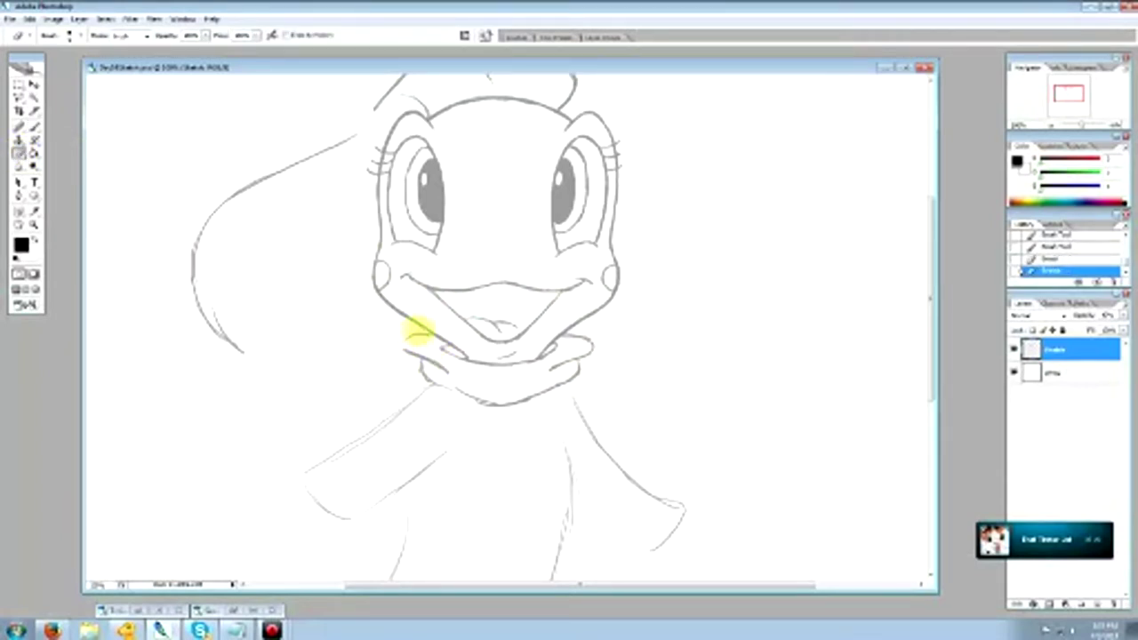
click(34, 127)
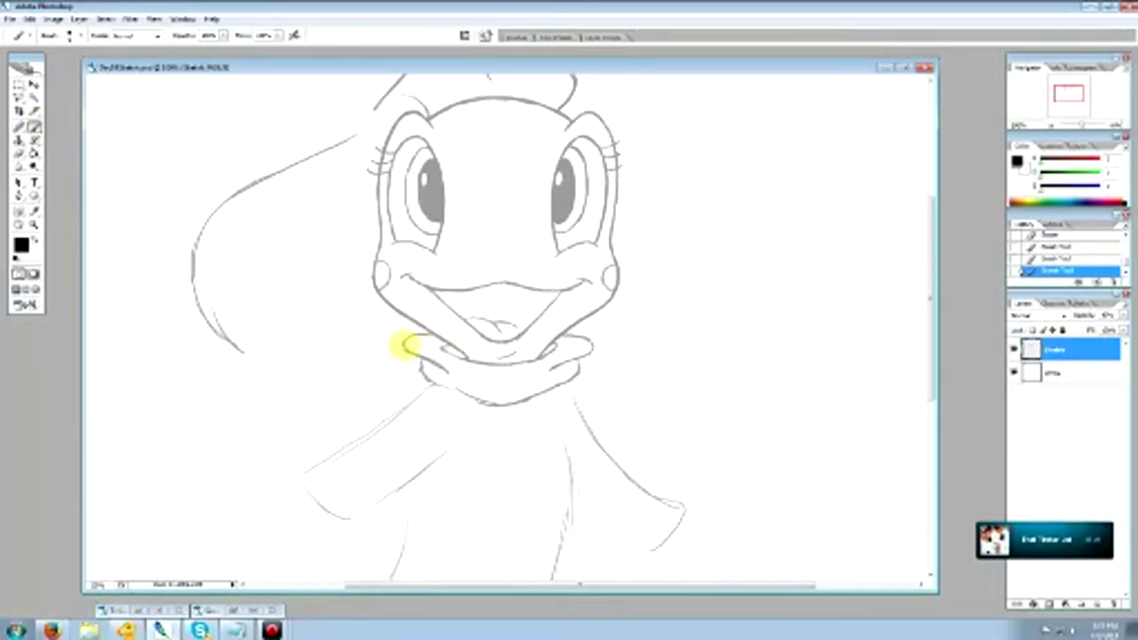
click(20, 153)
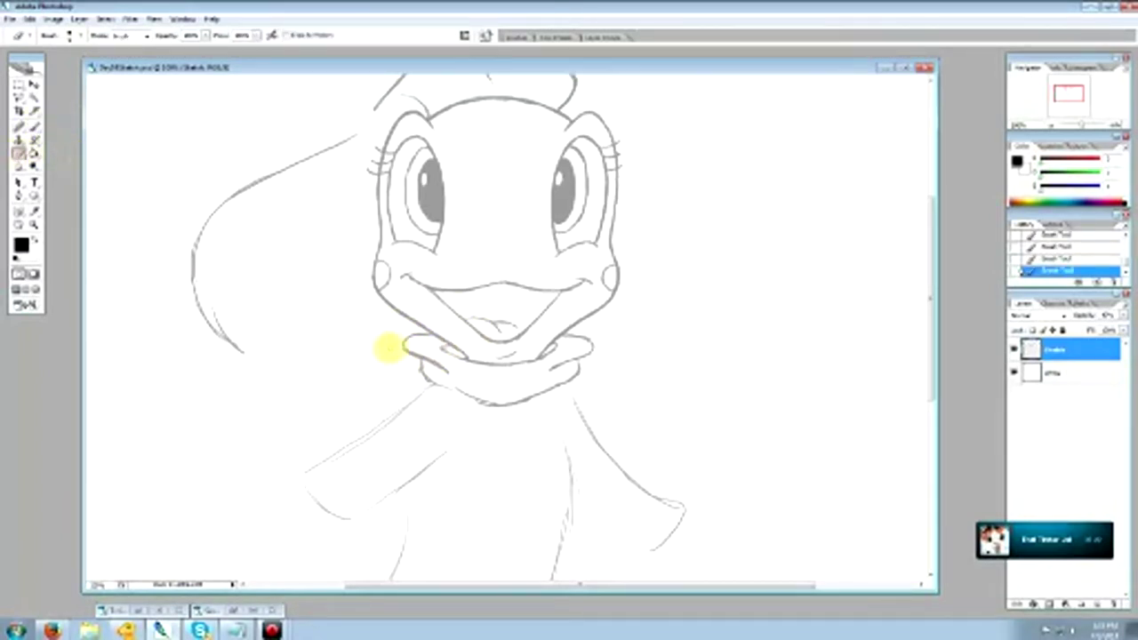
mouse_move(410, 356)
mouse_down()
mouse_move(428, 365)
mouse_move(414, 358)
mouse_up()
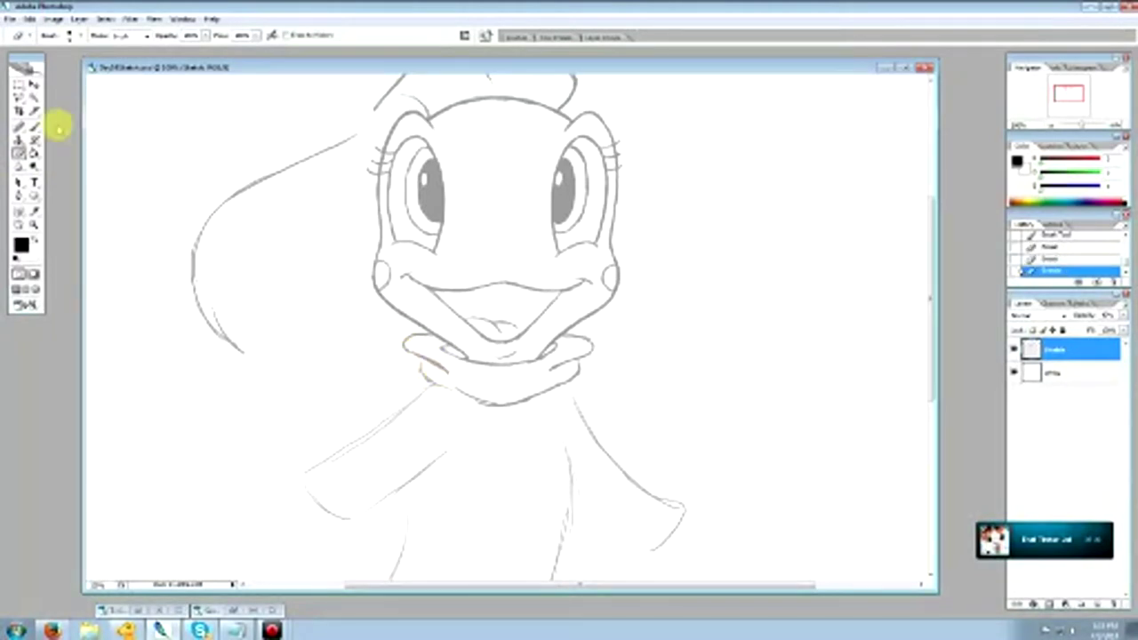
click(34, 127)
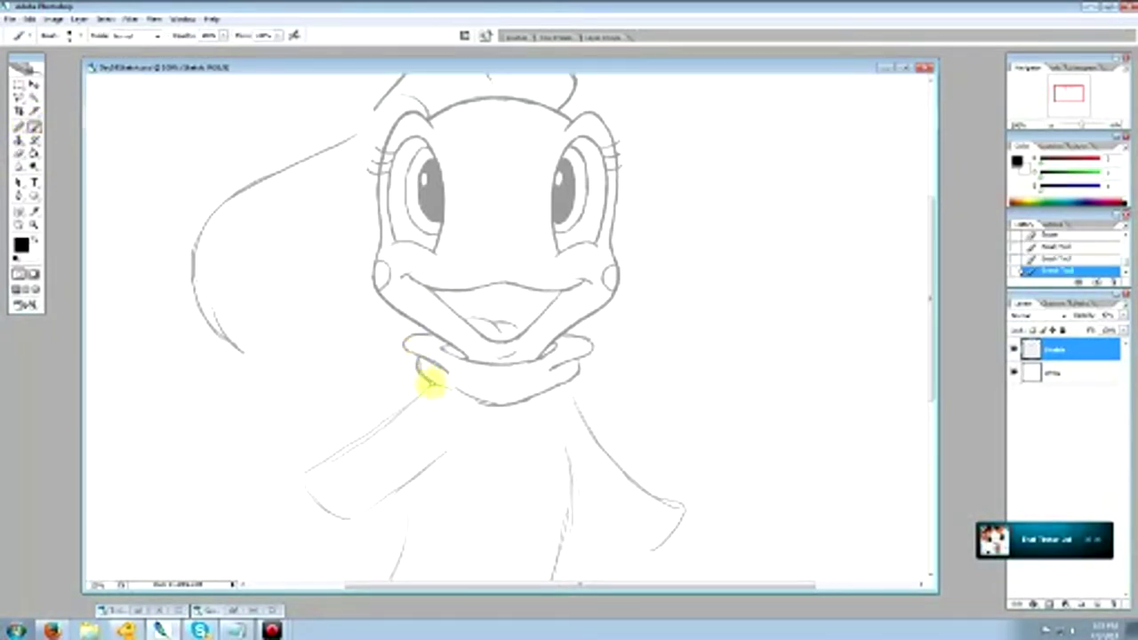
drag(930, 310, 933, 300)
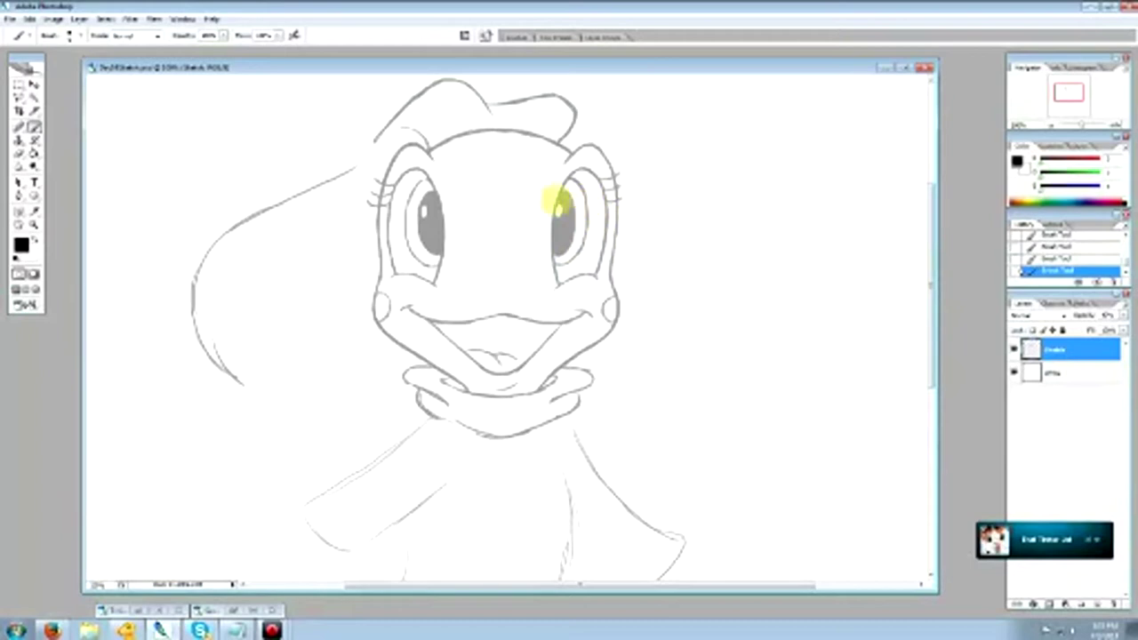
Refine the right eye by redrawing the curve around its pupil and erasing rough edges along the pupil and inner eye line.
click(17, 153)
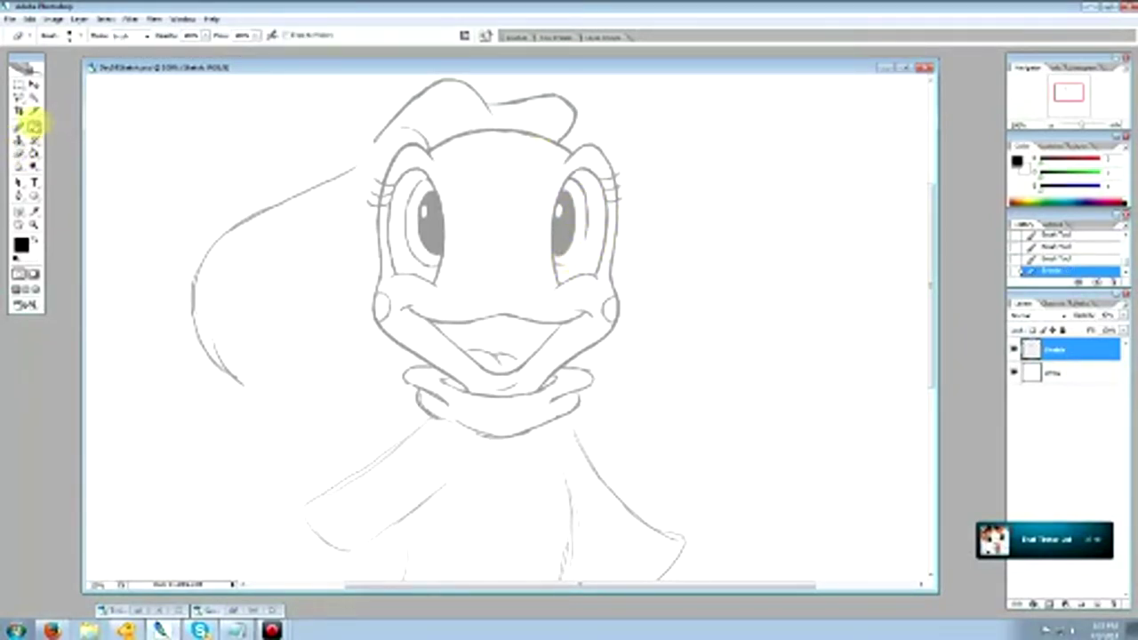
click(34, 127)
mouse_move(584, 213)
mouse_down()
mouse_move(582, 245)
mouse_move(553, 265)
mouse_up()
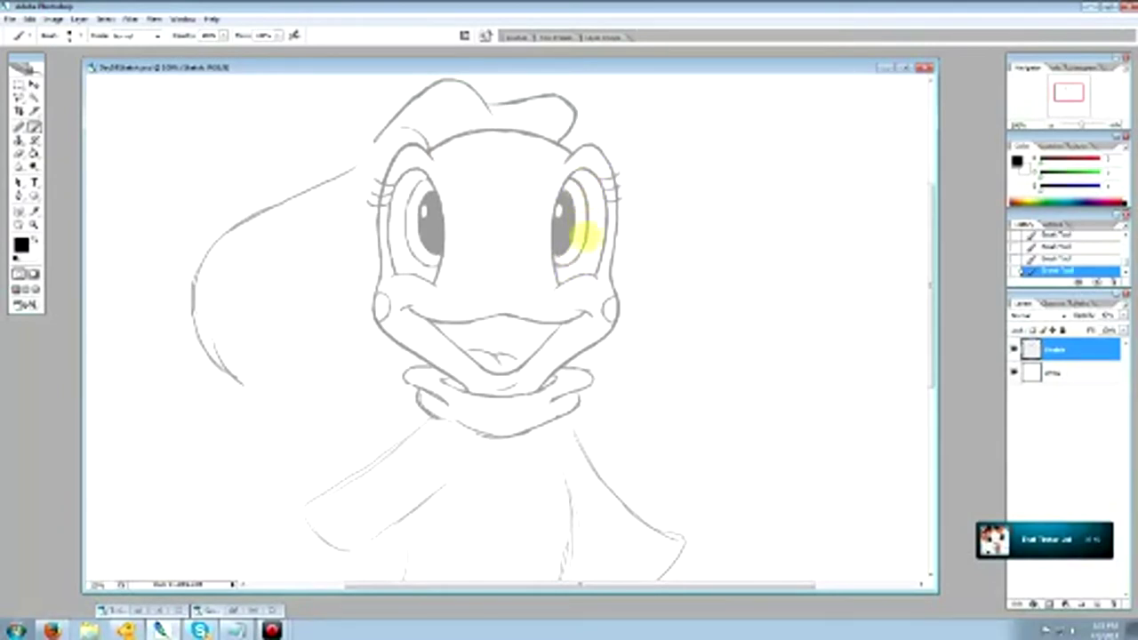
click(19, 152)
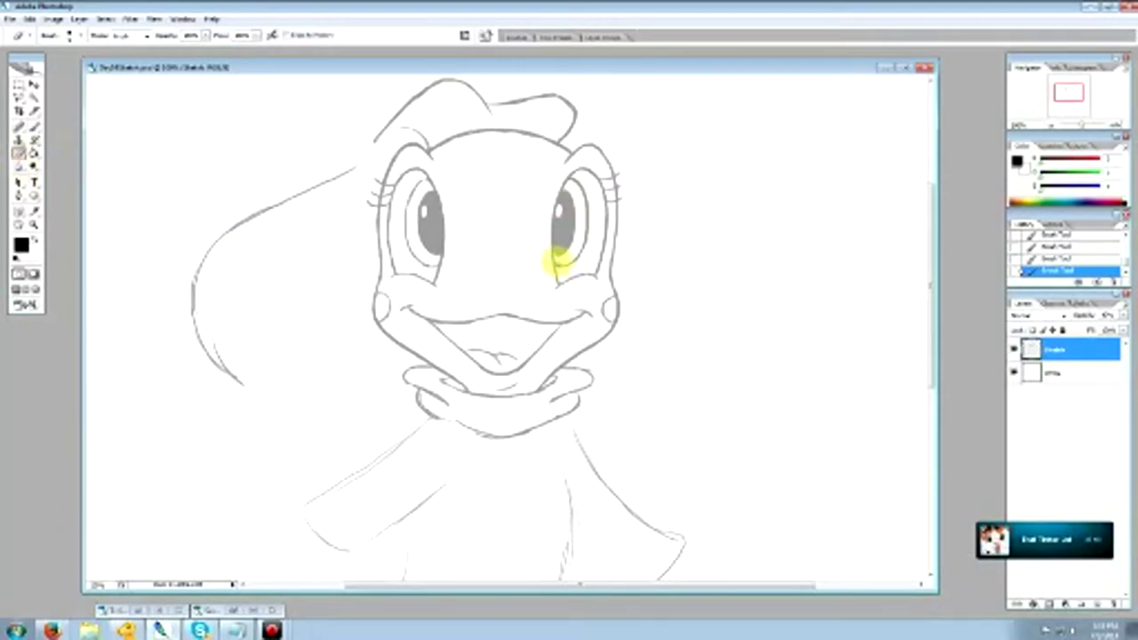
drag(566, 263, 560, 259)
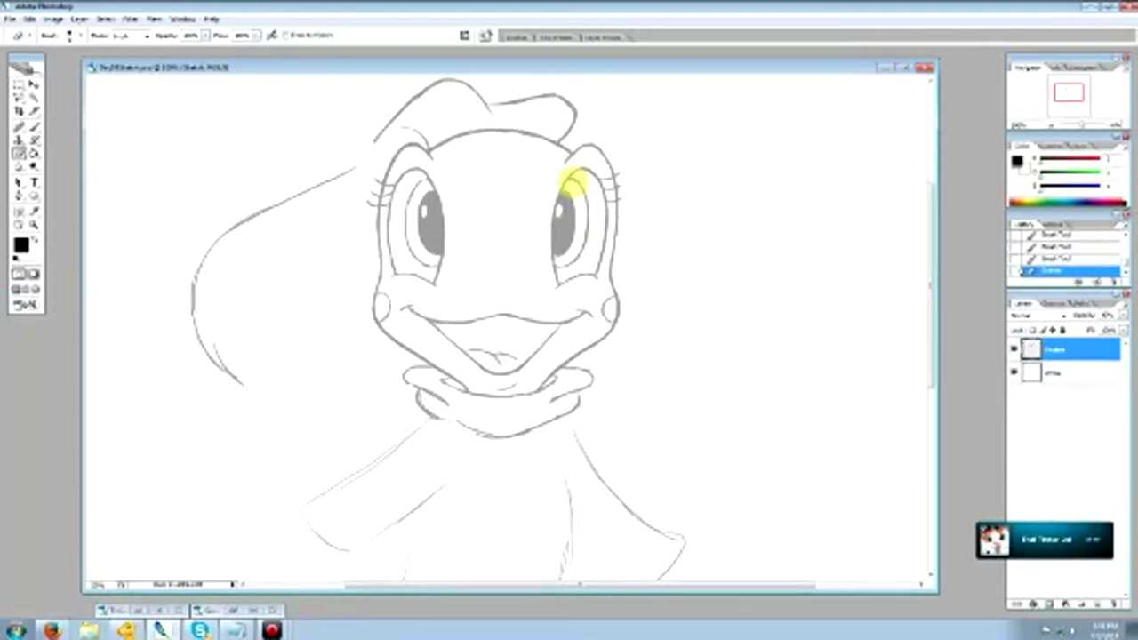
mouse_move(574, 183)
mouse_down()
mouse_move(594, 221)
mouse_move(590, 243)
mouse_up()
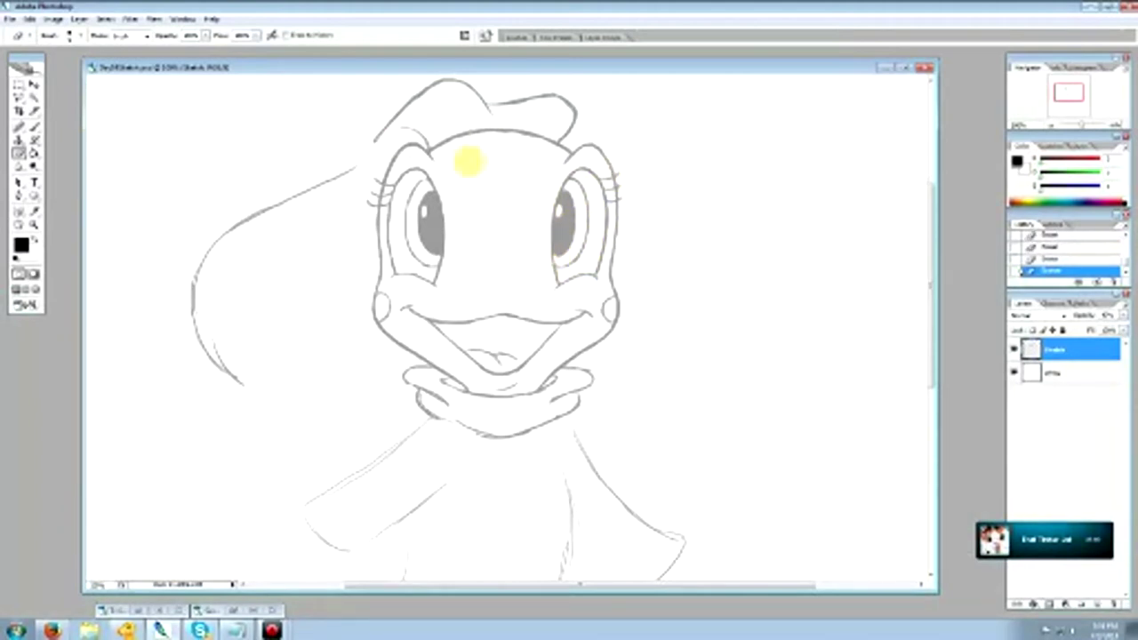
Undo the last erasure on the right eye and touch up the lower inner edge beneath its pupil.
click(1050, 258)
click(33, 126)
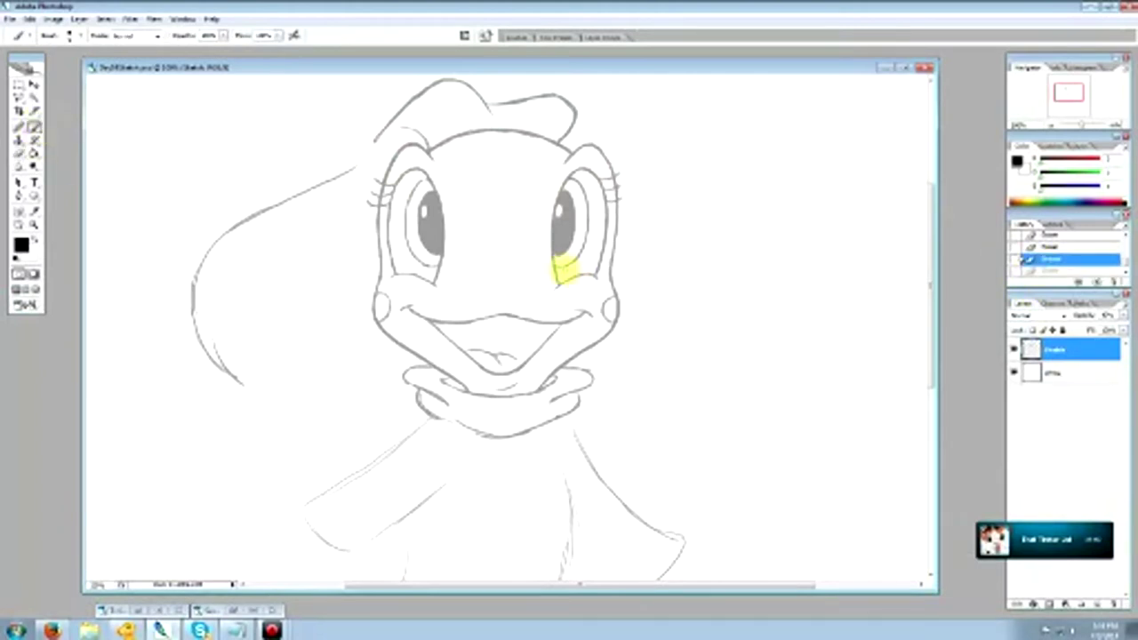
click(551, 258)
click(17, 153)
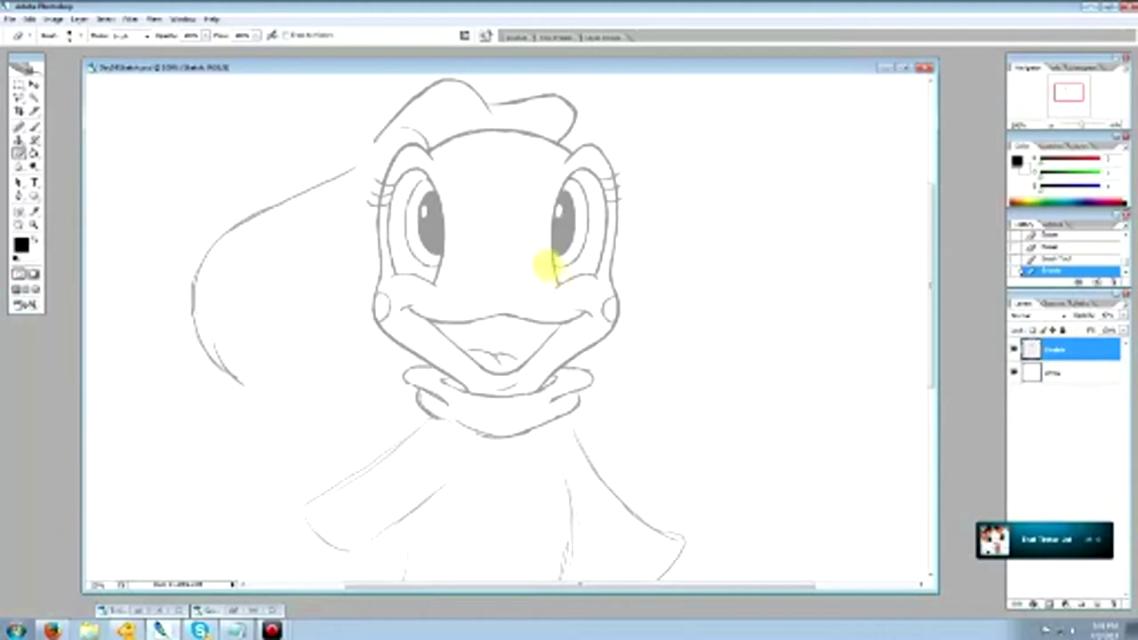
click(551, 260)
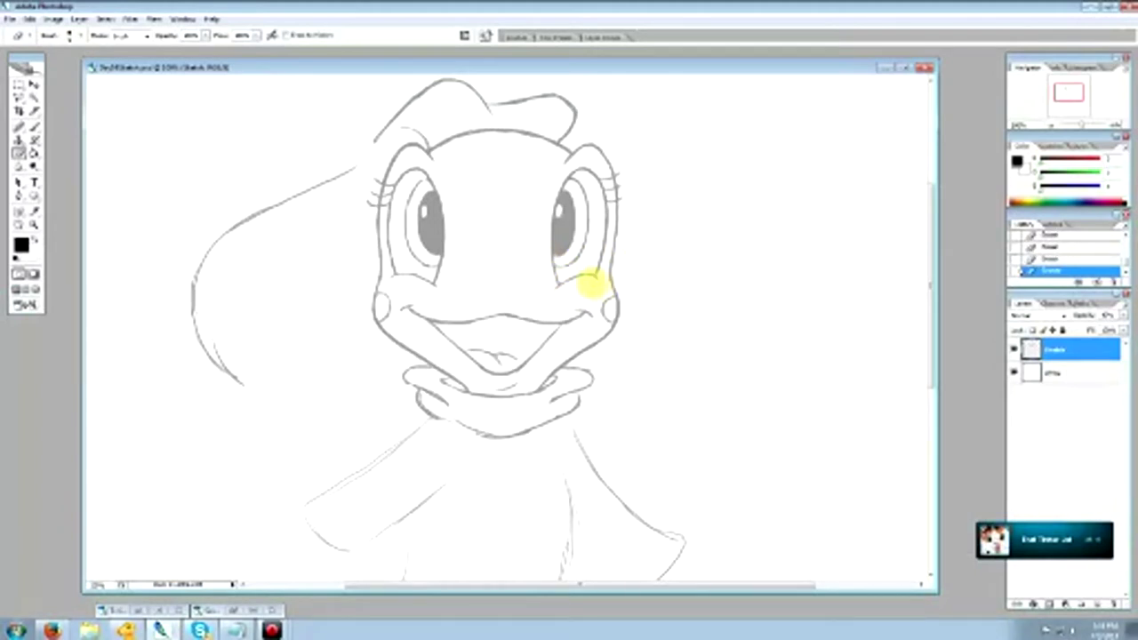
Clean up the left end of the collar band with small erasures and brush touch-ups.
drag(931, 265, 932, 273)
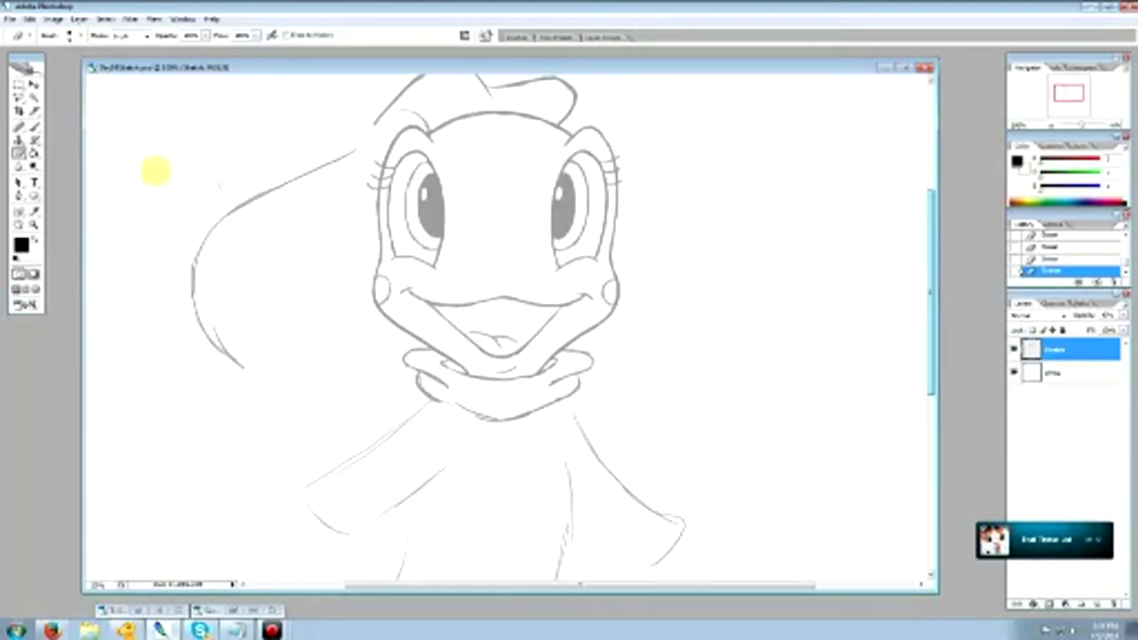
click(35, 127)
click(34, 129)
click(18, 152)
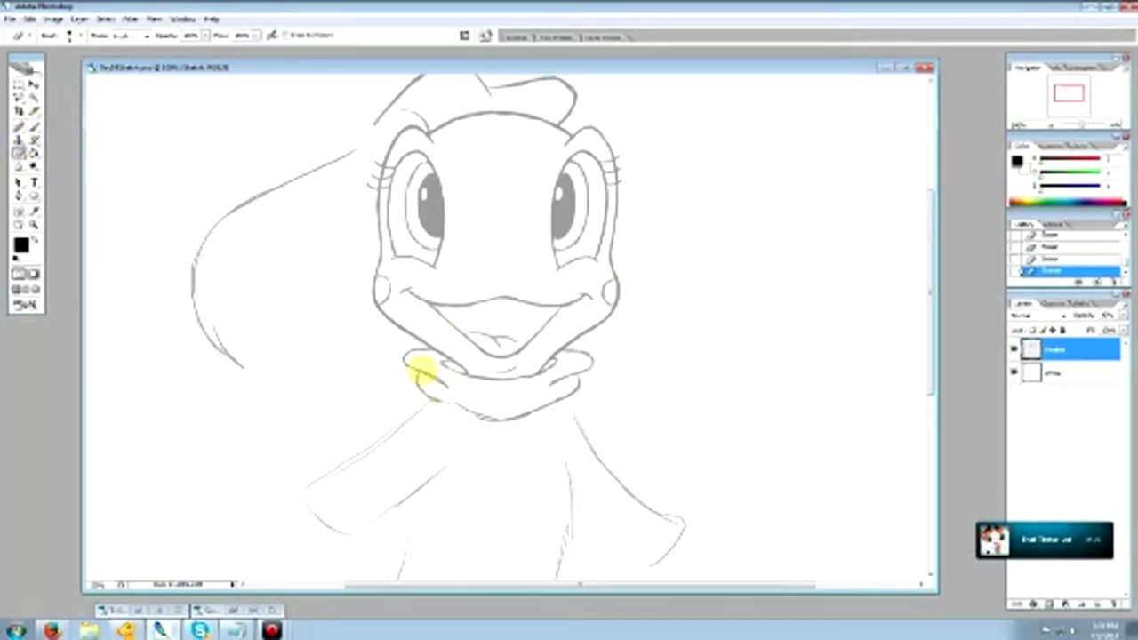
click(34, 129)
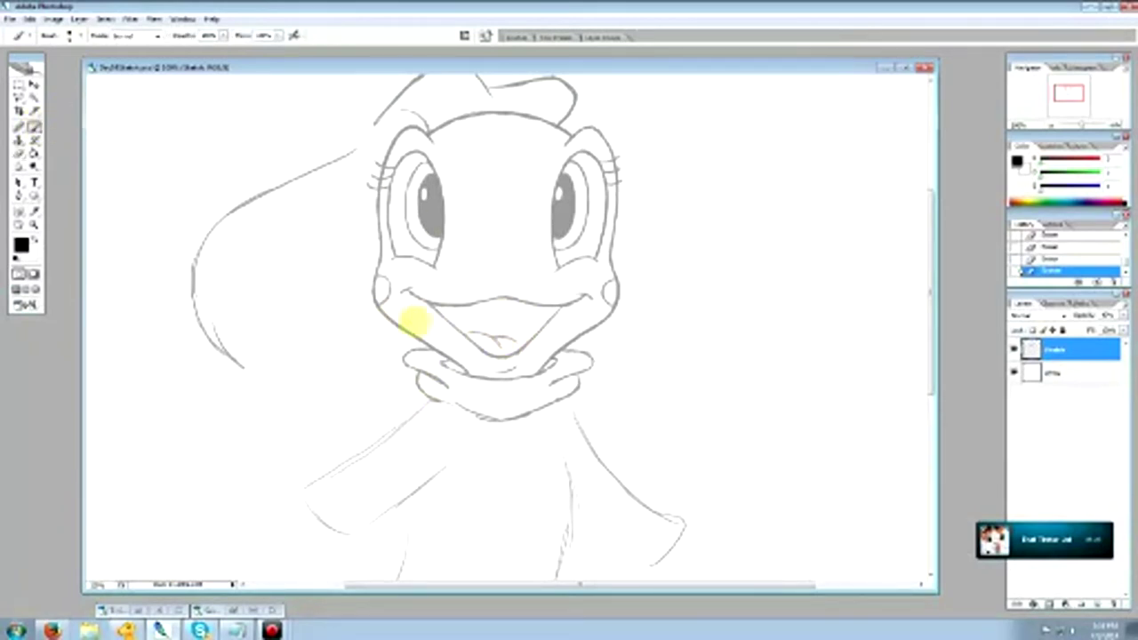
click(17, 152)
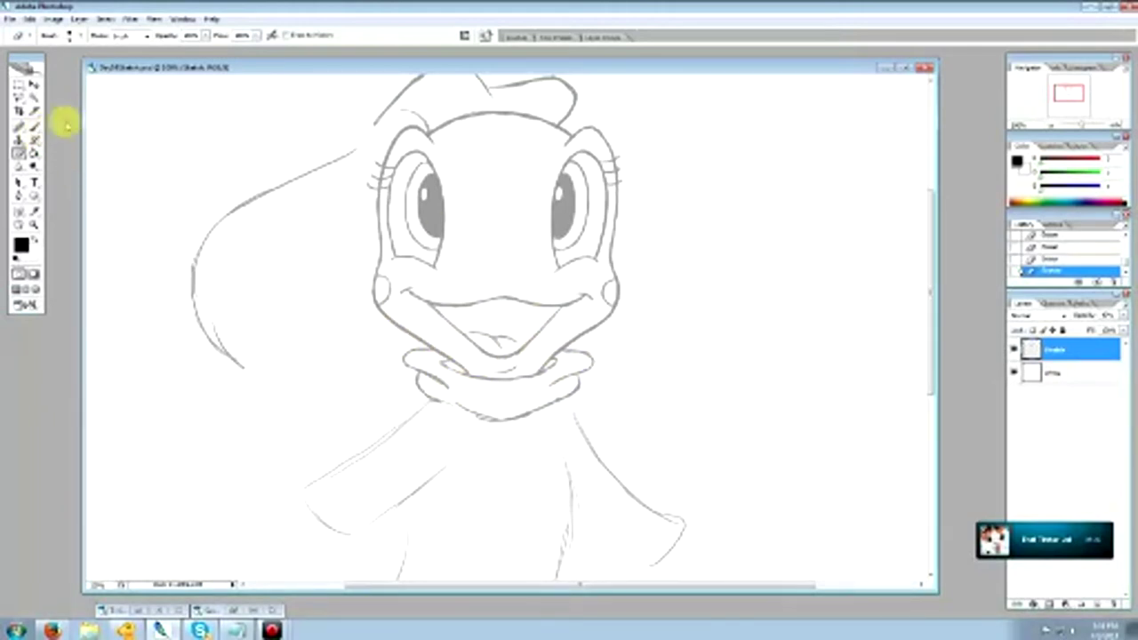
click(34, 129)
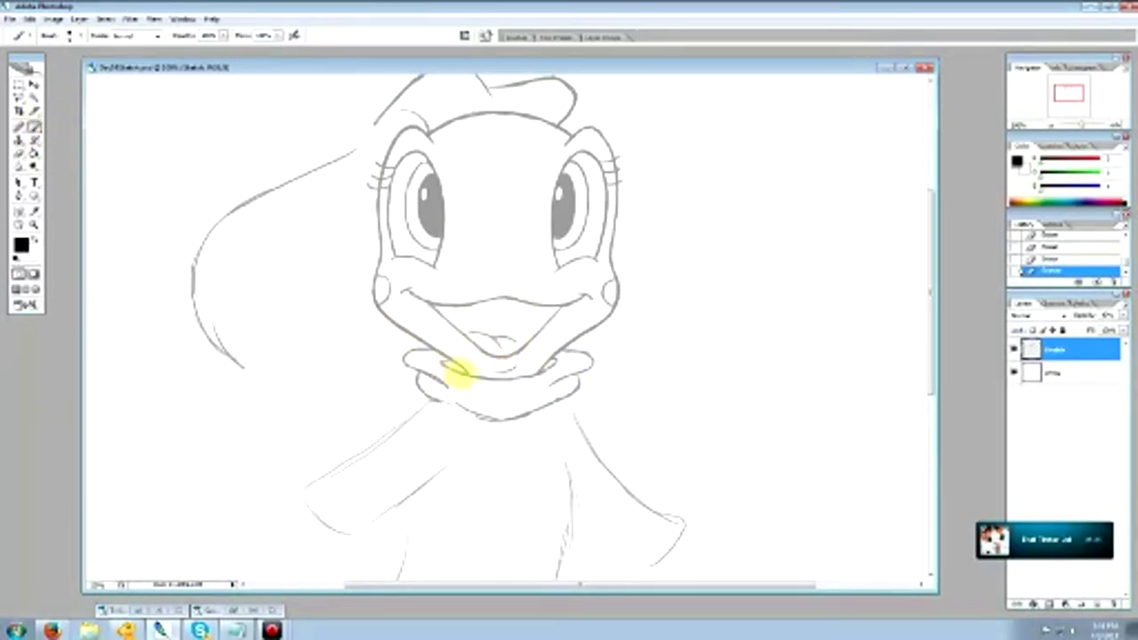
Enlarge the document window vertically and draw a darker curved line down the right side of the duck's torso.
drag(931, 343, 943, 367)
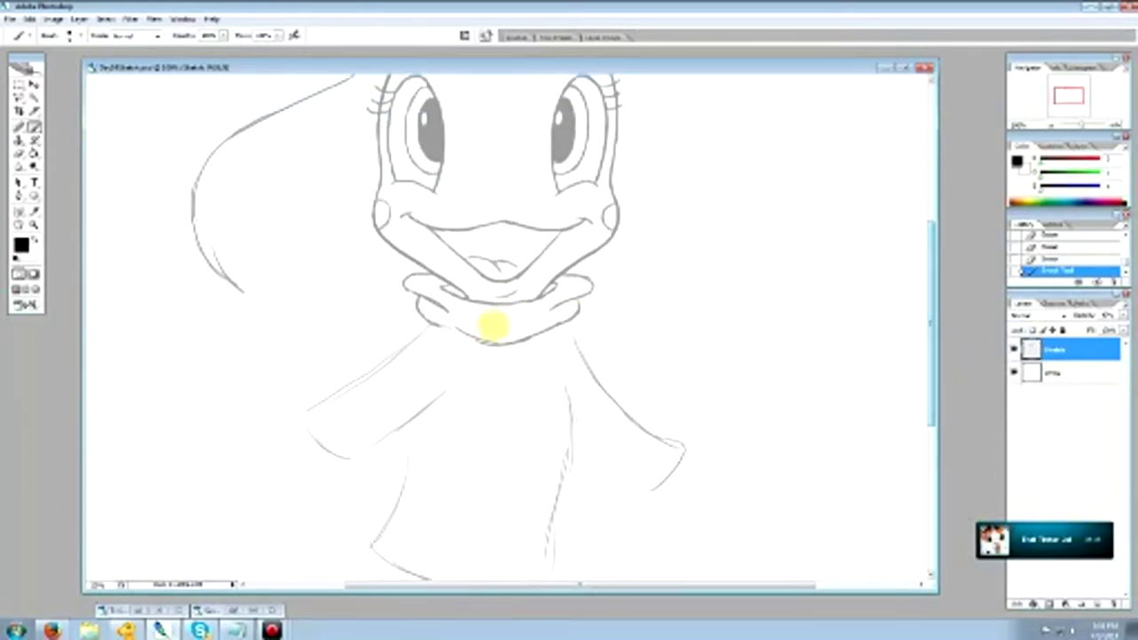
drag(493, 59, 494, 49)
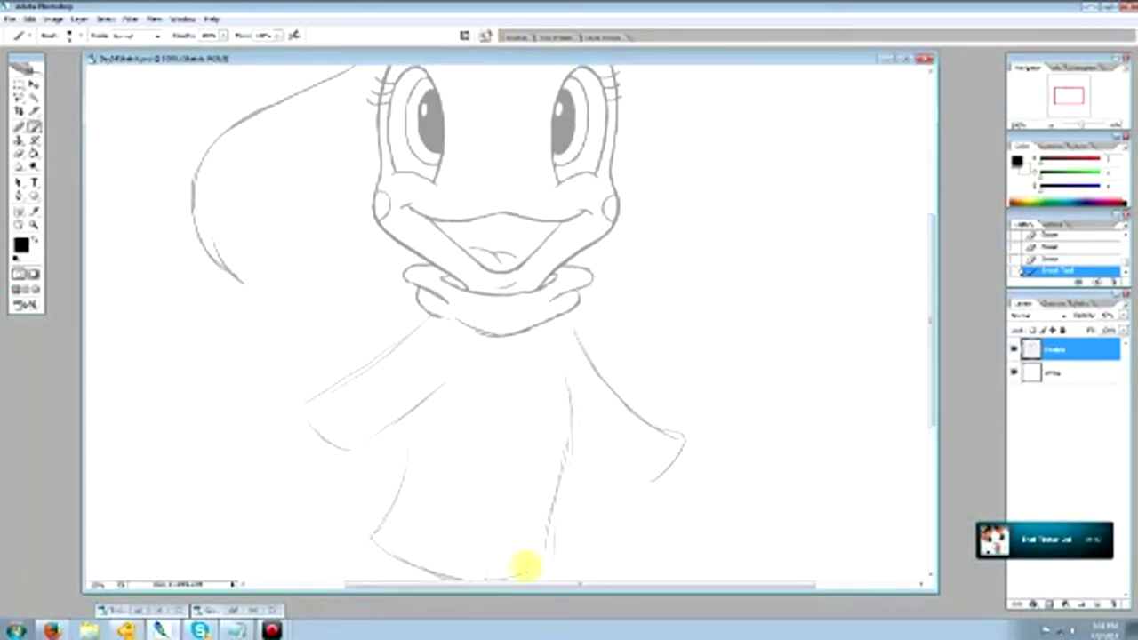
drag(515, 591, 522, 606)
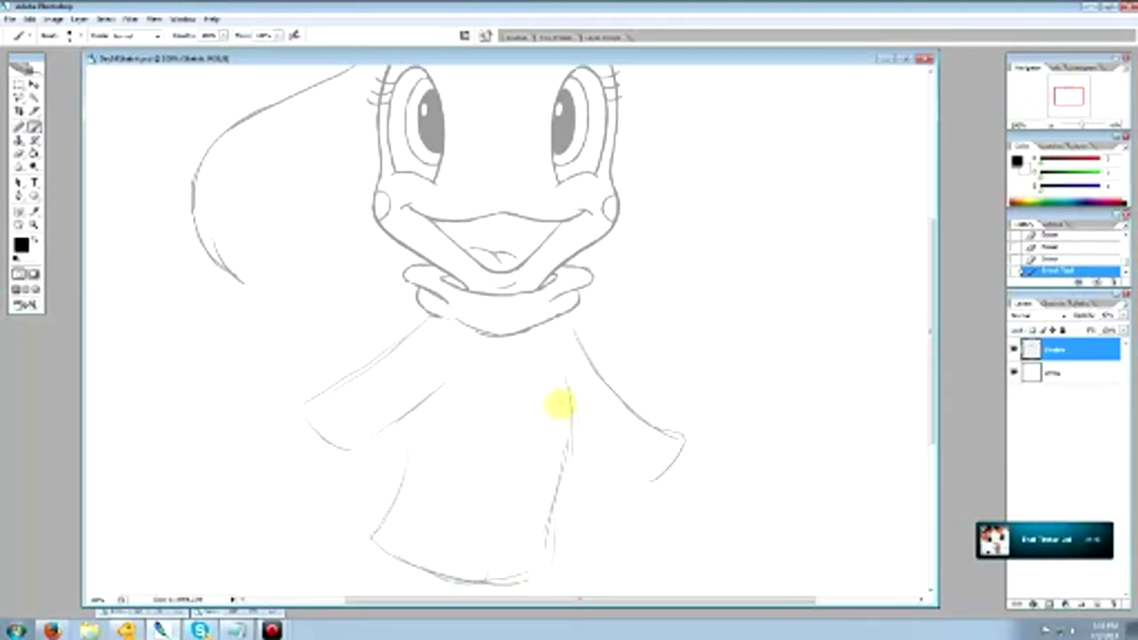
mouse_move(565, 380)
mouse_down()
mouse_move(558, 333)
mouse_move(570, 390)
mouse_move(561, 564)
mouse_up()
Erase the left sleeve's lower line and the faint sketch lines alongside the new right torso outline.
drag(938, 335, 938, 380)
key(e)
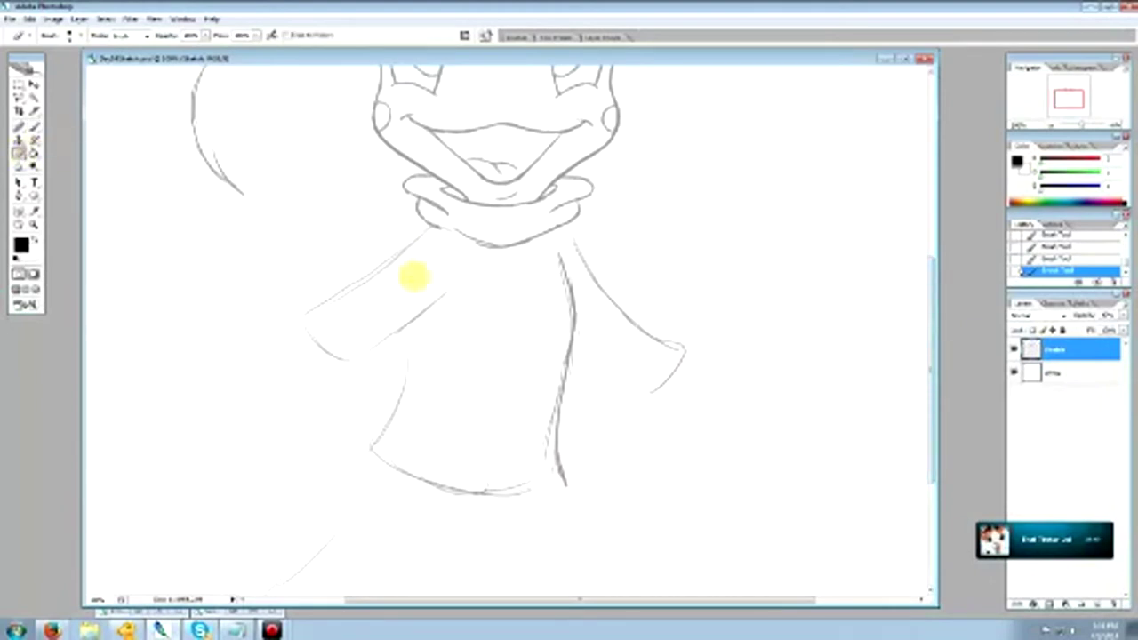
drag(422, 320, 394, 335)
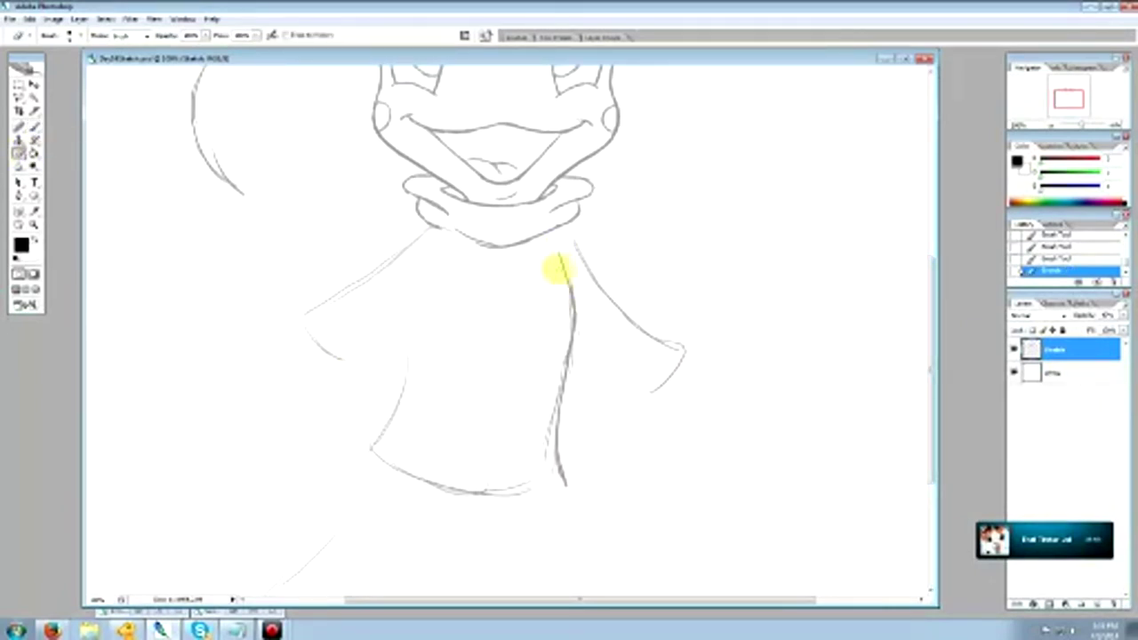
drag(569, 325, 578, 281)
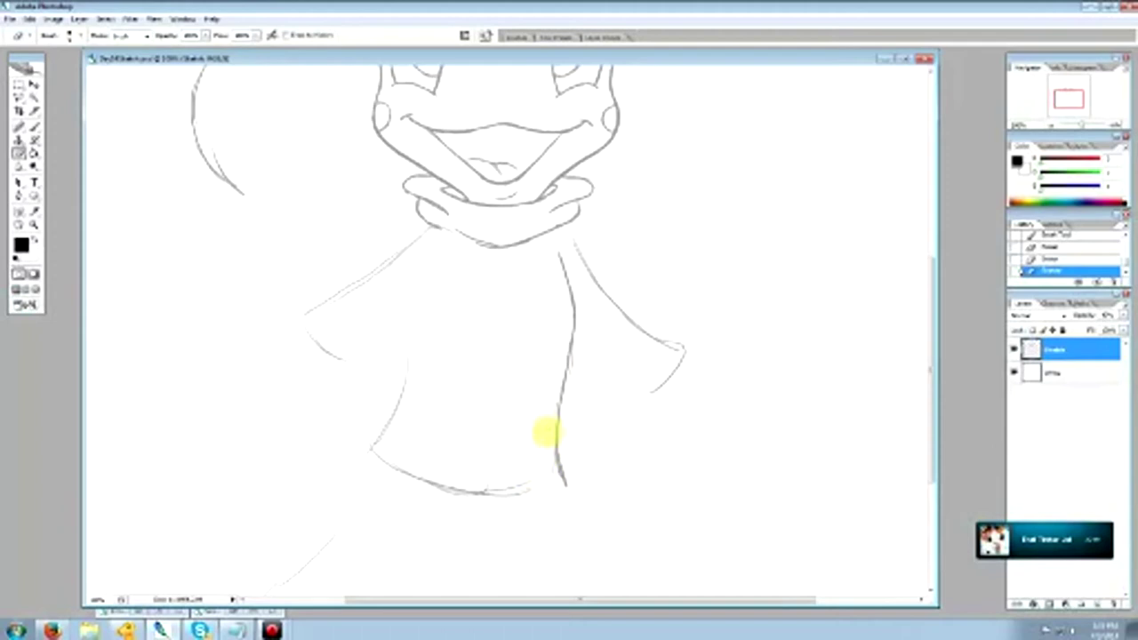
drag(583, 332, 573, 372)
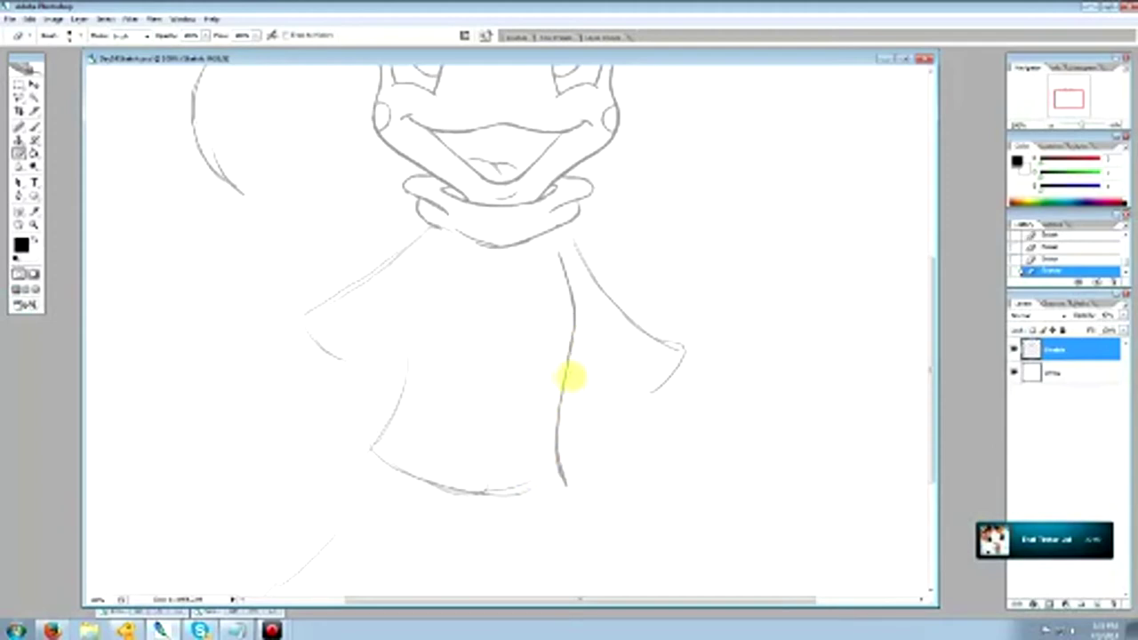
Smooth the right torso outline, extend it down to a flared corner, and draw a curved hem toward the left.
click(34, 126)
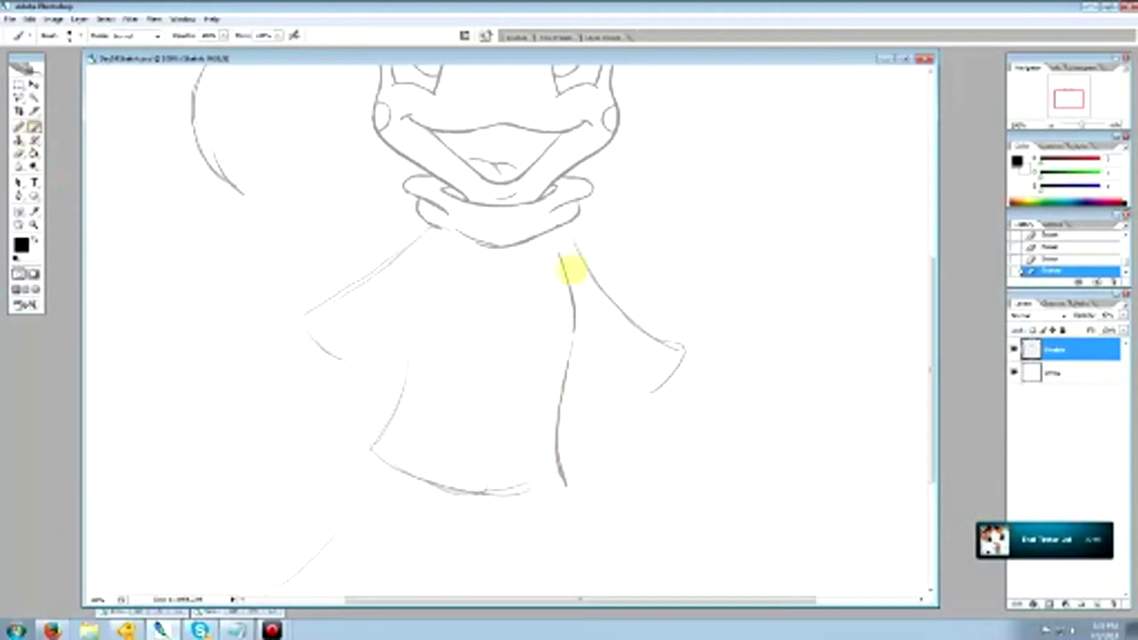
drag(574, 333, 561, 403)
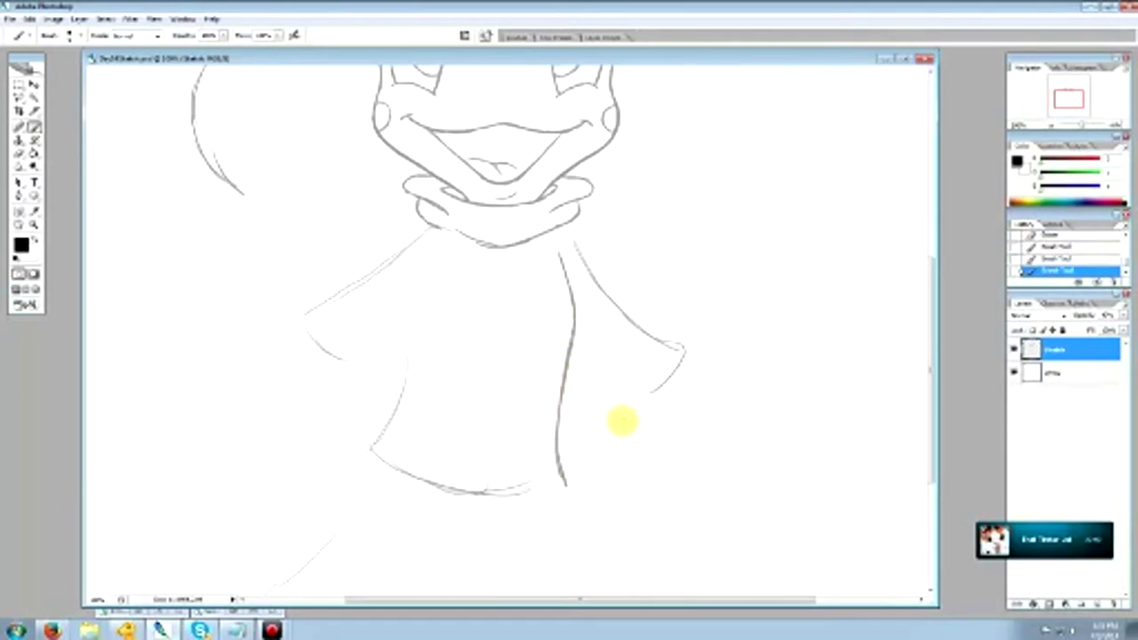
drag(563, 480, 567, 523)
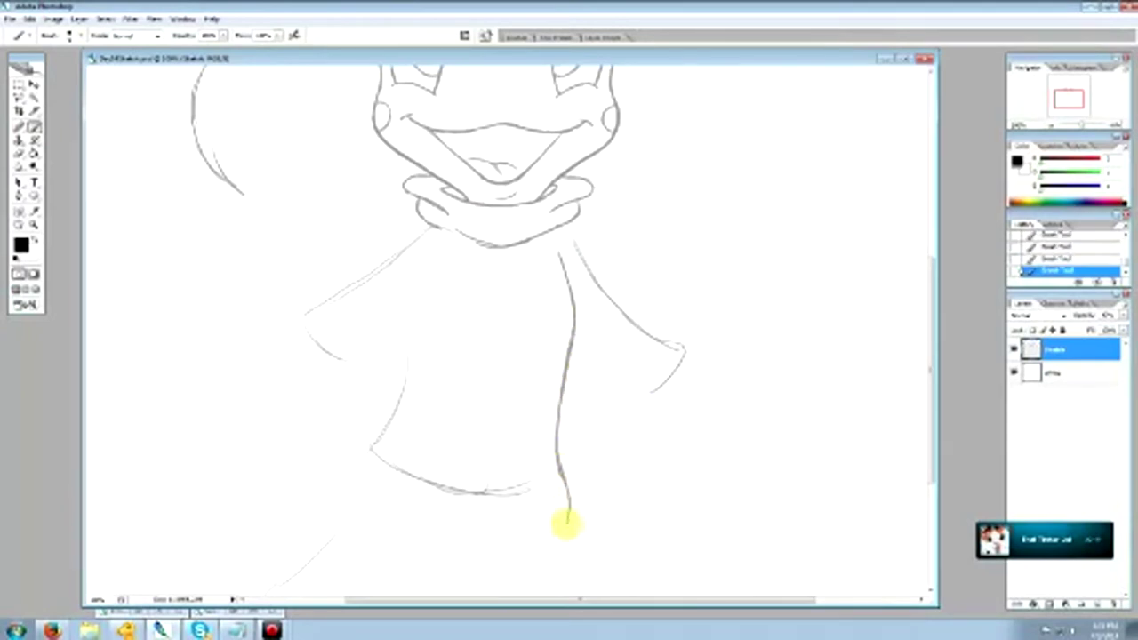
drag(933, 343, 931, 404)
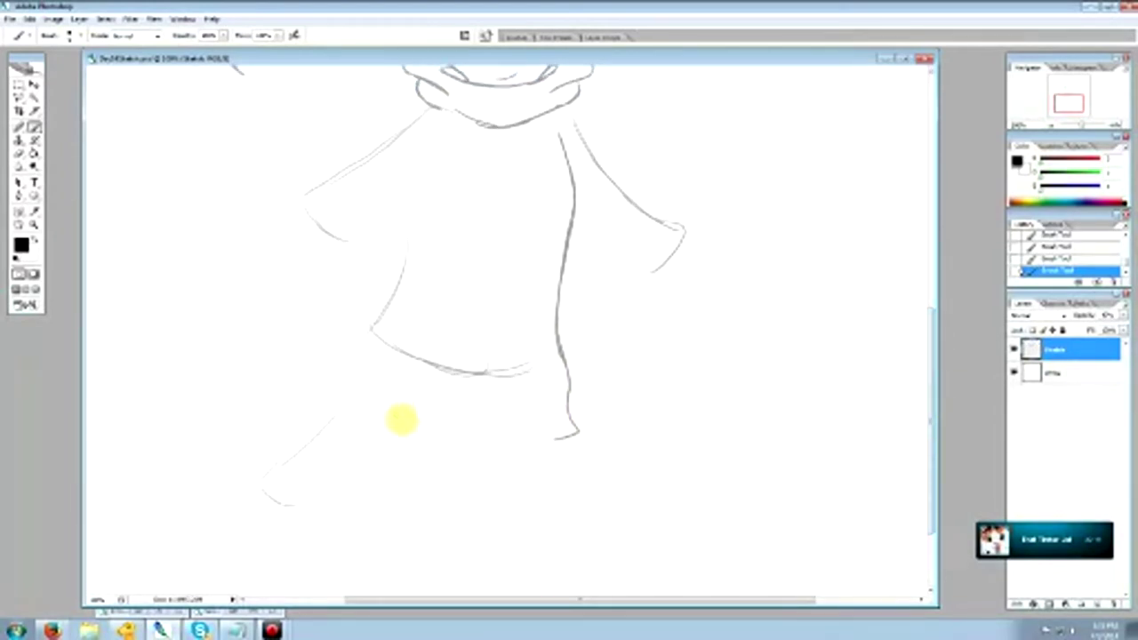
mouse_move(393, 411)
mouse_down()
mouse_move(542, 445)
mouse_move(578, 433)
mouse_up()
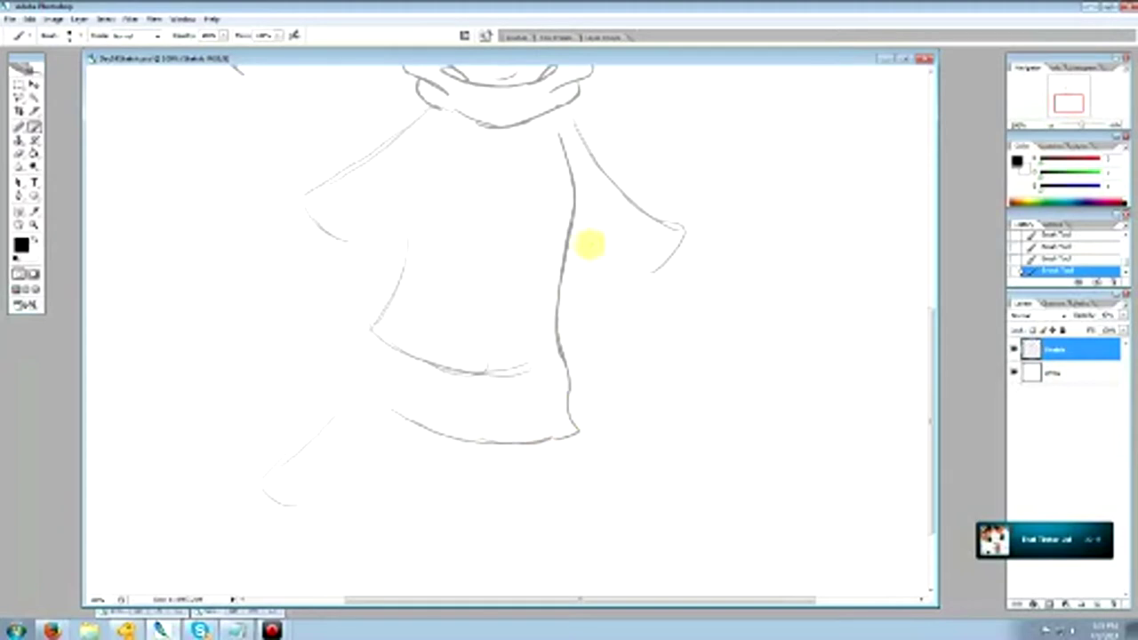
Replace the old left torso line and upper hem with a longer left side that flares out and joins the new hem.
click(18, 152)
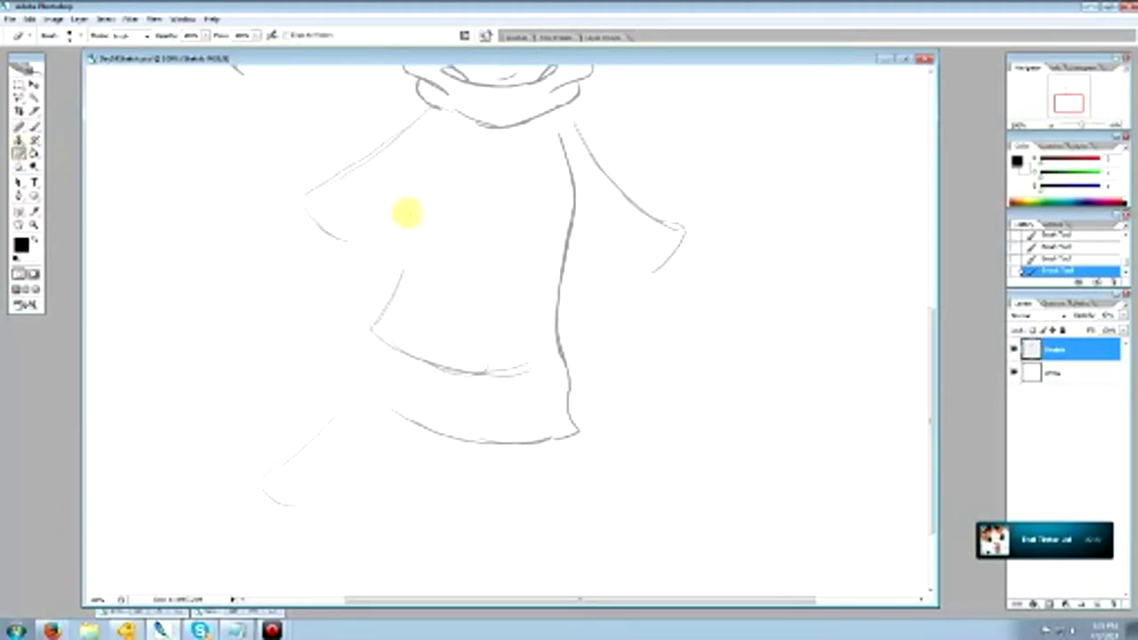
mouse_move(405, 264)
mouse_down()
mouse_move(373, 333)
mouse_move(478, 374)
mouse_move(472, 364)
mouse_move(440, 374)
mouse_move(465, 361)
mouse_up()
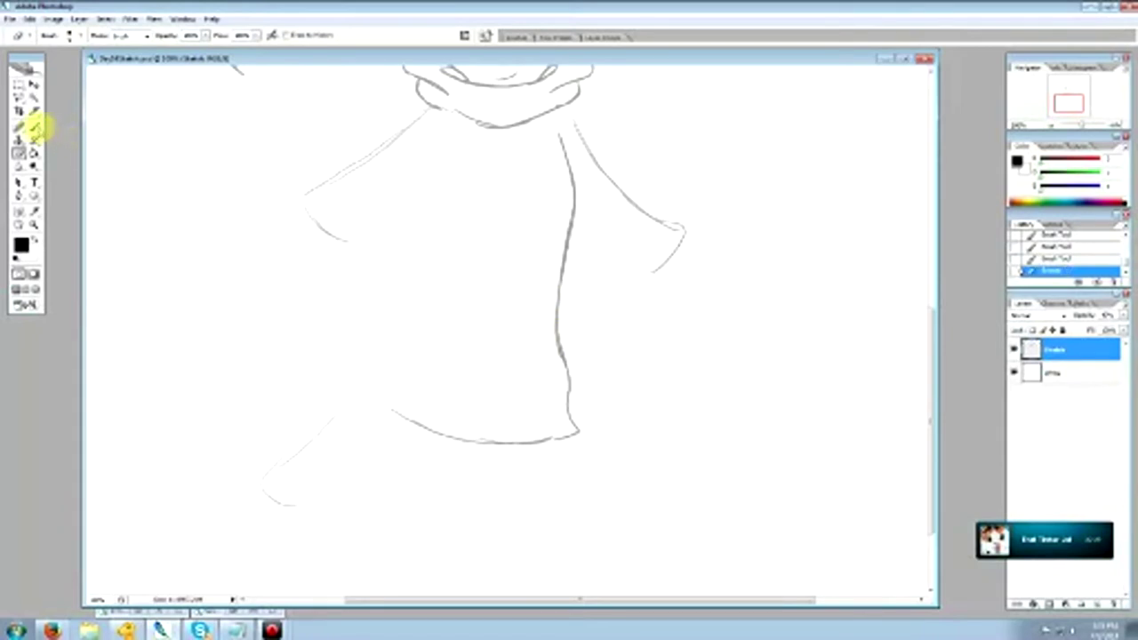
click(34, 128)
drag(935, 335, 936, 315)
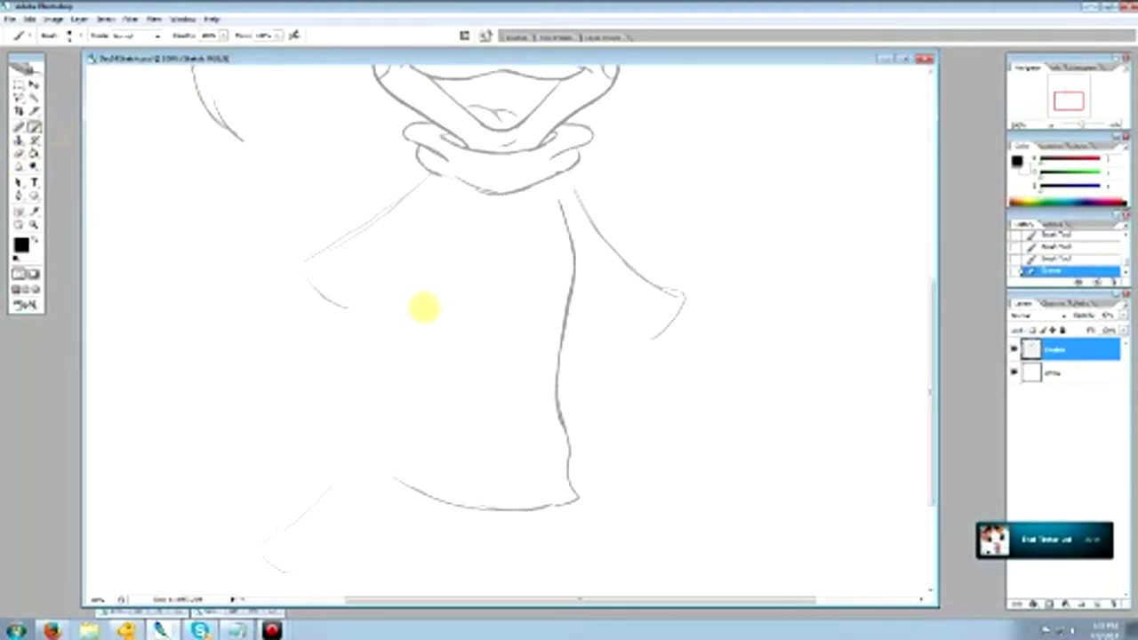
mouse_move(428, 295)
mouse_down()
mouse_move(358, 397)
mouse_move(345, 448)
mouse_up()
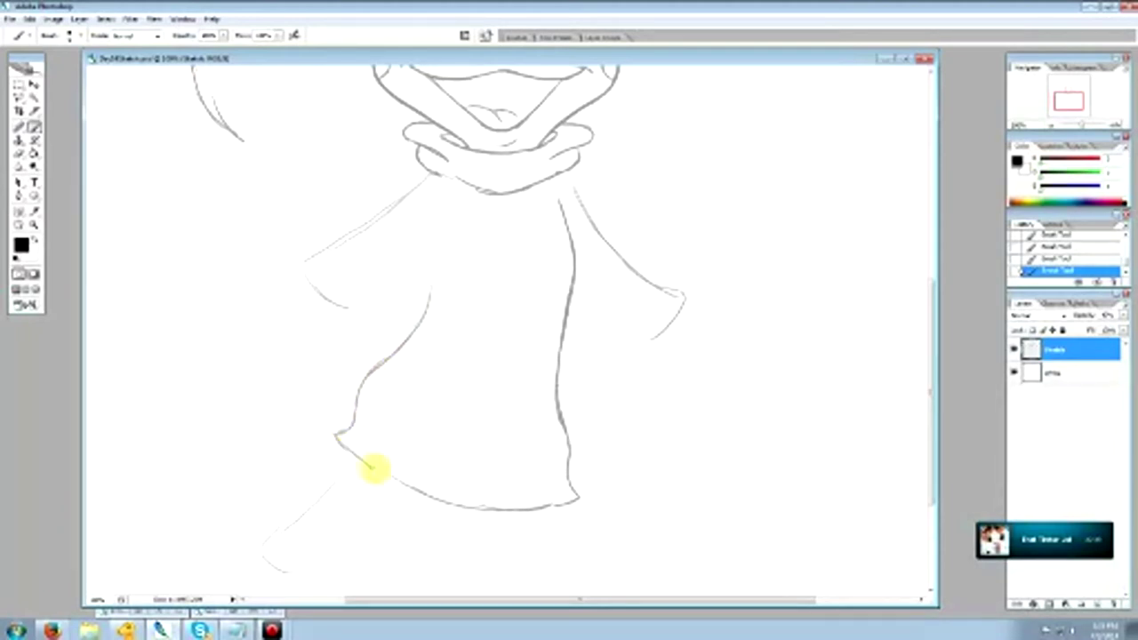
Erase the upper part of the left torso line and redraw it as a steeper curve rising toward the armpit.
click(18, 153)
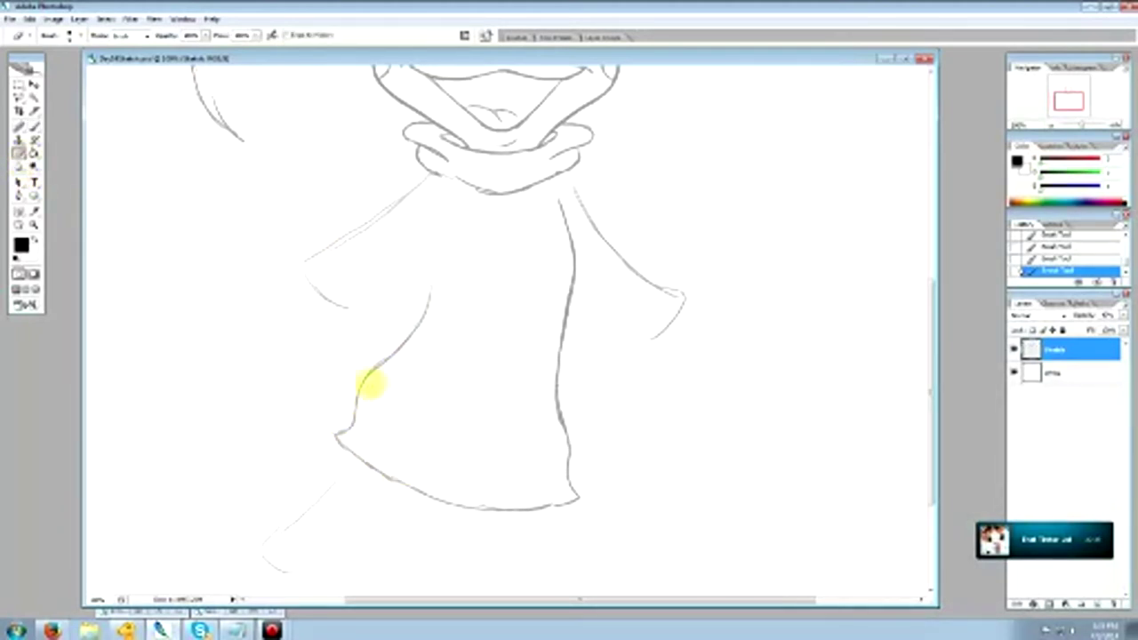
mouse_move(435, 275)
mouse_down()
mouse_move(422, 315)
mouse_move(377, 371)
mouse_up()
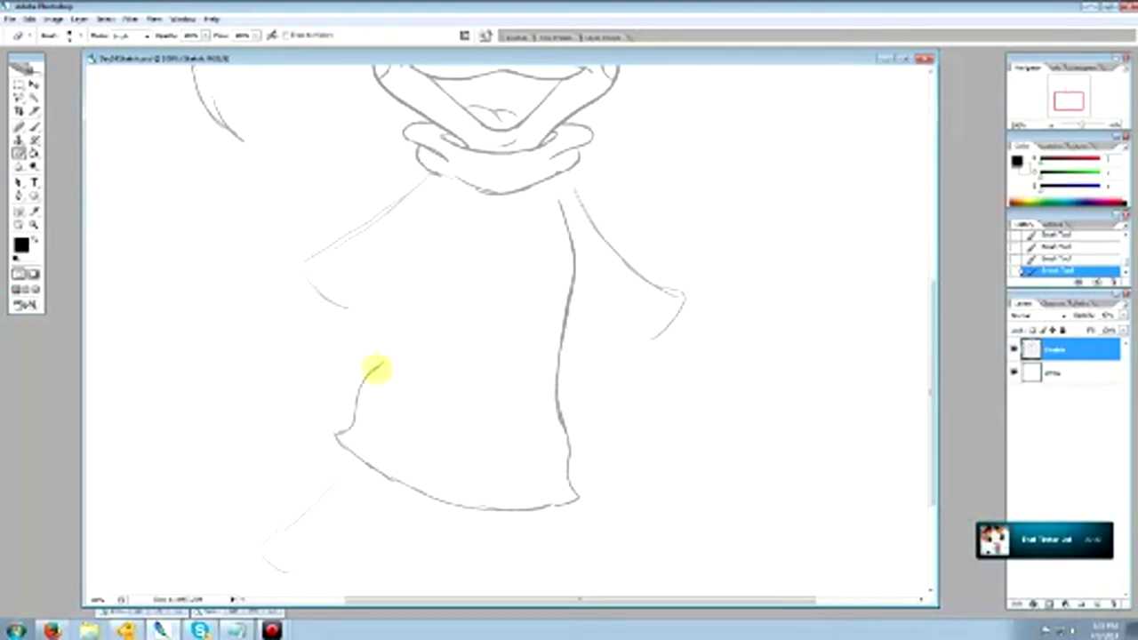
click(33, 126)
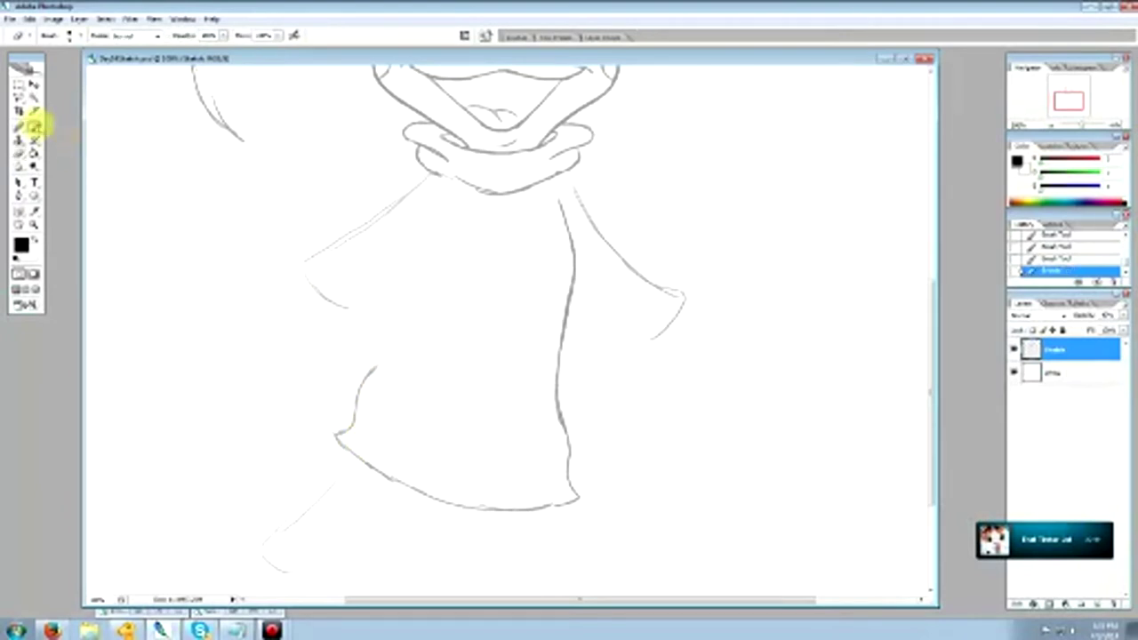
drag(372, 369, 425, 279)
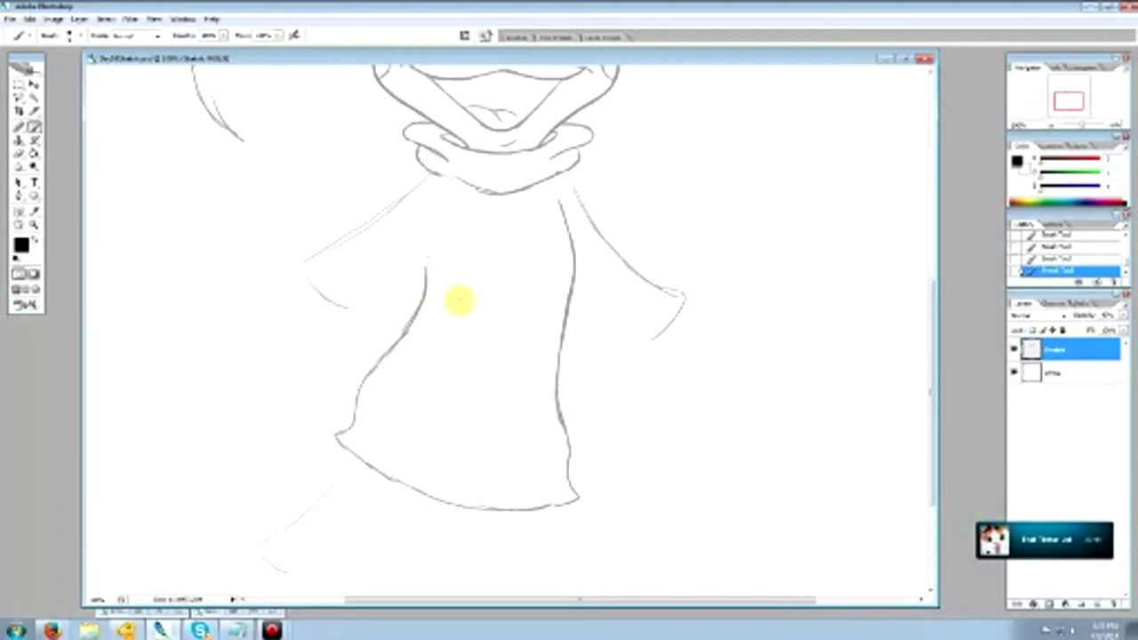
Erase the lower-left collar edge and the left sleeve's old upper line down to the cuff.
mouse_move(932, 333)
mouse_down()
mouse_move(943, 289)
mouse_move(943, 303)
mouse_up()
click(17, 153)
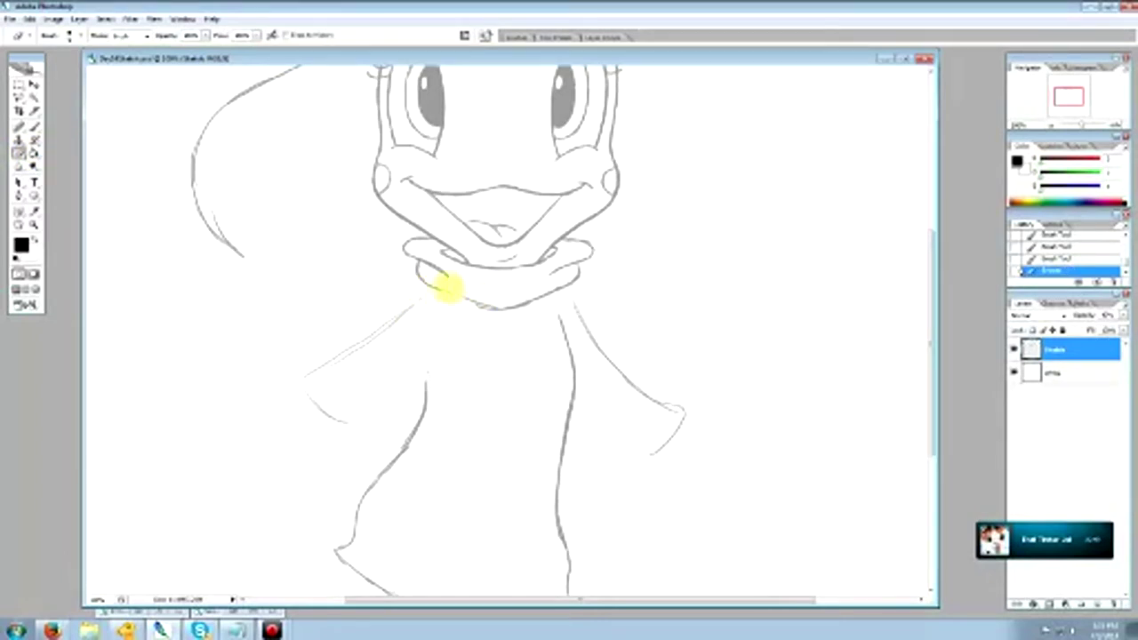
drag(523, 295, 556, 285)
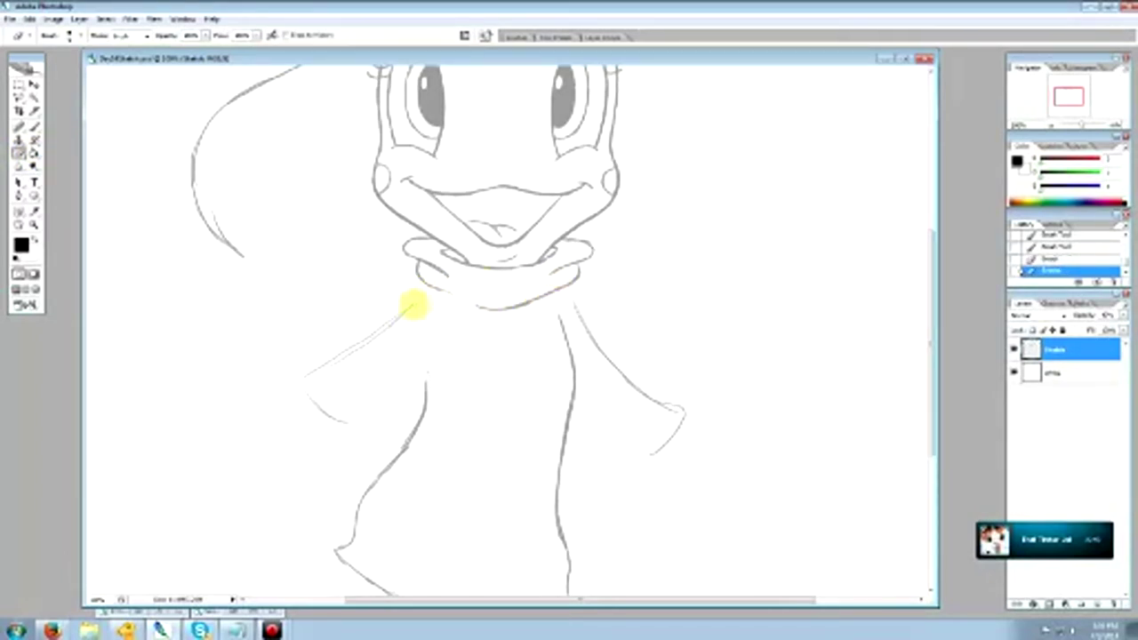
drag(413, 306, 320, 365)
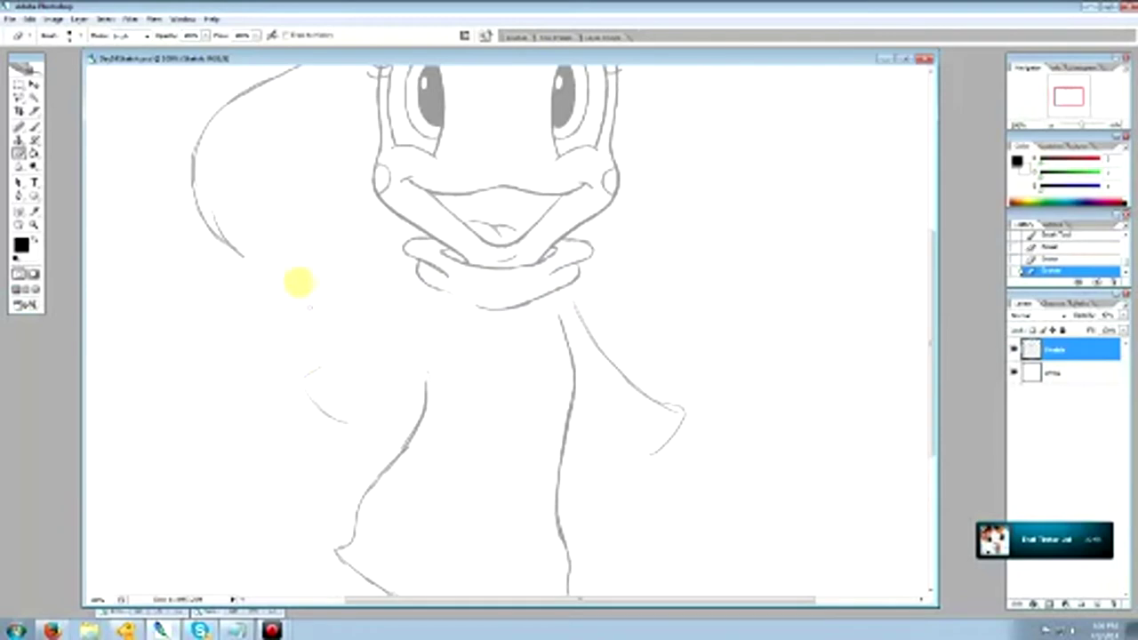
Redraw the left sleeve's upper line from the collar out to a longer end, and shape a notched cuff.
click(33, 126)
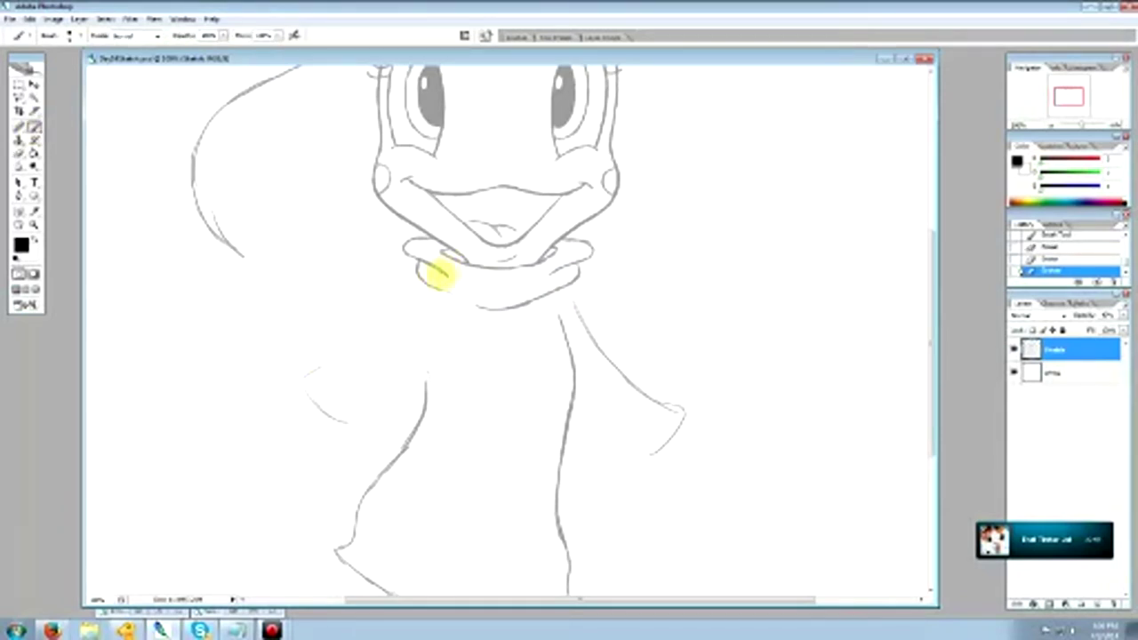
mouse_move(453, 298)
mouse_down()
mouse_move(429, 286)
mouse_move(330, 363)
mouse_move(311, 393)
mouse_up()
click(18, 153)
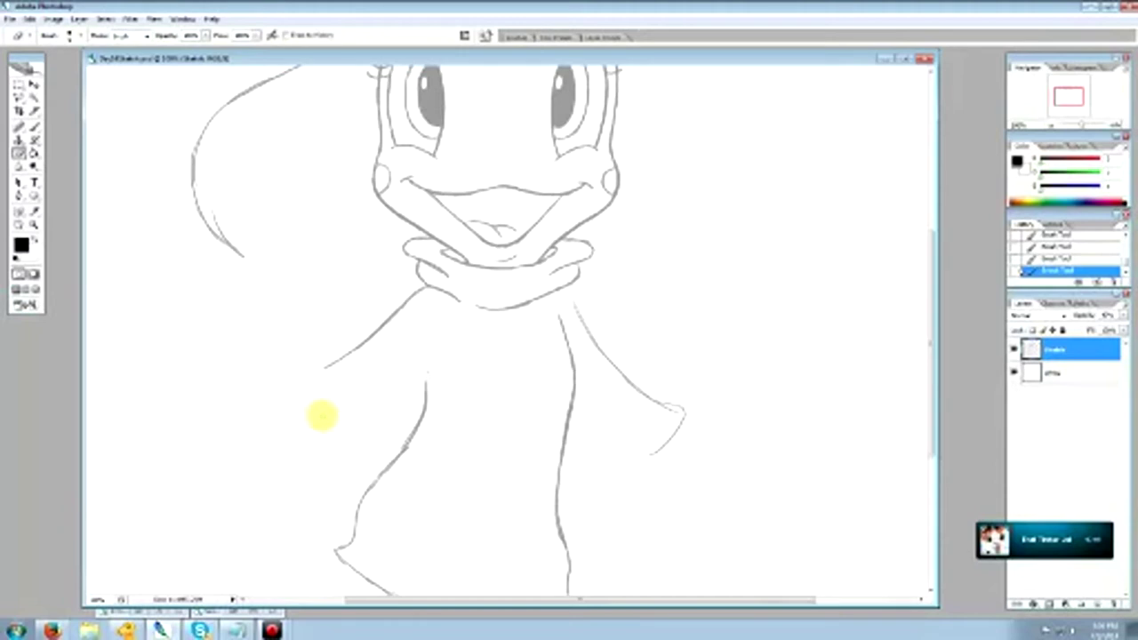
click(33, 127)
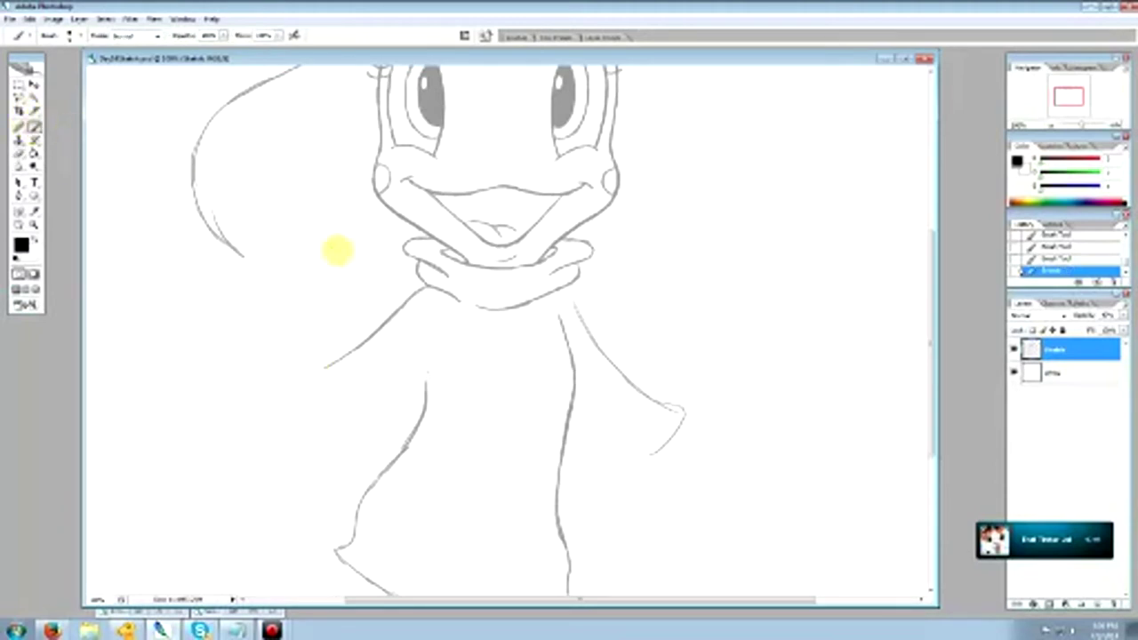
drag(343, 357, 284, 382)
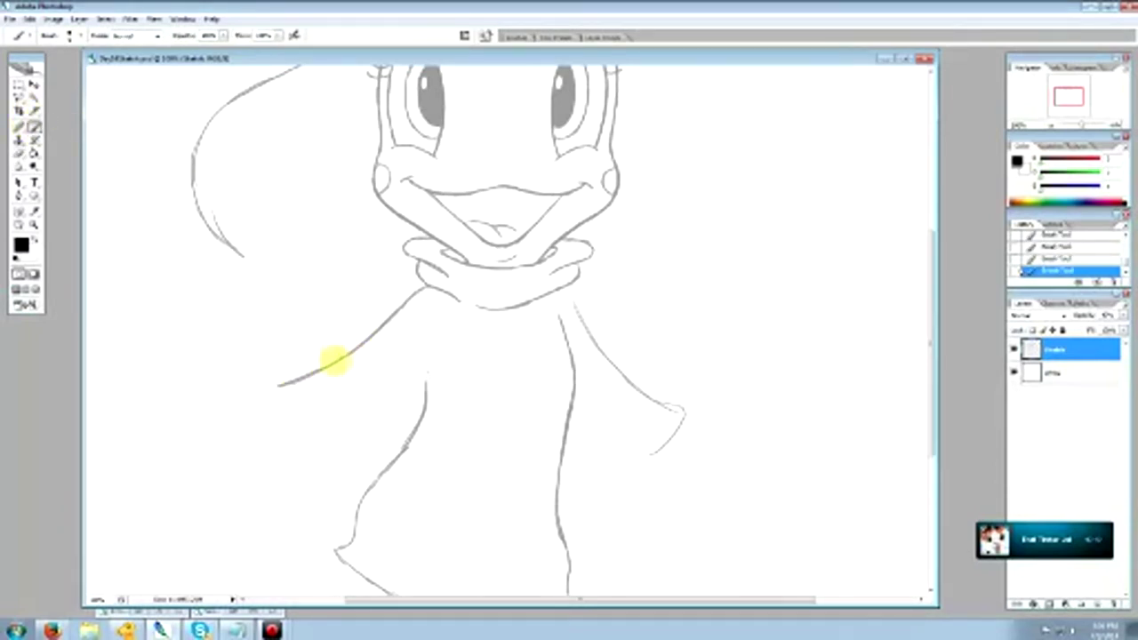
drag(353, 345, 281, 386)
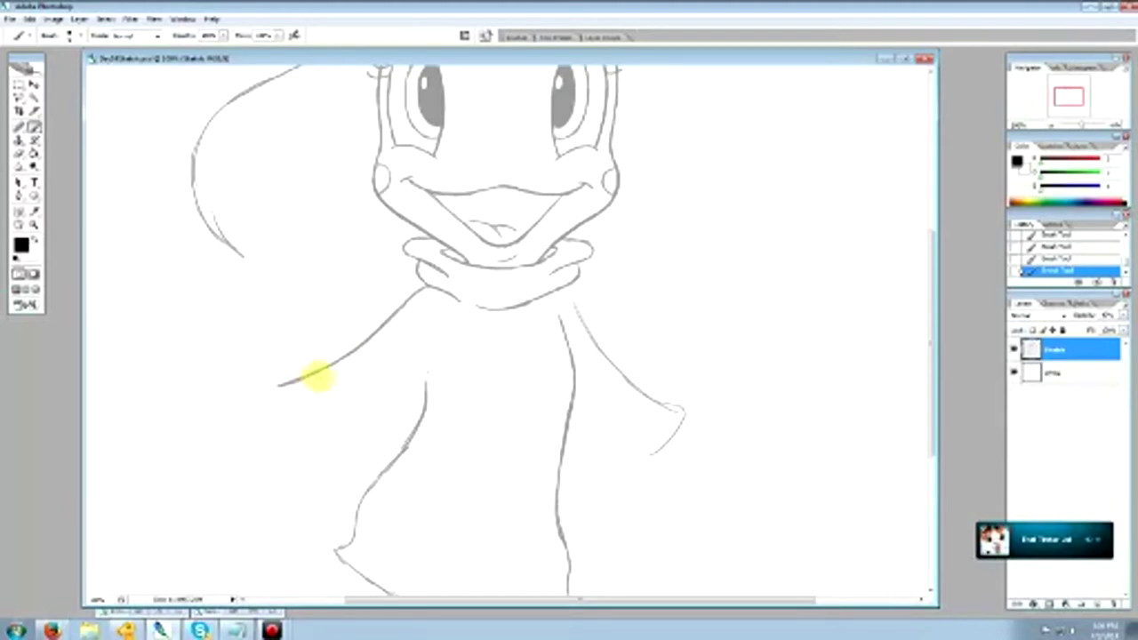
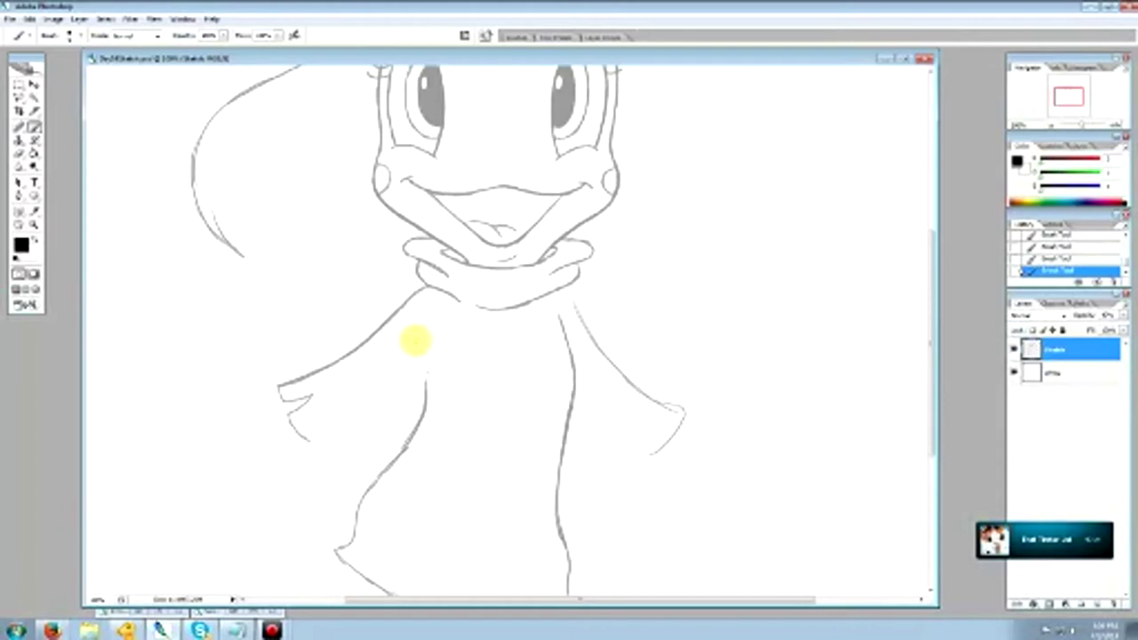
Draw the left sleeve's curved lower line from the chest to the cuff, trim its stray strokes and close the cuff.
mouse_move(444, 352)
mouse_down()
mouse_move(341, 440)
mouse_move(449, 353)
mouse_up()
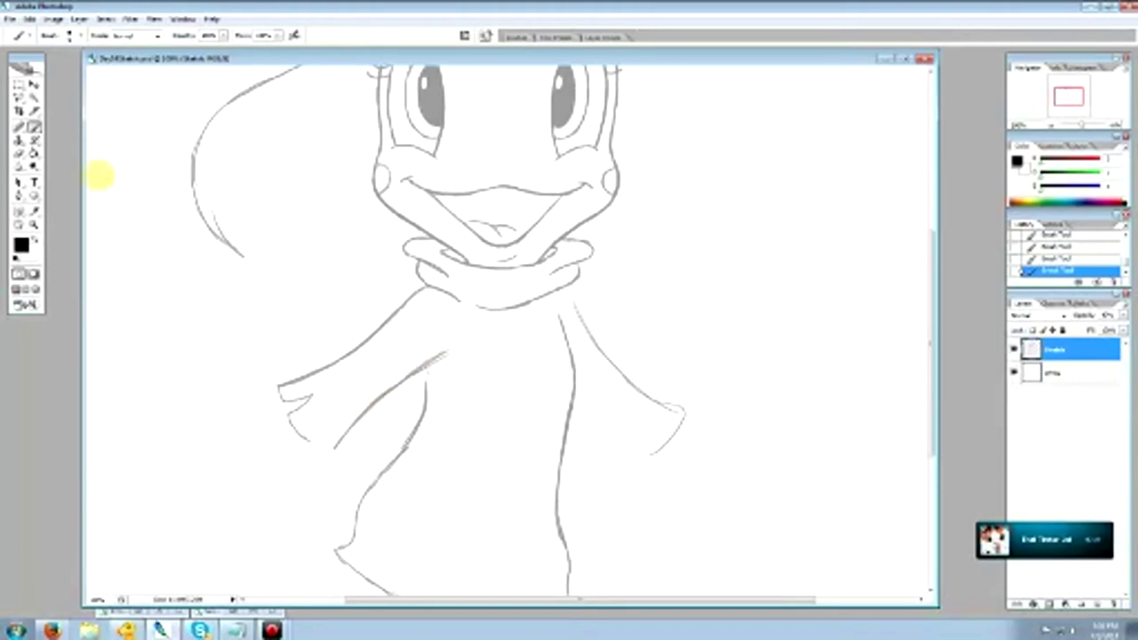
click(18, 153)
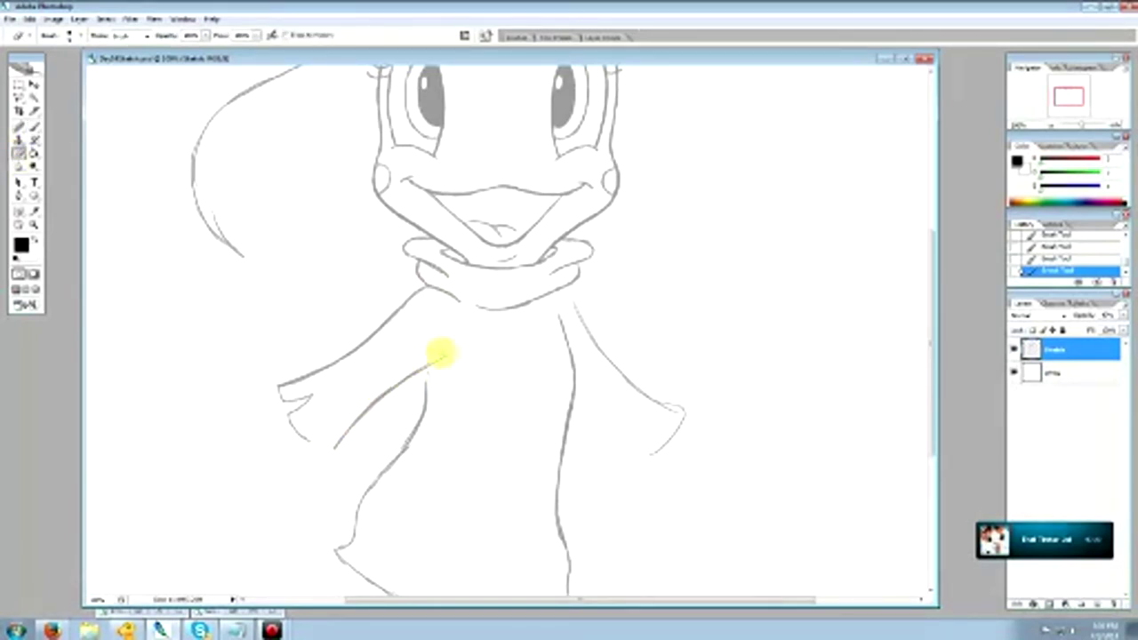
drag(442, 354, 376, 406)
click(33, 127)
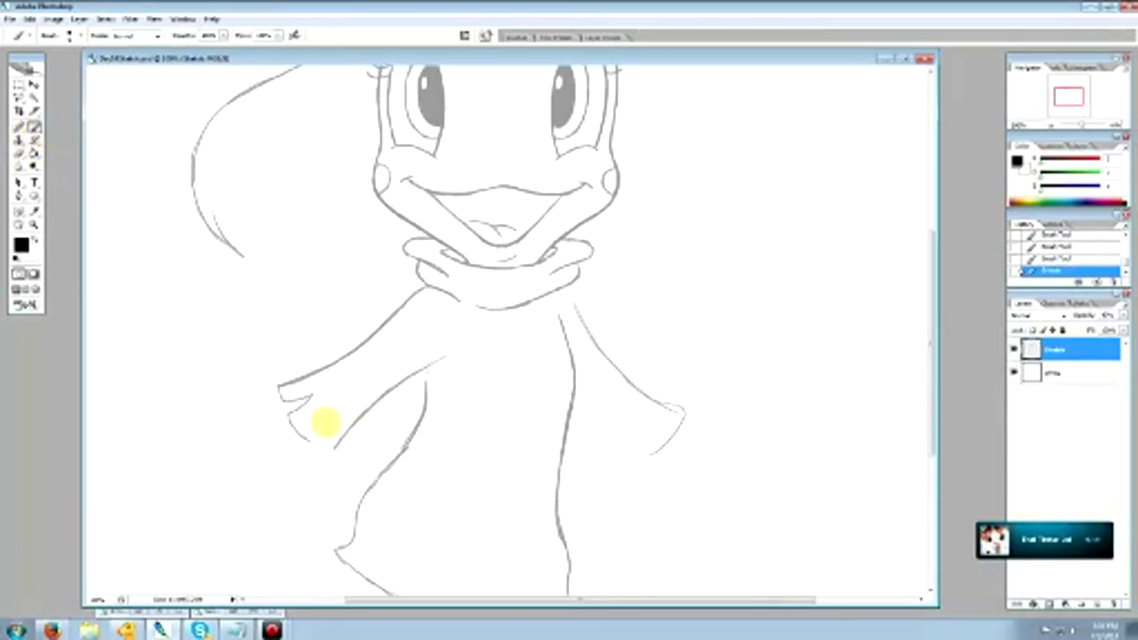
mouse_move(315, 448)
mouse_down()
mouse_move(304, 438)
mouse_move(350, 424)
mouse_move(442, 358)
mouse_move(424, 368)
mouse_up()
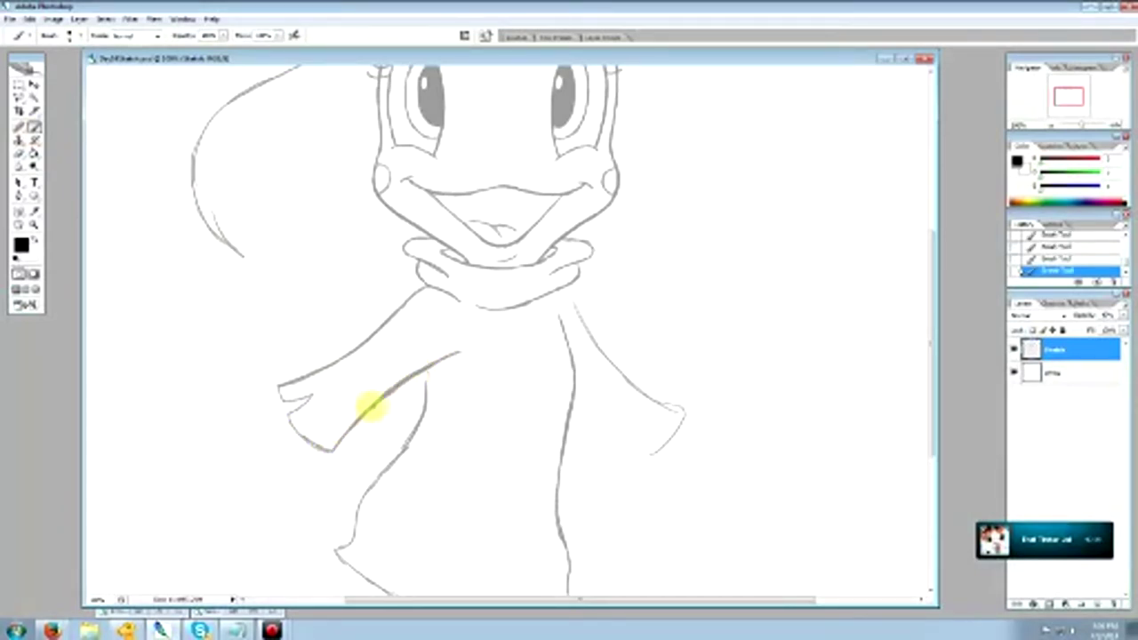
Thin the thick part of the left sleeve's lower line and restroke it down to the cuff corner.
click(20, 154)
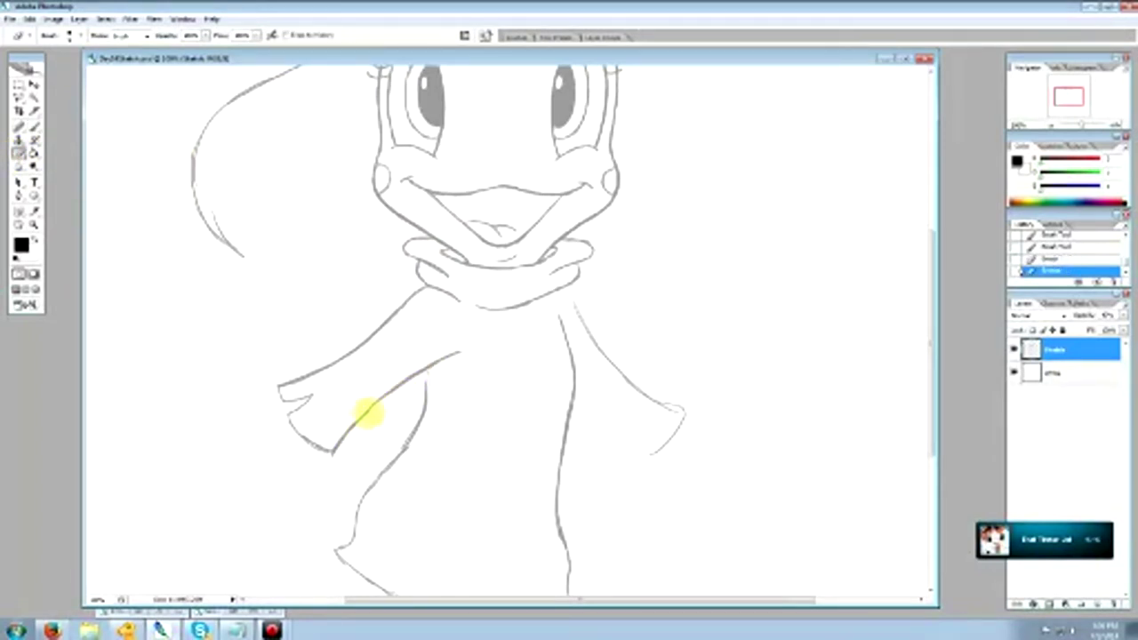
click(34, 126)
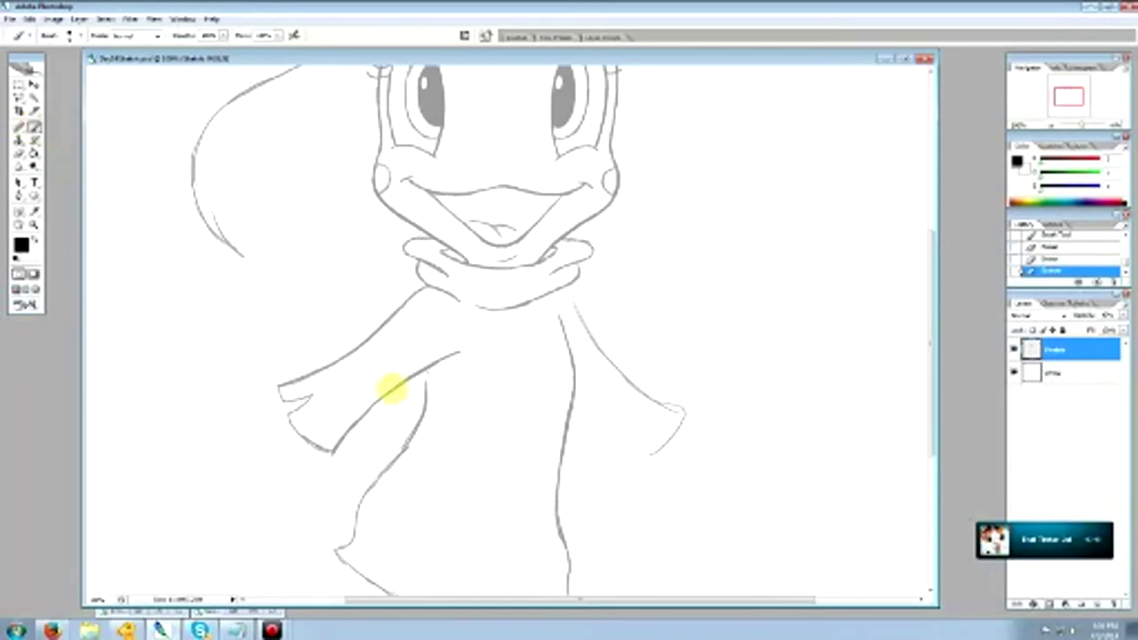
drag(378, 402, 337, 448)
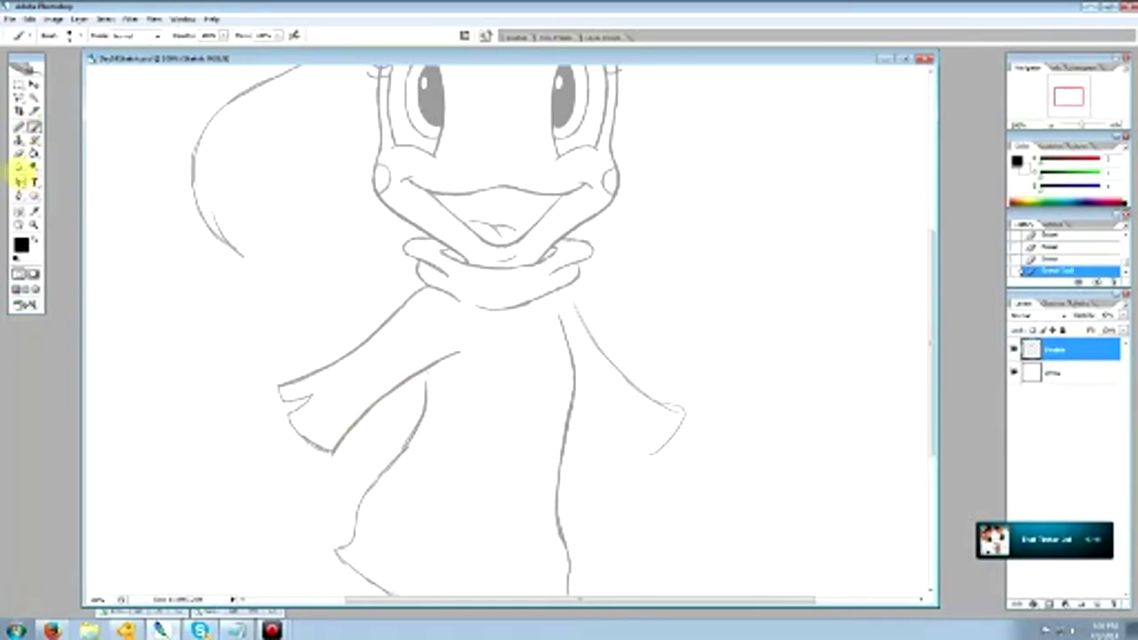
click(20, 153)
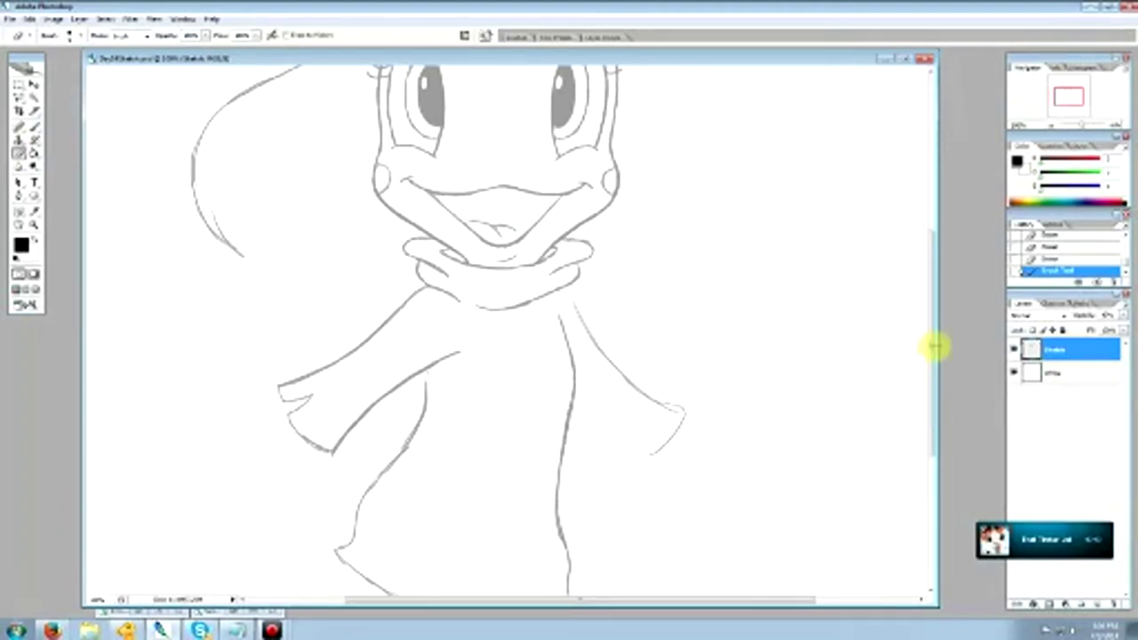
Select the left sleeve's cuff end with the Polygonal Lasso, move it slightly outward and down, and deselect it.
drag(936, 347, 925, 369)
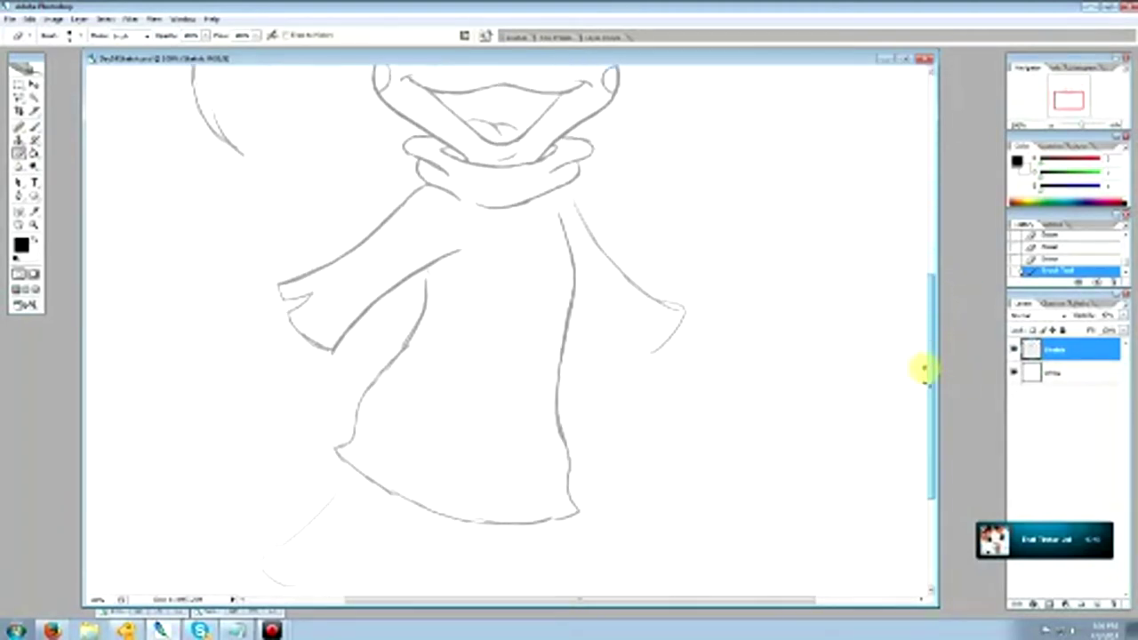
click(18, 98)
click(328, 221)
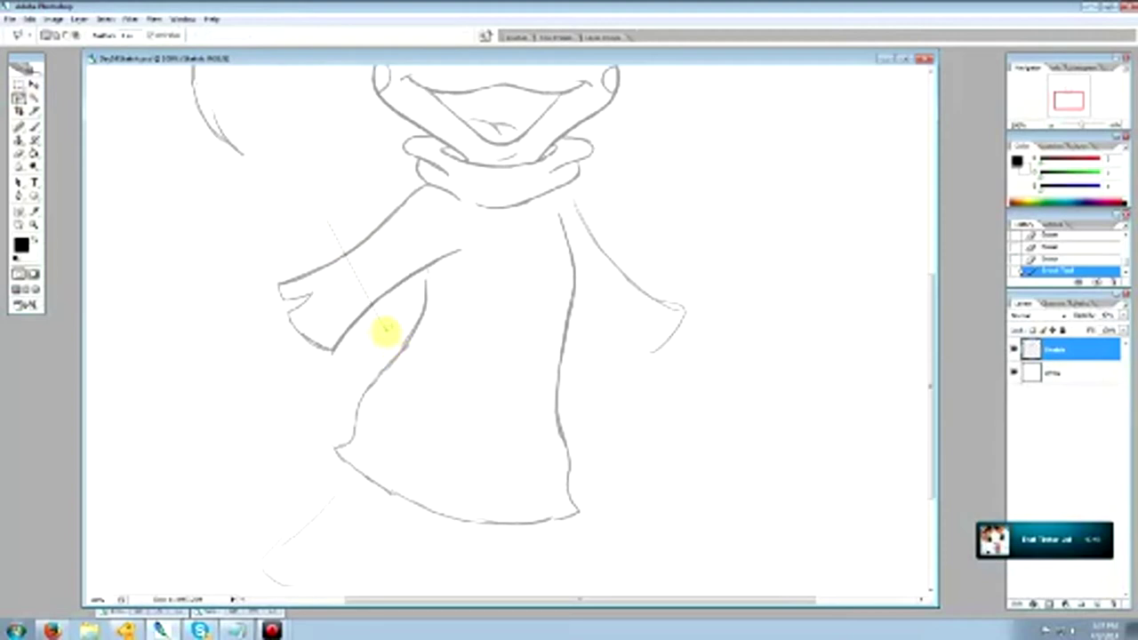
click(385, 332)
click(327, 374)
click(249, 361)
click(232, 284)
click(258, 247)
click(327, 223)
scroll(356, 222, left, 3)
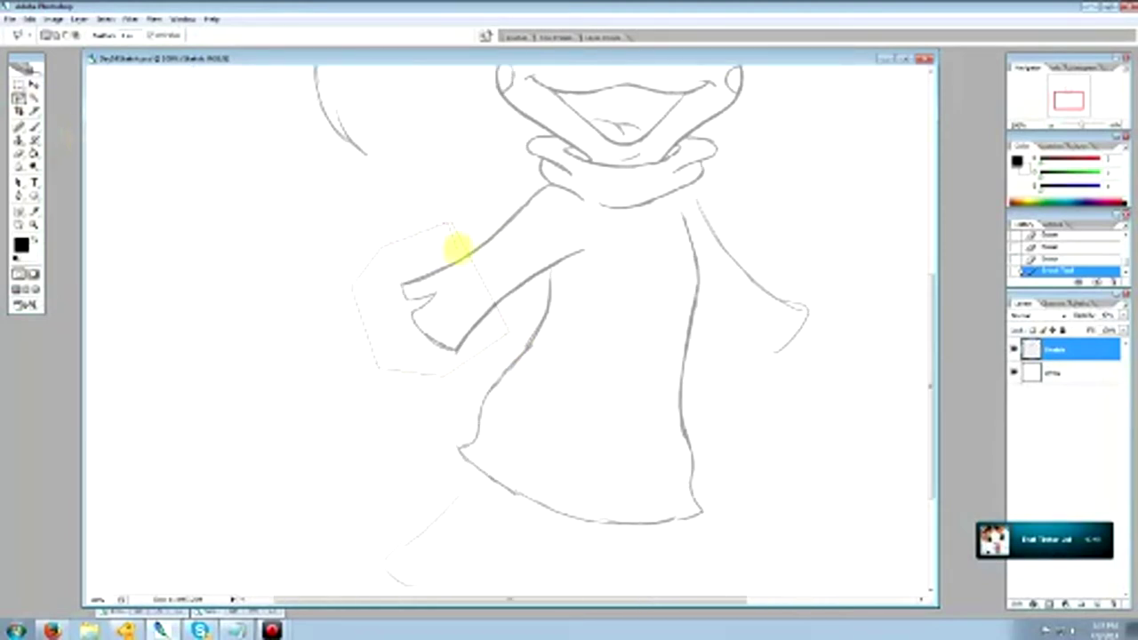
click(34, 83)
drag(420, 298, 433, 322)
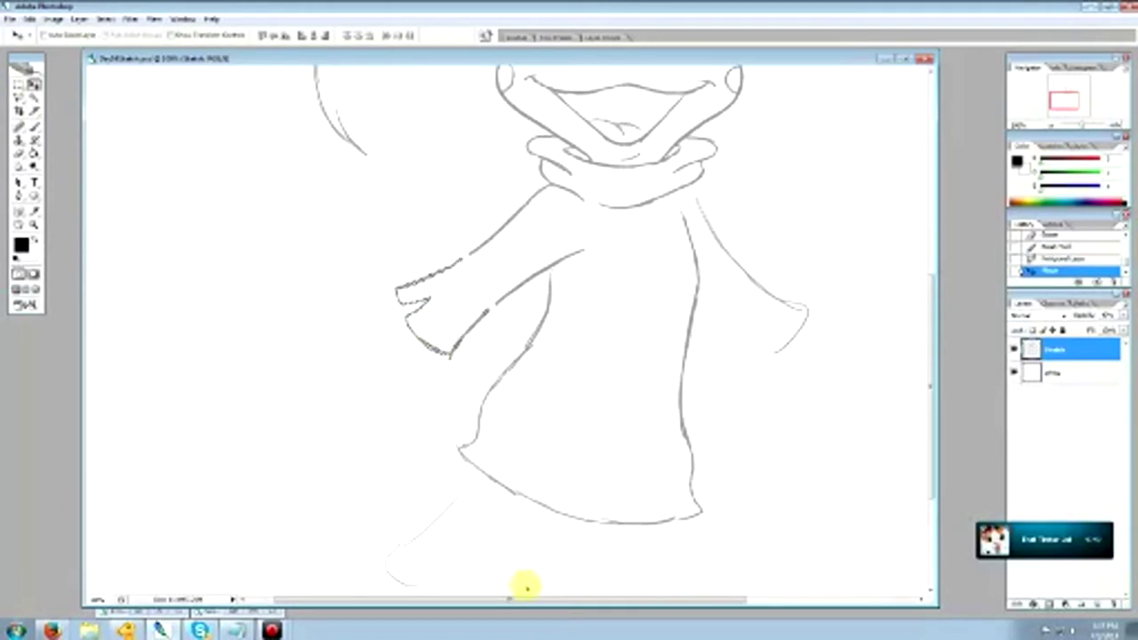
drag(537, 599, 608, 599)
click(19, 86)
click(165, 187)
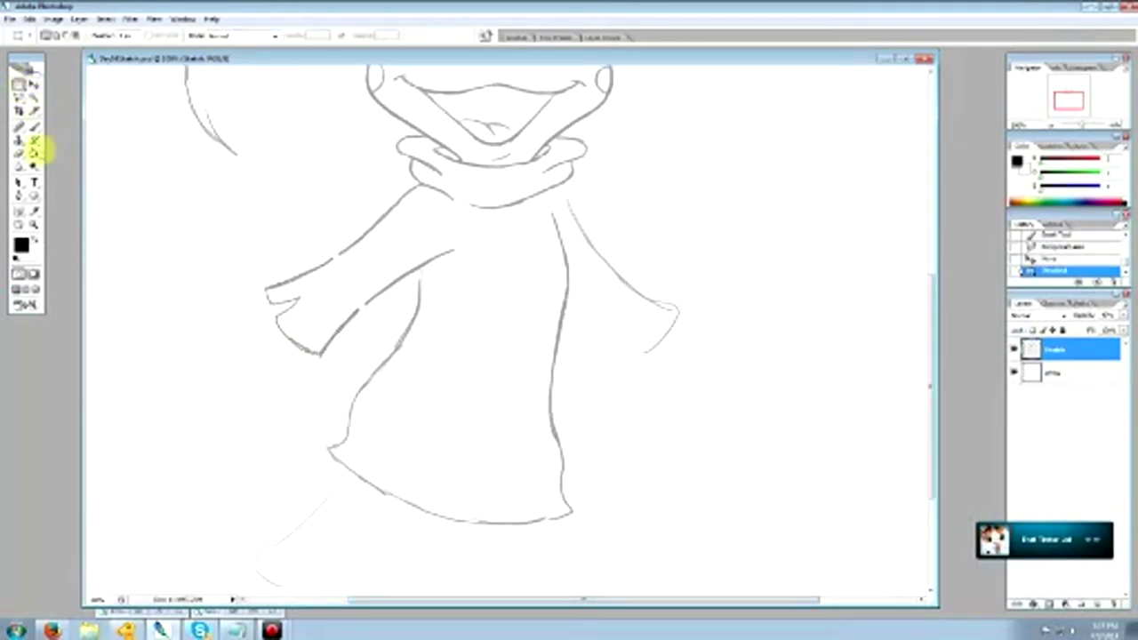
Bridge the gaps in the left sleeve's upper and lower lines and clean up the cuff's lower edge and corner.
click(34, 127)
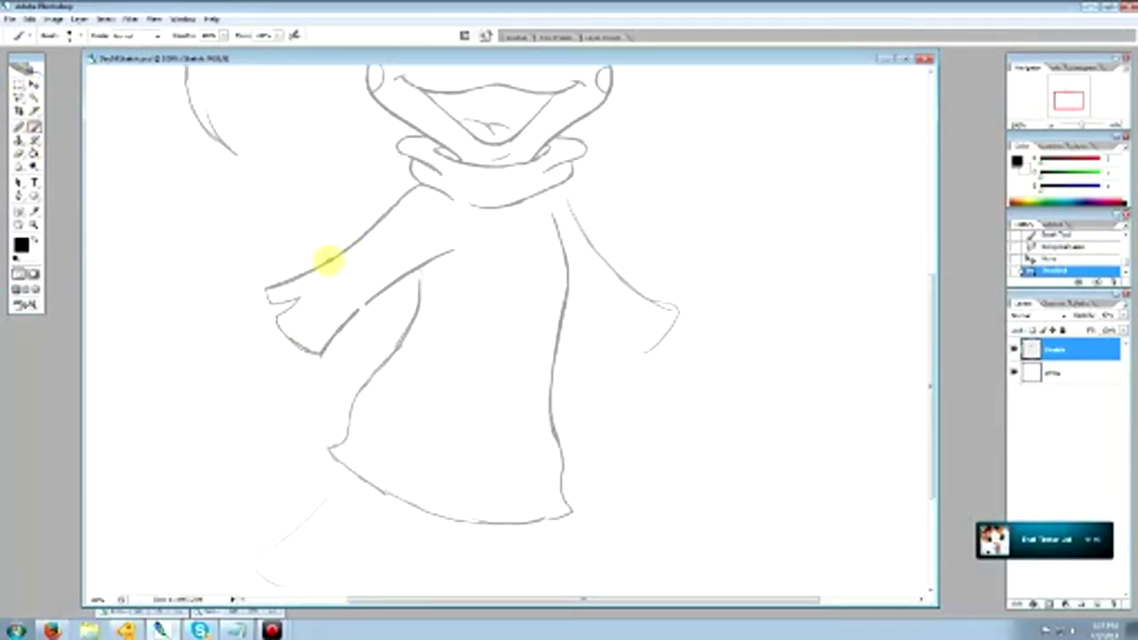
drag(329, 261, 368, 233)
mouse_move(354, 313)
mouse_down()
mouse_move(335, 349)
mouse_move(313, 358)
mouse_up()
click(20, 153)
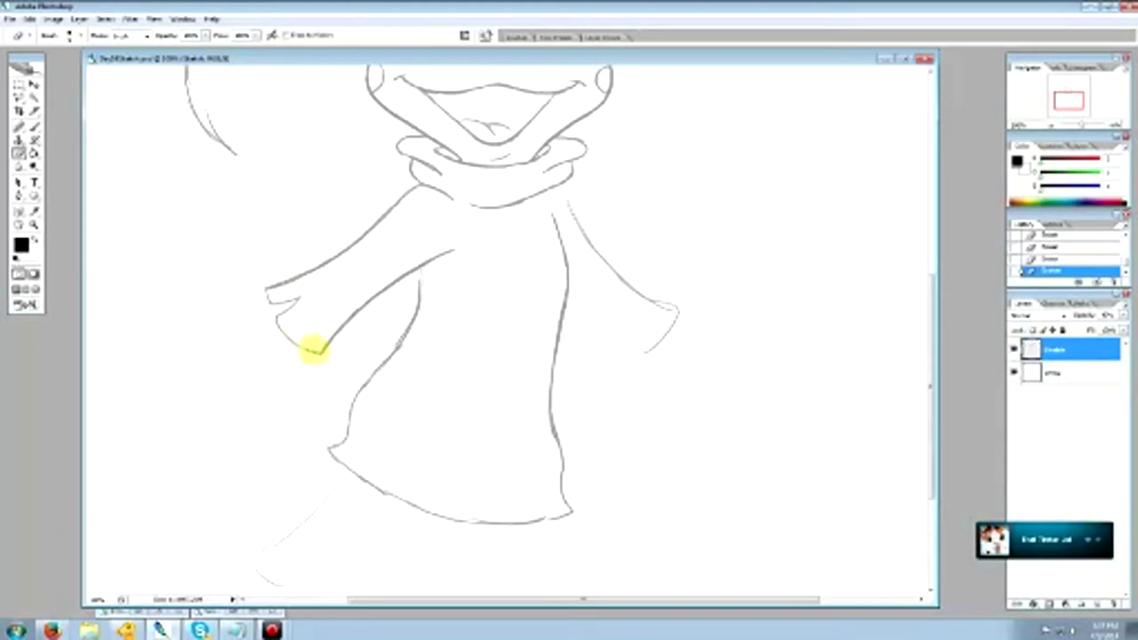
click(34, 126)
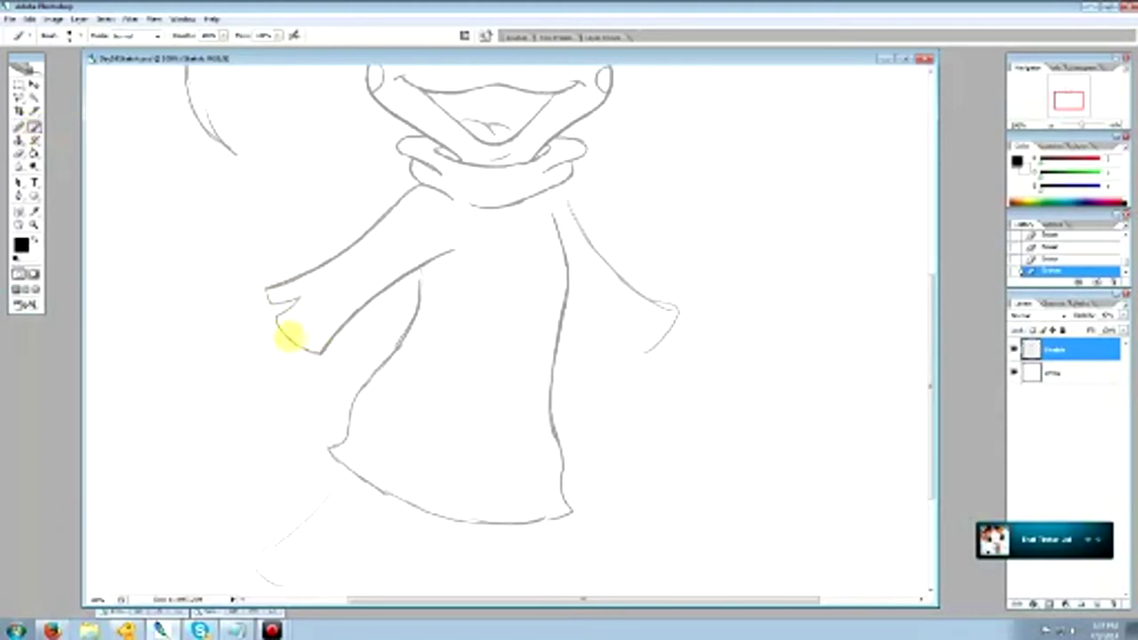
drag(311, 353, 321, 354)
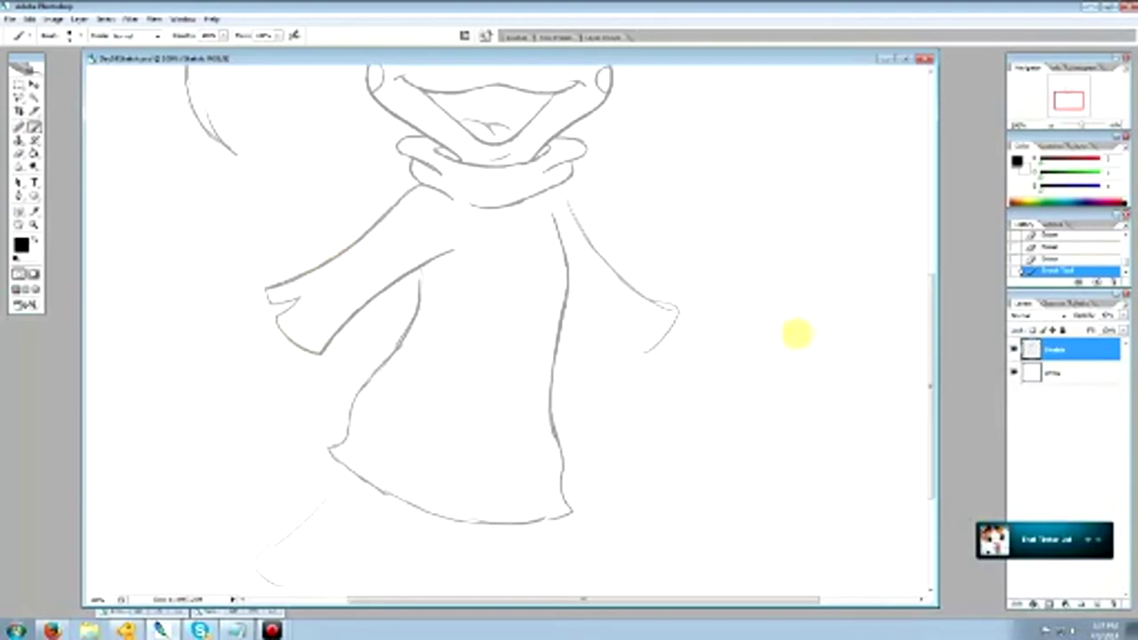
Extend the left torso line up to the sleeve's underside and smooth its curve toward the hem.
drag(923, 331, 934, 352)
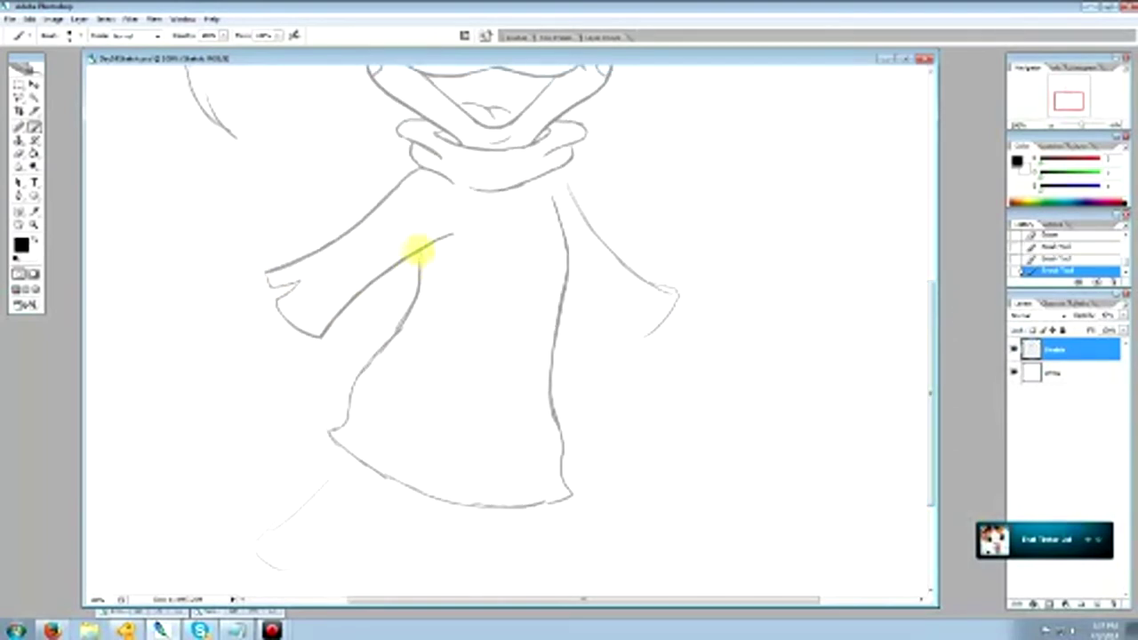
mouse_move(419, 252)
mouse_down()
mouse_move(415, 300)
mouse_move(380, 347)
mouse_up()
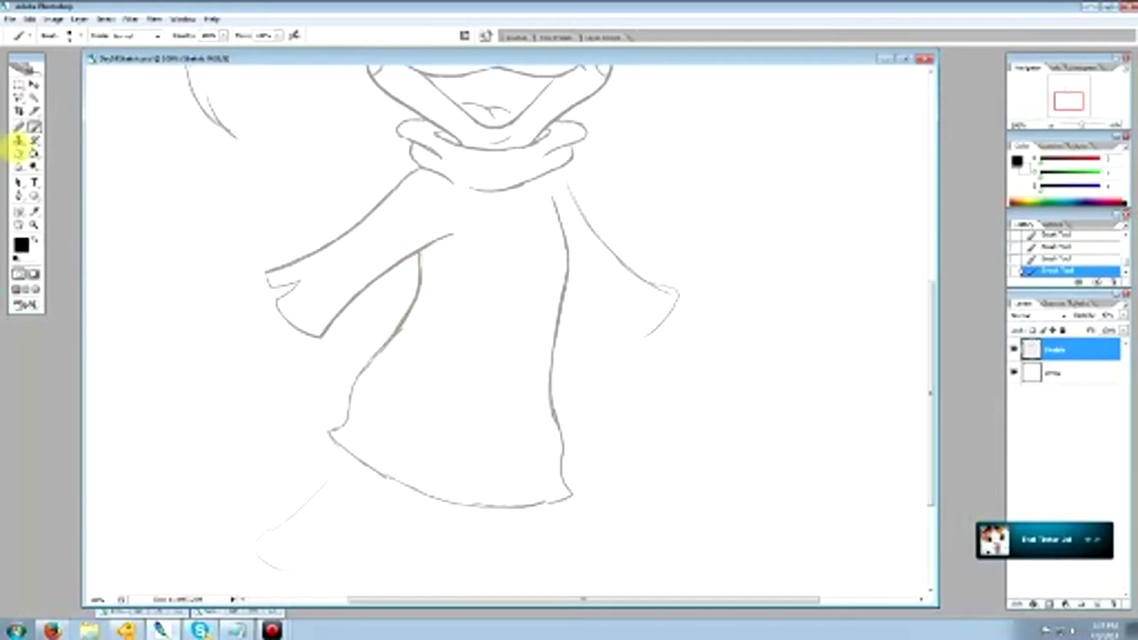
click(19, 153)
Select the whole duck with a rectangular marquee, move it slightly up and to the right on the page, and deselect it.
click(34, 225)
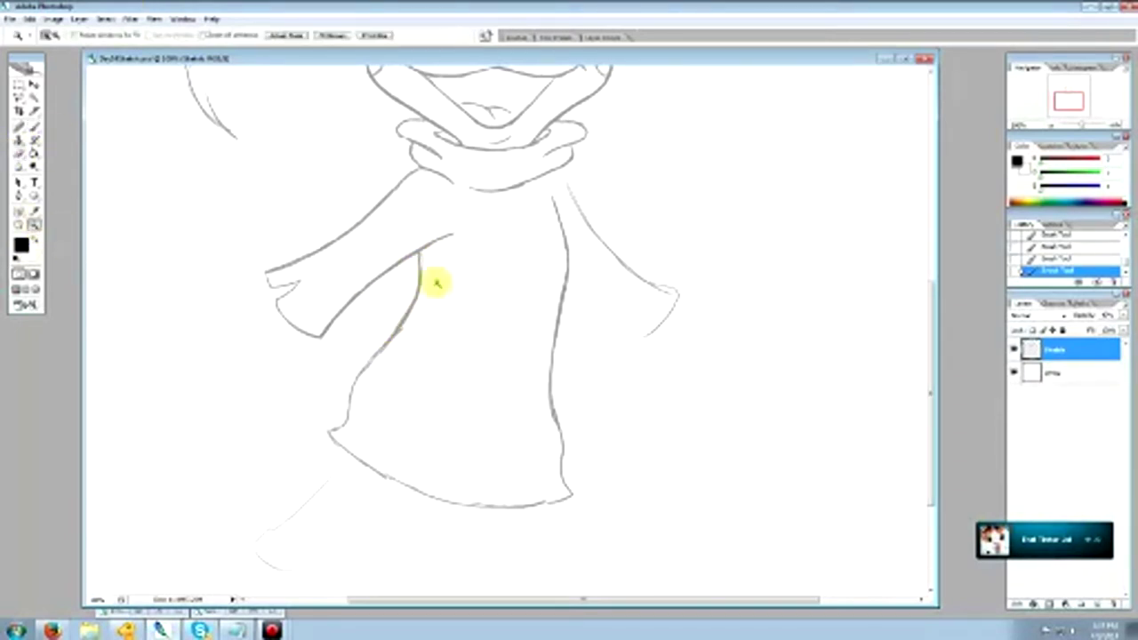
right_click(443, 286)
click(475, 307)
right_click(524, 318)
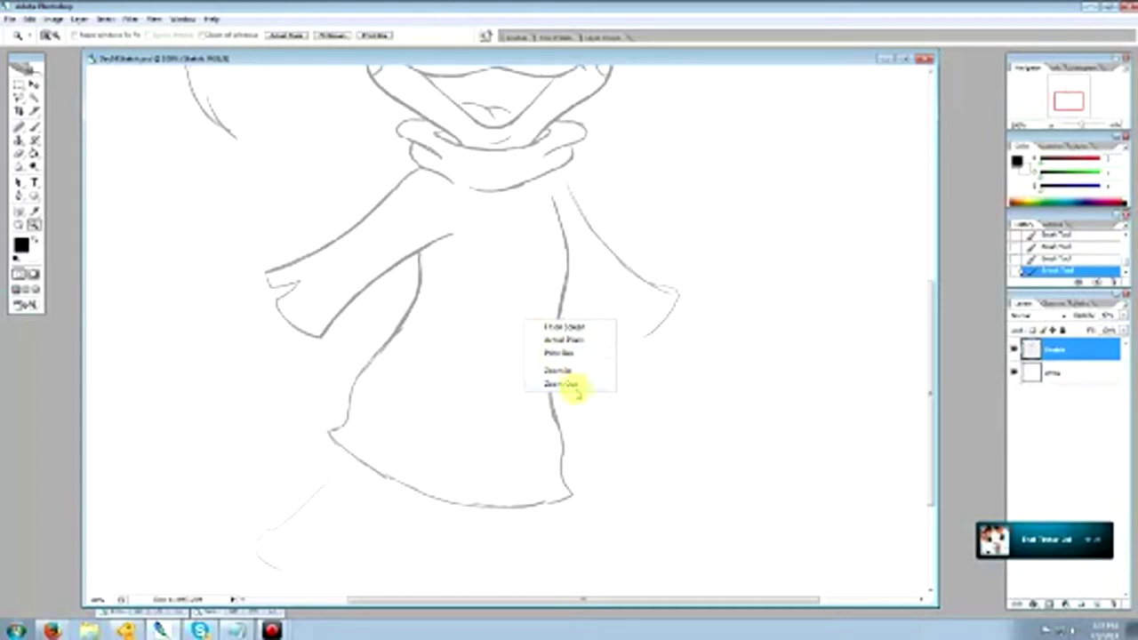
click(574, 382)
right_click(527, 302)
click(562, 363)
click(18, 83)
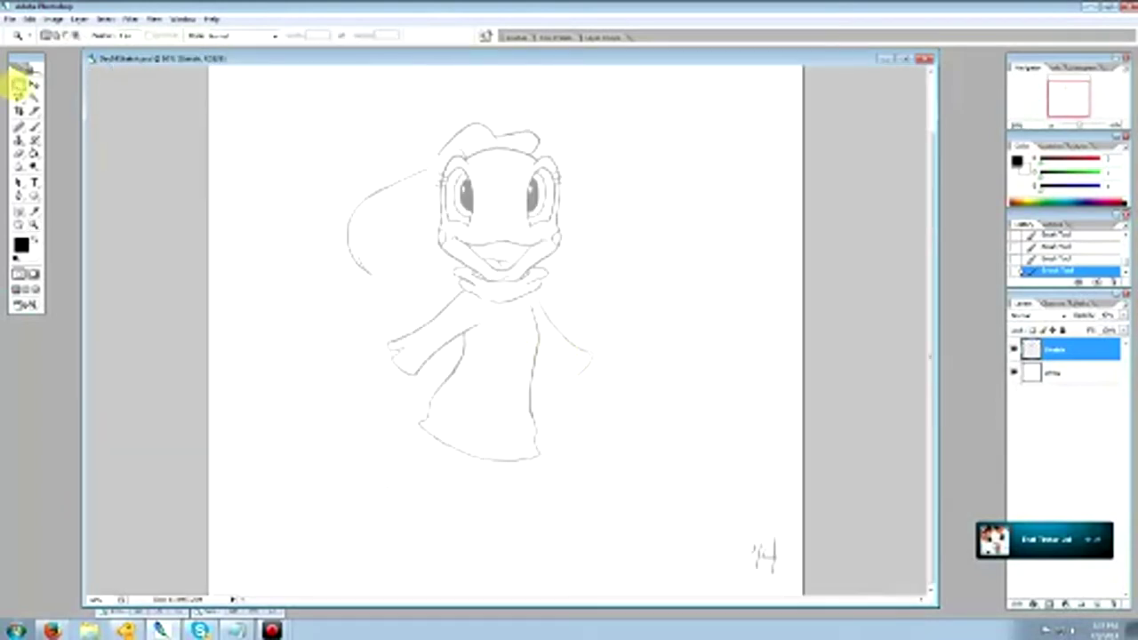
drag(311, 148, 681, 569)
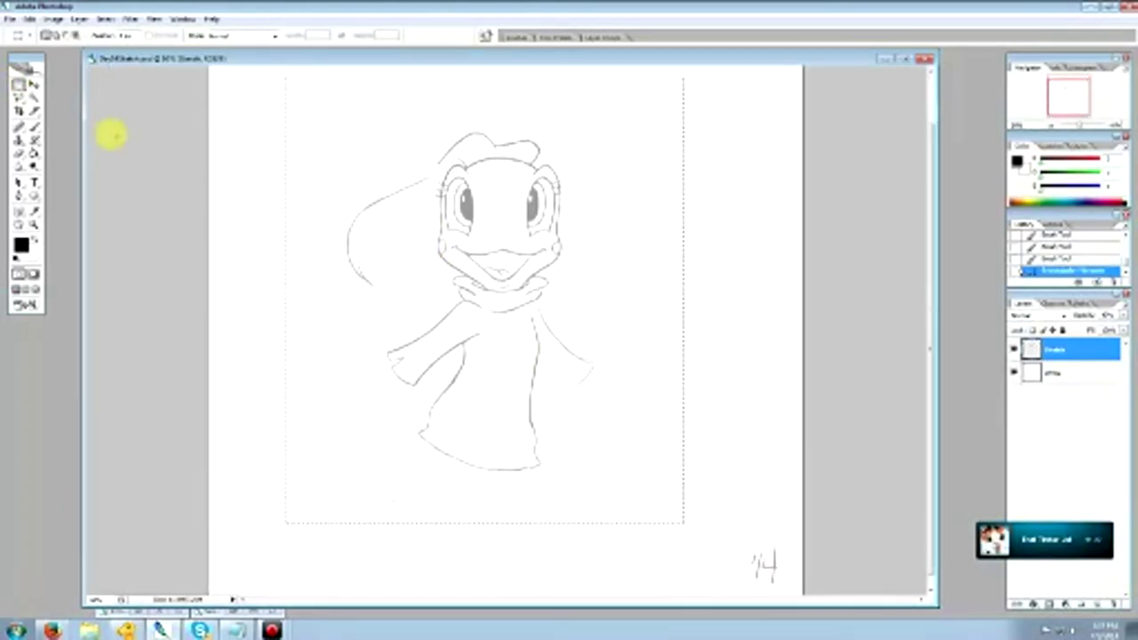
click(34, 83)
mouse_move(537, 365)
mouse_down()
mouse_move(536, 285)
mouse_move(559, 330)
mouse_up()
click(18, 84)
click(376, 127)
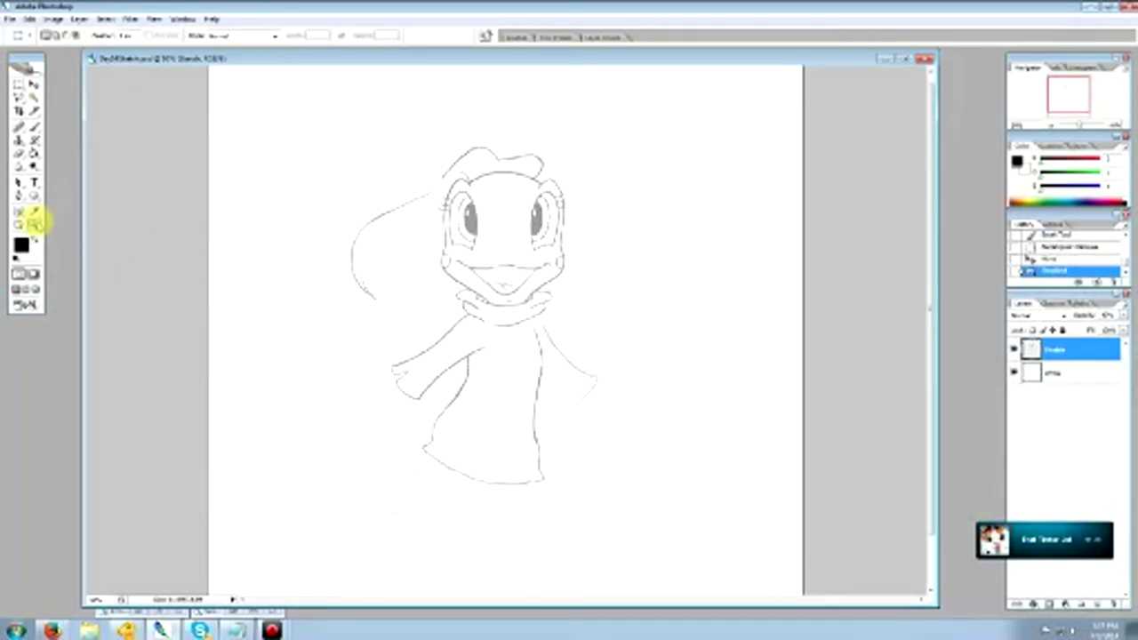
Redraw the collar's lower edge with the Brush and erase the old line and rough ends around its right corner.
click(34, 224)
click(508, 449)
click(489, 340)
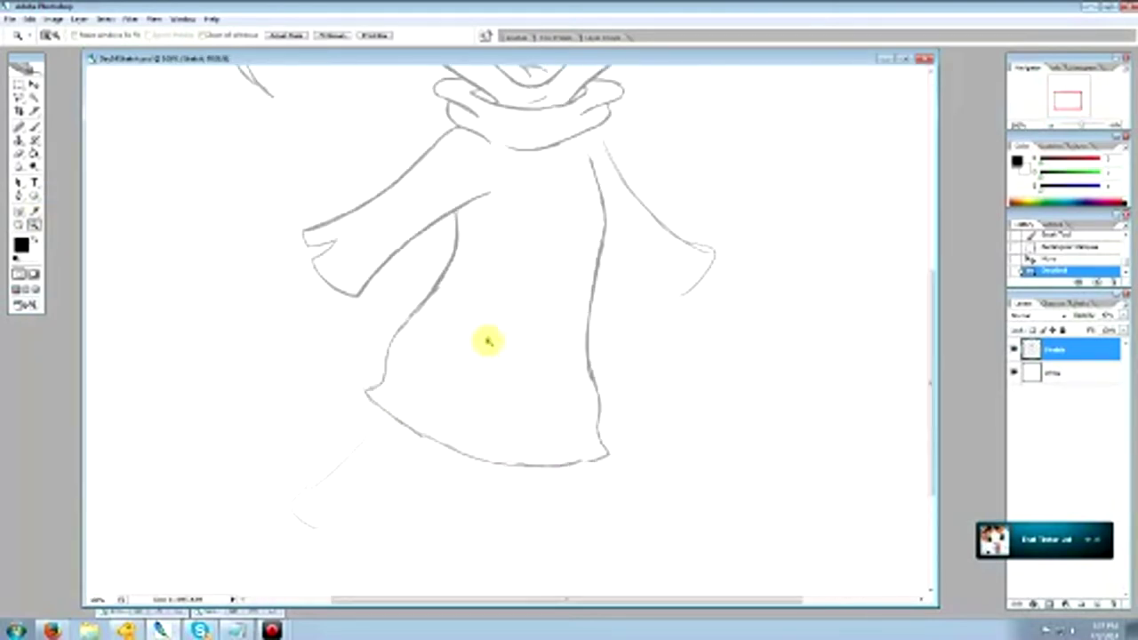
click(18, 153)
mouse_move(934, 352)
mouse_down()
mouse_move(941, 321)
mouse_move(803, 297)
mouse_up()
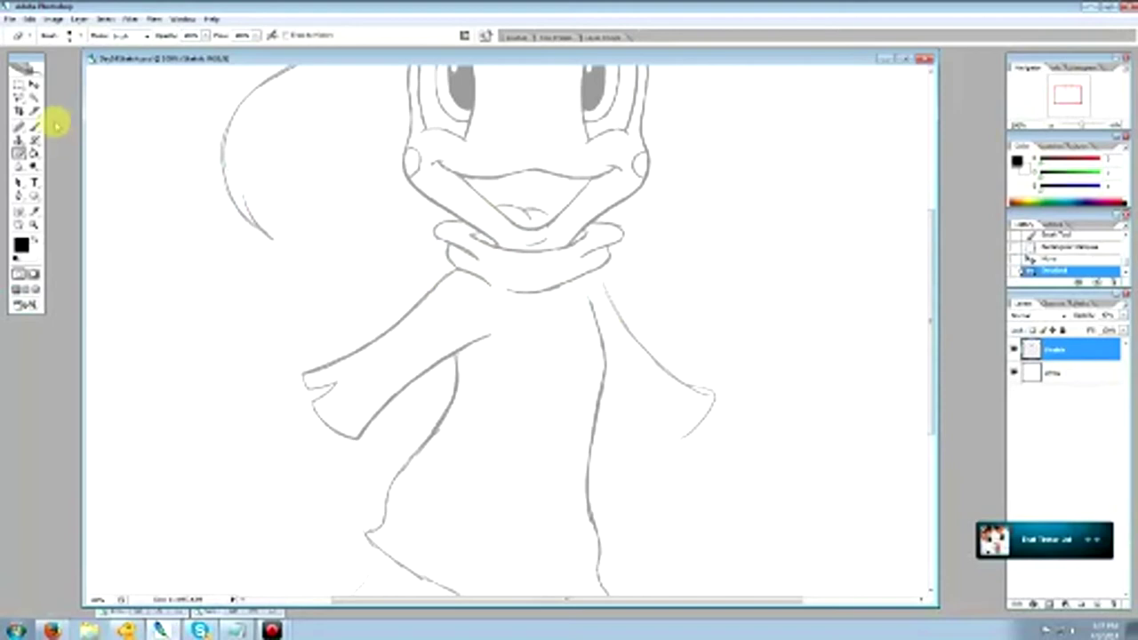
click(34, 126)
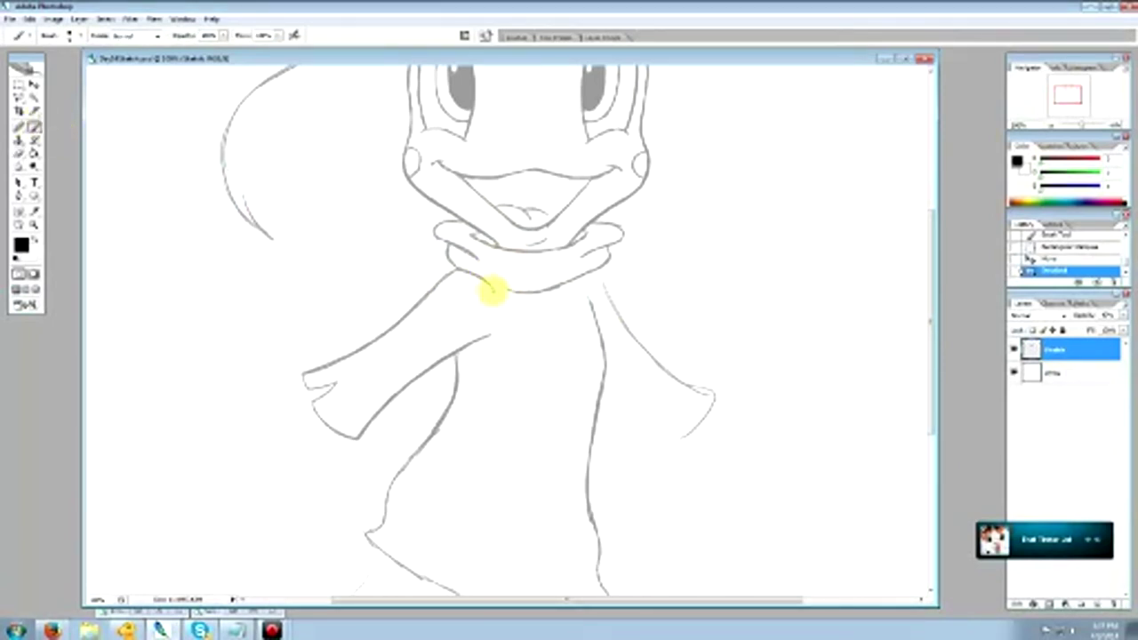
drag(491, 285, 510, 292)
drag(486, 282, 571, 283)
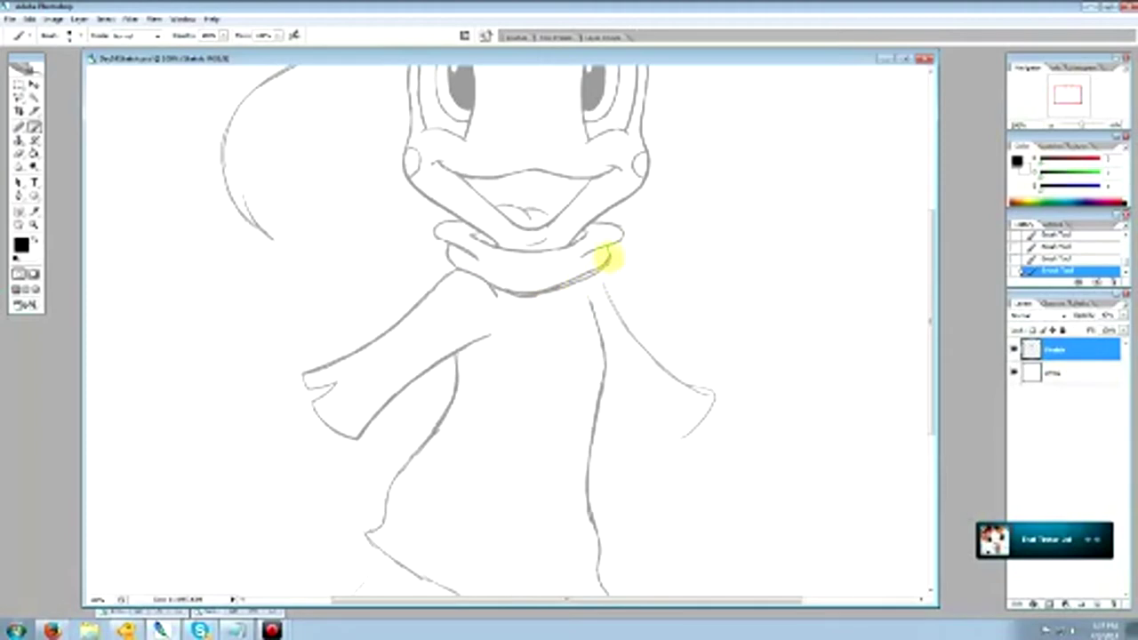
click(17, 153)
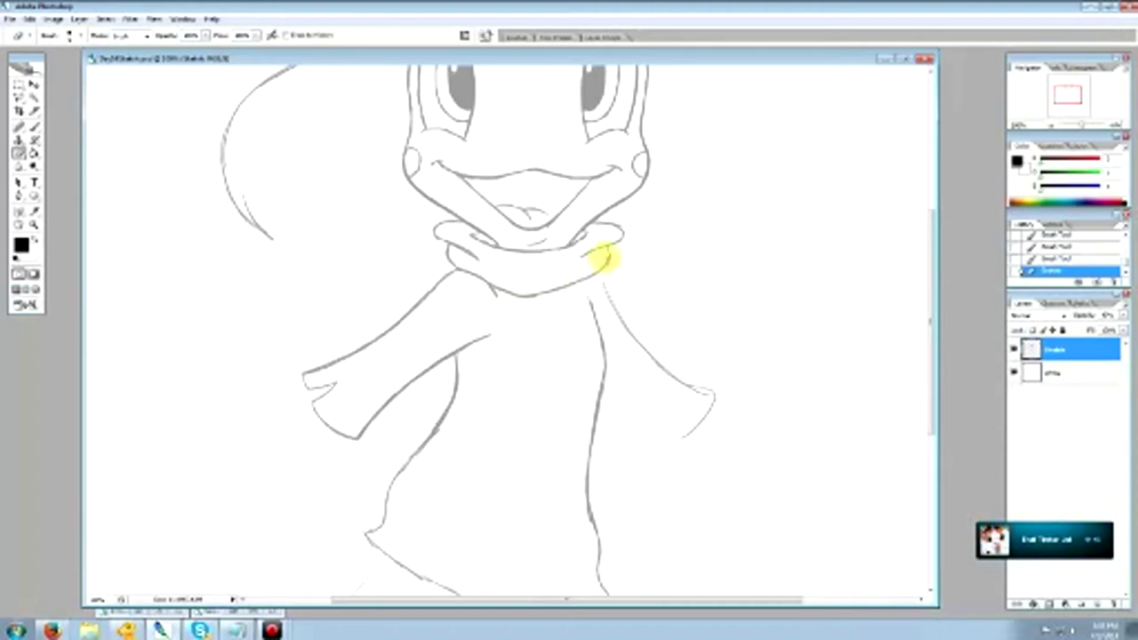
mouse_move(601, 258)
mouse_down()
mouse_move(522, 298)
mouse_move(612, 257)
mouse_up()
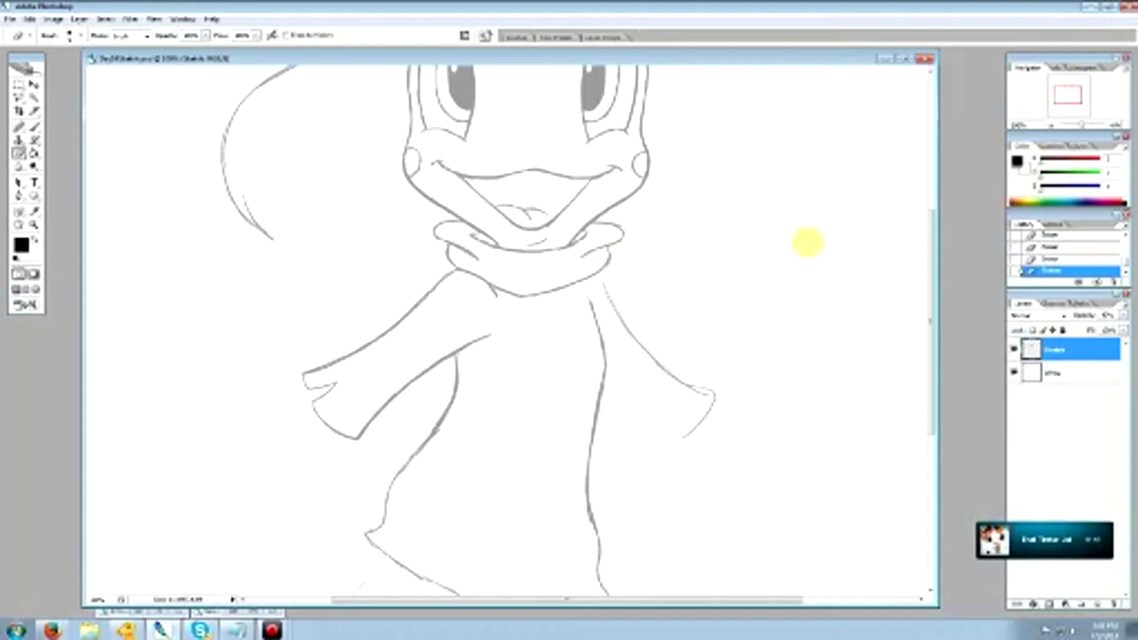
Redraw the right sleeve's upper line from the collar to the cuff as a darker curve and erase the doubled line.
drag(937, 300, 933, 308)
click(34, 127)
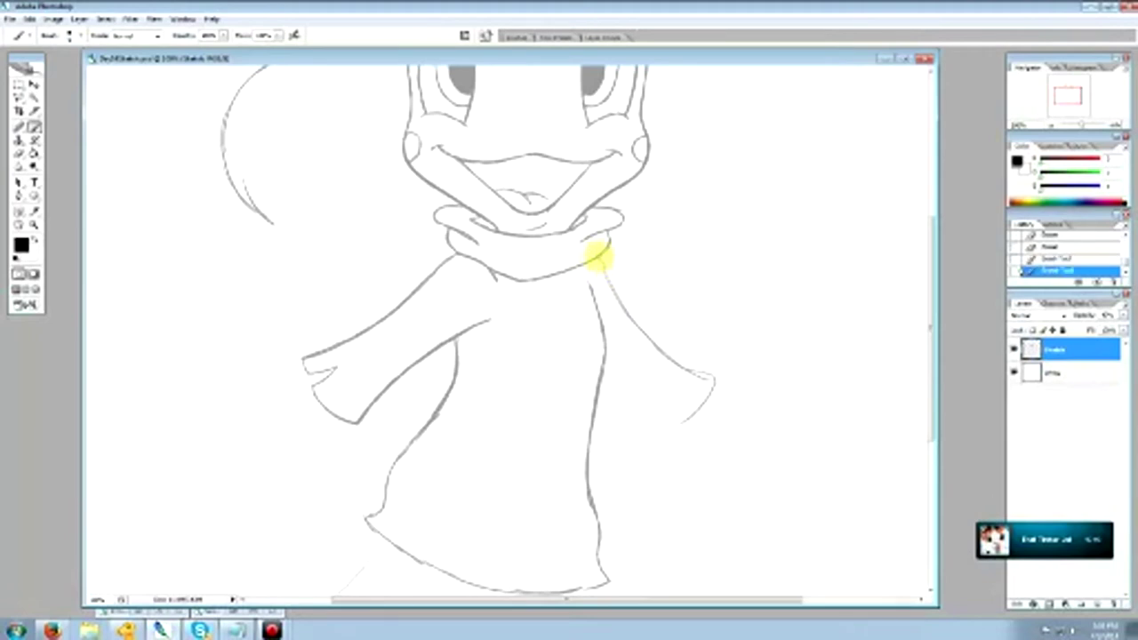
mouse_move(605, 262)
mouse_down()
mouse_move(633, 317)
mouse_move(697, 370)
mouse_up()
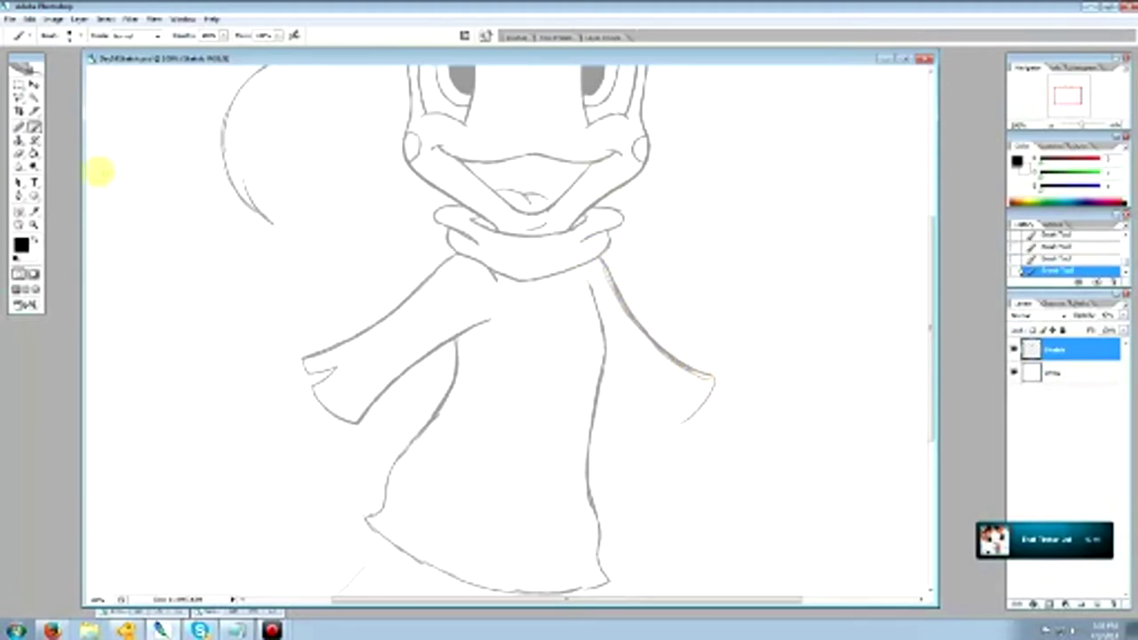
click(18, 153)
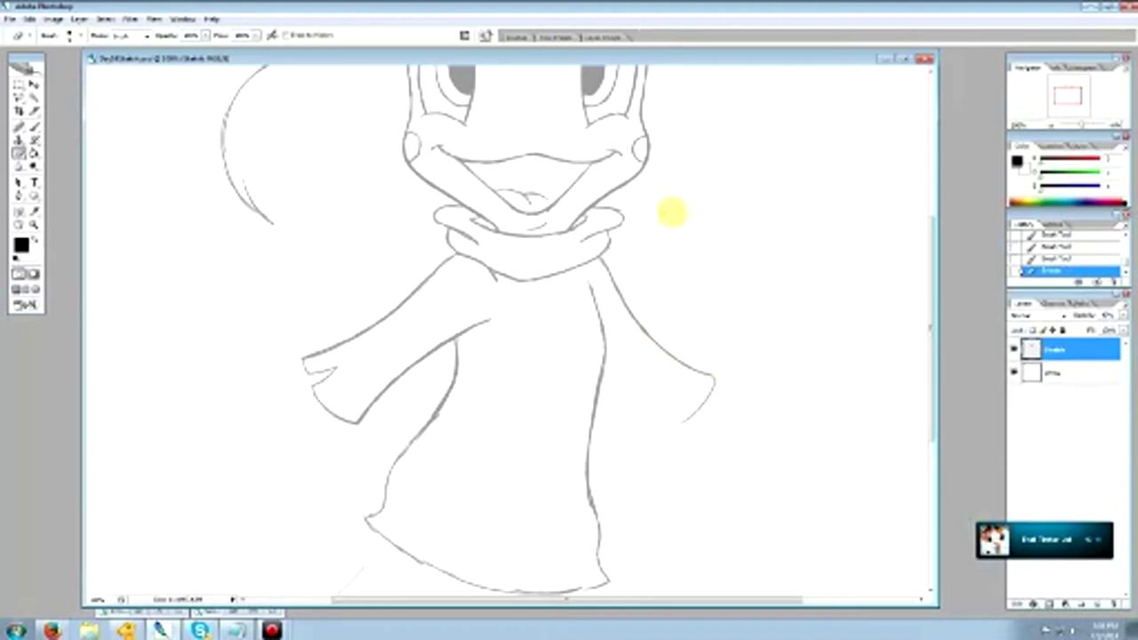
Erase the old rough cuff line at the end of the right sleeve.
drag(623, 602, 658, 602)
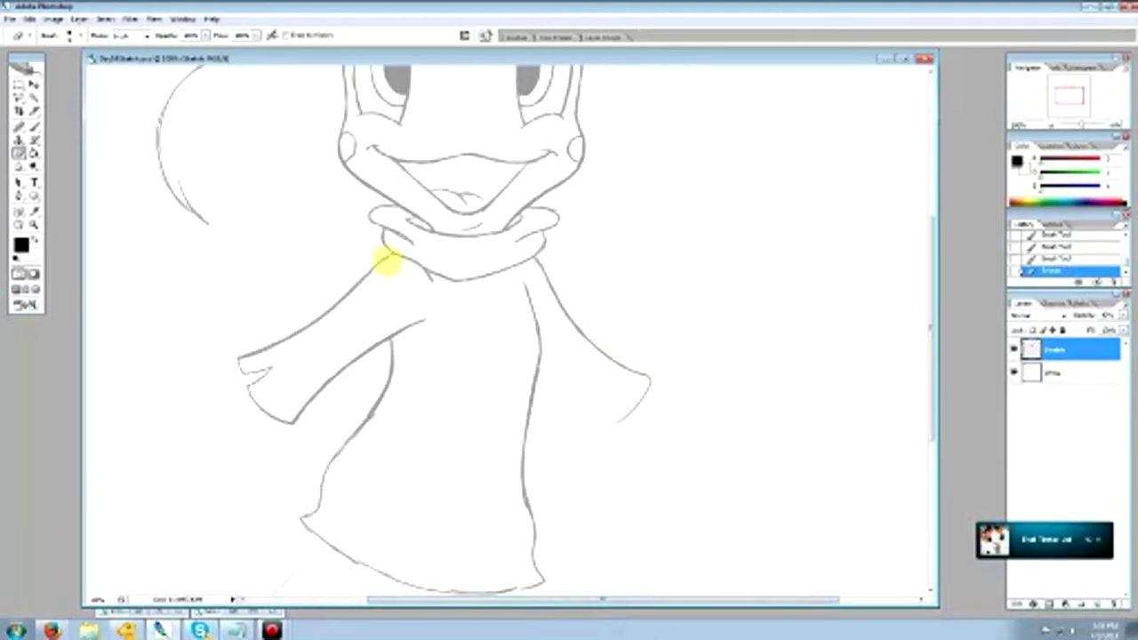
click(1063, 259)
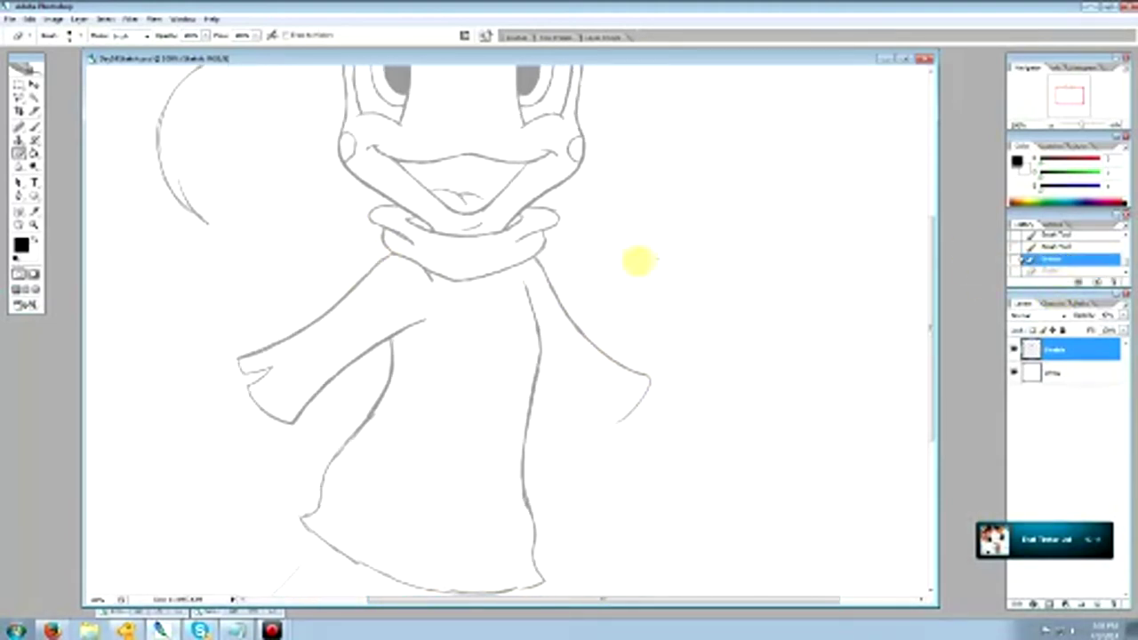
drag(623, 417, 650, 386)
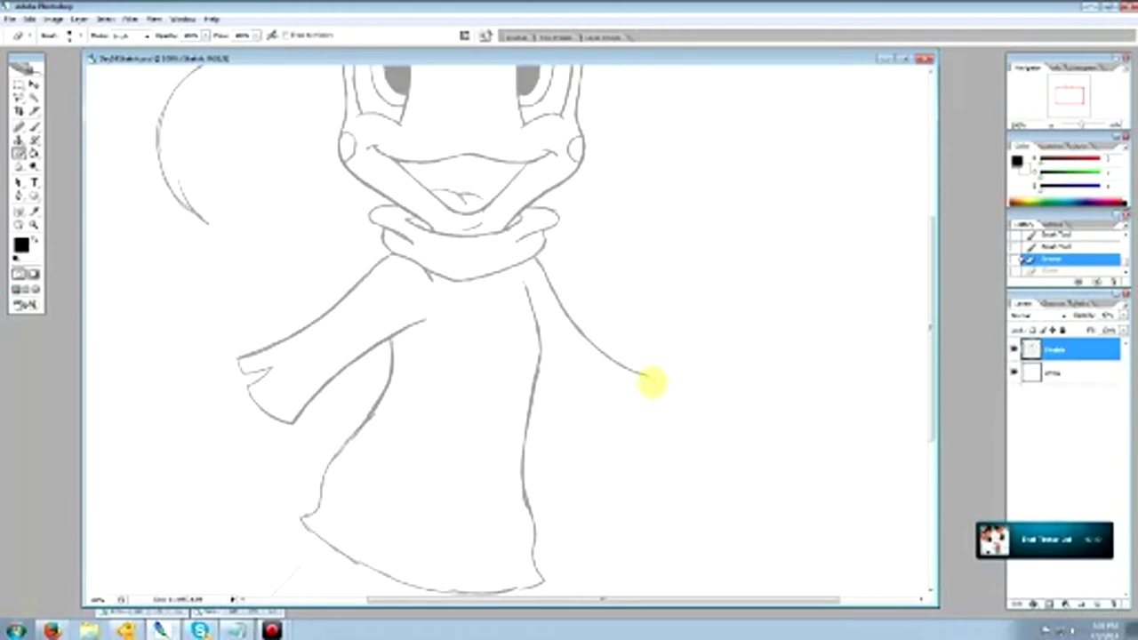
key(ctrl+shift+z)
scroll(925, 364, up, 3)
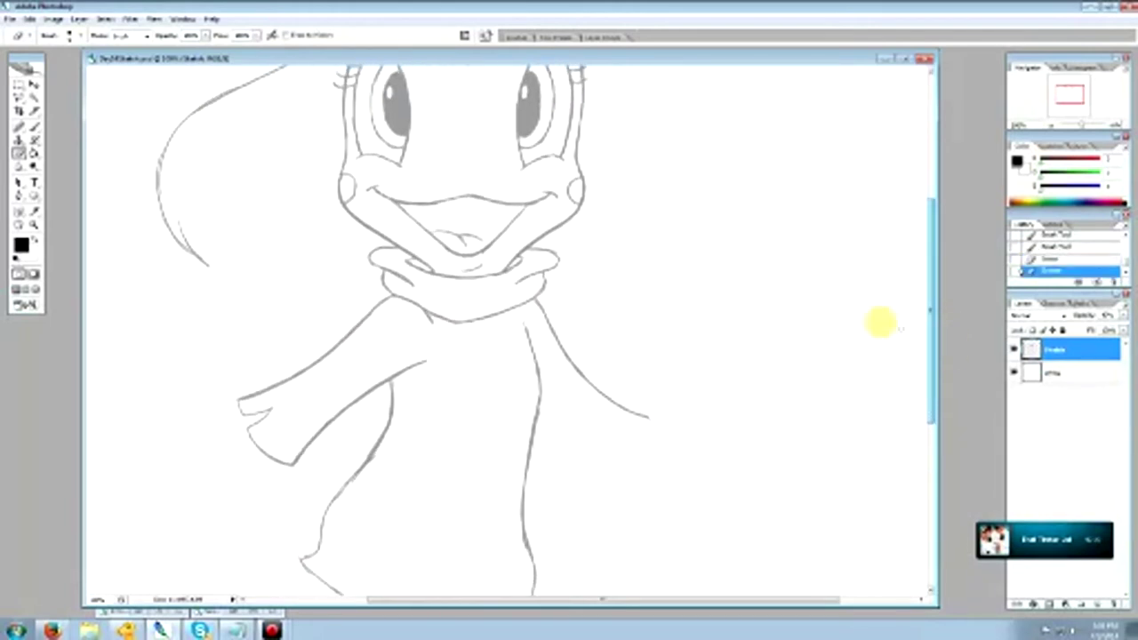
Extend the right sleeve's upper line, draw the upper part of a notched cuff, and erase the excess lines of the notch.
click(34, 125)
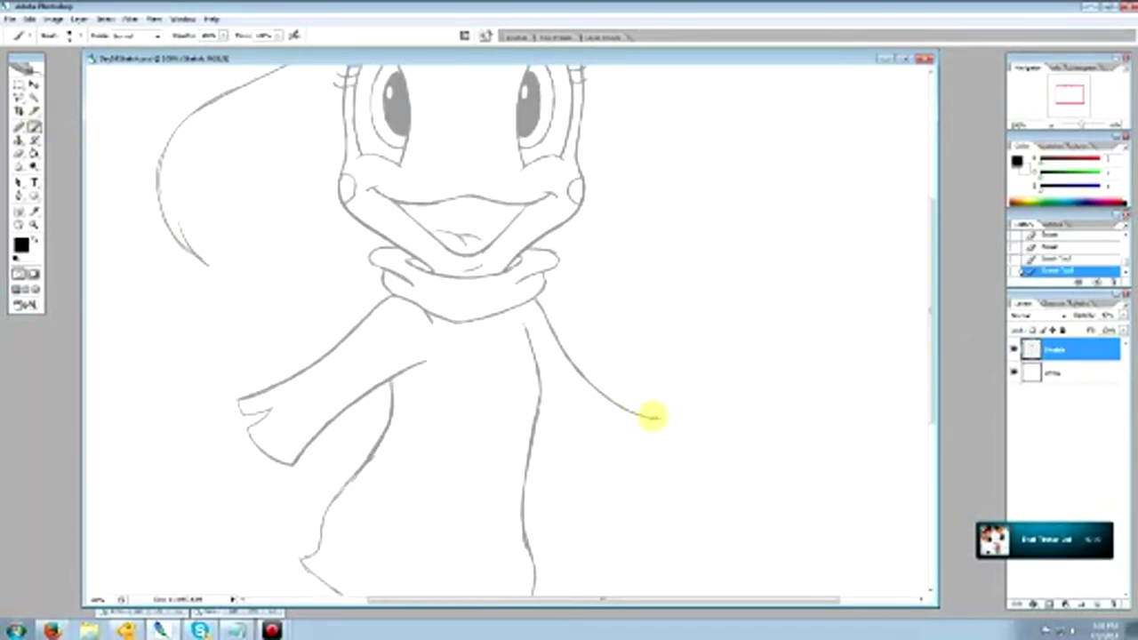
drag(665, 418, 656, 458)
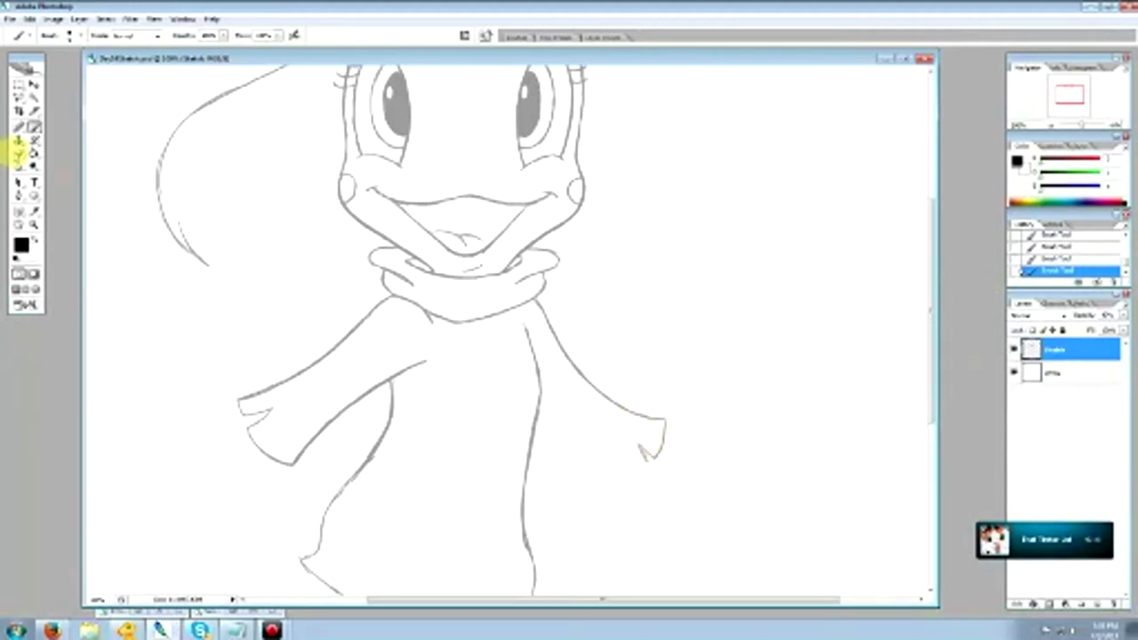
click(1056, 246)
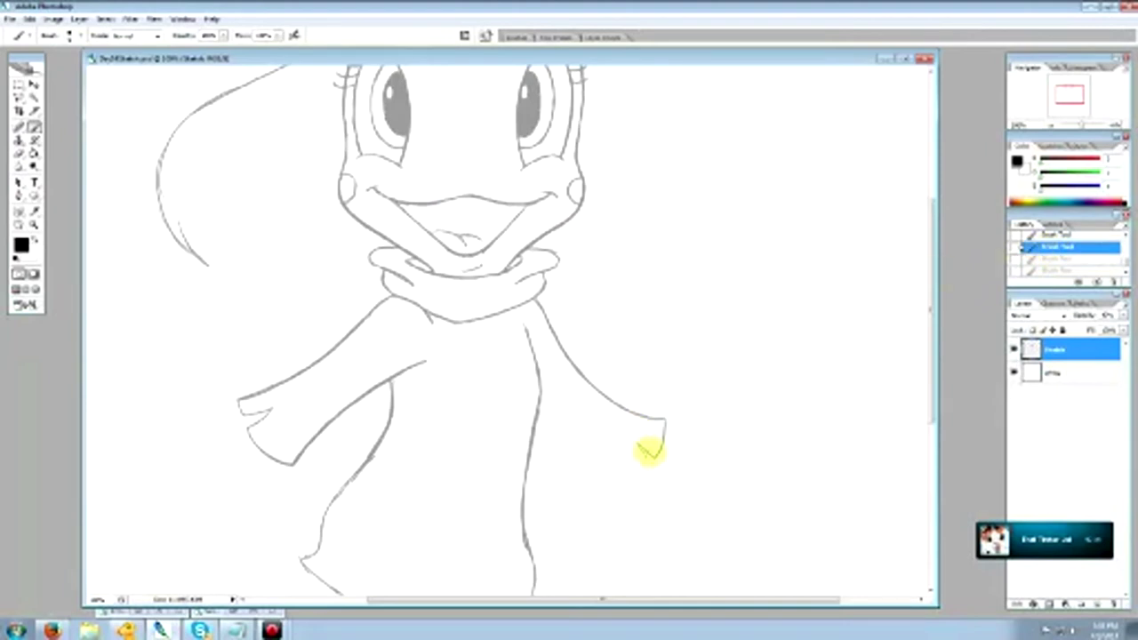
key(ctrl+shift+z)
key(ctrl+shift+z)
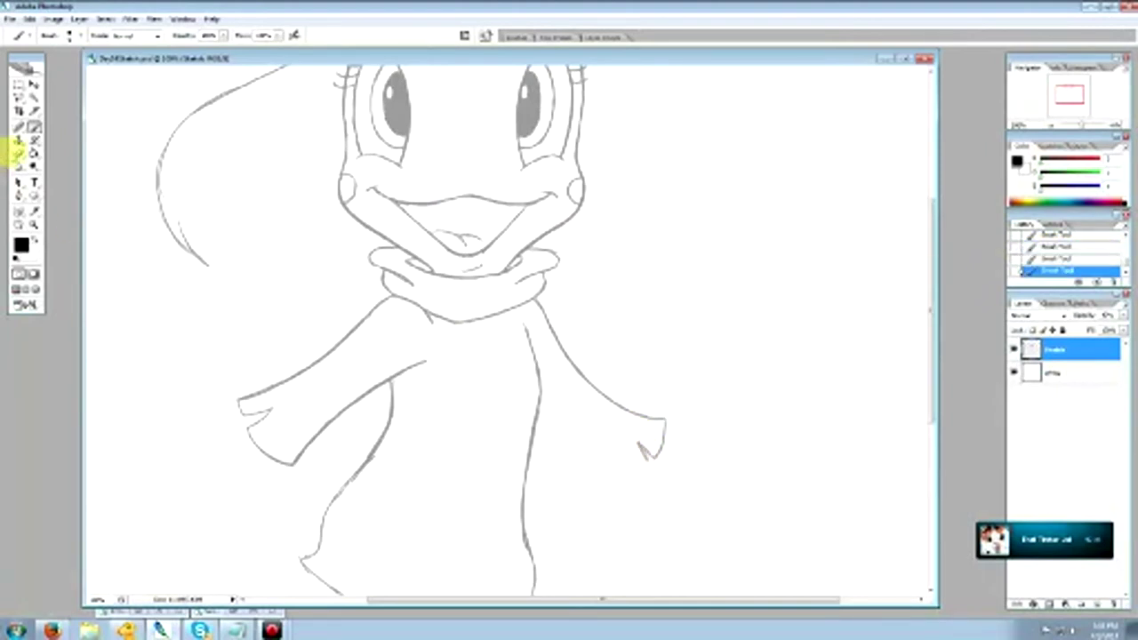
click(18, 153)
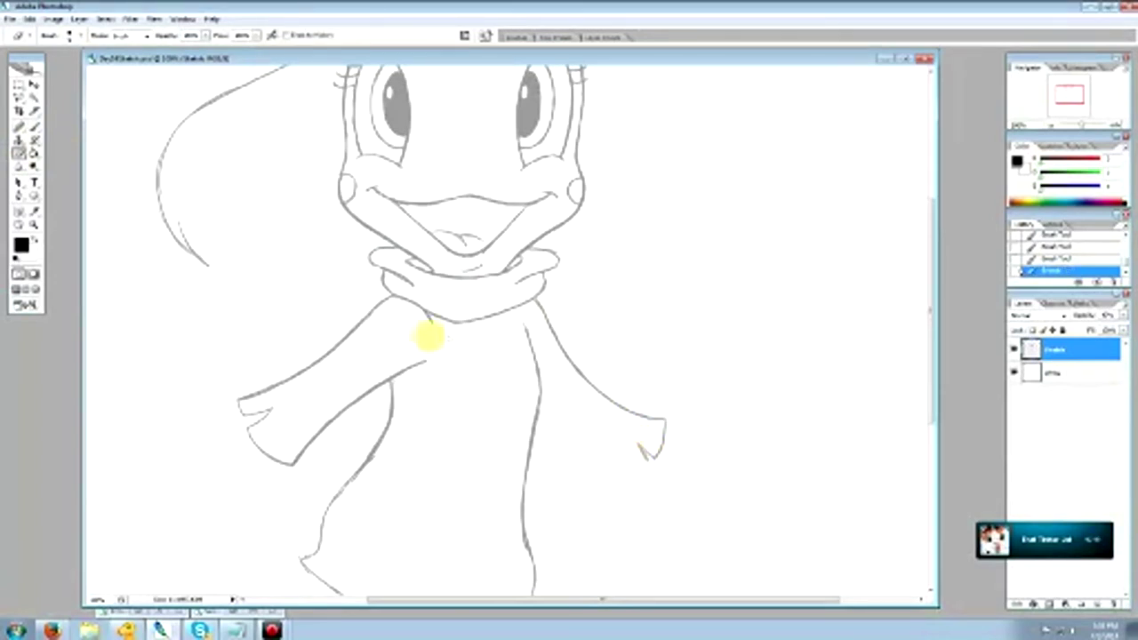
click(34, 127)
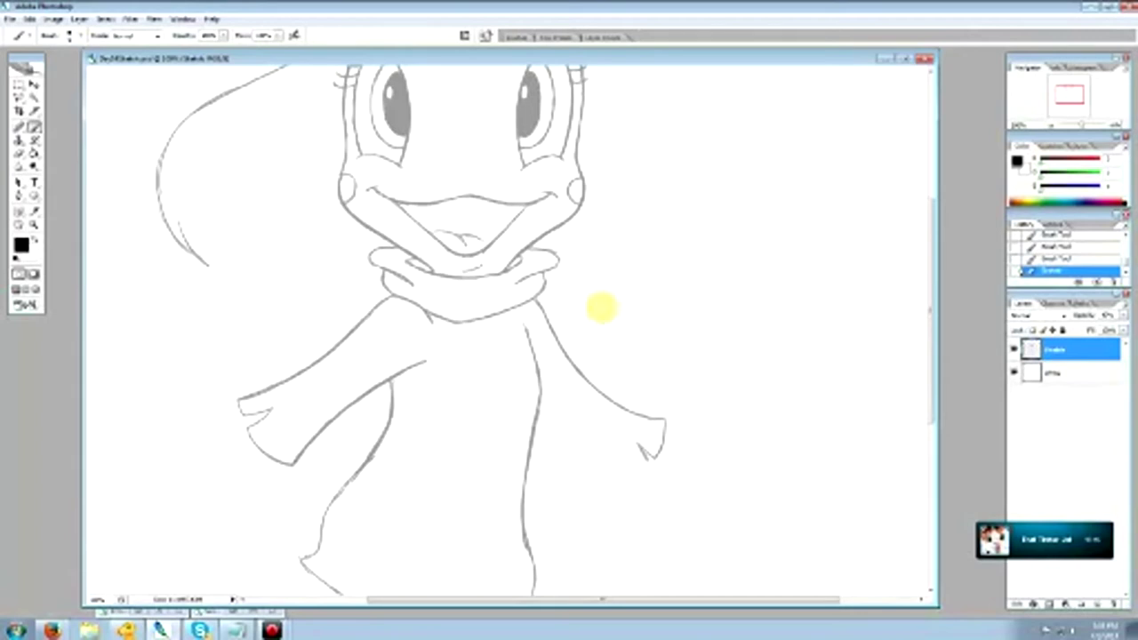
click(19, 153)
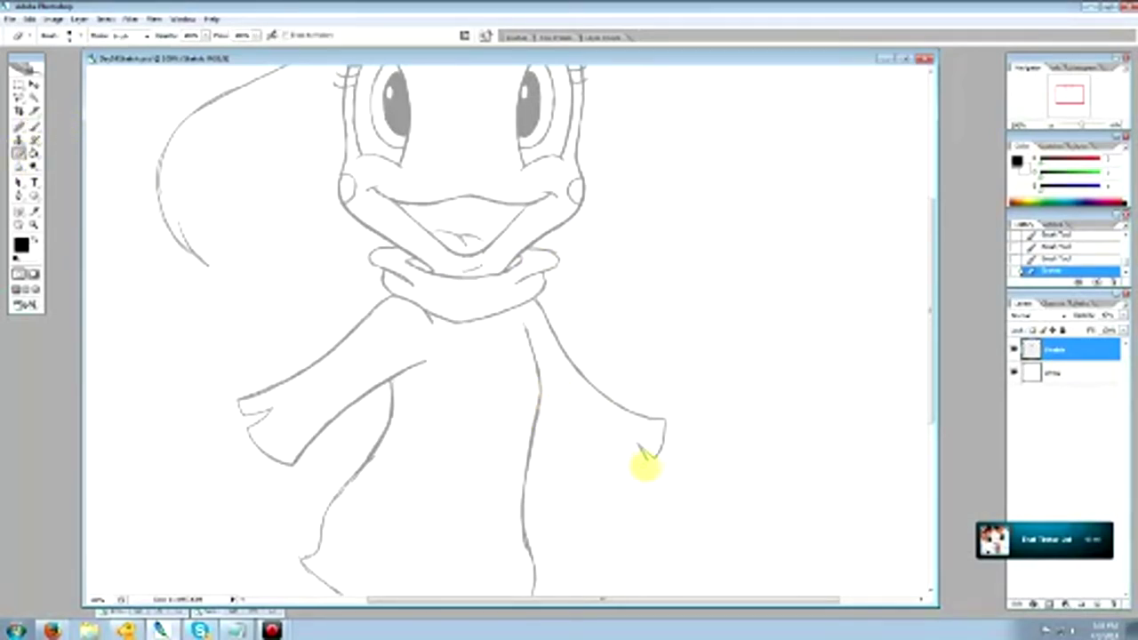
drag(636, 446, 651, 468)
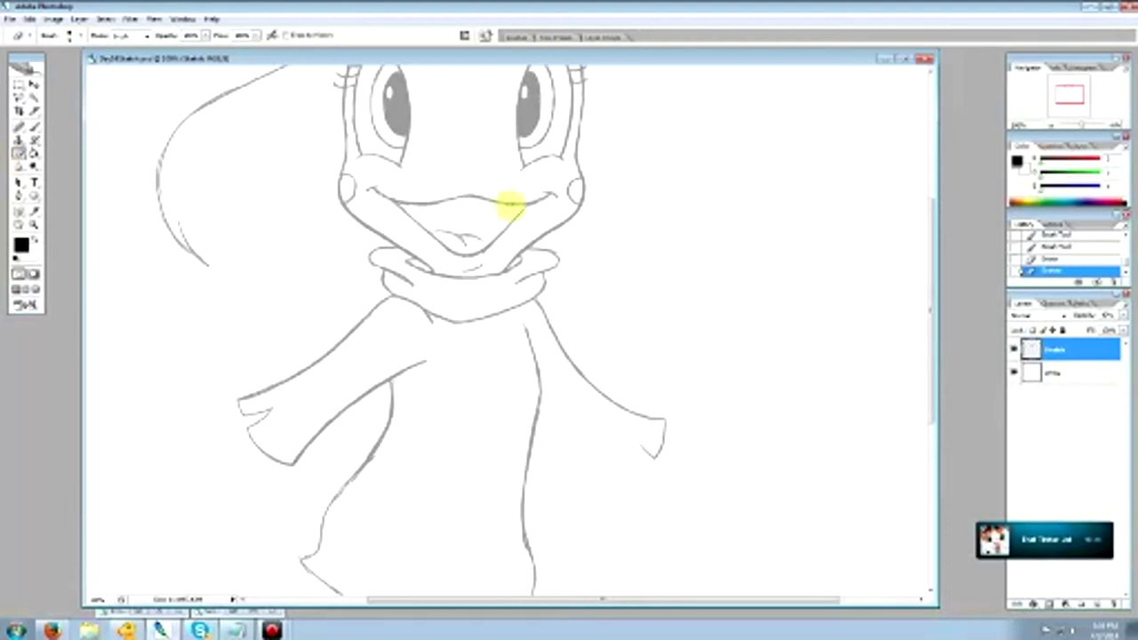
Redraw the notch in the right cuff and add the curved lower cuff edge beneath it.
drag(937, 342, 964, 362)
drag(958, 359, 958, 394)
click(19, 155)
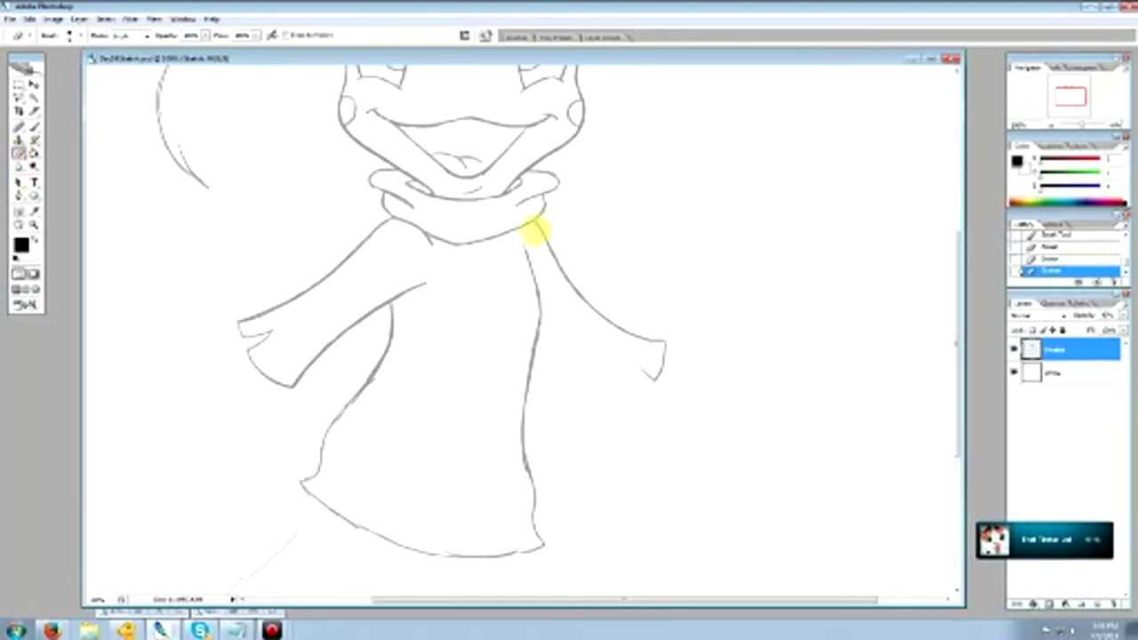
click(34, 126)
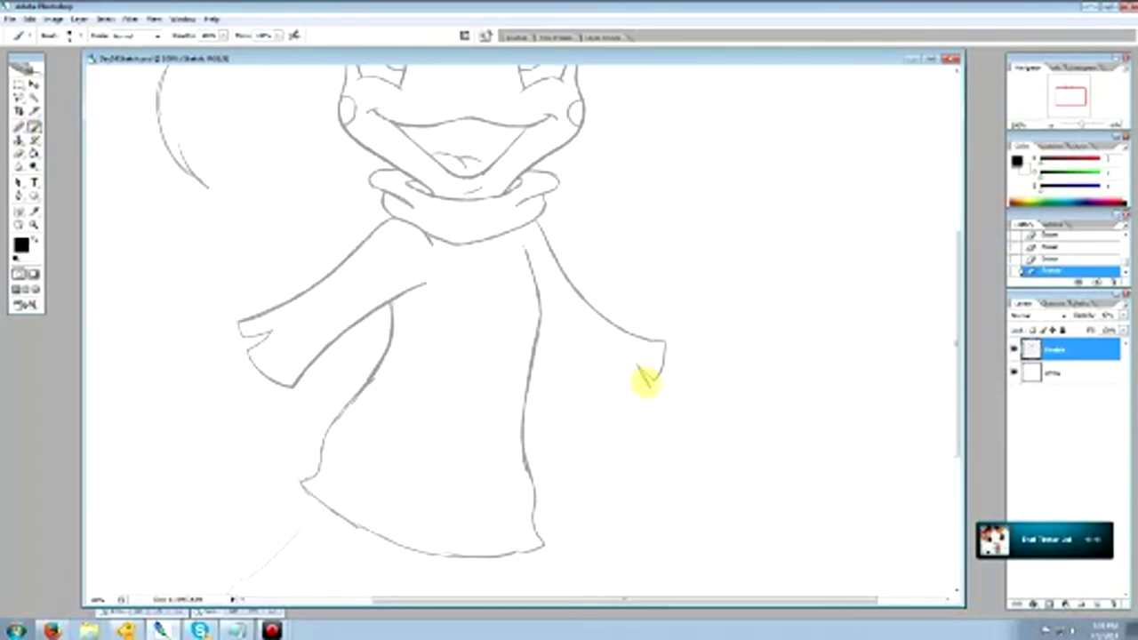
drag(644, 392, 633, 408)
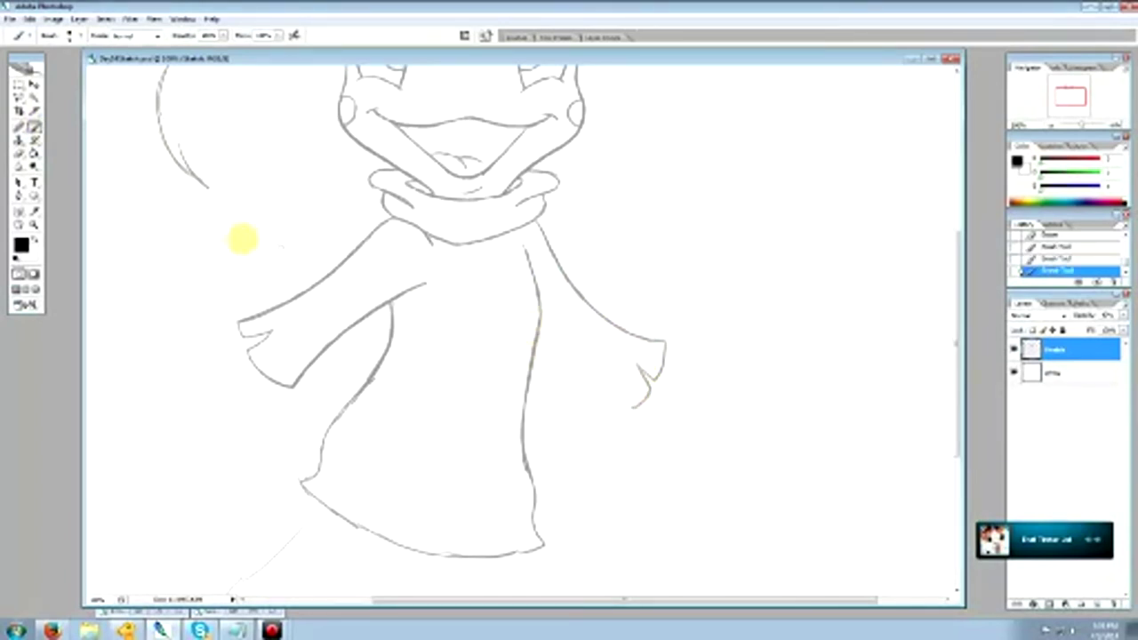
Thin the right torso line below the armpit and draw the right sleeve's underside from the torso to the cuff's lower corner.
click(19, 152)
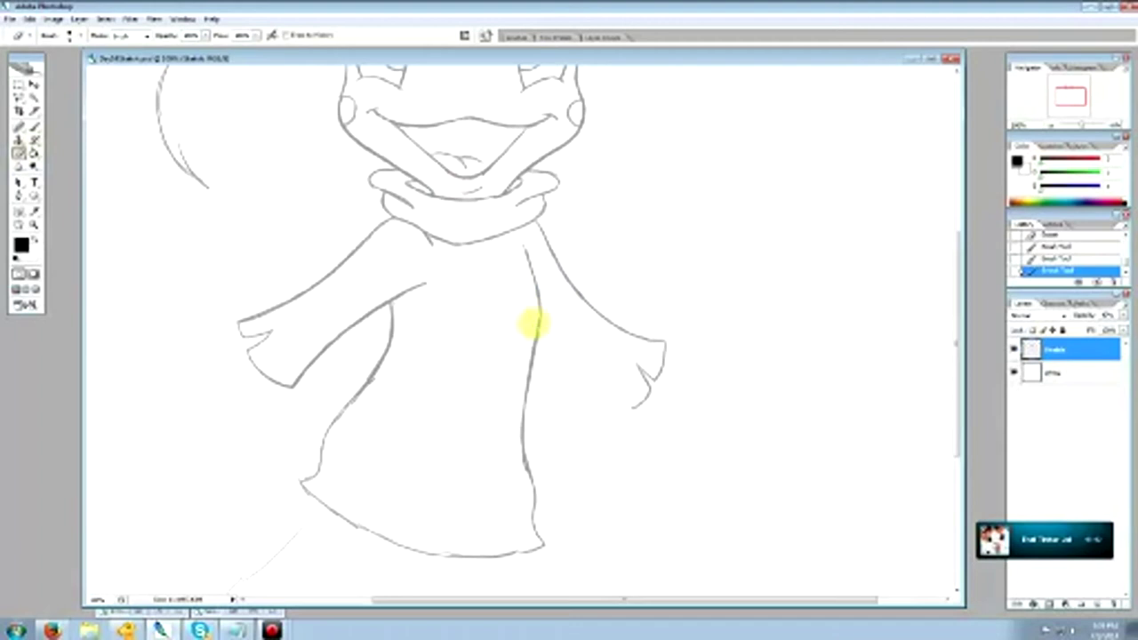
drag(535, 324, 526, 381)
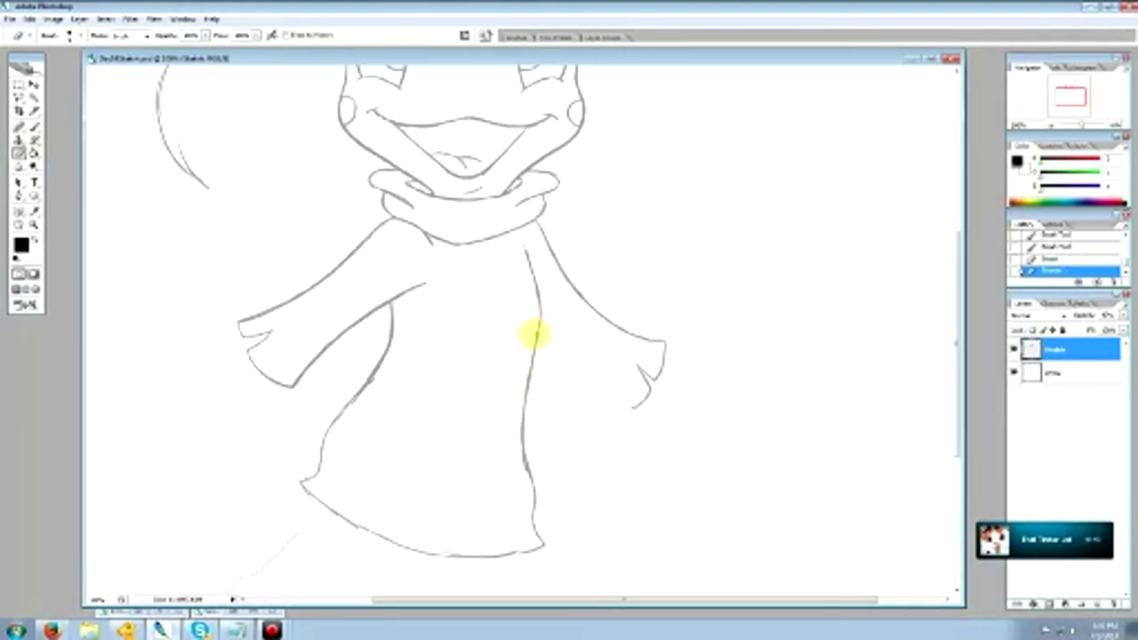
drag(534, 330, 526, 368)
click(32, 130)
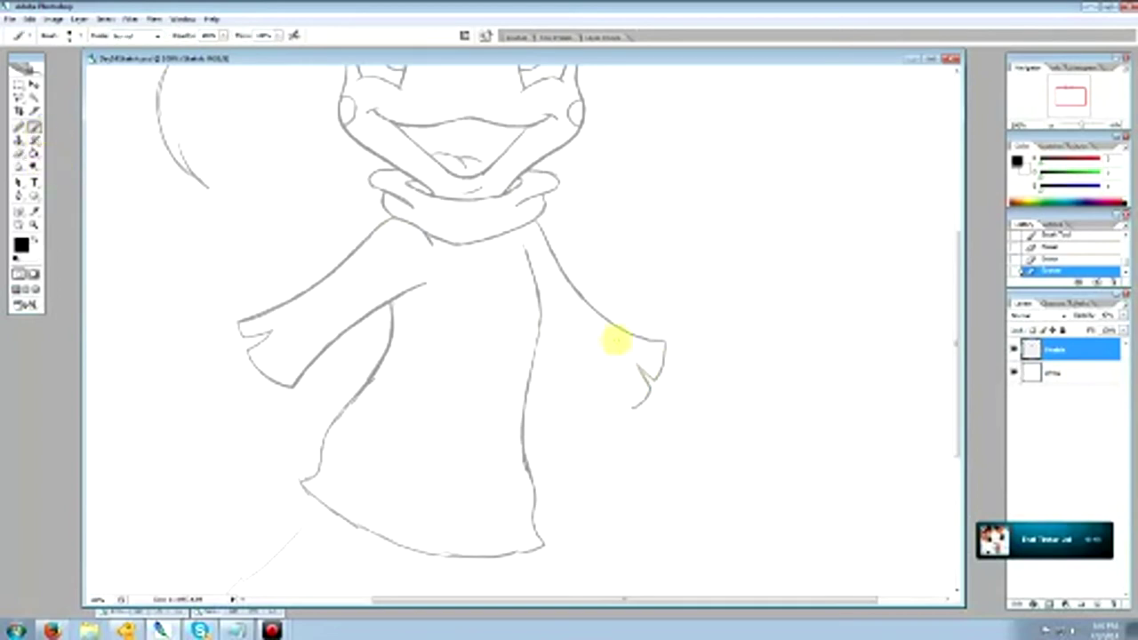
drag(541, 334, 628, 409)
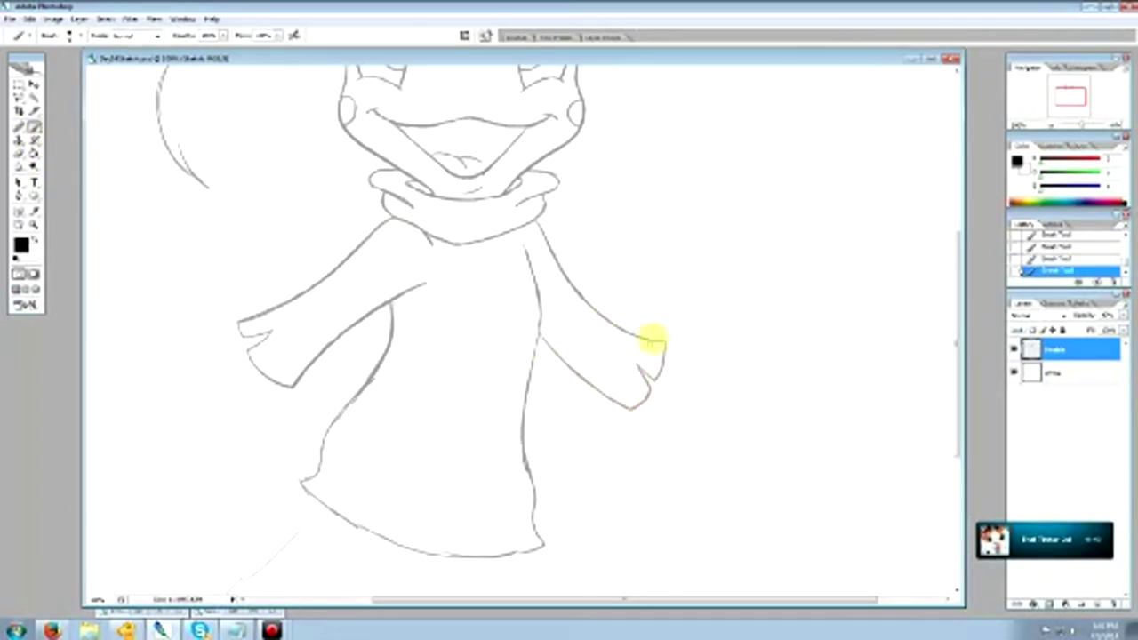
Draw a raised finger and a thumb extending from the right cuff, erasing the first thumb and redrawing it longer.
mouse_move(673, 348)
mouse_down()
mouse_move(695, 318)
mouse_move(704, 333)
mouse_move(682, 375)
mouse_move(694, 394)
mouse_move(658, 405)
mouse_up()
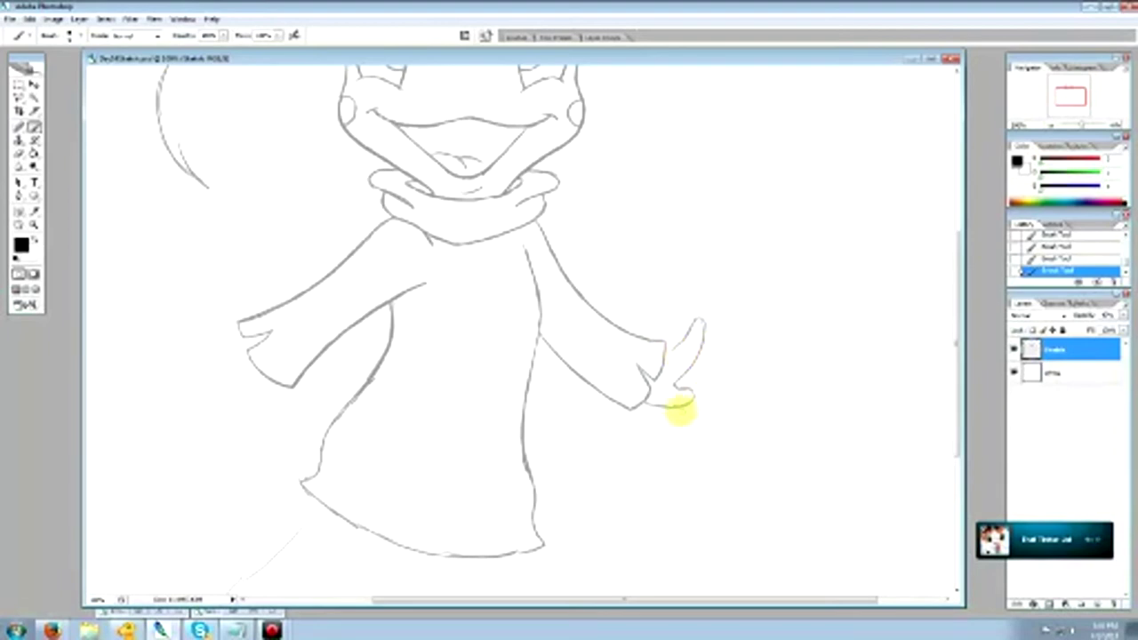
click(18, 153)
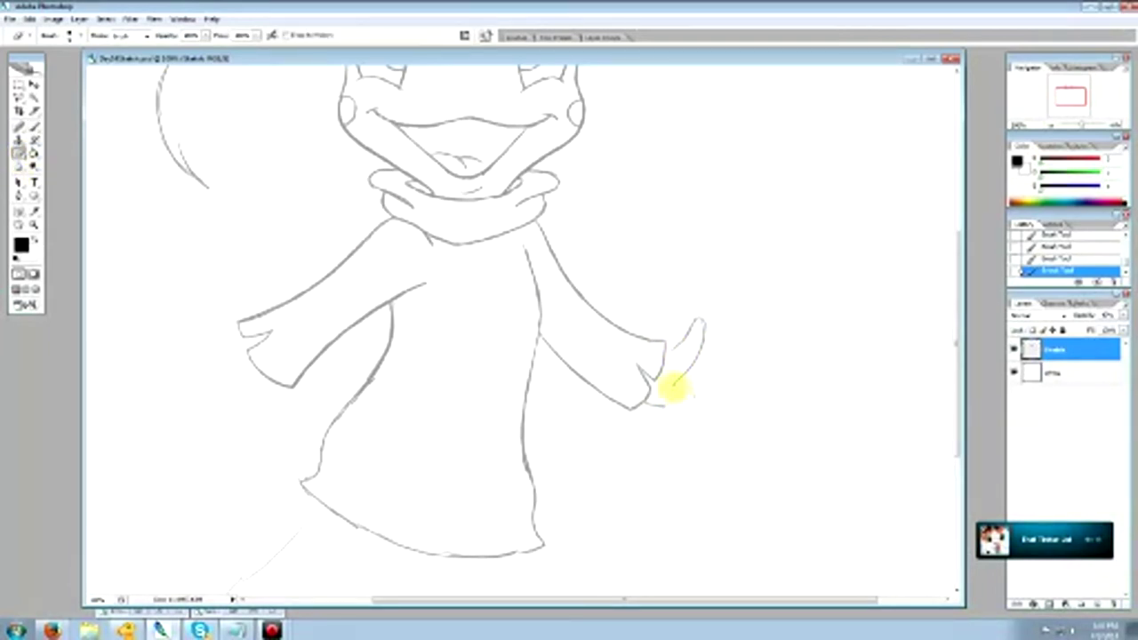
click(34, 126)
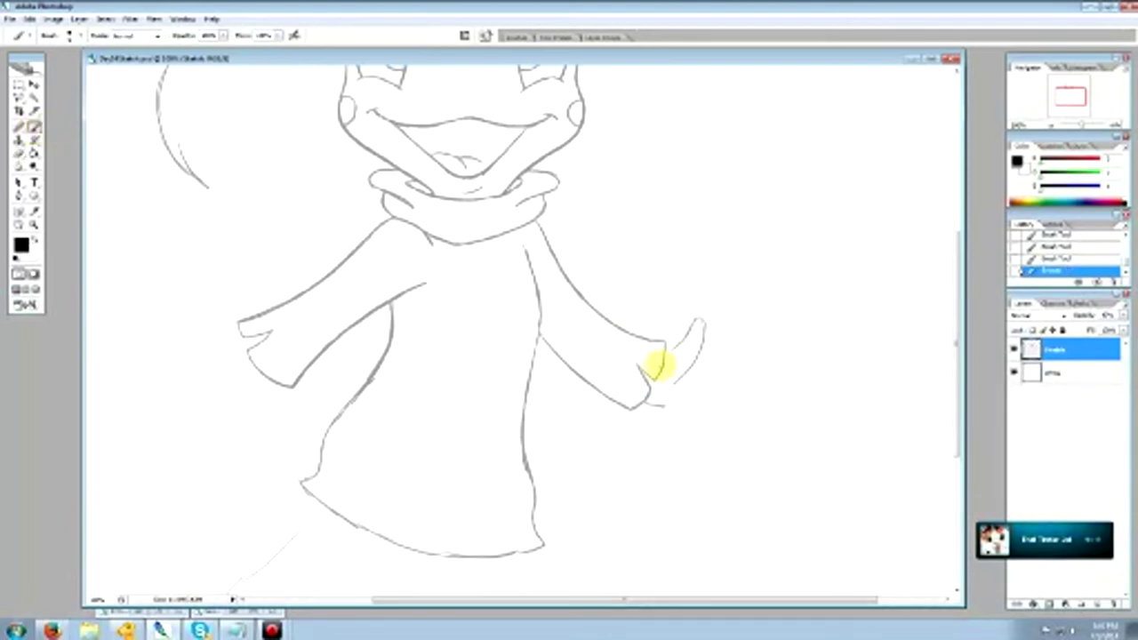
drag(659, 364, 683, 383)
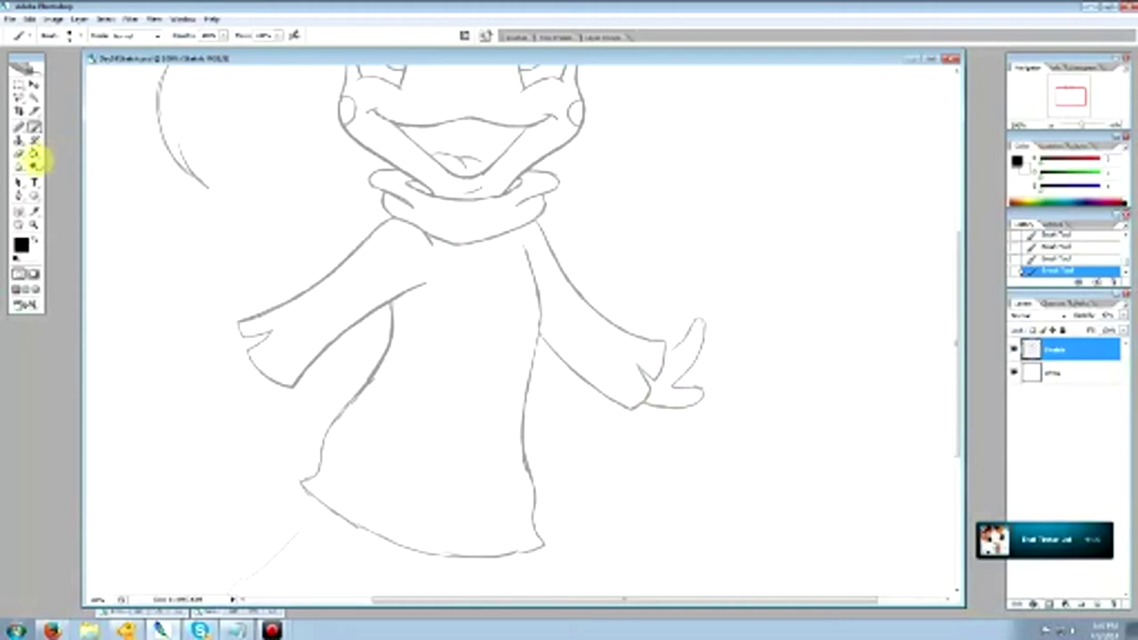
Erase and redraw the right thumb's lower edge, and add two more fingers beside the raised one.
click(18, 153)
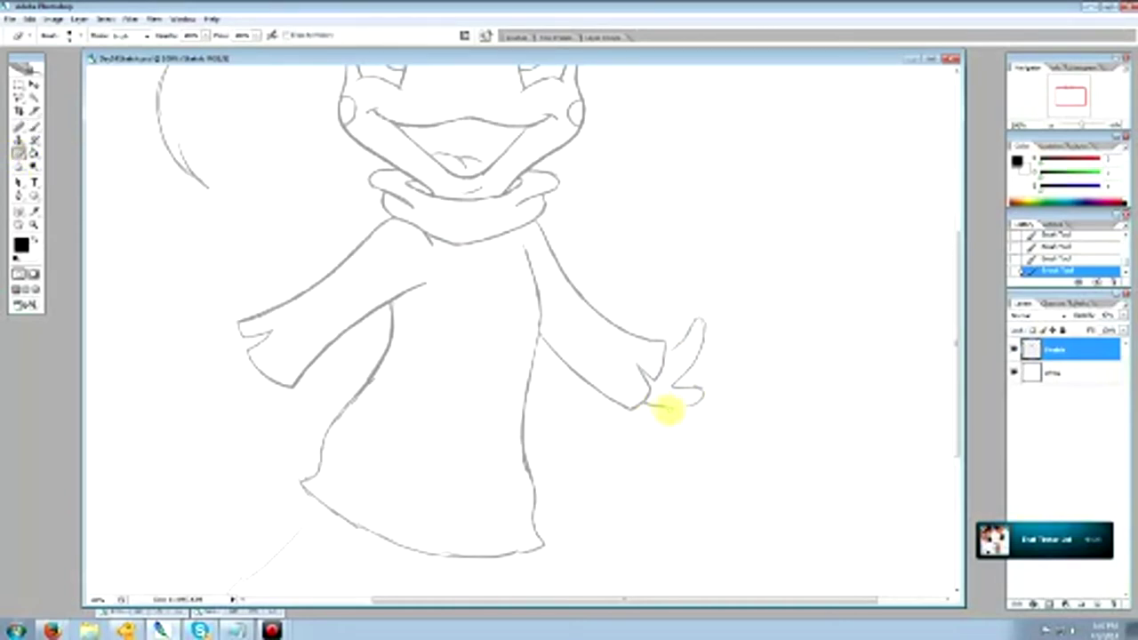
click(33, 129)
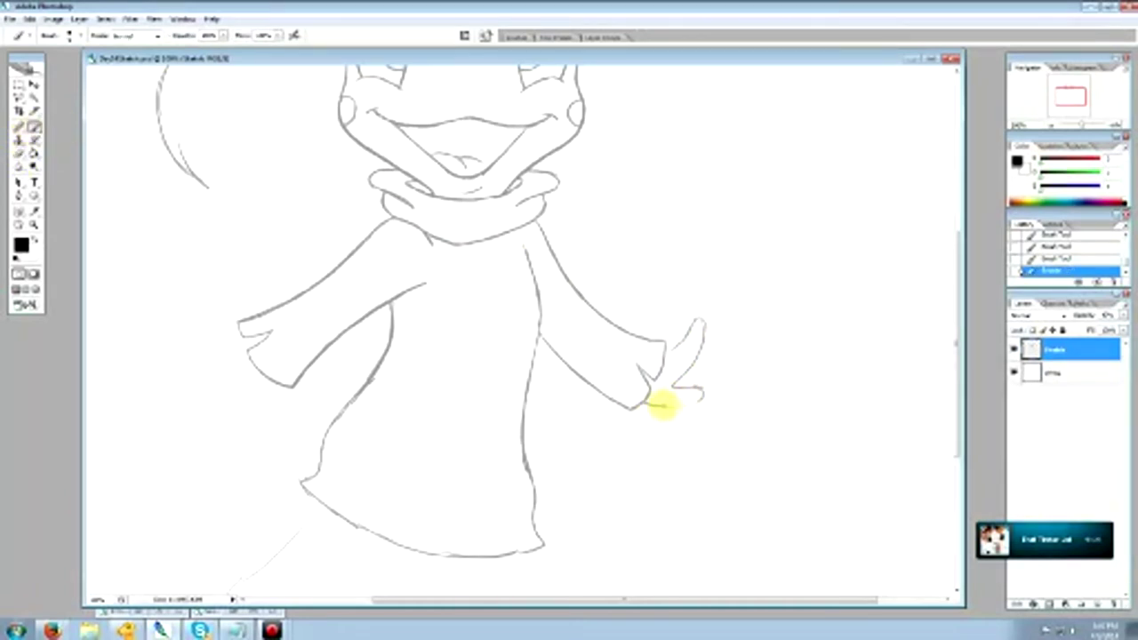
drag(663, 406, 701, 398)
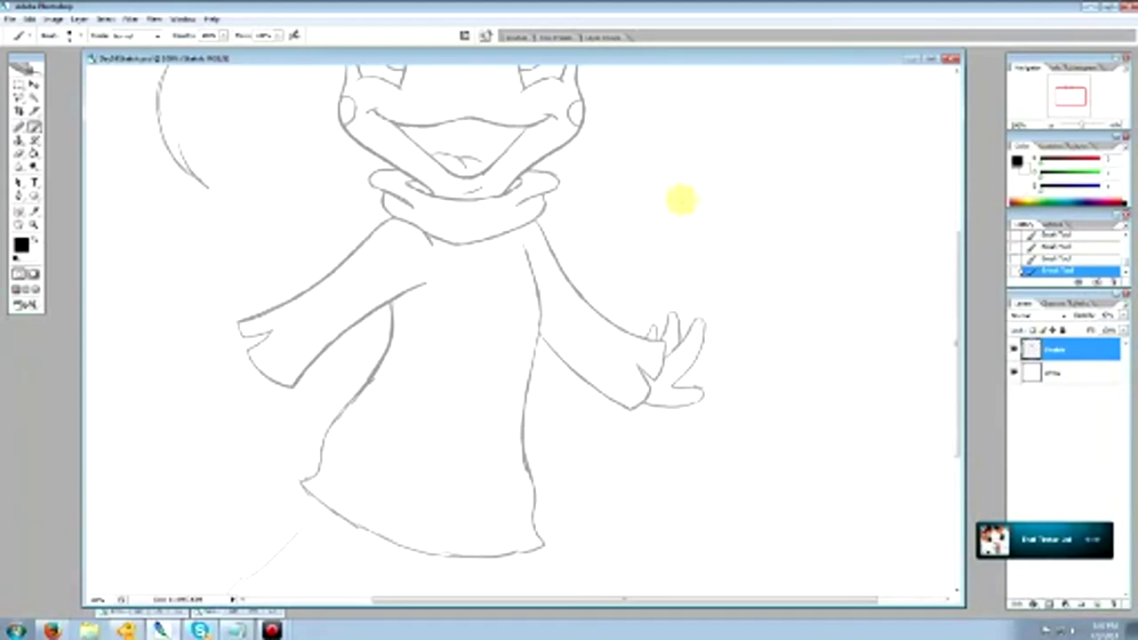
Refine the right hand's outermost raised finger, and erase and redraw the outline of the middle finger beside it.
click(18, 153)
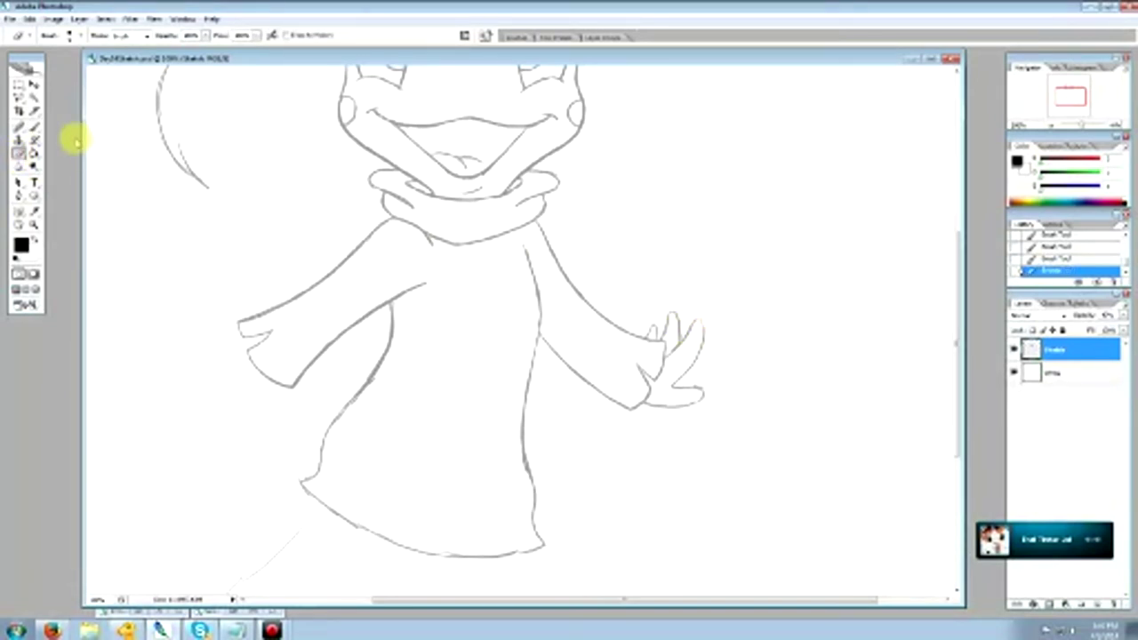
click(34, 127)
drag(697, 321, 701, 332)
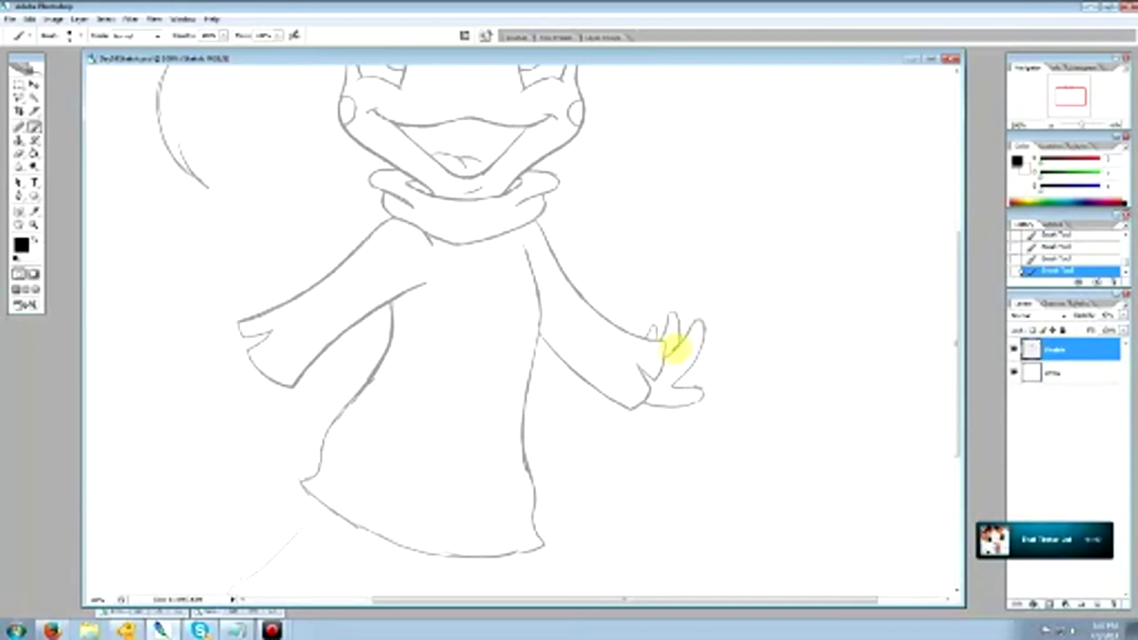
click(18, 152)
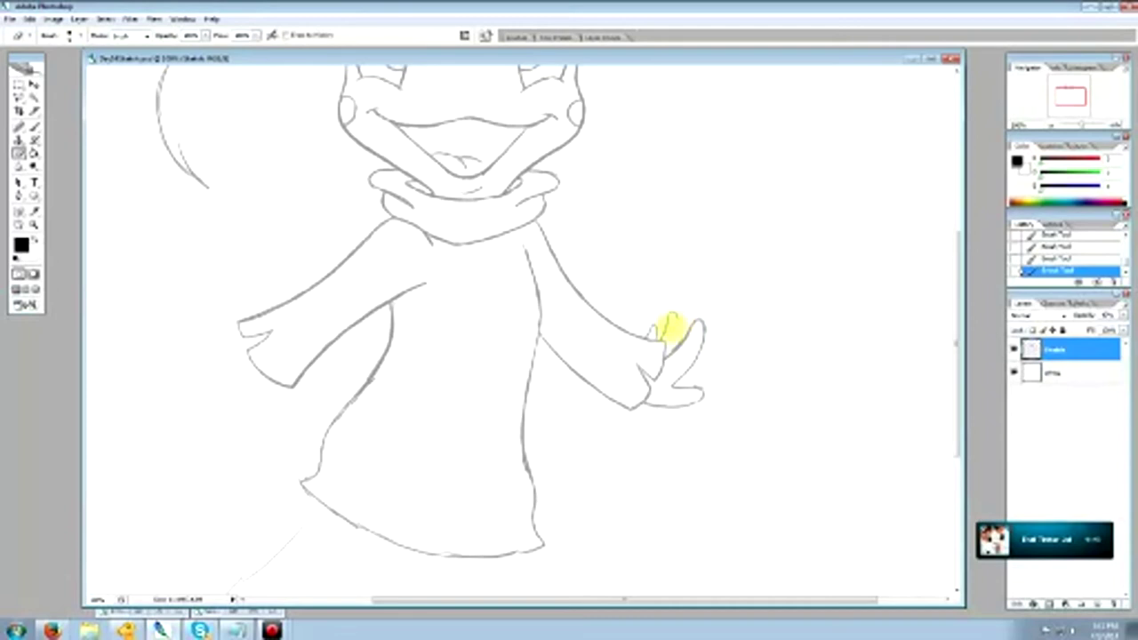
drag(671, 329, 668, 338)
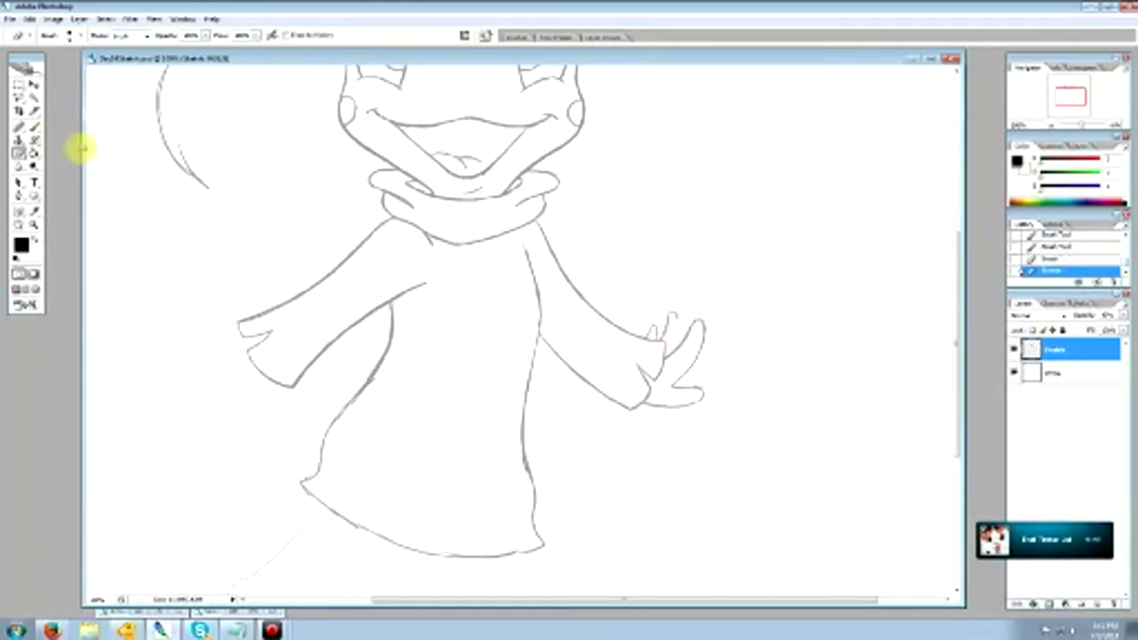
click(34, 126)
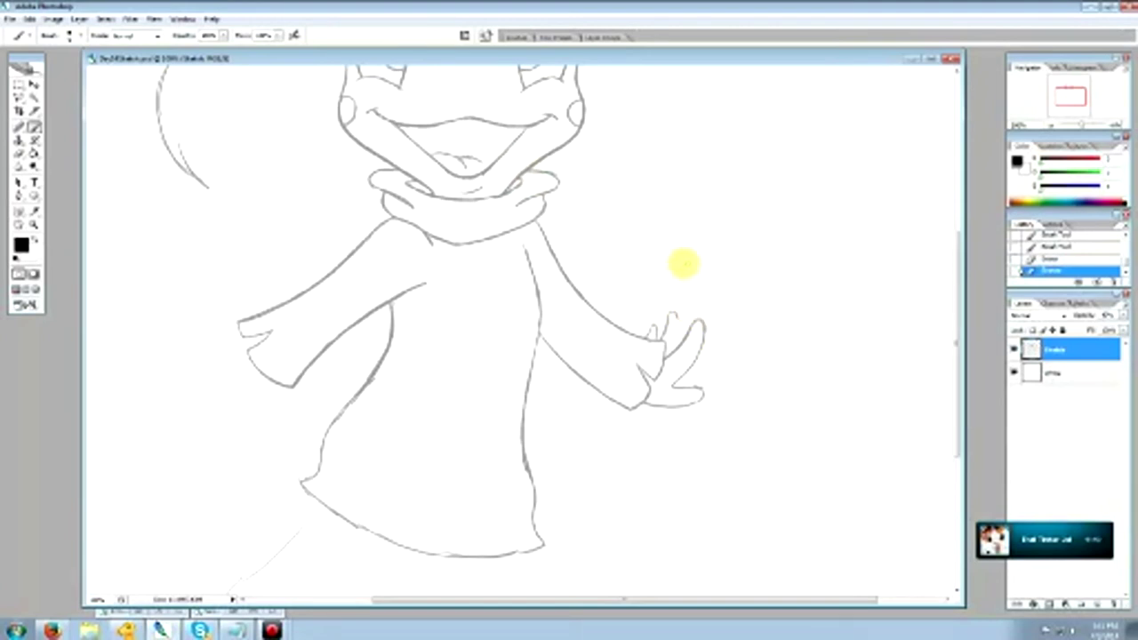
drag(678, 319, 668, 315)
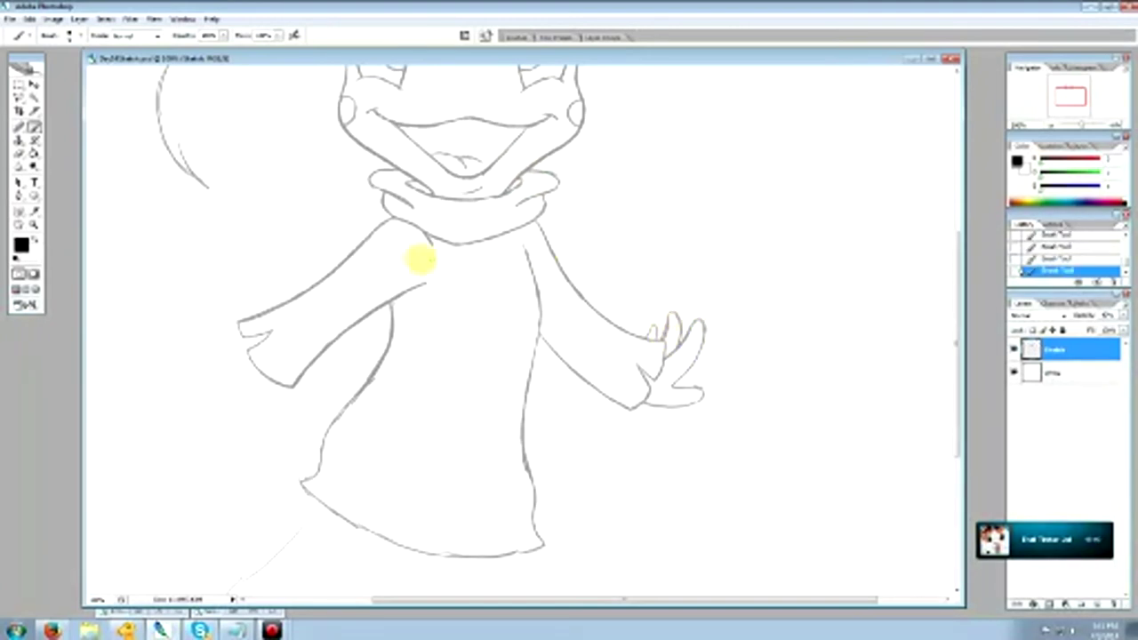
Erase the smallest finger at the right cuff's upper corner and redraw it as a short rounded shape.
click(18, 153)
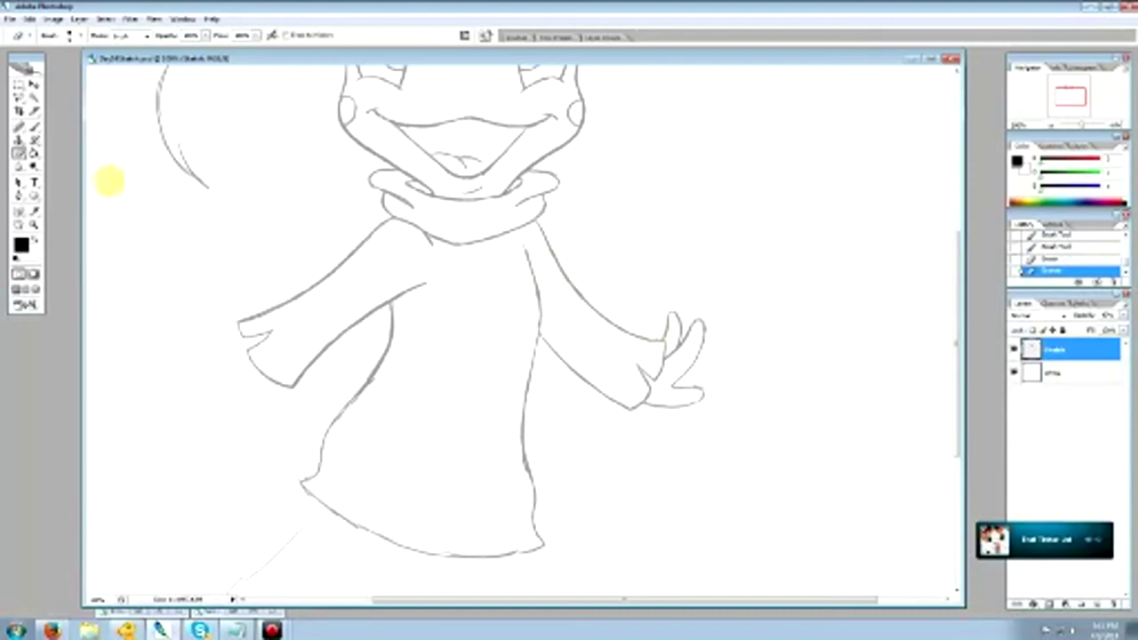
click(34, 127)
drag(658, 332, 647, 329)
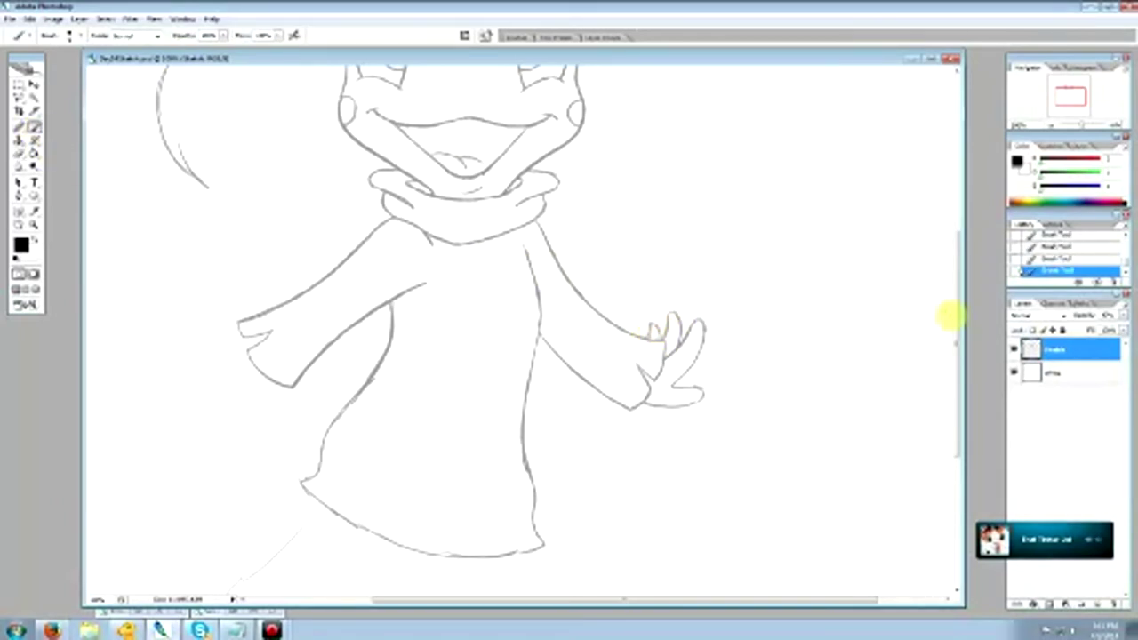
Erase the right hand's thumb and palm edge and redraw the thumb angled downward from the cuff.
mouse_move(961, 346)
mouse_down()
mouse_move(960, 368)
mouse_move(976, 289)
mouse_move(890, 348)
mouse_up()
click(21, 153)
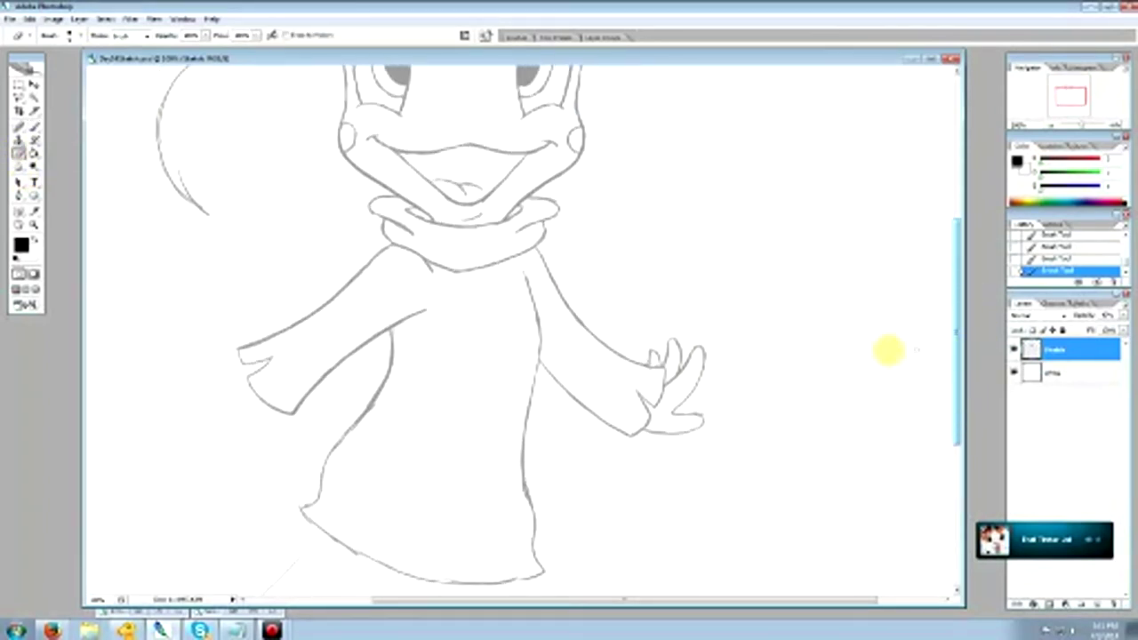
drag(709, 421, 642, 432)
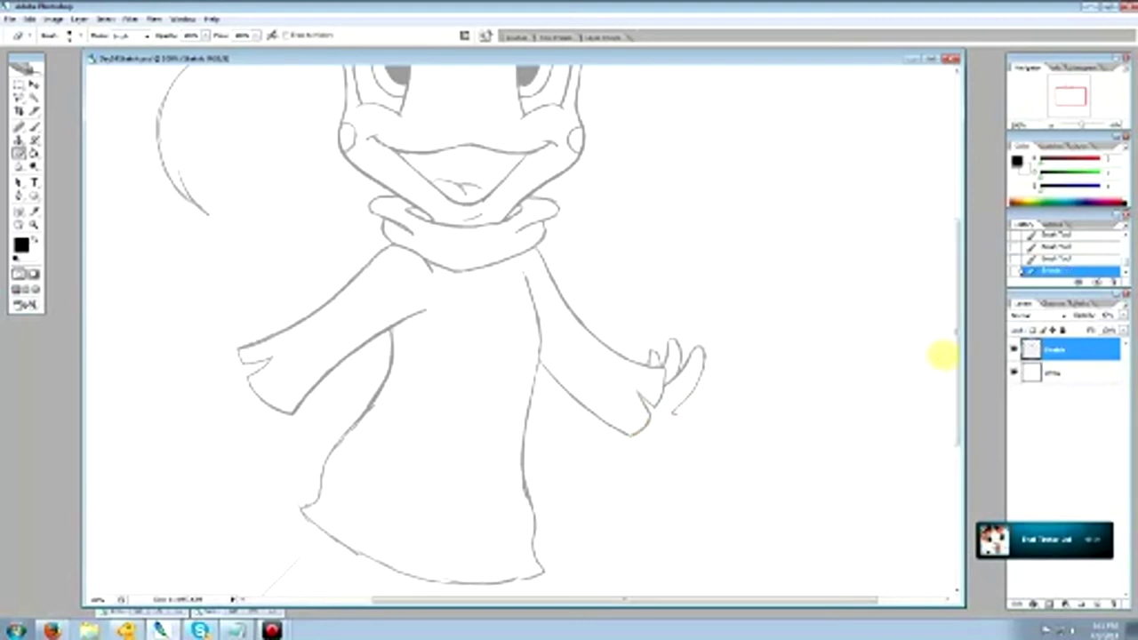
drag(958, 361, 957, 377)
drag(682, 378, 667, 377)
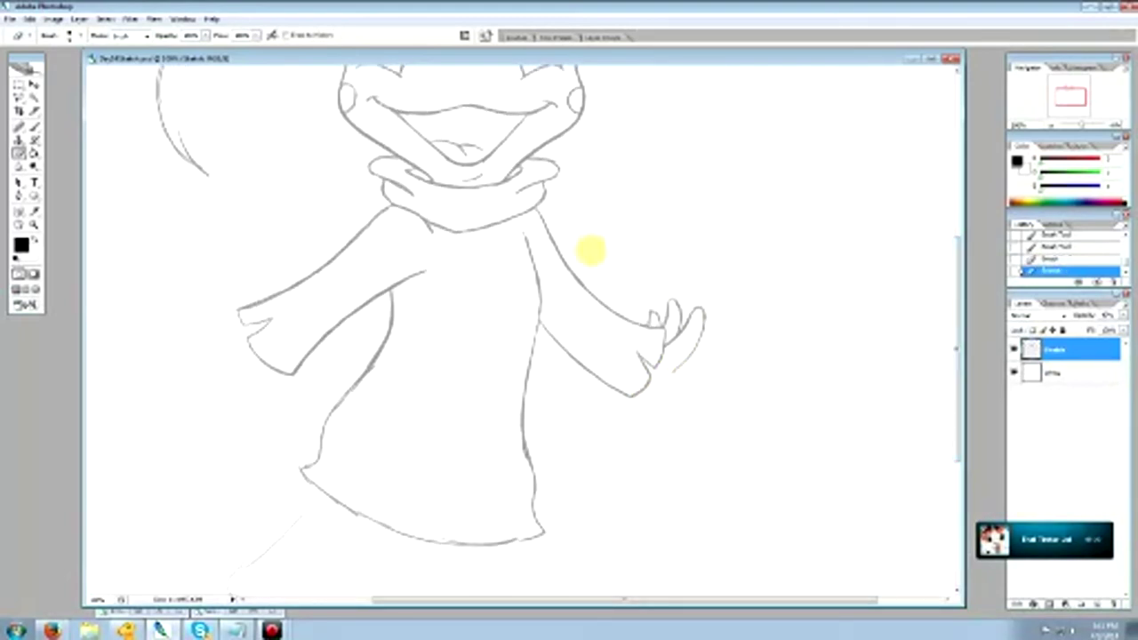
click(34, 126)
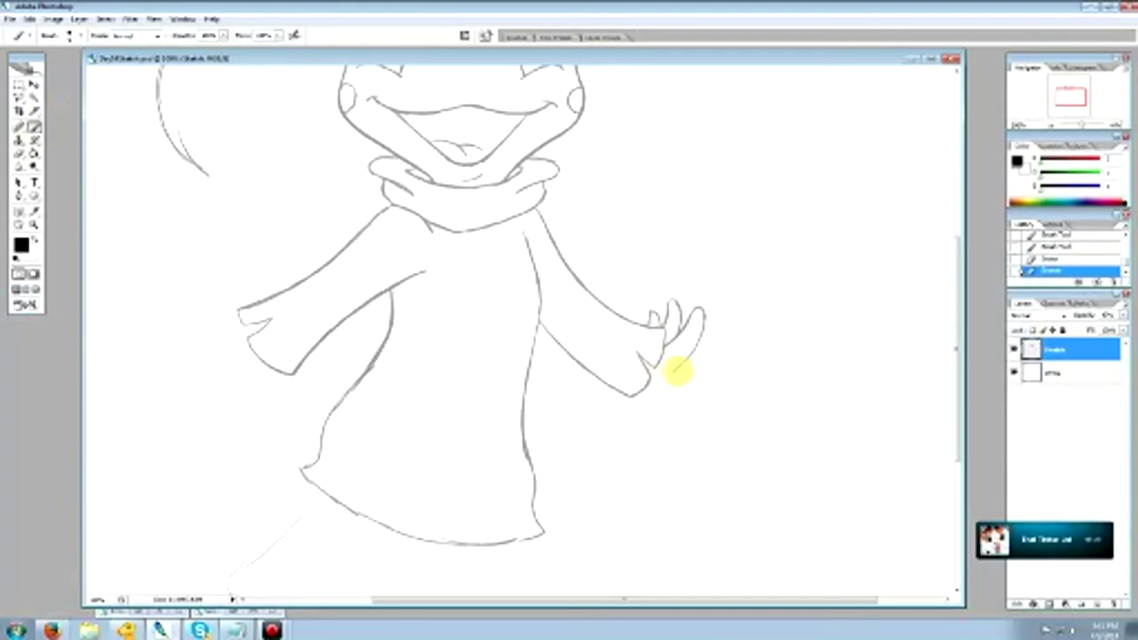
mouse_move(674, 371)
mouse_down()
mouse_move(688, 388)
mouse_move(663, 403)
mouse_up()
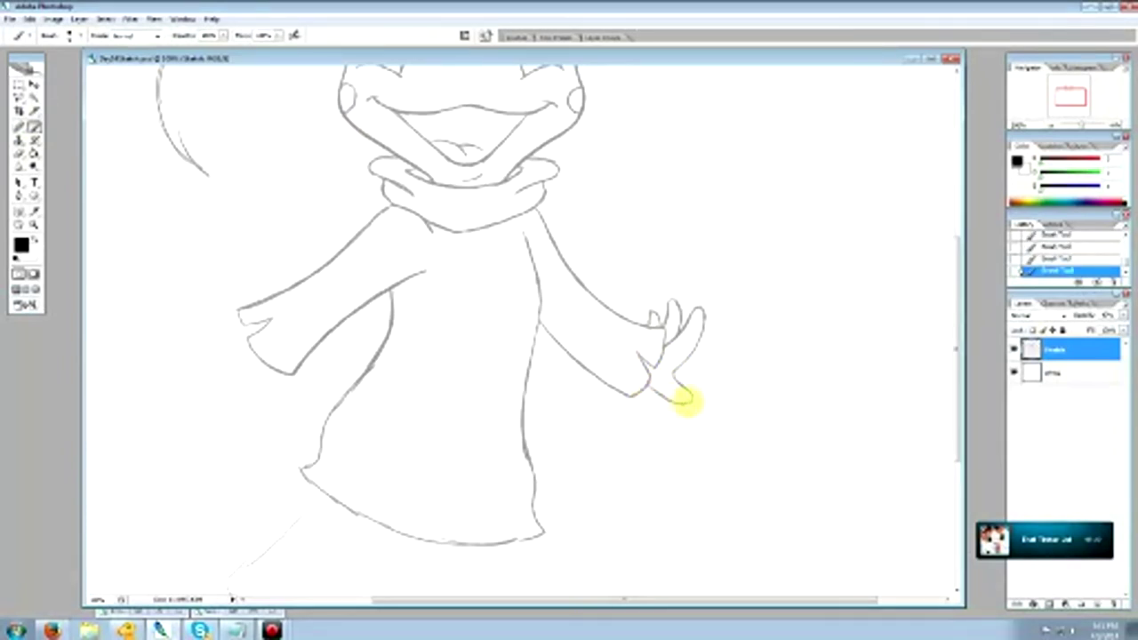
Try drawing a finger outside the left cuff, and erase it.
mouse_move(954, 333)
mouse_down()
mouse_move(958, 257)
mouse_move(959, 310)
mouse_up()
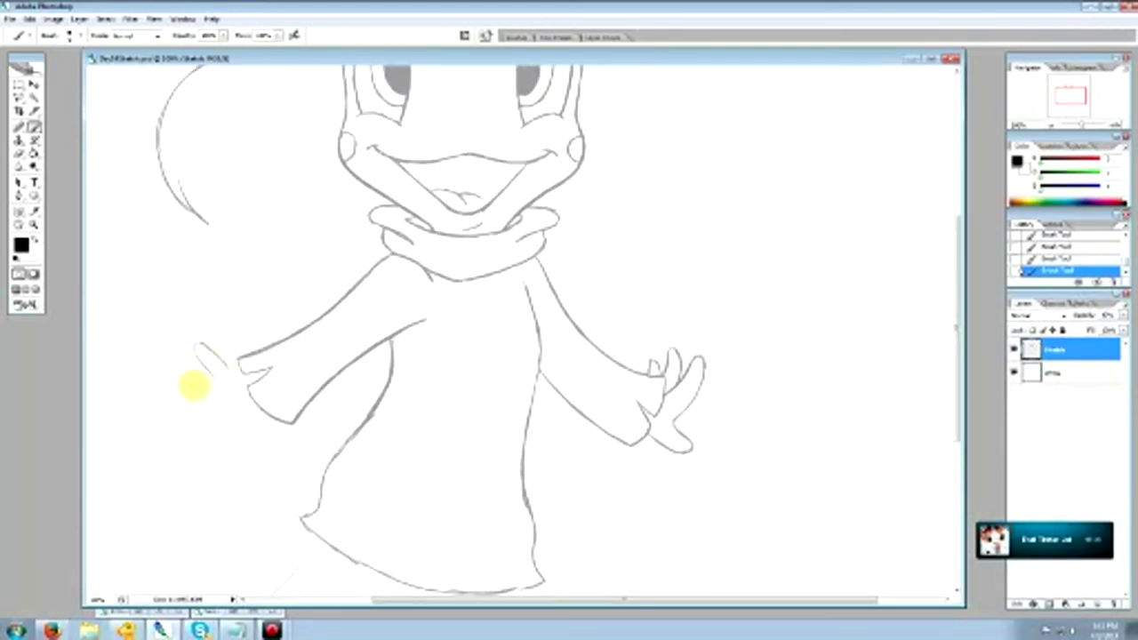
key(e)
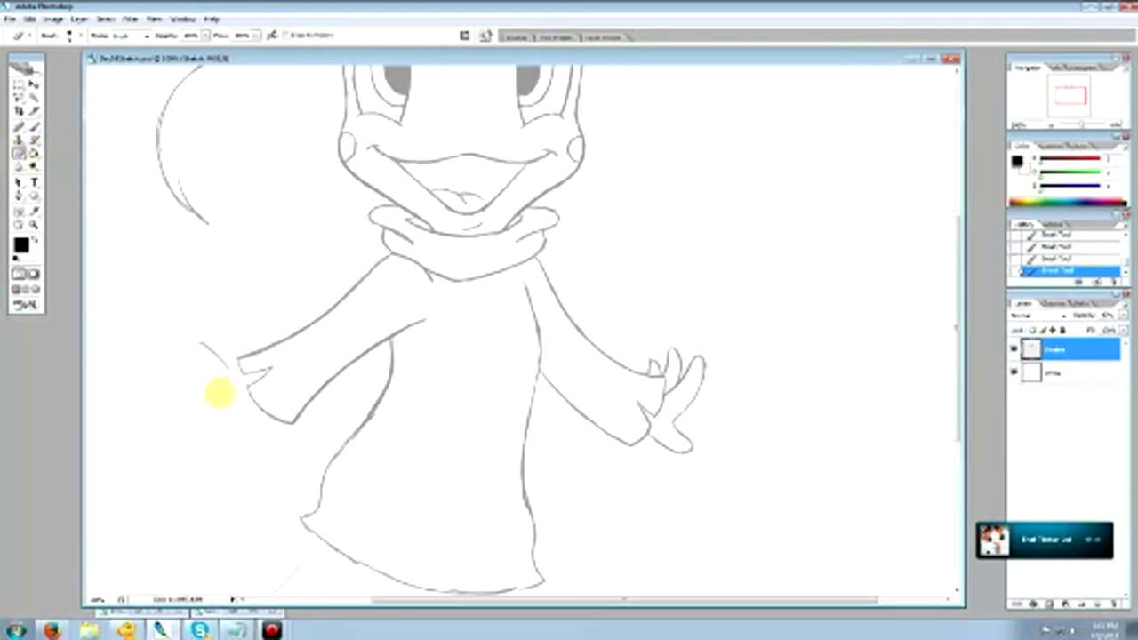
drag(218, 356, 222, 363)
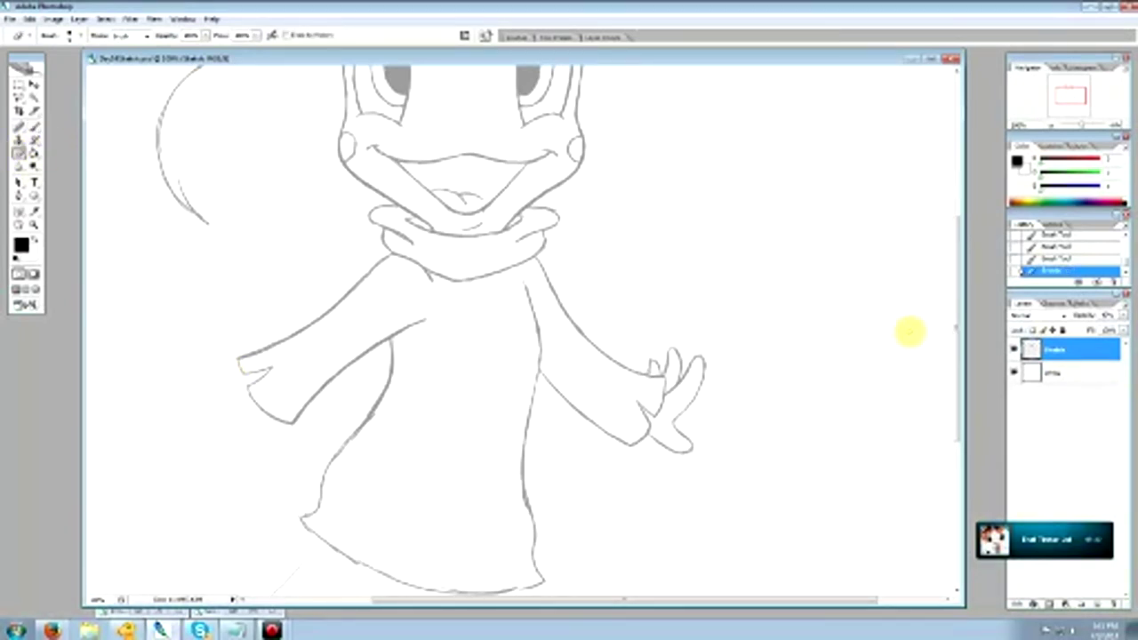
Redraw the upper part of the right torso line beside the sleeve, and taper its top end with the eraser.
click(33, 126)
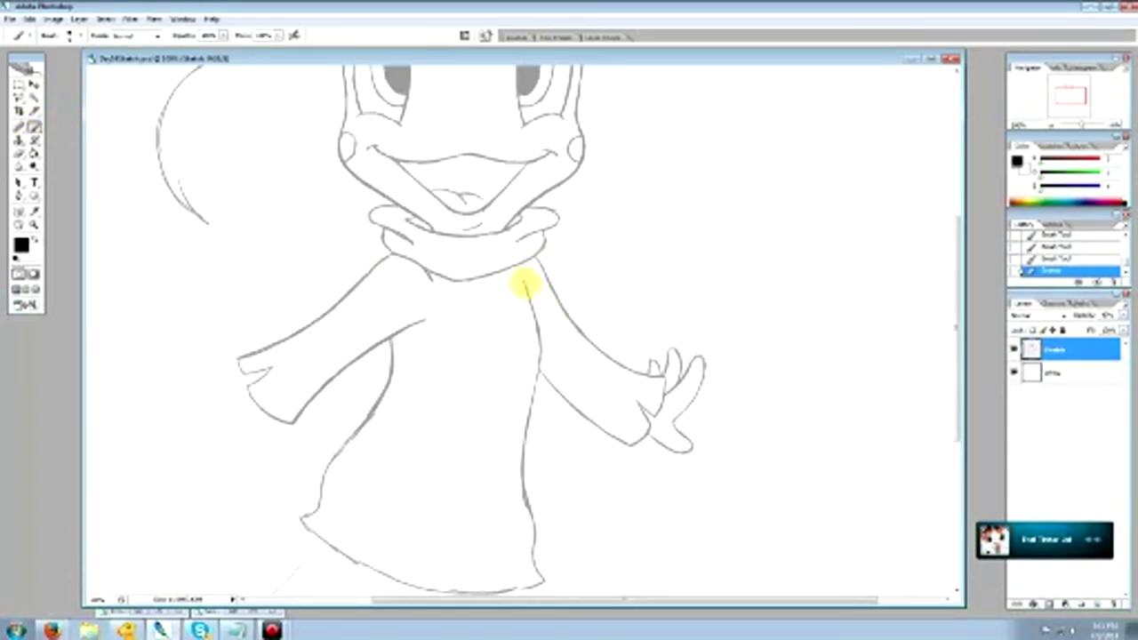
drag(531, 300, 538, 327)
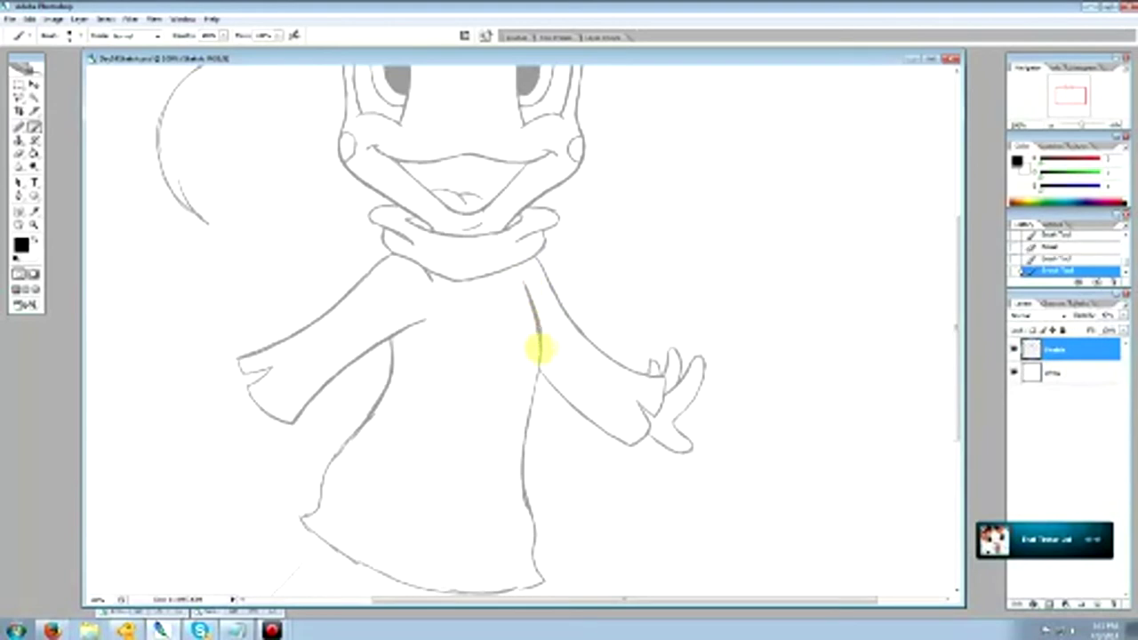
click(19, 153)
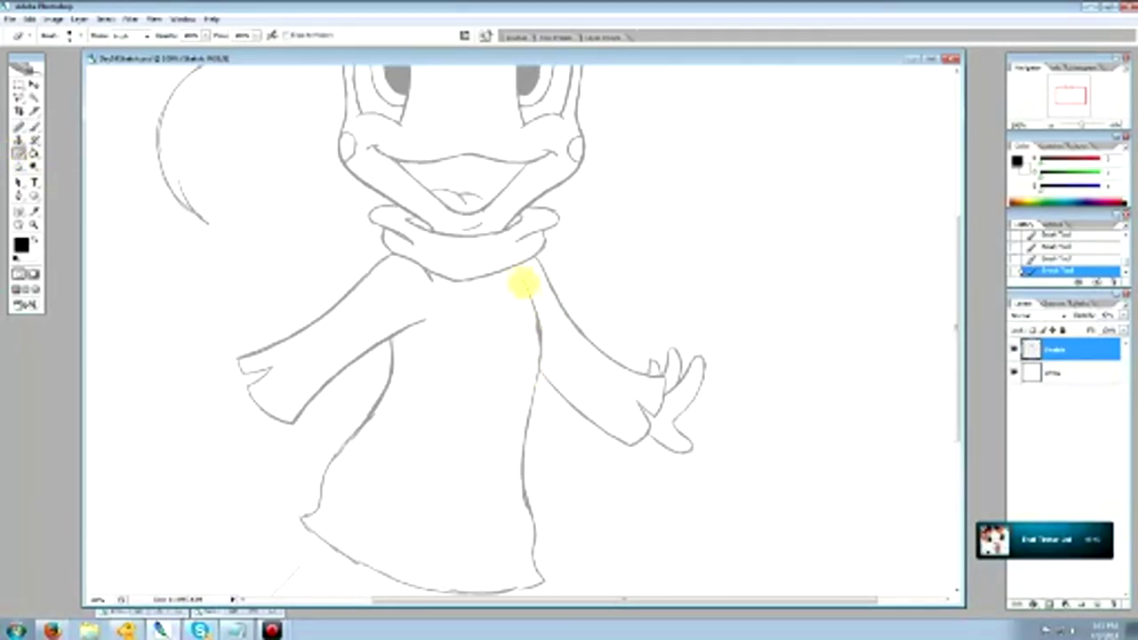
mouse_move(536, 334)
mouse_down()
mouse_move(523, 278)
mouse_move(538, 324)
mouse_up()
click(35, 127)
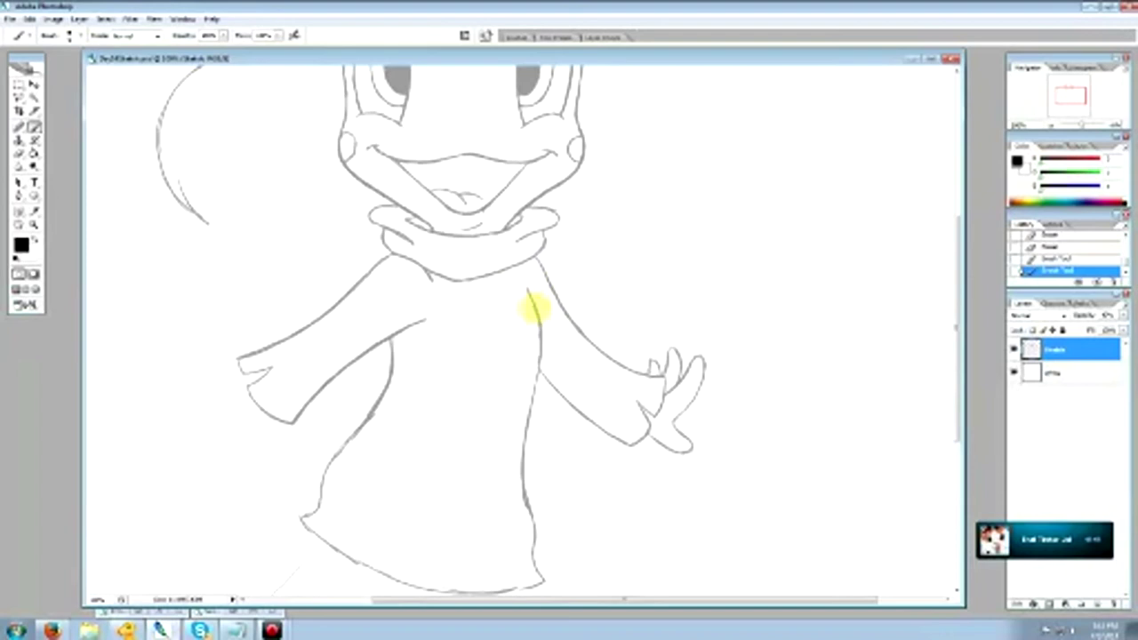
click(19, 153)
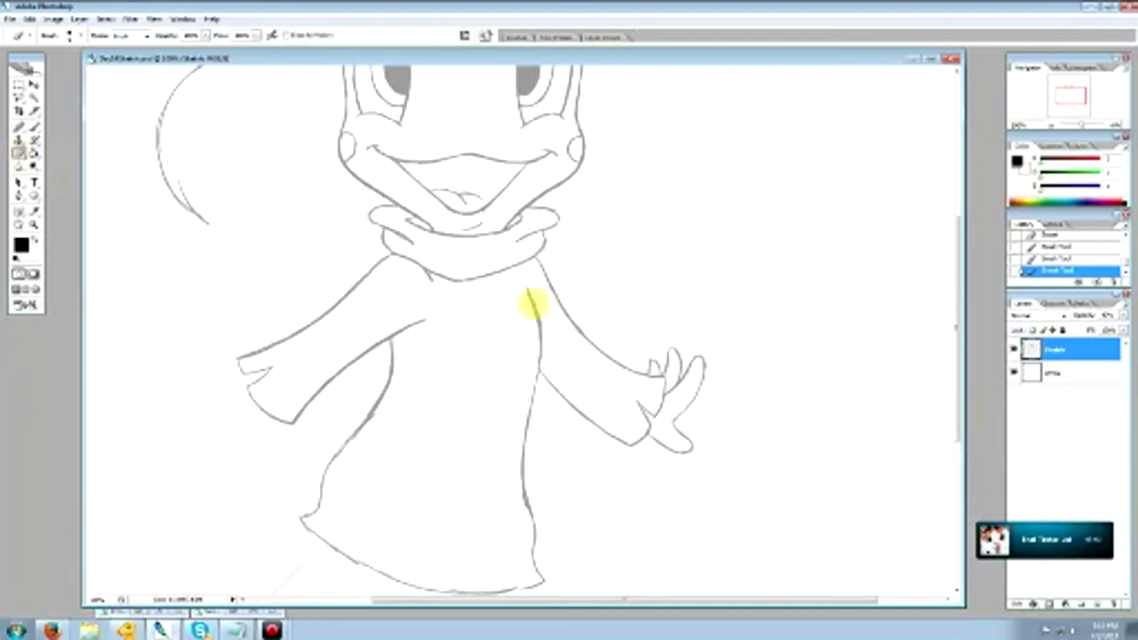
mouse_move(522, 289)
mouse_down()
mouse_move(531, 329)
mouse_move(519, 275)
mouse_up()
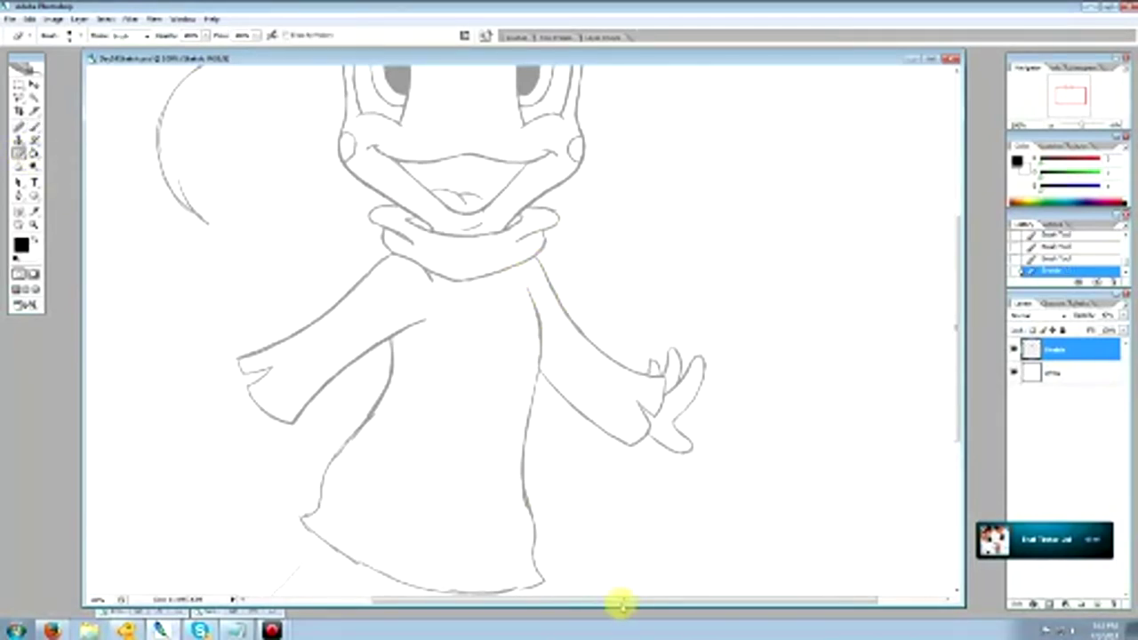
Erase the faint stray leg lines below the left corner of the dress hem.
drag(618, 602, 585, 602)
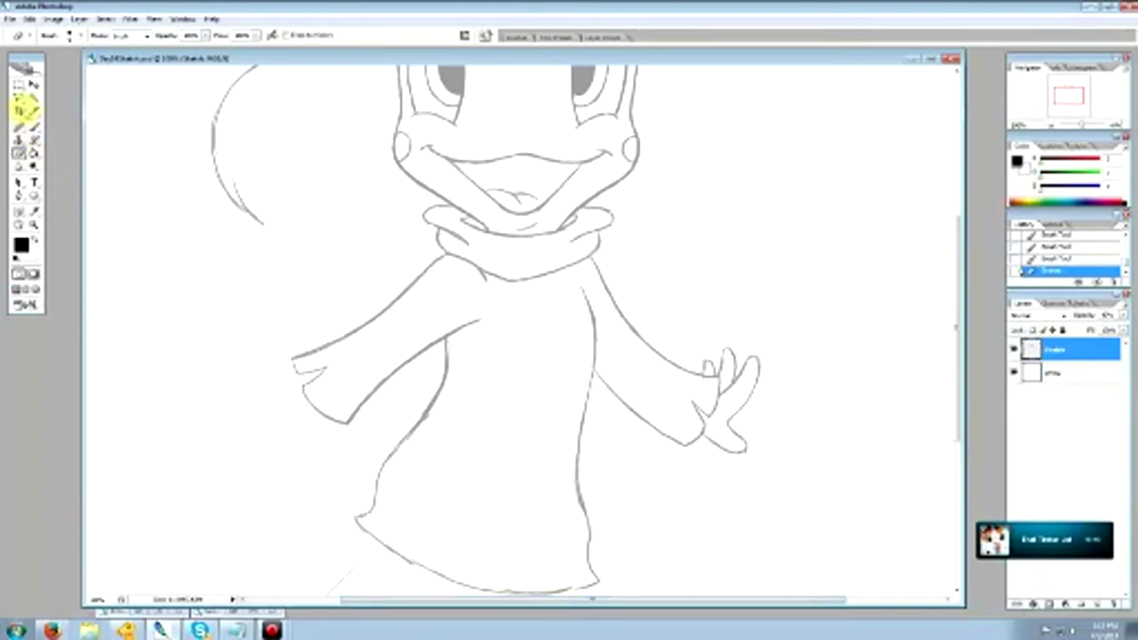
click(18, 98)
mouse_move(951, 310)
mouse_down()
mouse_move(960, 318)
mouse_move(973, 293)
mouse_move(978, 381)
mouse_up()
click(17, 153)
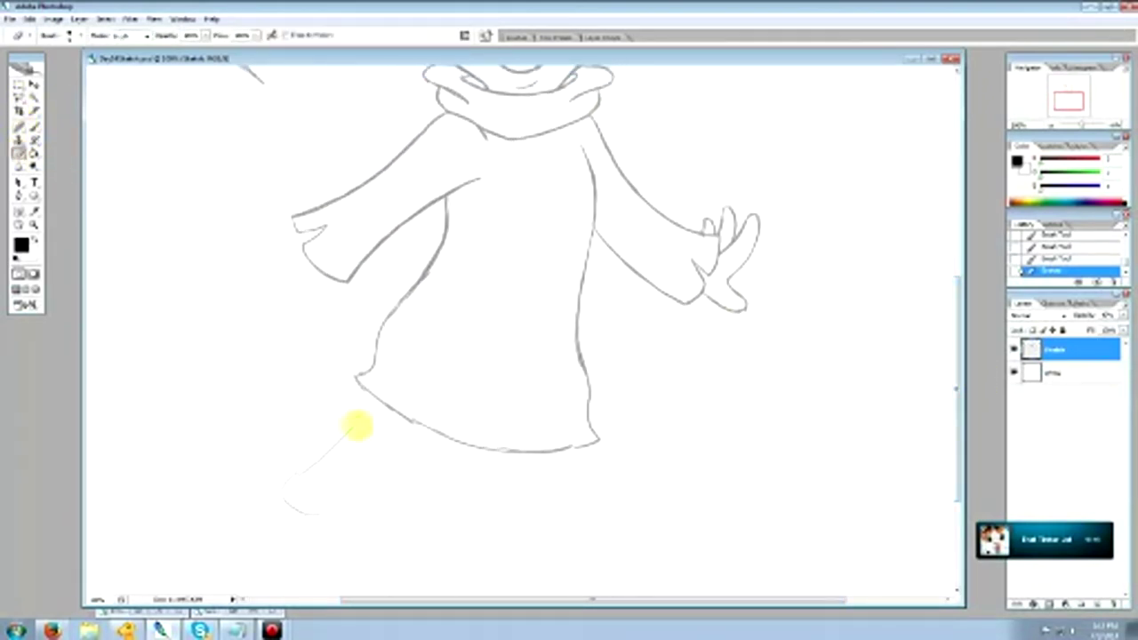
mouse_move(352, 426)
mouse_down()
mouse_move(300, 462)
mouse_move(310, 509)
mouse_up()
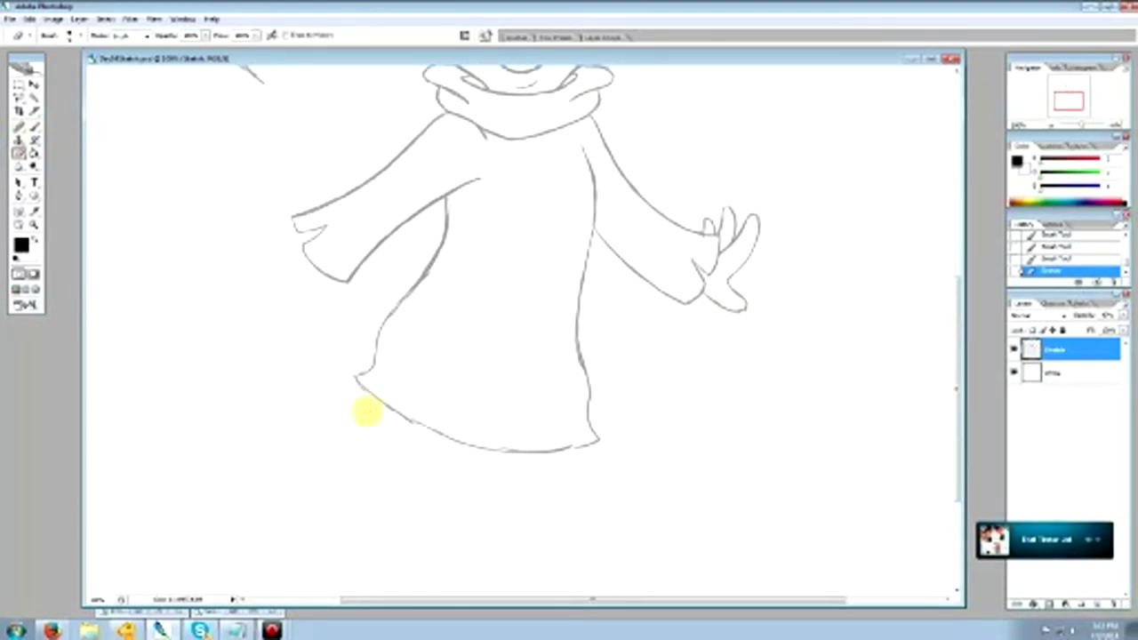
Thin and smooth the left torso line between the armpit and the dress hem with the eraser.
drag(957, 357, 960, 209)
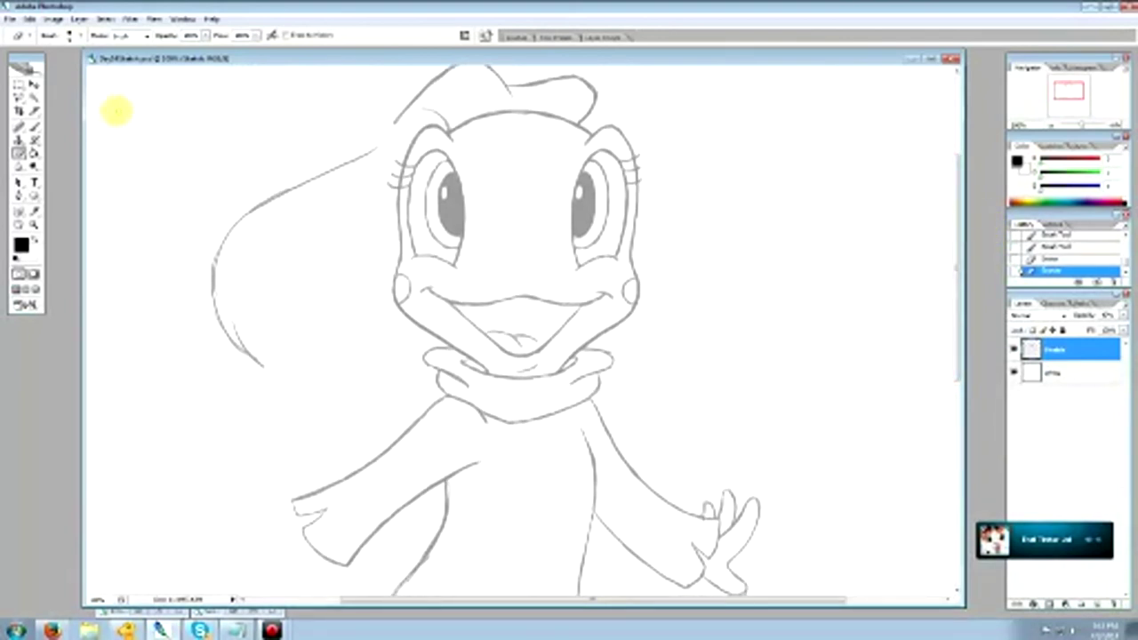
click(34, 126)
drag(969, 287, 963, 421)
click(18, 152)
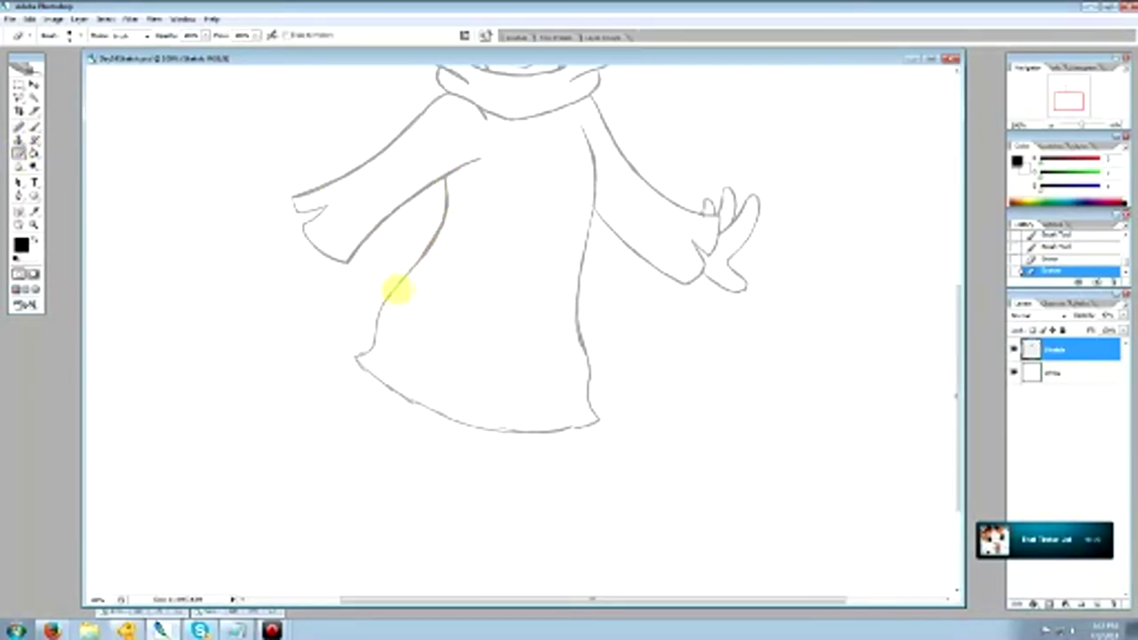
click(34, 126)
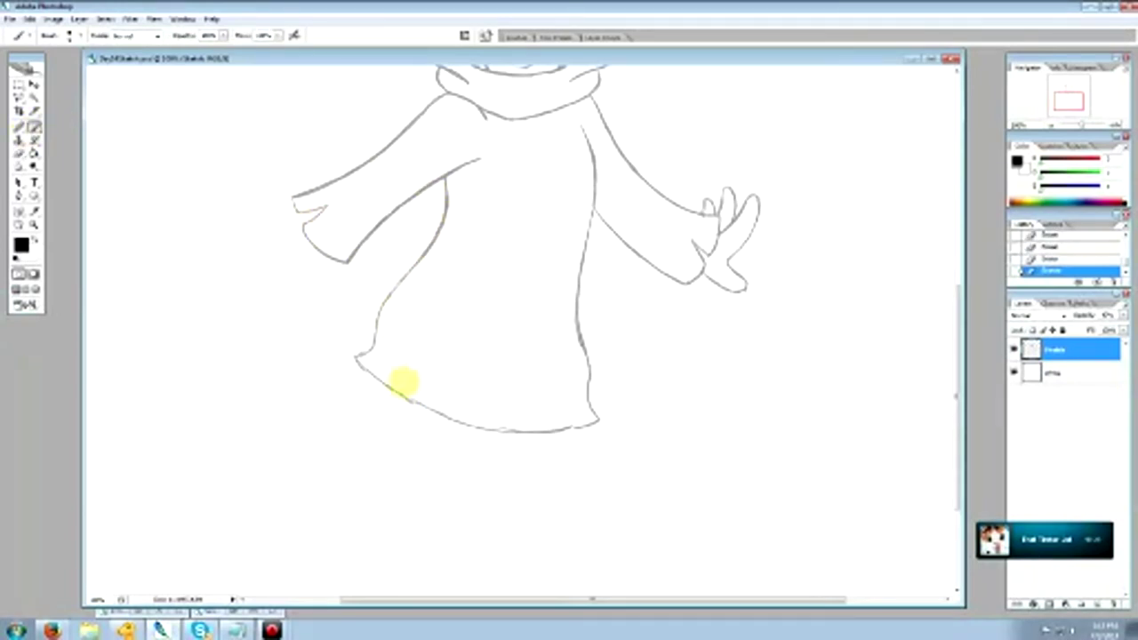
Lasso the left cuff and lower sleeve, move them slightly outward and down, deselect, and redraw the gaps in both sleeve lines.
click(18, 98)
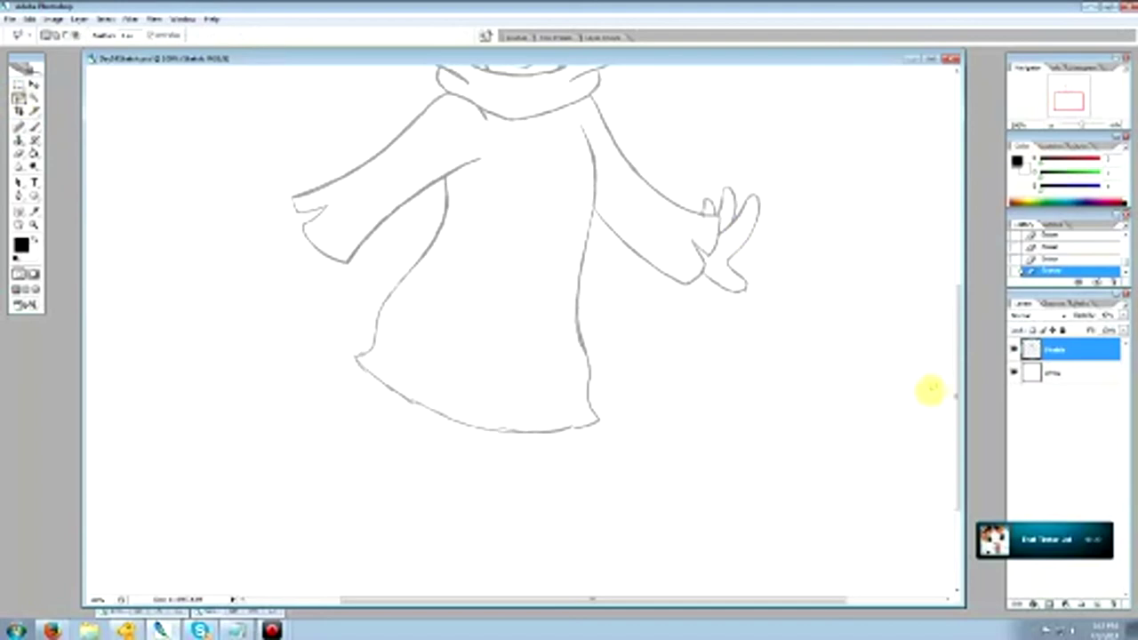
scroll(966, 364, up, 3)
mouse_move(359, 238)
mouse_down()
mouse_move(419, 347)
mouse_move(330, 409)
mouse_move(302, 247)
mouse_move(360, 238)
mouse_up()
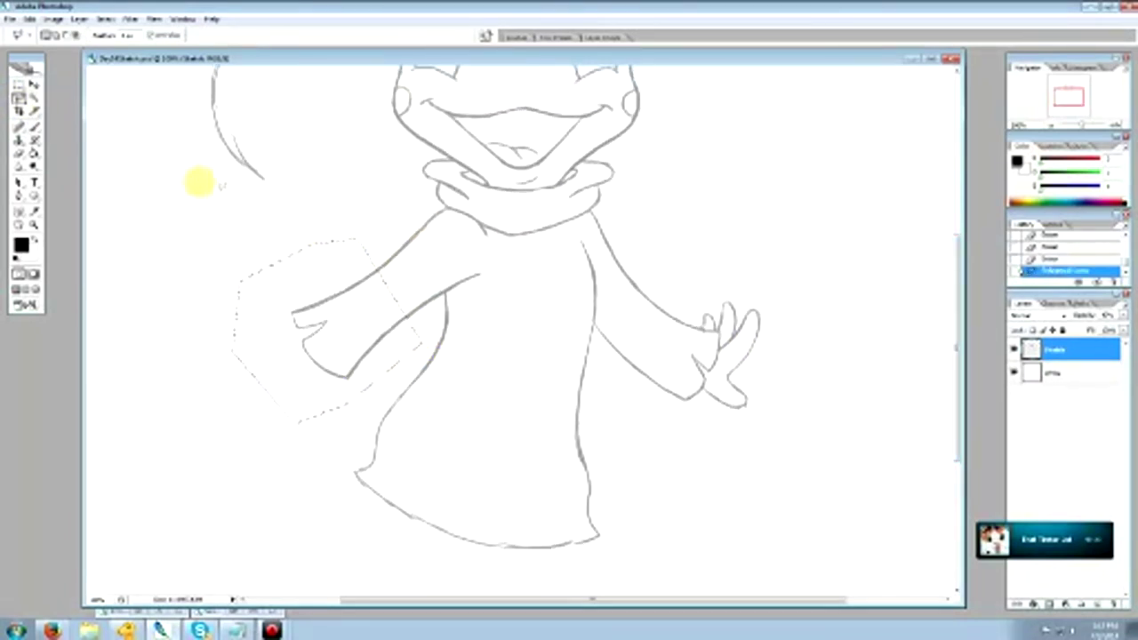
click(32, 83)
drag(336, 351, 325, 356)
key(ctrl+d)
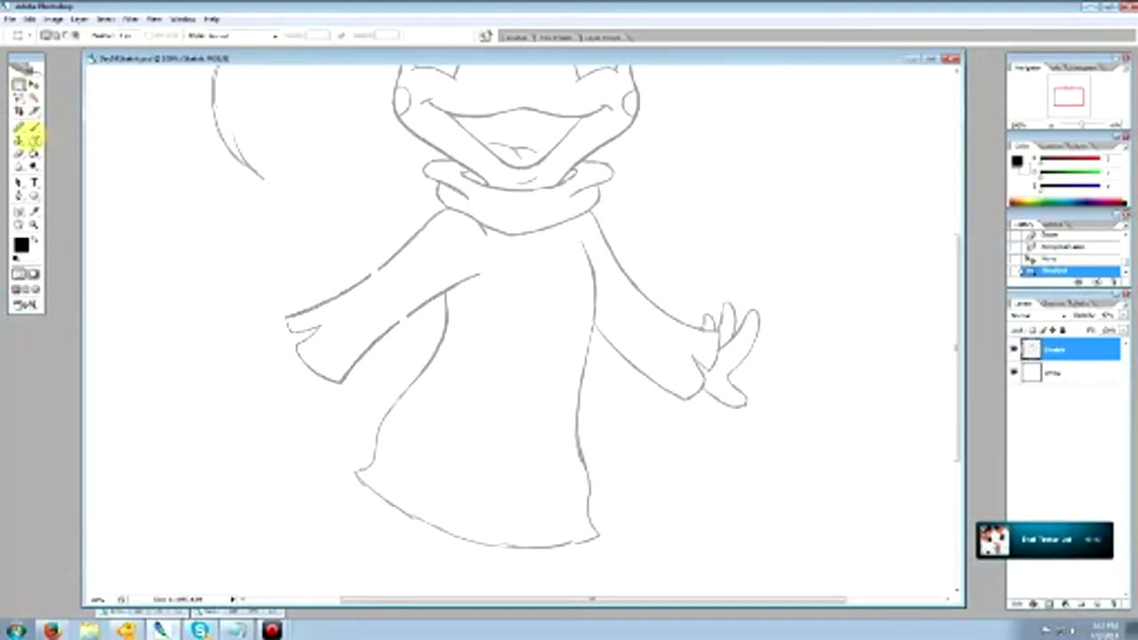
click(34, 127)
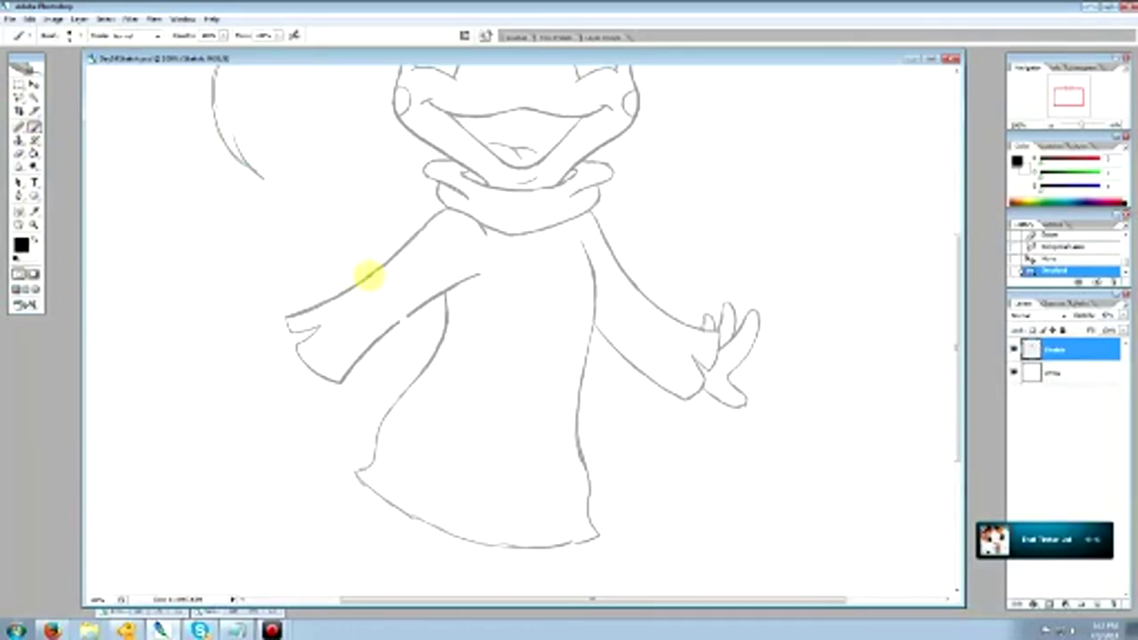
mouse_move(395, 326)
mouse_down()
mouse_move(411, 312)
mouse_move(383, 337)
mouse_up()
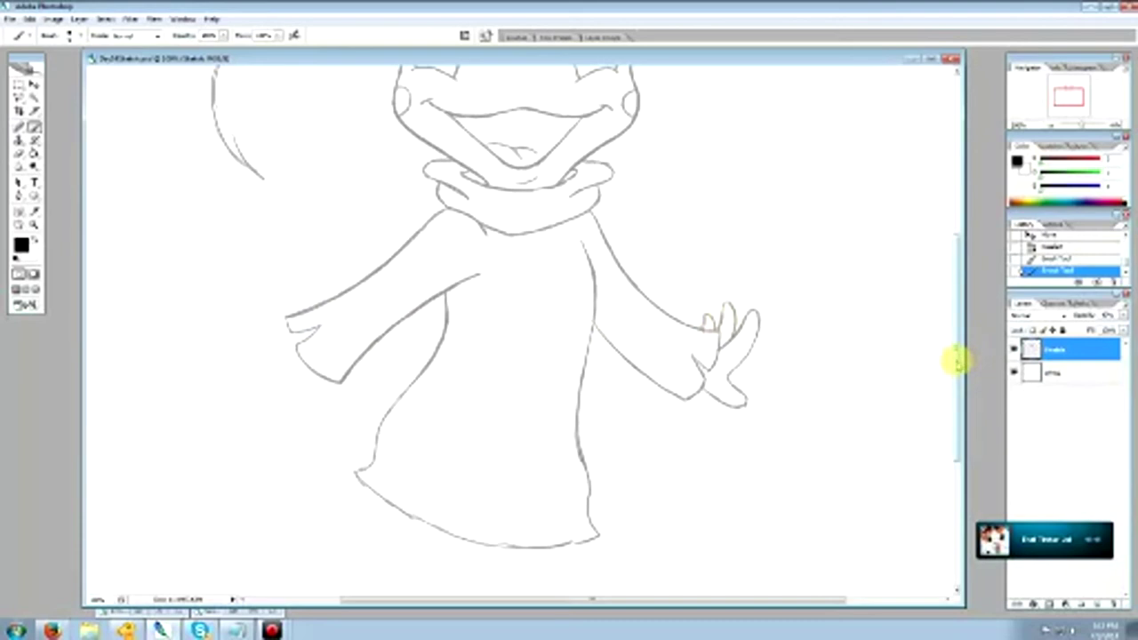
Clean up the right hand: erase and redraw the shortest finger beside the cuff, and thin the thumb's outline with the eraser.
drag(958, 363, 958, 361)
click(20, 153)
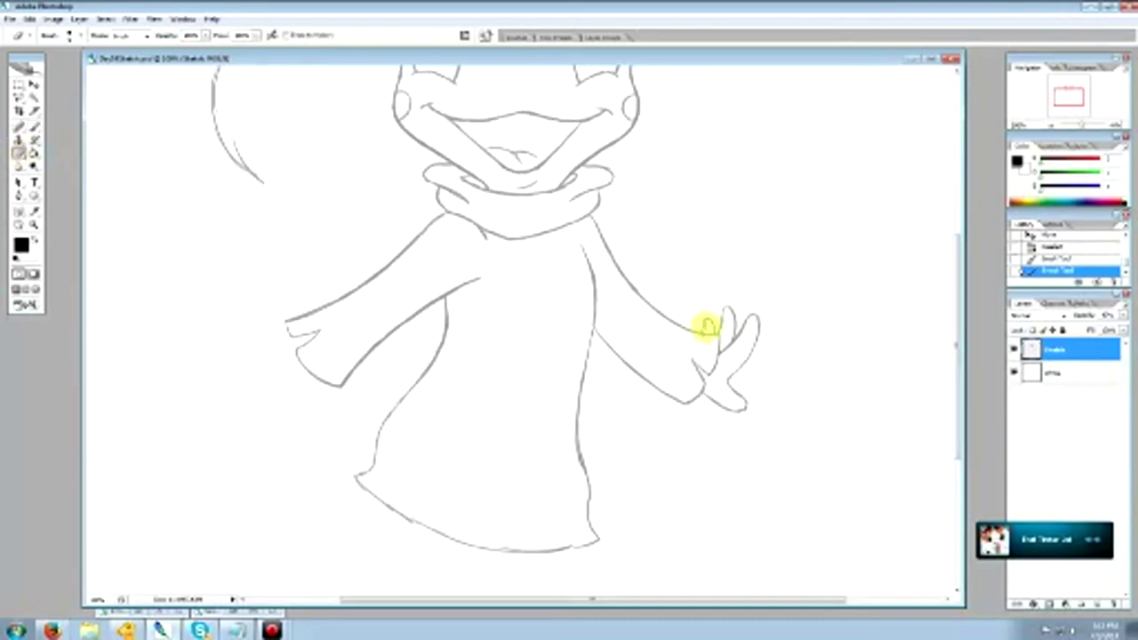
drag(704, 338, 704, 325)
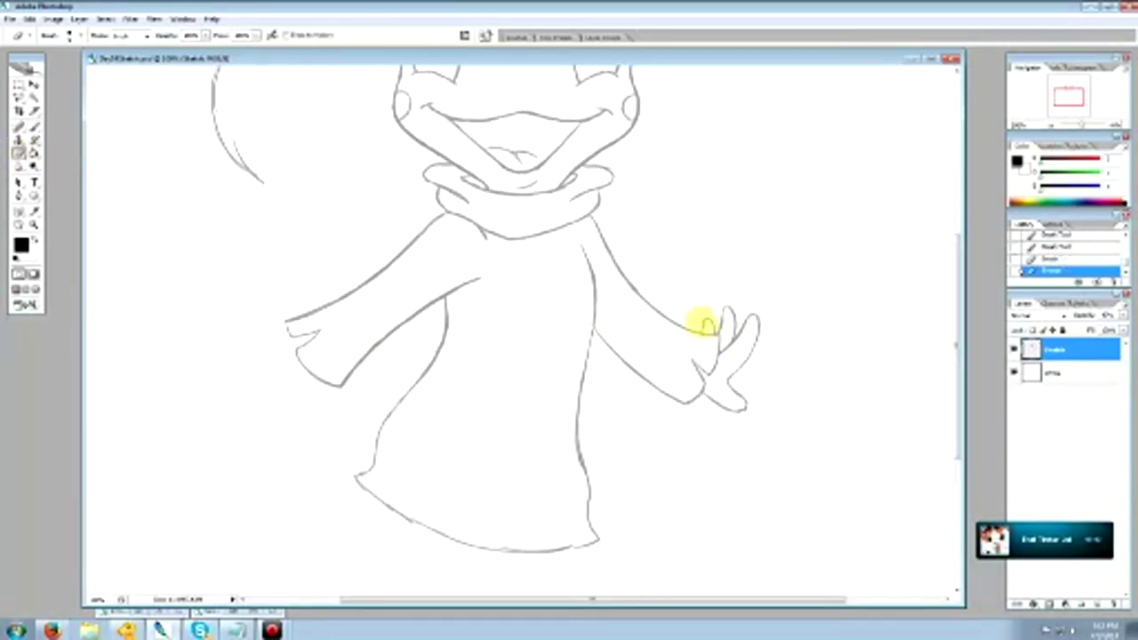
click(34, 126)
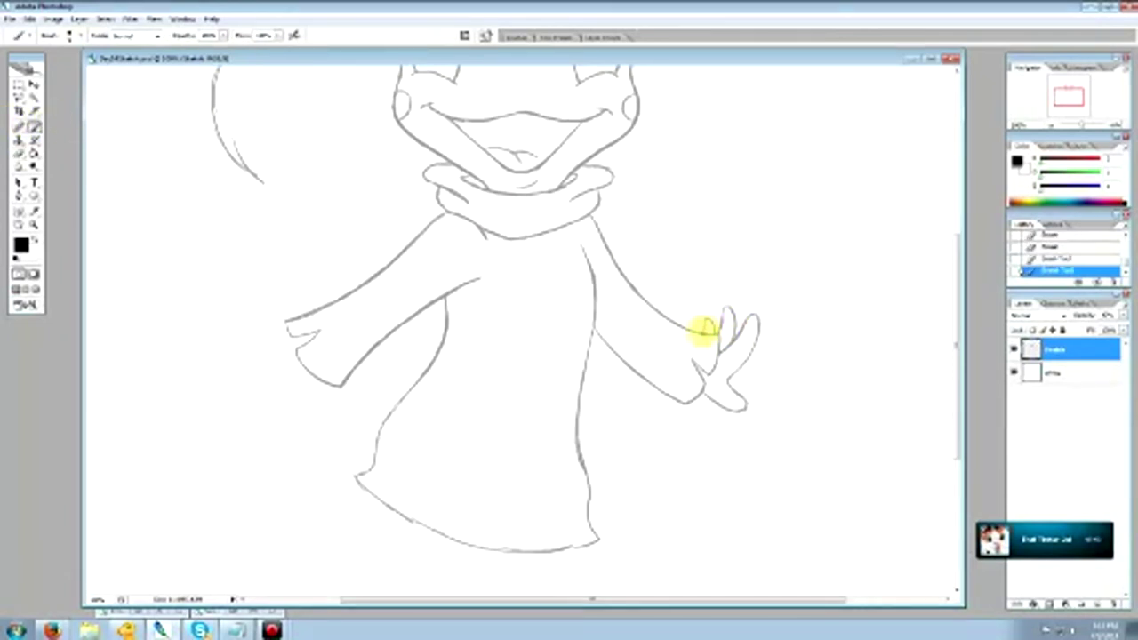
click(18, 153)
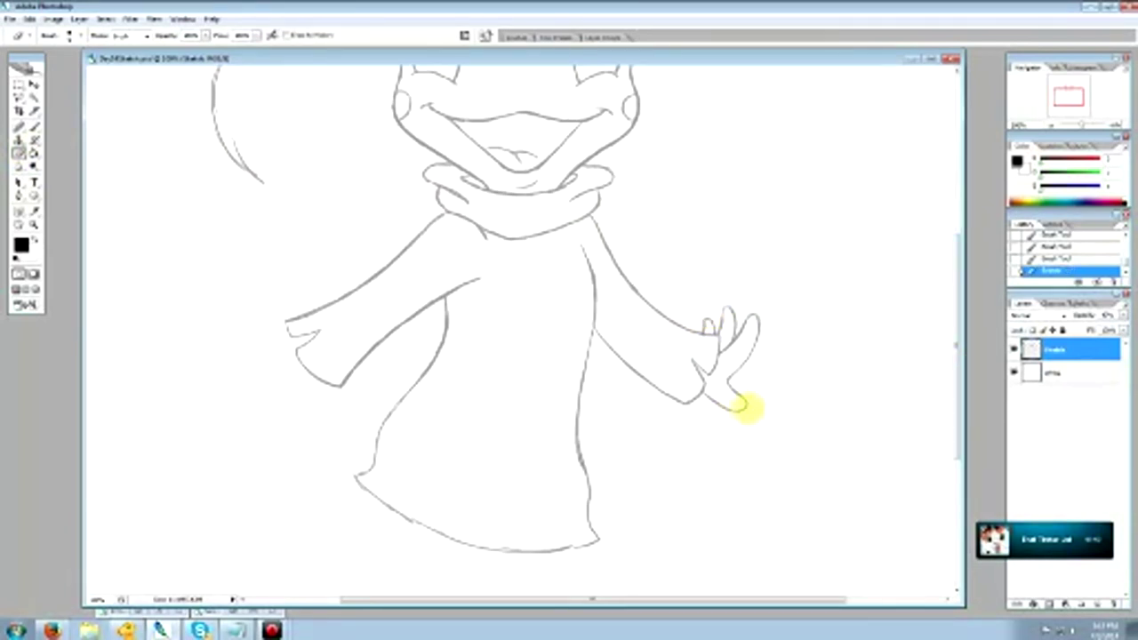
drag(745, 407, 753, 393)
scroll(516, 262, up, 3)
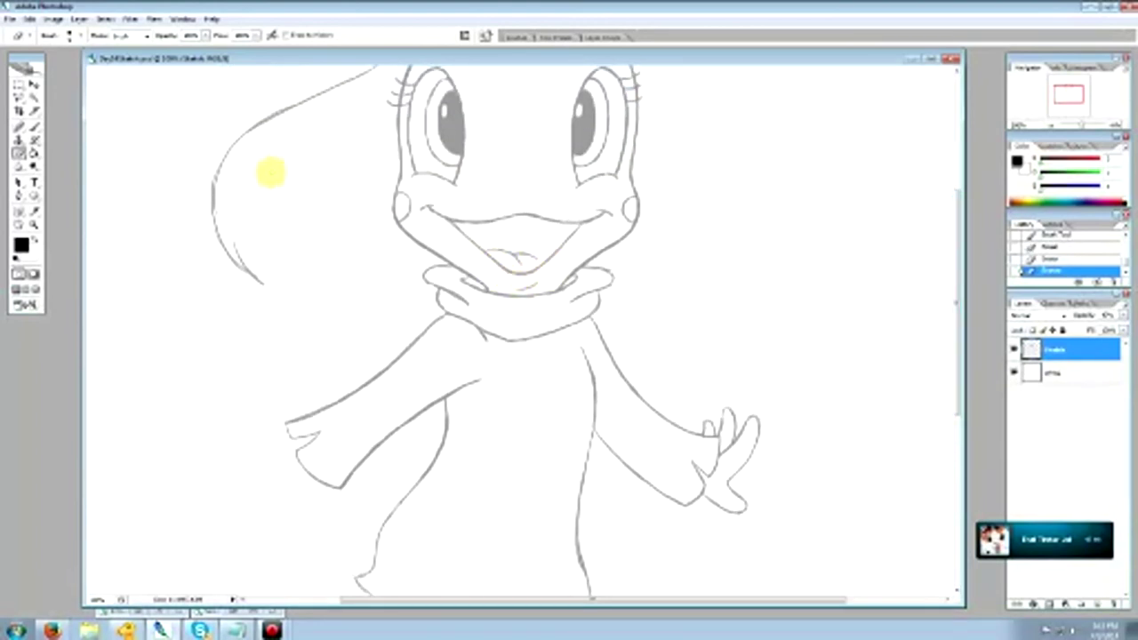
click(34, 126)
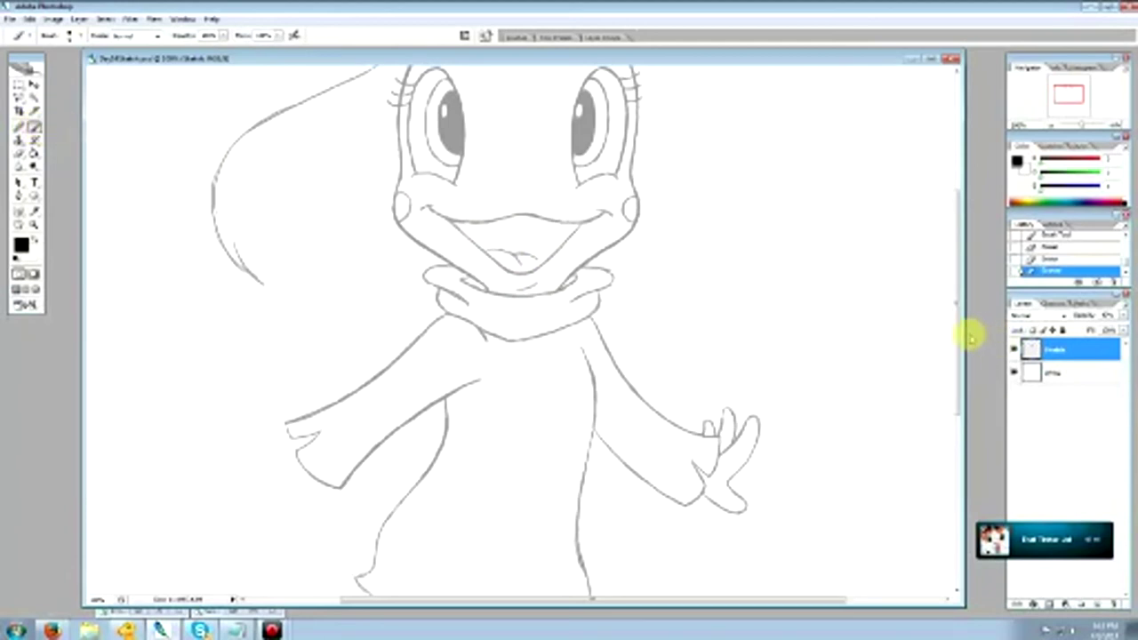
mouse_move(965, 333)
mouse_down()
mouse_move(965, 323)
mouse_move(965, 396)
mouse_up()
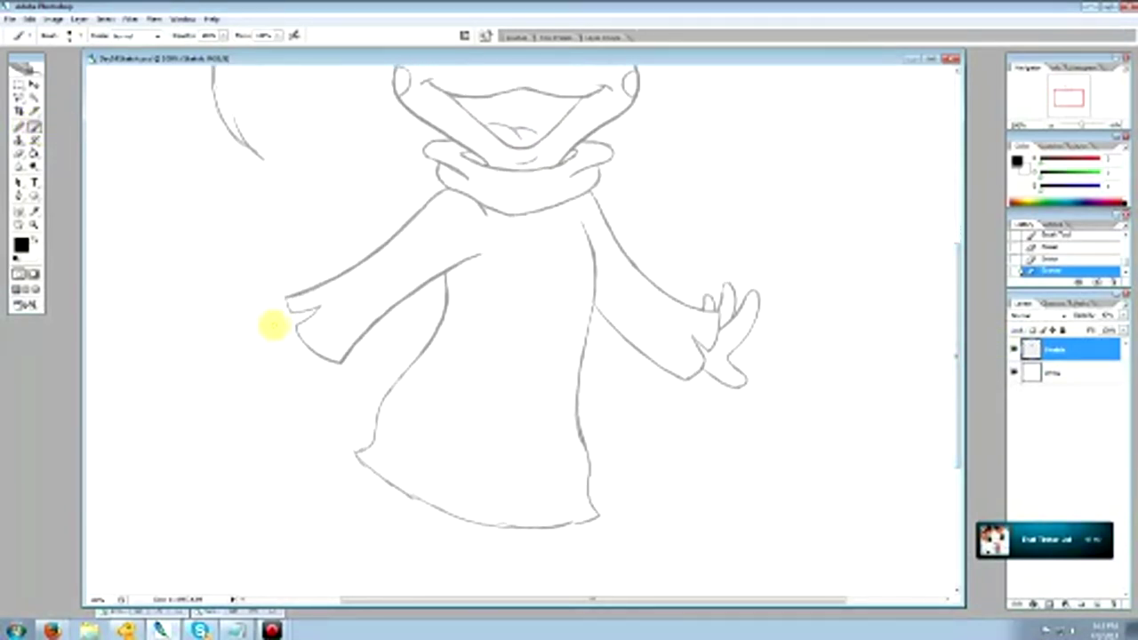
drag(276, 318, 261, 293)
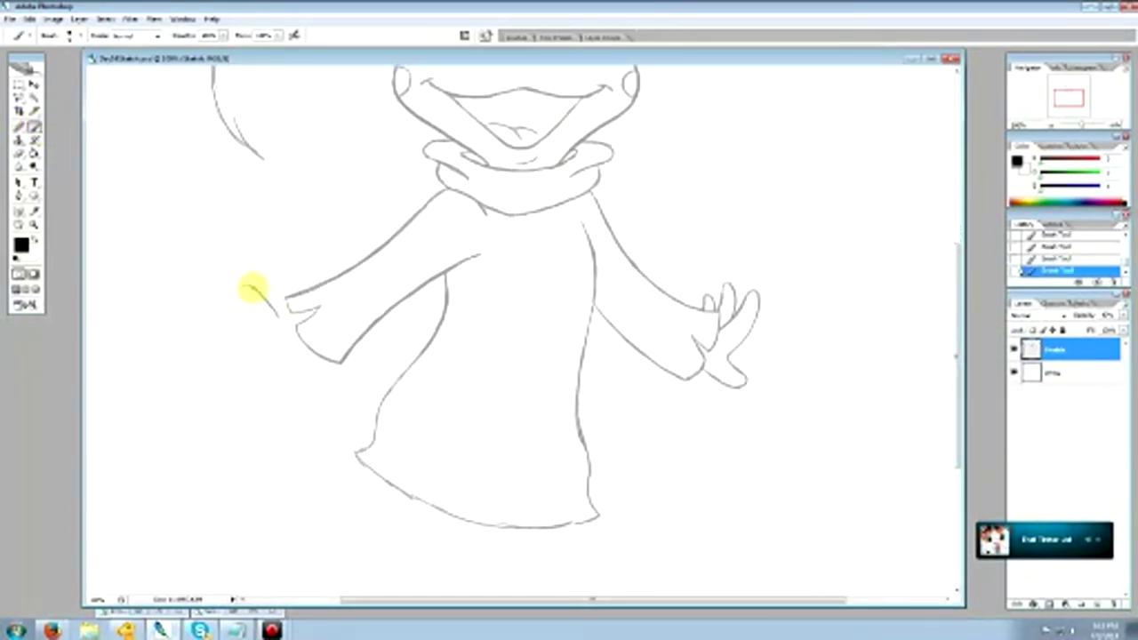
mouse_move(242, 304)
mouse_down()
mouse_move(281, 347)
mouse_move(293, 382)
mouse_up()
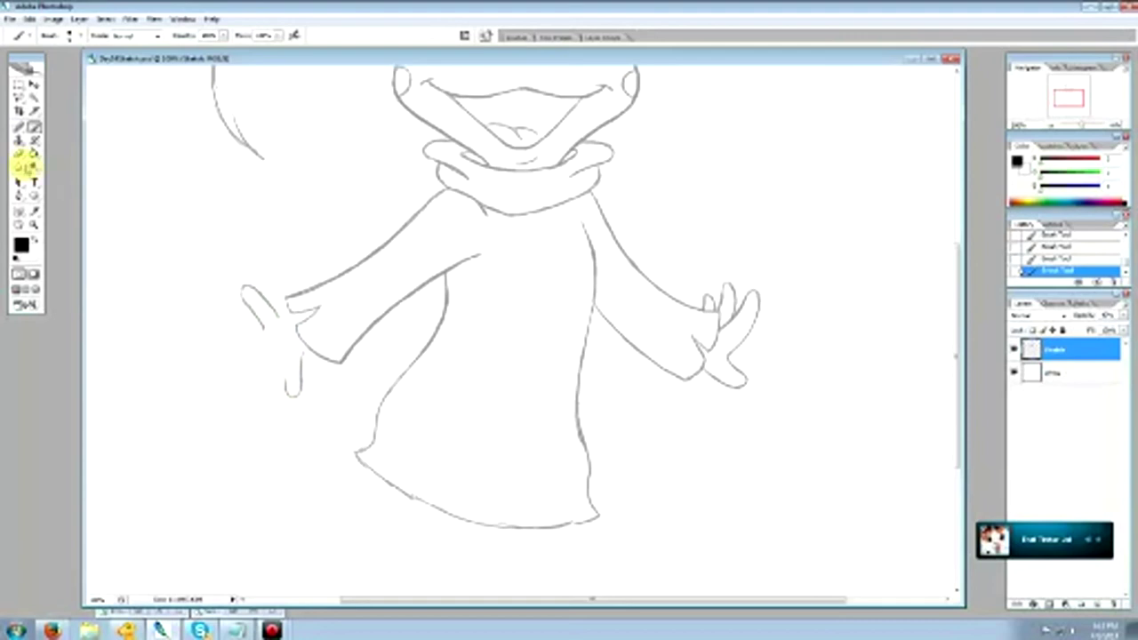
click(20, 154)
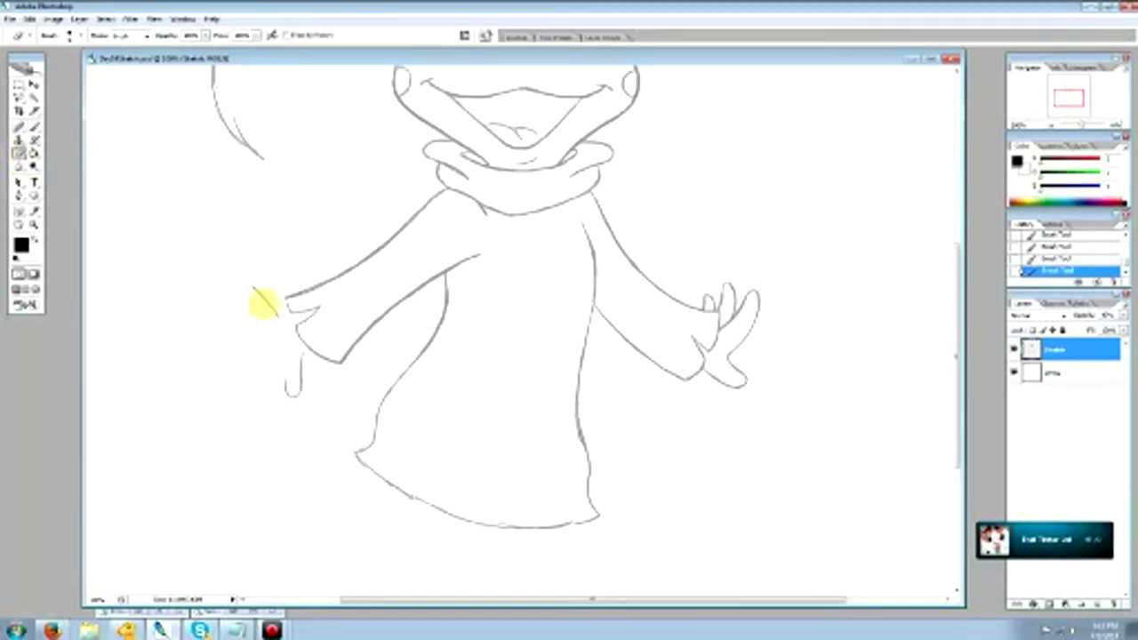
click(33, 127)
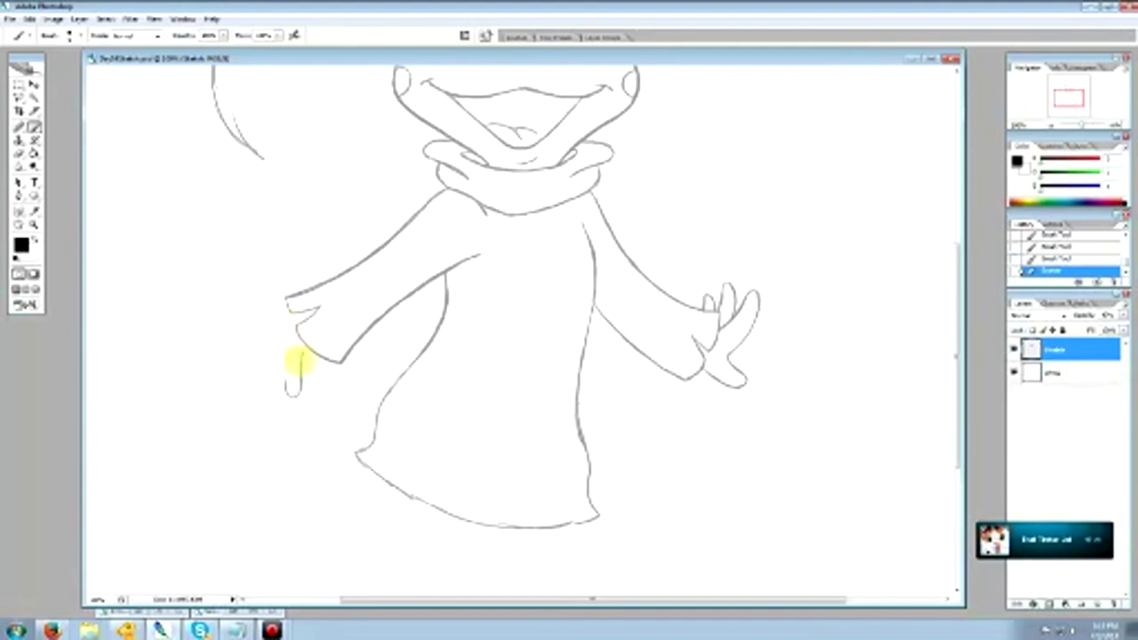
drag(308, 356, 284, 385)
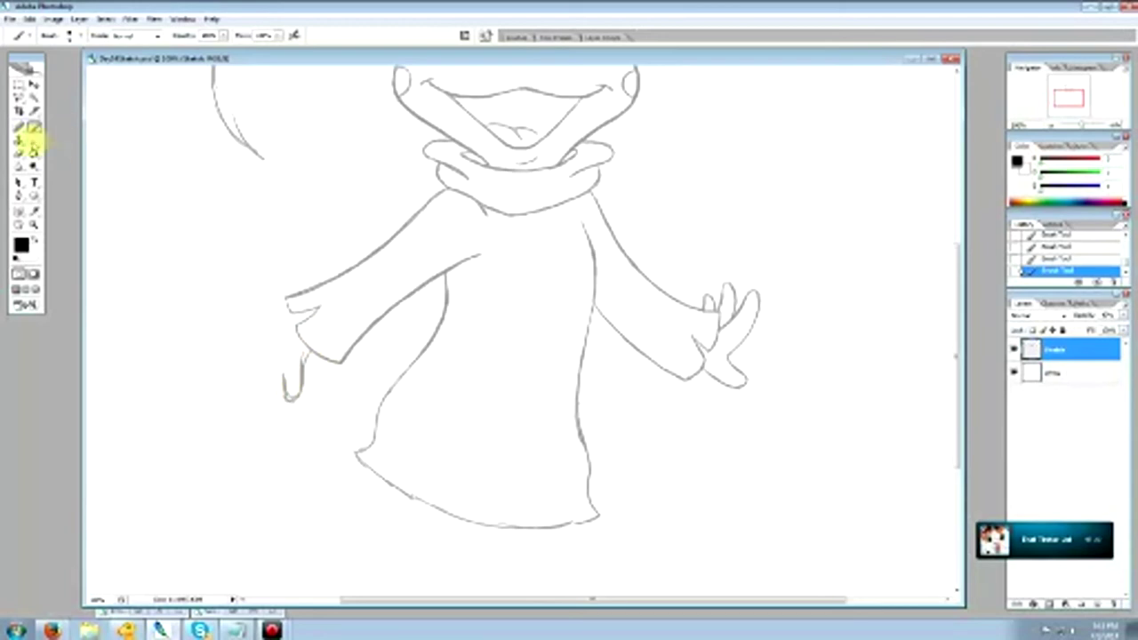
key(e)
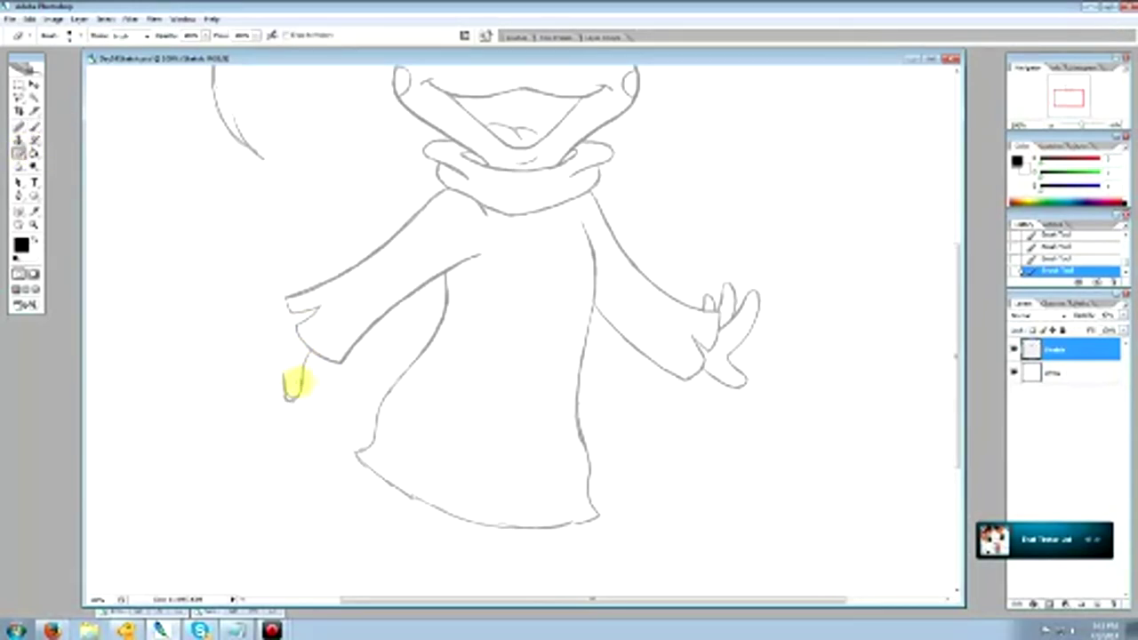
drag(299, 372, 298, 348)
click(33, 128)
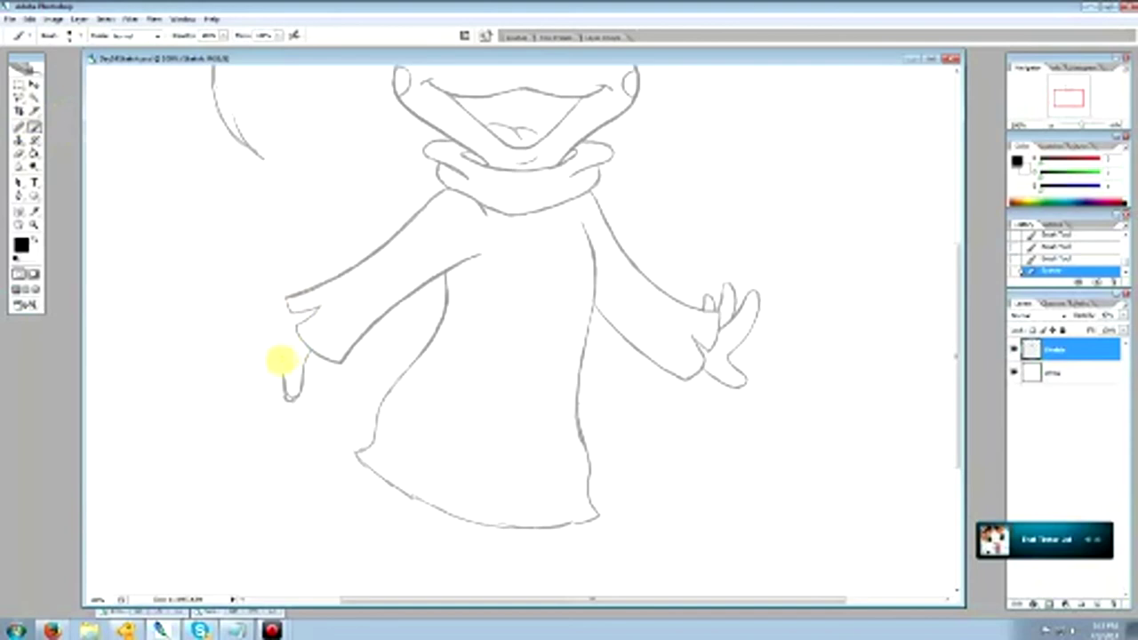
click(20, 154)
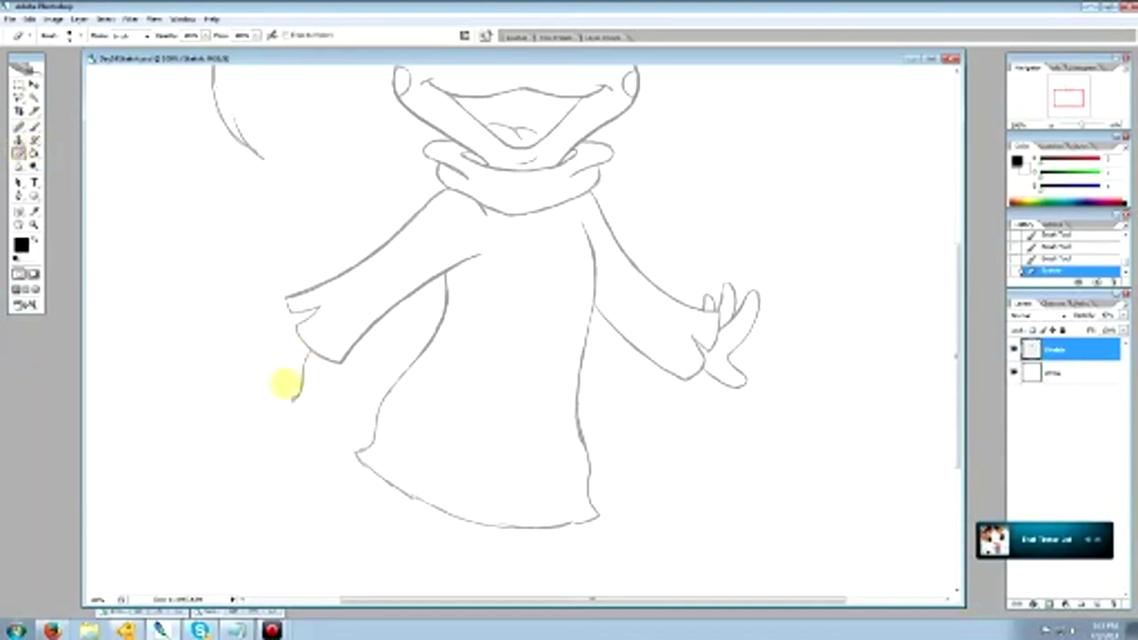
drag(290, 412, 295, 381)
click(32, 126)
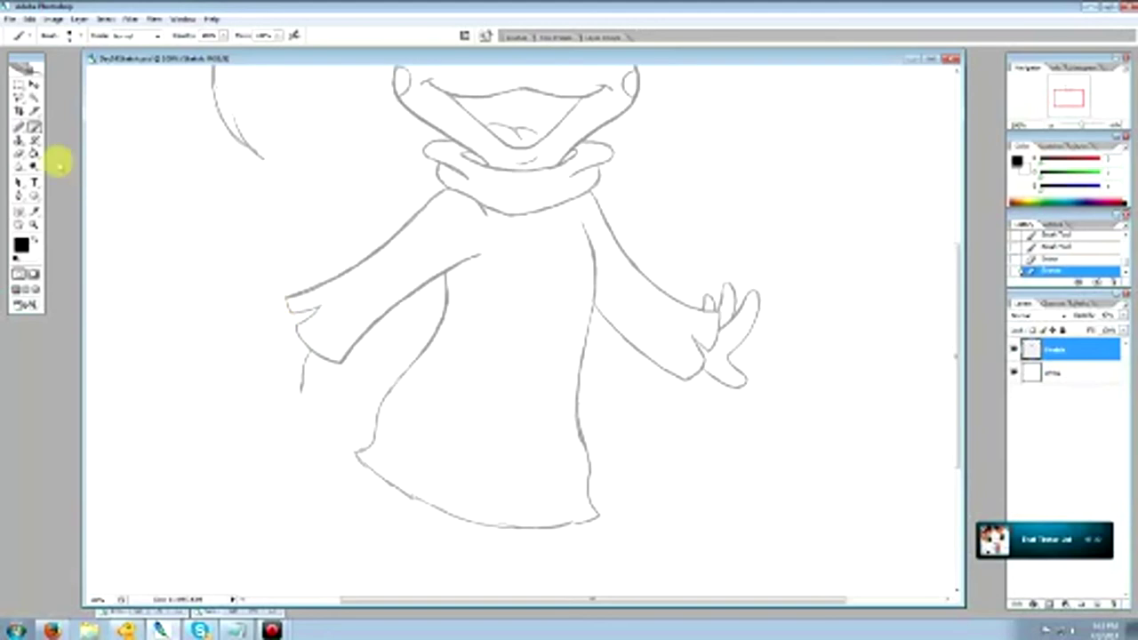
click(20, 154)
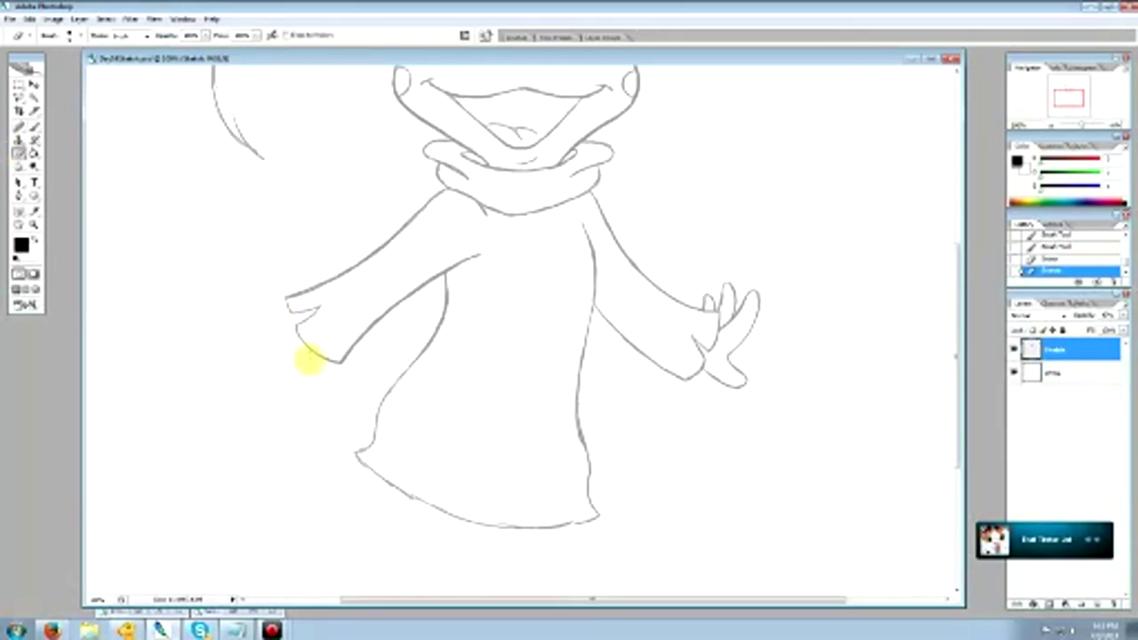
click(32, 127)
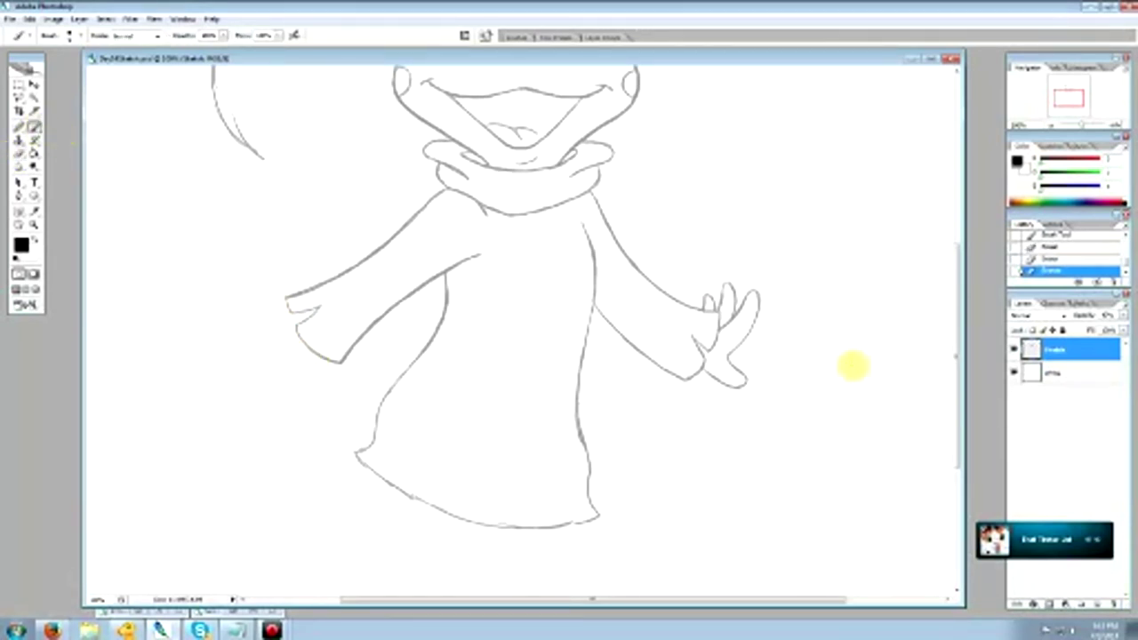
Erase the smooth hemline of the dress between its left and right corners.
scroll(942, 380, down, 5)
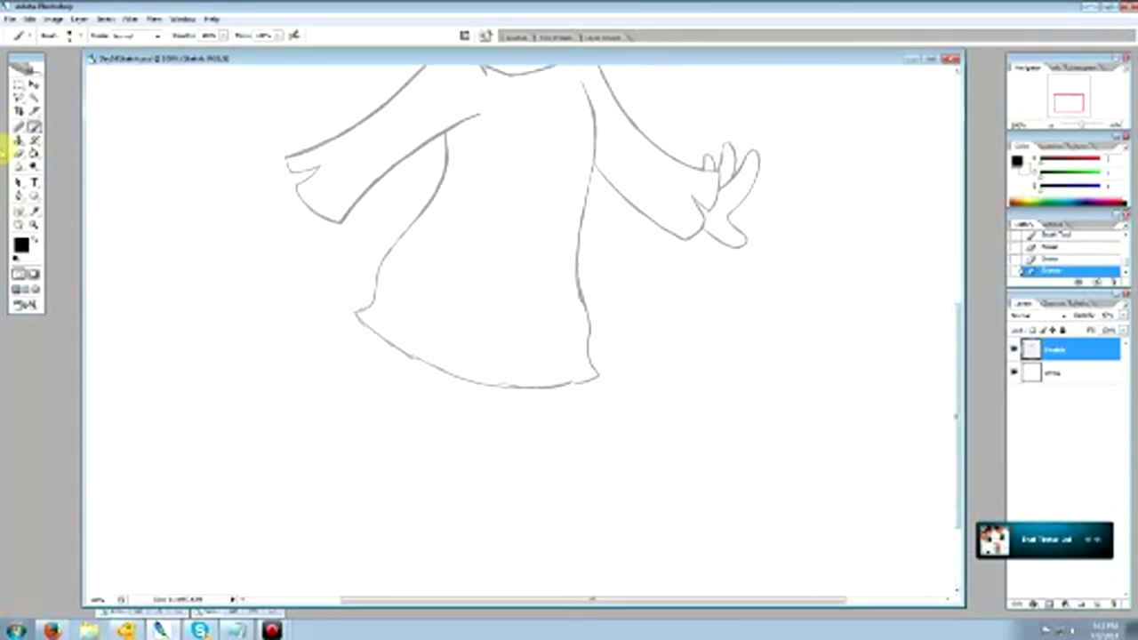
click(19, 154)
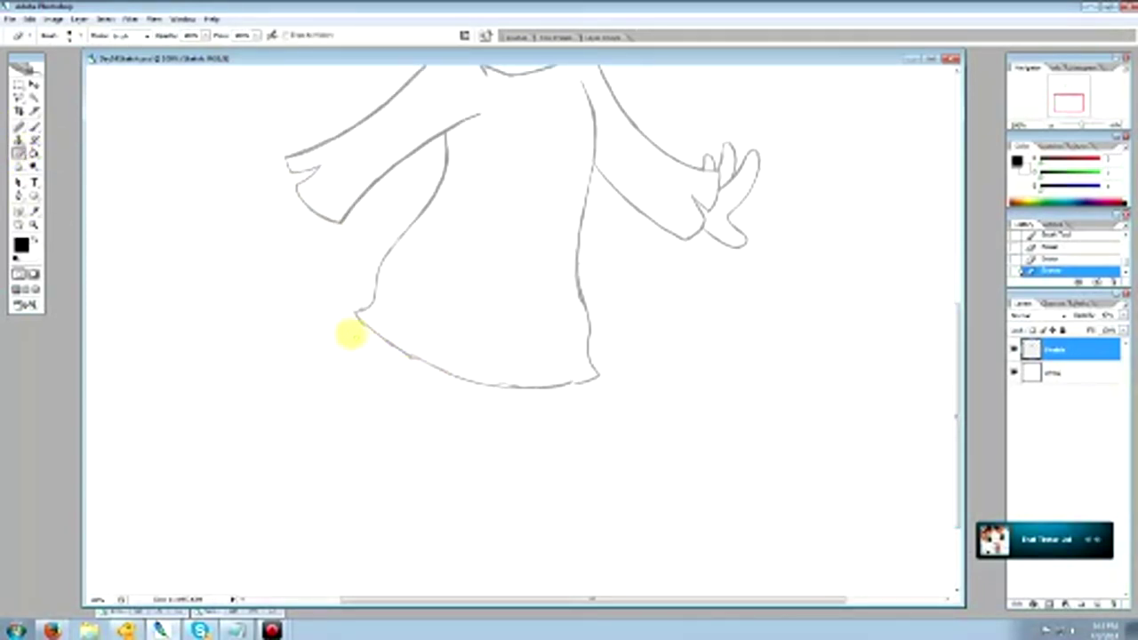
drag(378, 334, 435, 371)
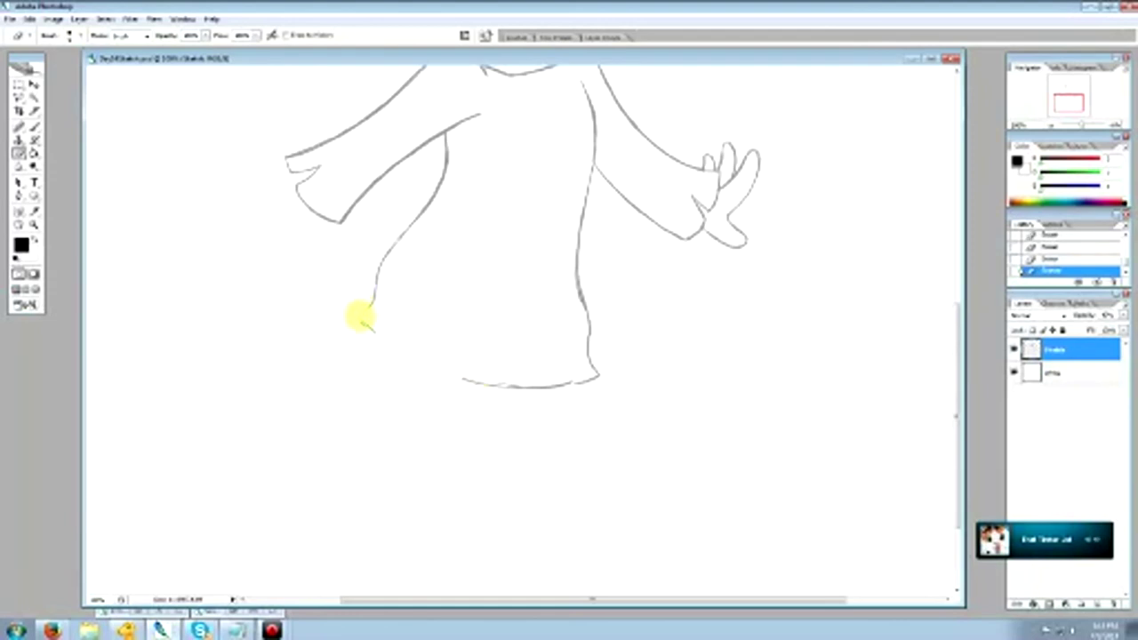
mouse_move(380, 345)
mouse_down()
mouse_move(377, 293)
mouse_move(365, 305)
mouse_move(402, 317)
mouse_move(412, 358)
mouse_move(459, 379)
mouse_move(580, 380)
mouse_up()
Redraw the dress hem as a curve with ragged, pointed notches near its left and right ends.
click(34, 127)
key(e)
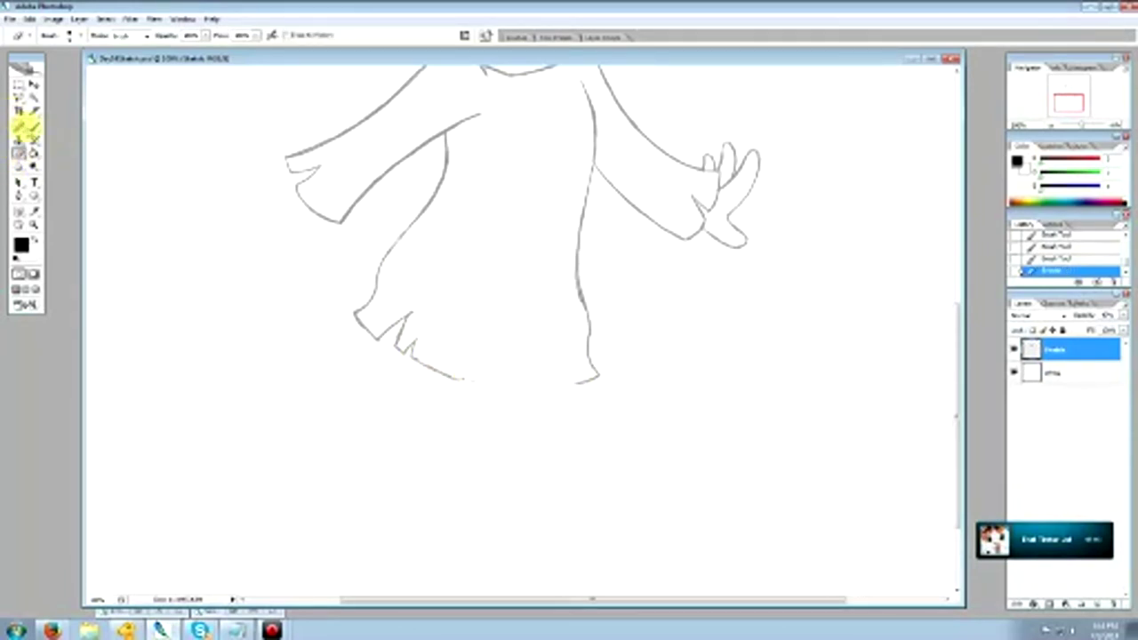
click(30, 126)
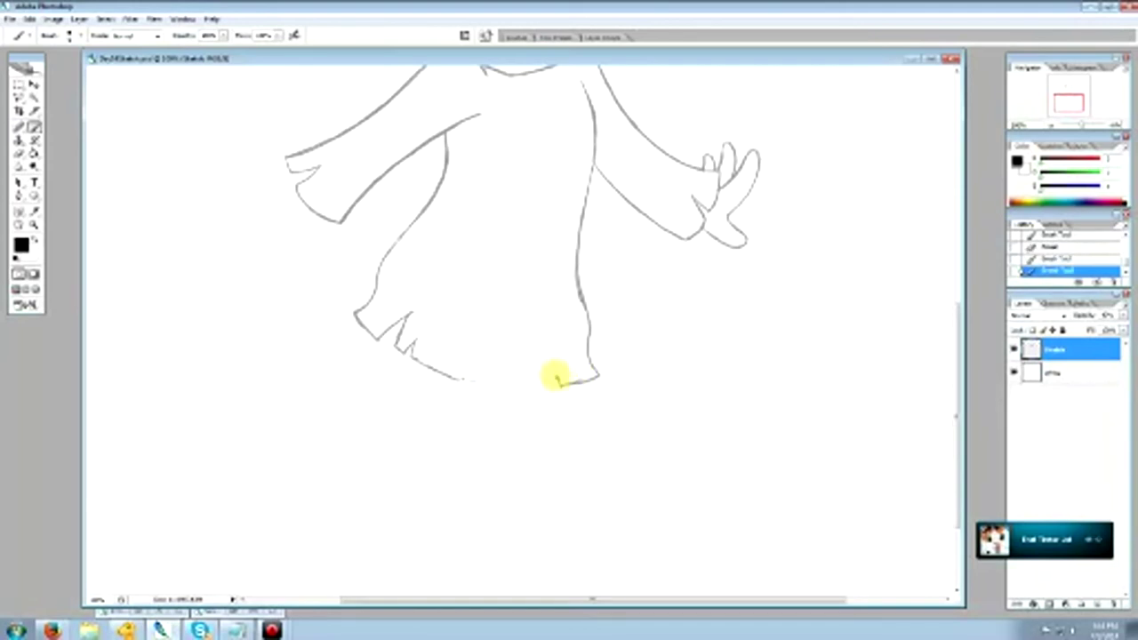
key(ctrl+alt+z)
key(ctrl+alt+z)
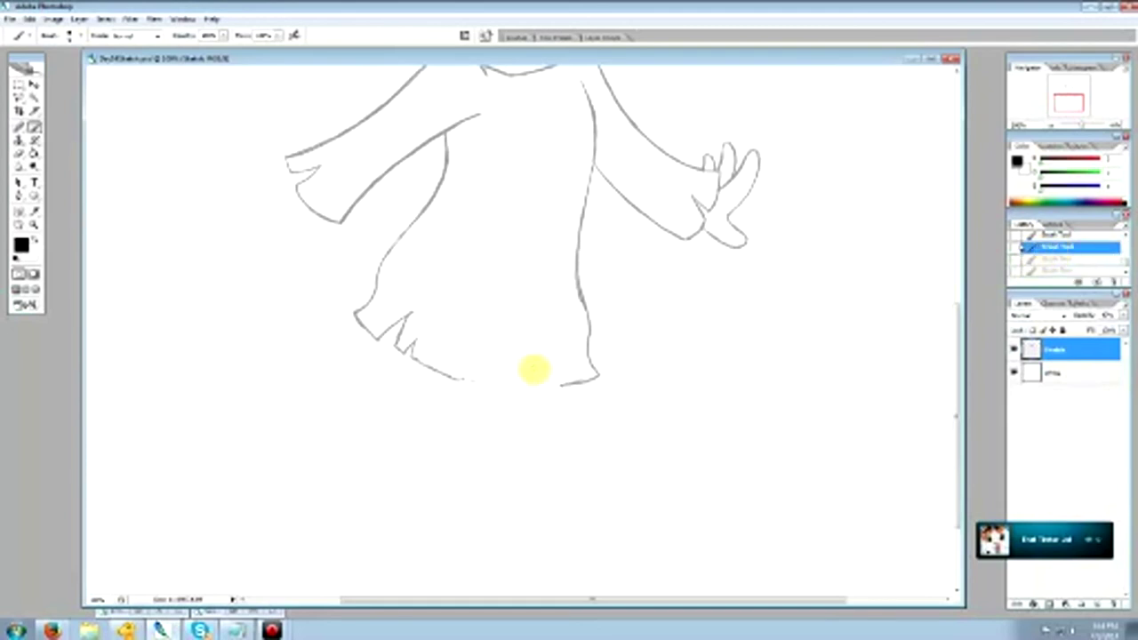
drag(555, 383, 448, 376)
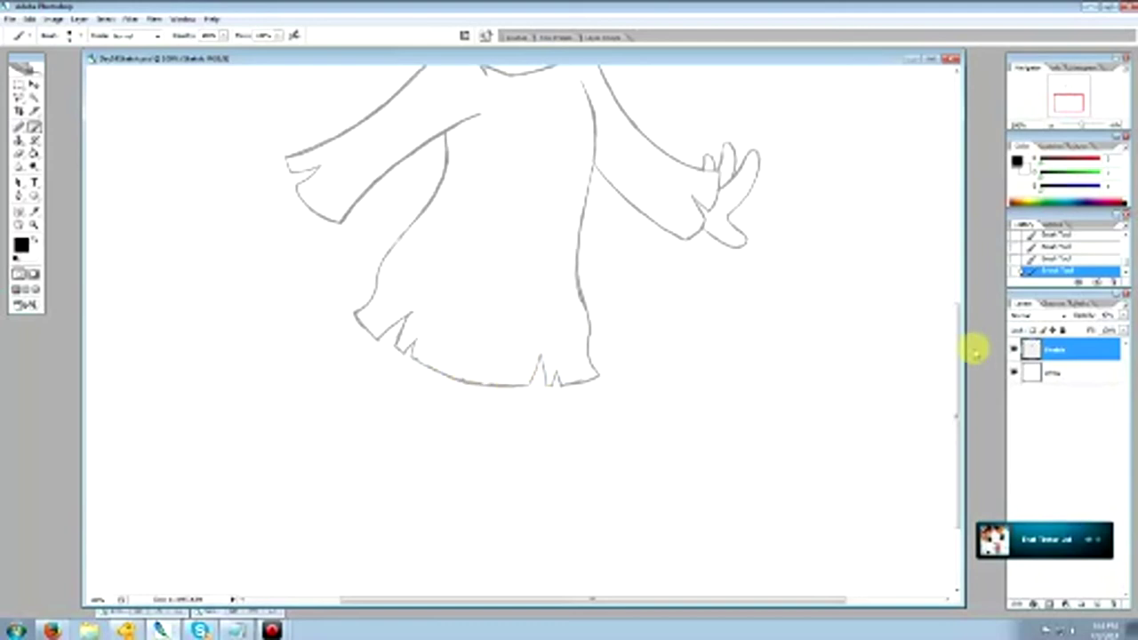
Erase the uneven lower part of the right torso line and redraw it as a smooth curve down to the hem.
drag(960, 372, 966, 335)
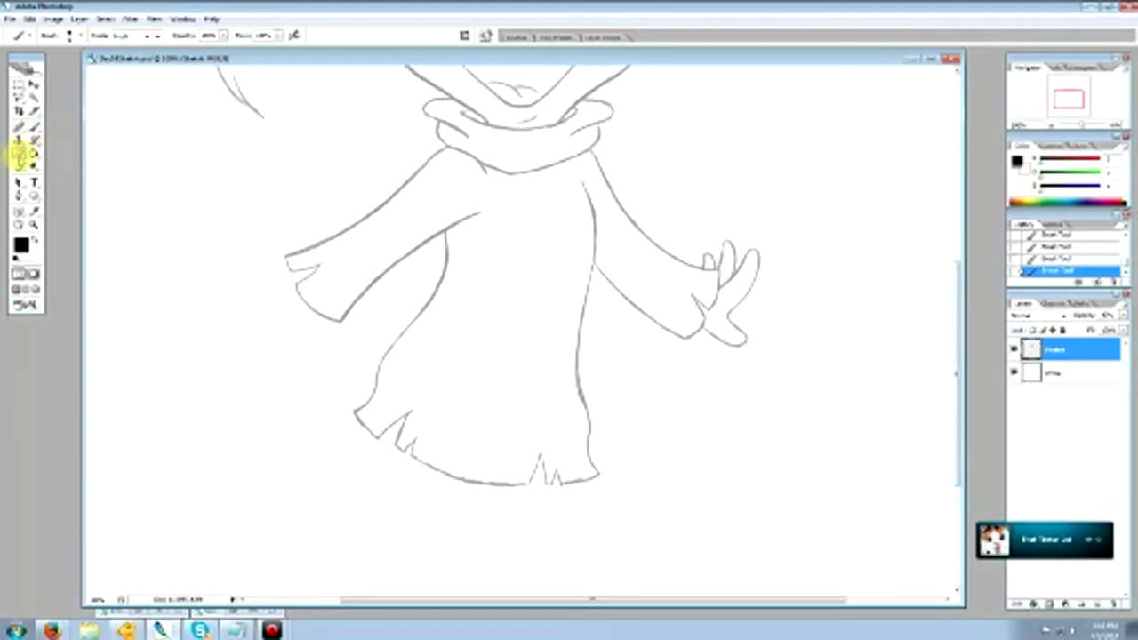
click(18, 153)
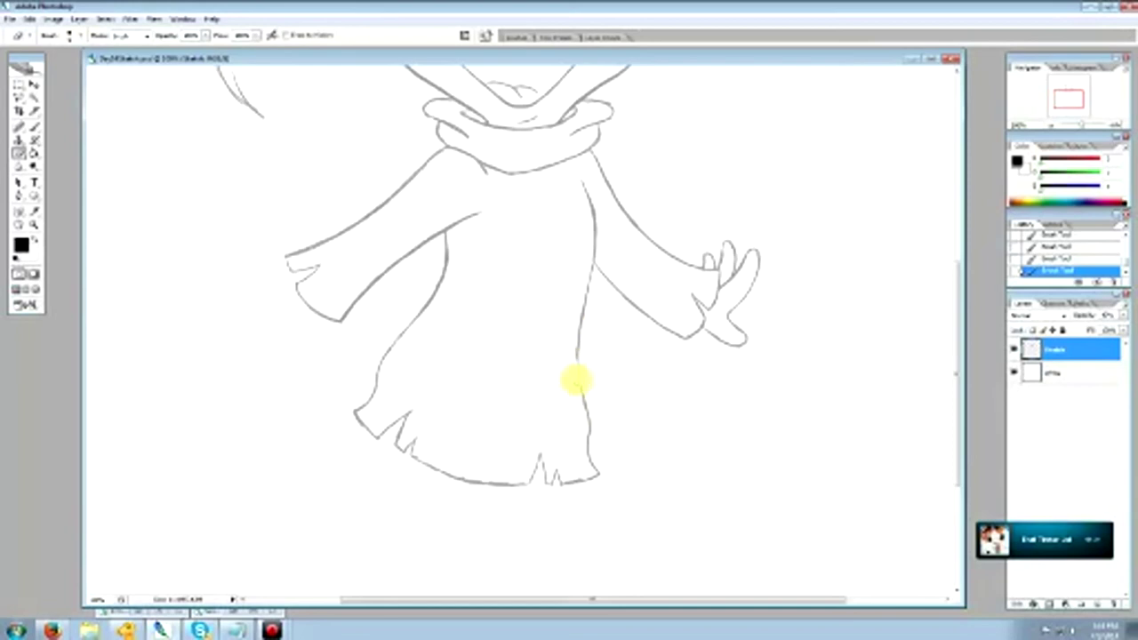
drag(584, 412, 586, 418)
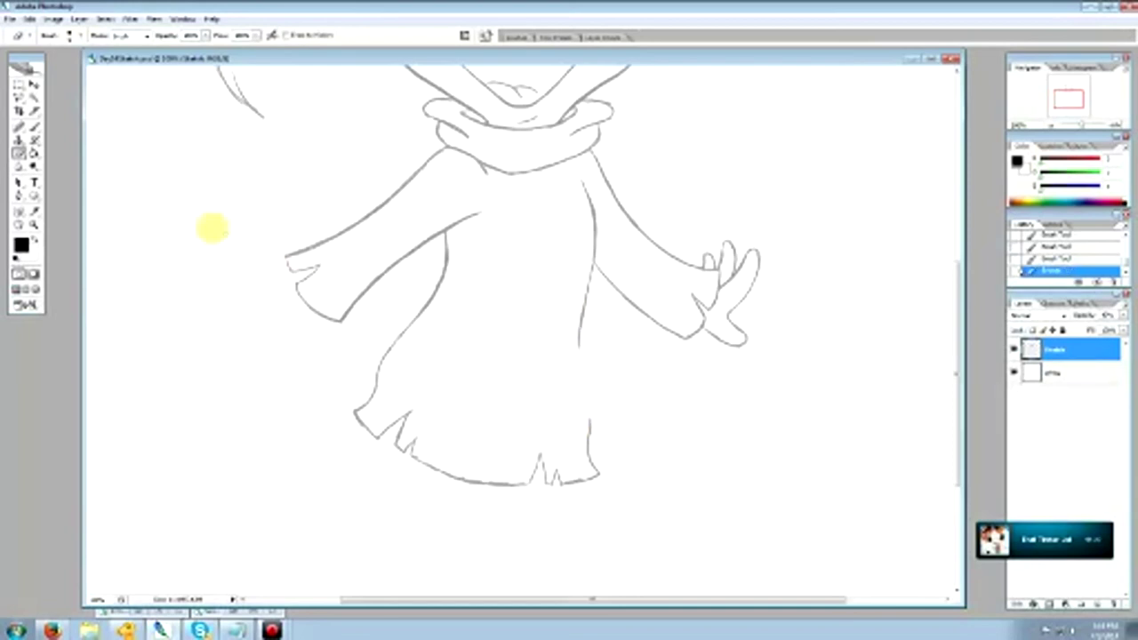
click(34, 126)
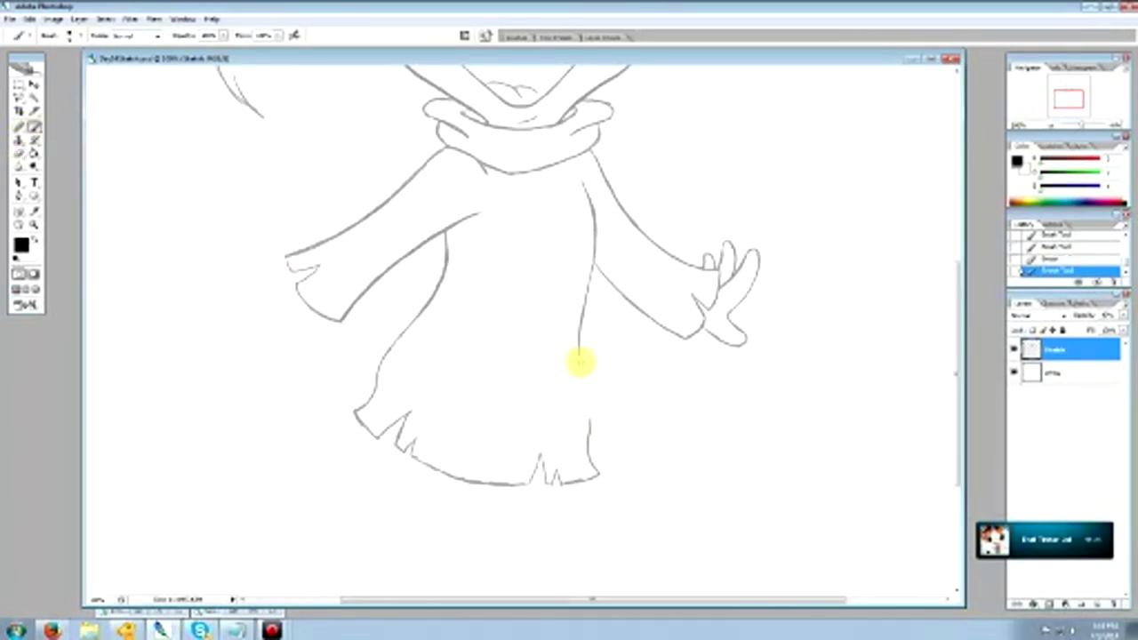
drag(579, 358, 588, 429)
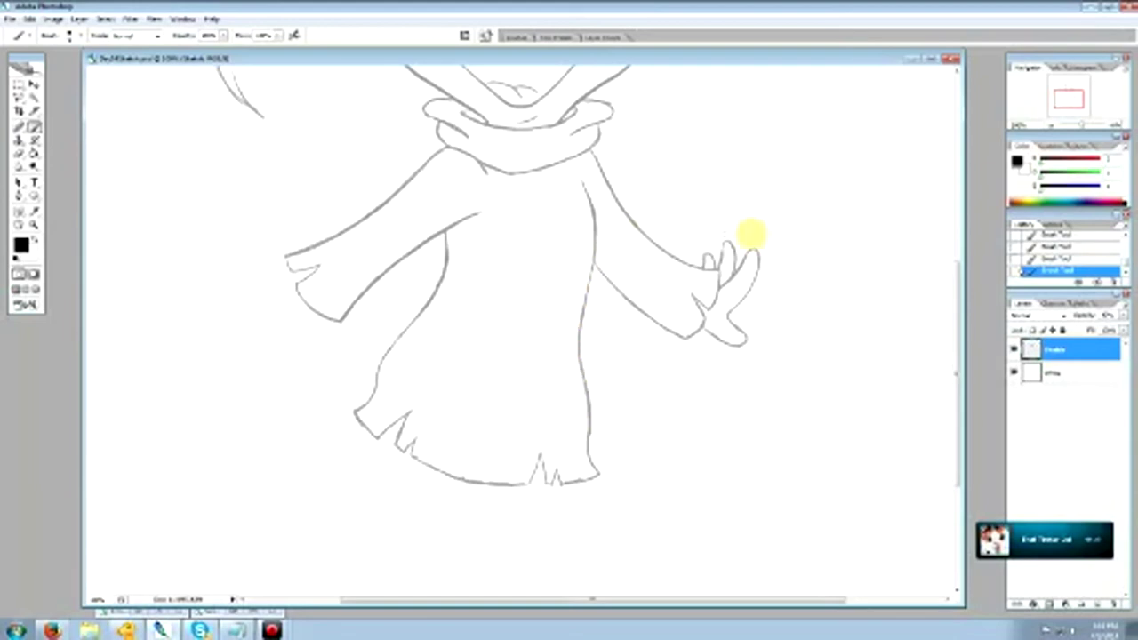
Draw the right leg below the dress hem, ending in a long rounded foot that points right.
drag(961, 330, 989, 328)
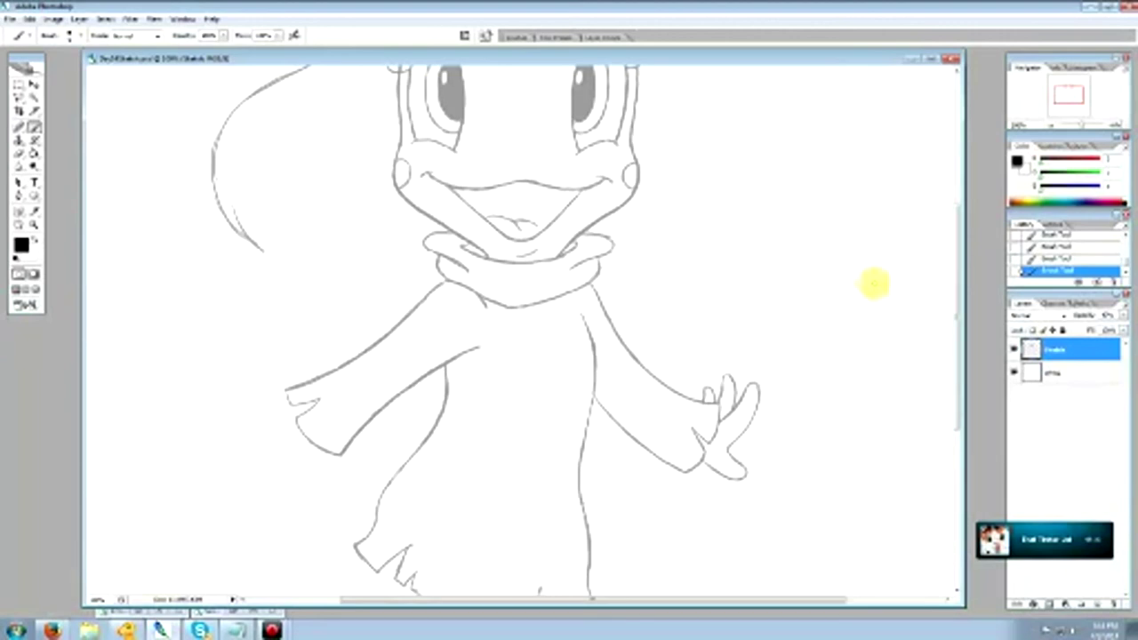
drag(965, 343, 961, 449)
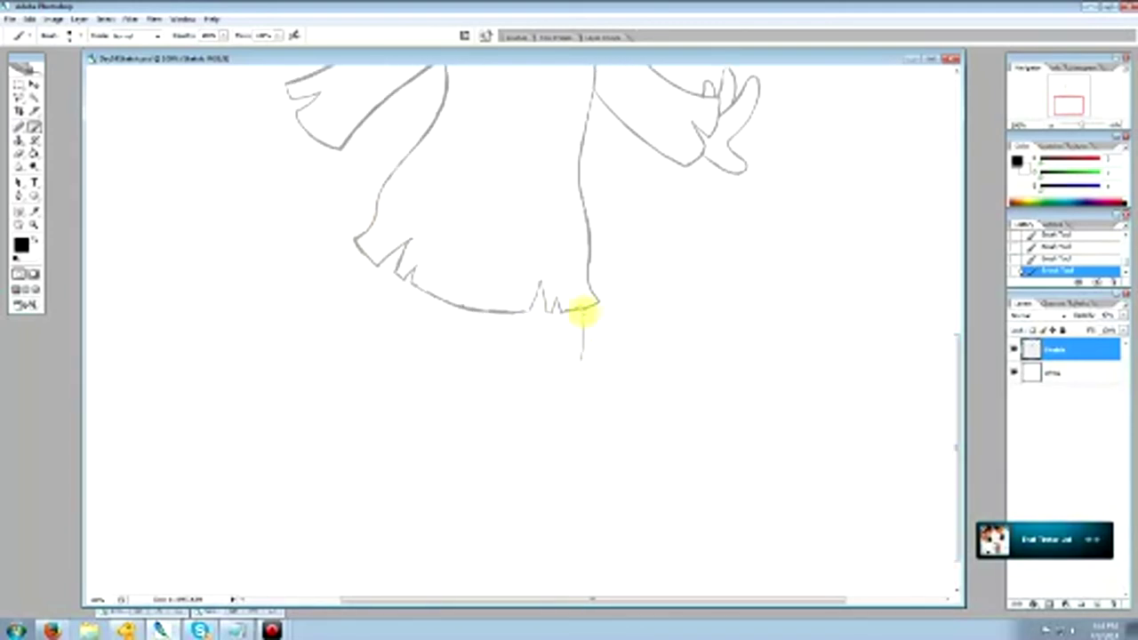
mouse_move(583, 311)
mouse_down()
mouse_move(577, 450)
mouse_move(689, 484)
mouse_up()
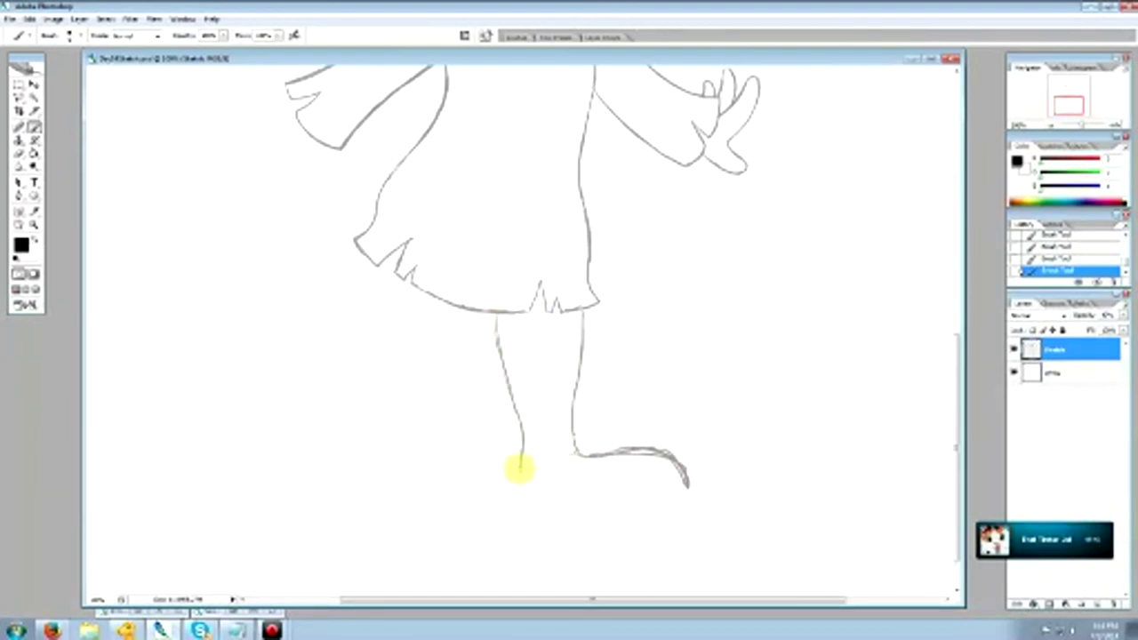
mouse_move(524, 487)
mouse_down()
mouse_move(610, 505)
mouse_move(681, 500)
mouse_move(692, 485)
mouse_up()
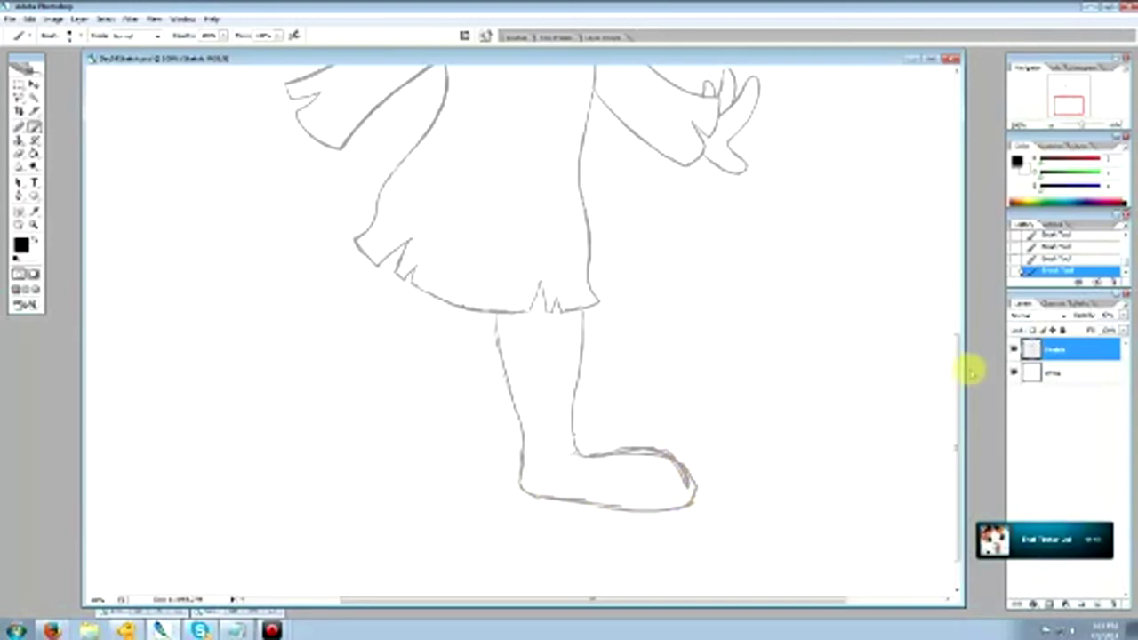
Erase the doubled strokes along the top and tip of the foot, and redraw them cleanly with a curved line inside the tip.
scroll(958, 394, up, 1)
drag(958, 394, 967, 419)
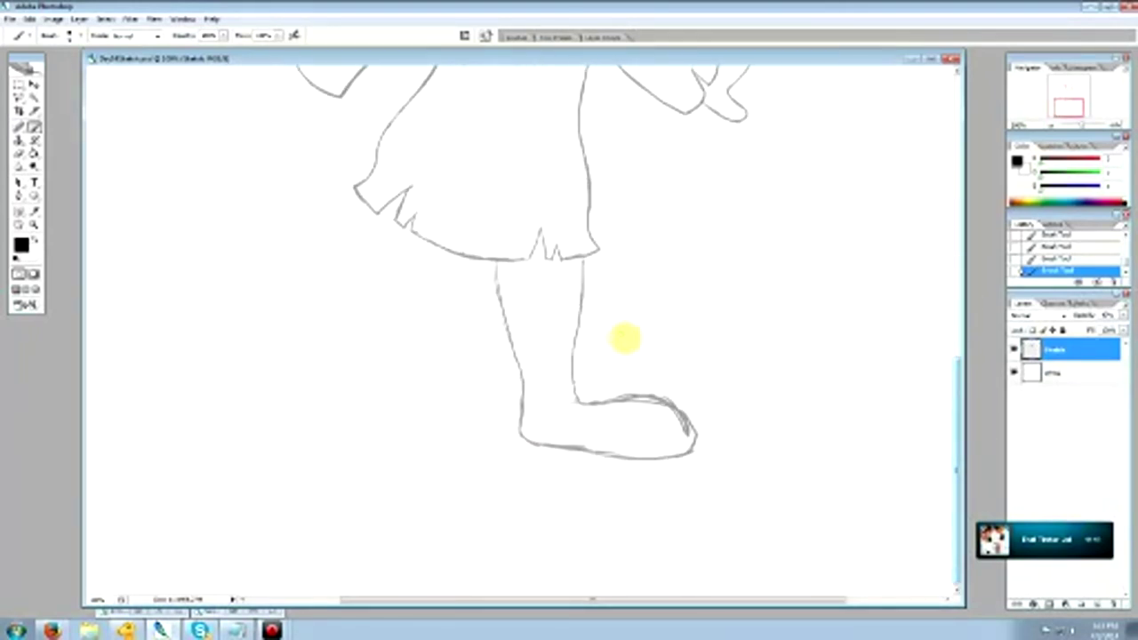
key(e)
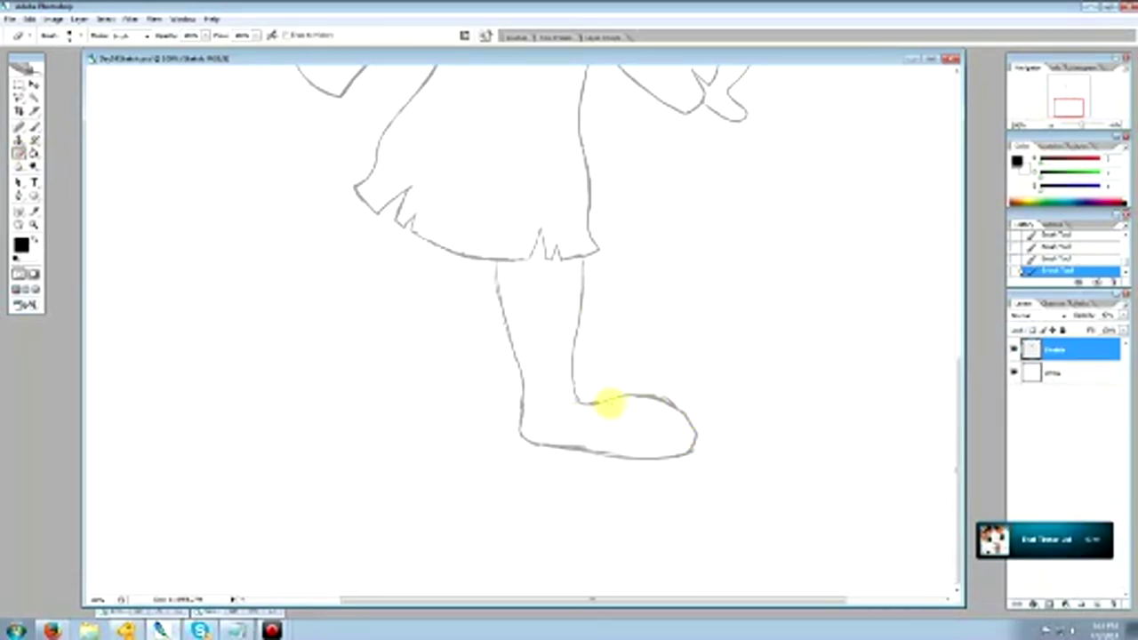
drag(646, 403, 683, 396)
drag(606, 434, 678, 428)
click(34, 128)
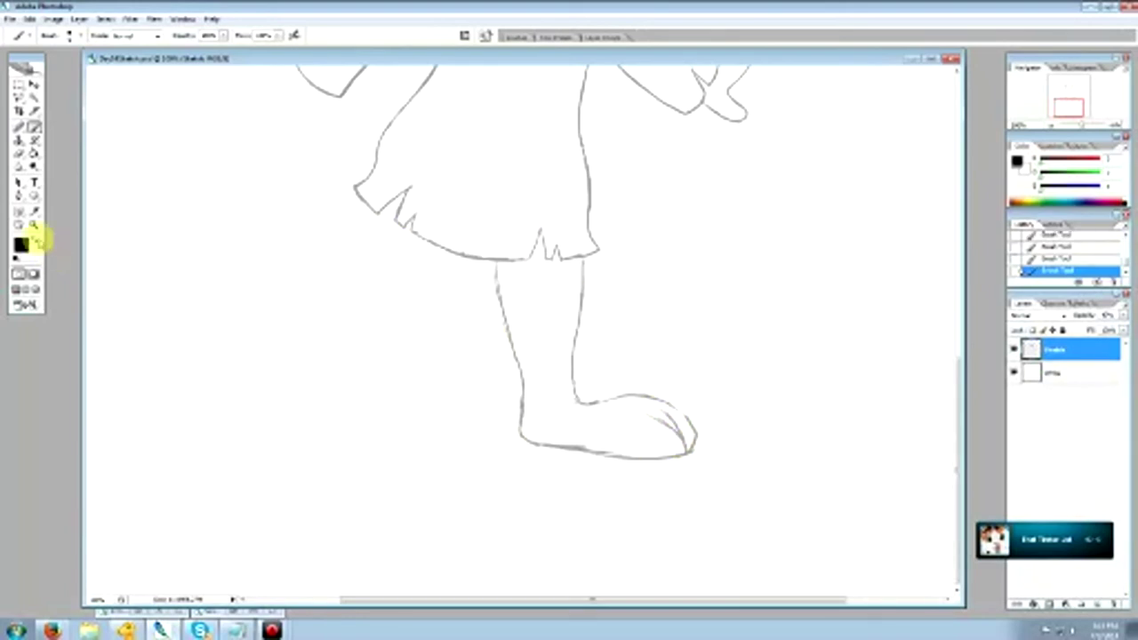
Zoom out until the whole character is in view to check its overall proportions.
click(34, 224)
right_click(522, 303)
click(554, 364)
right_click(580, 356)
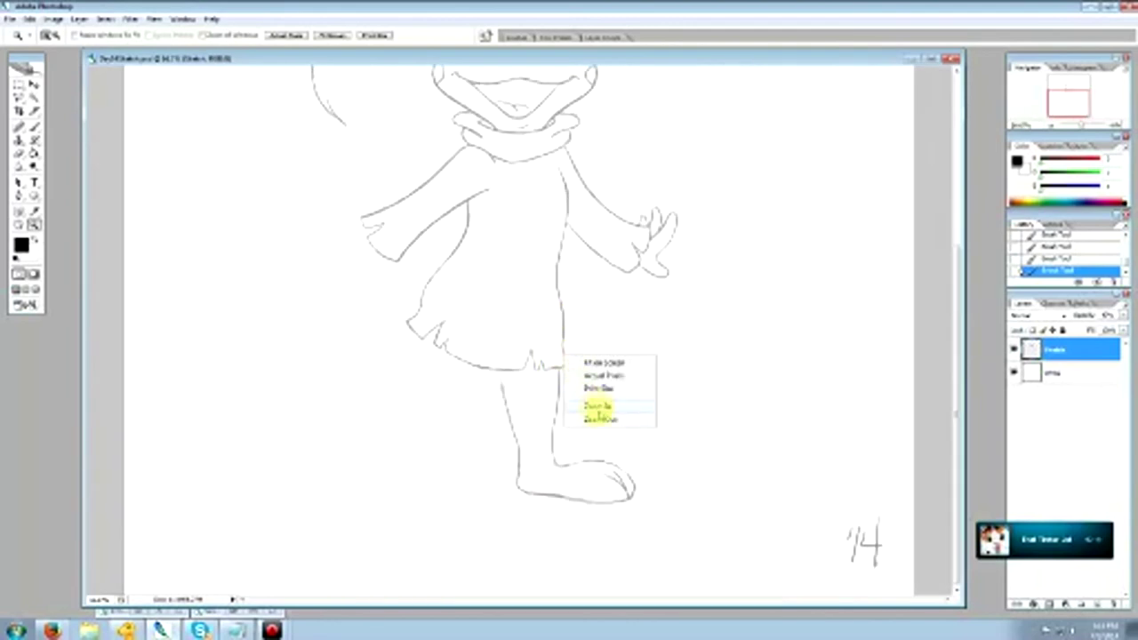
click(600, 416)
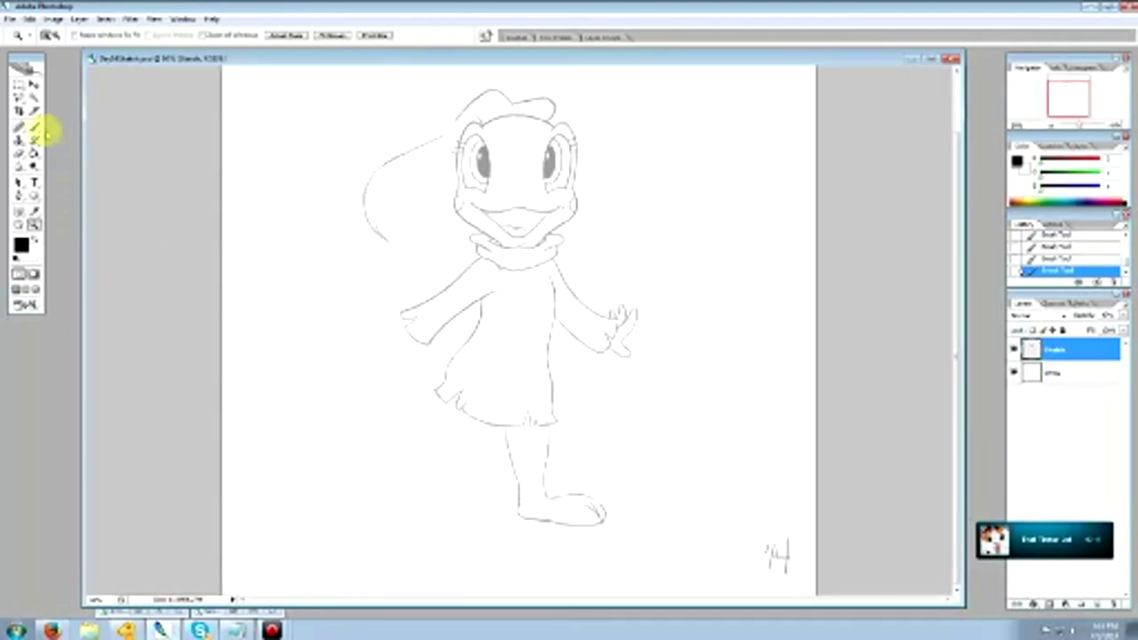